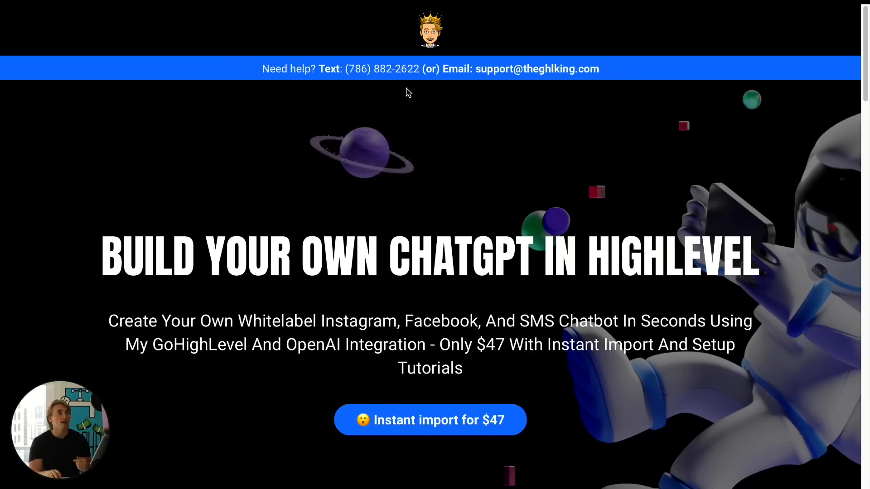
- Scroll through the chatbot sales page to review its offer and checkout form
scroll(471, 201, "down", 10)
scroll(472, 203, "down", 15)
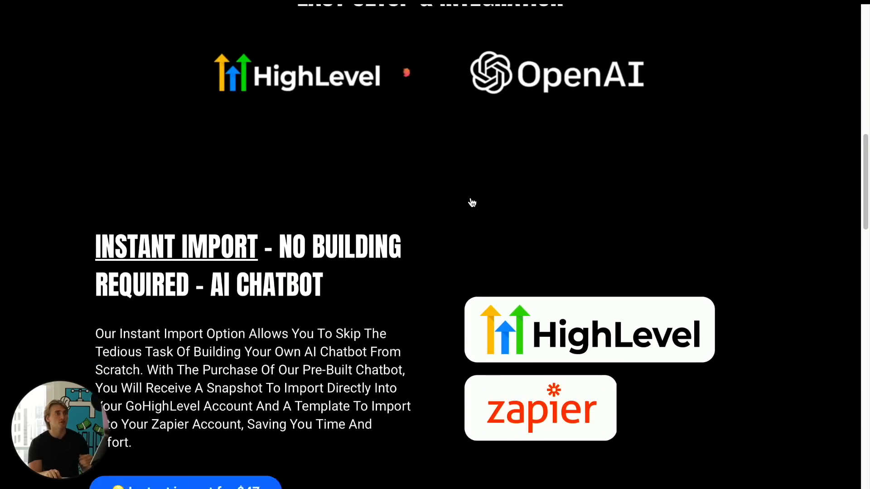
scroll(471, 198, "down", 17)
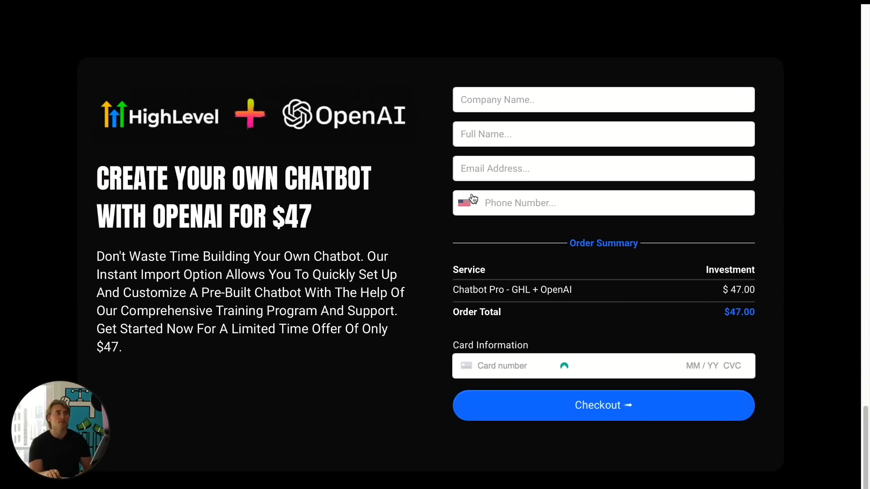
scroll(467, 200, "up", 20)
scroll(467, 201, "up", 9)
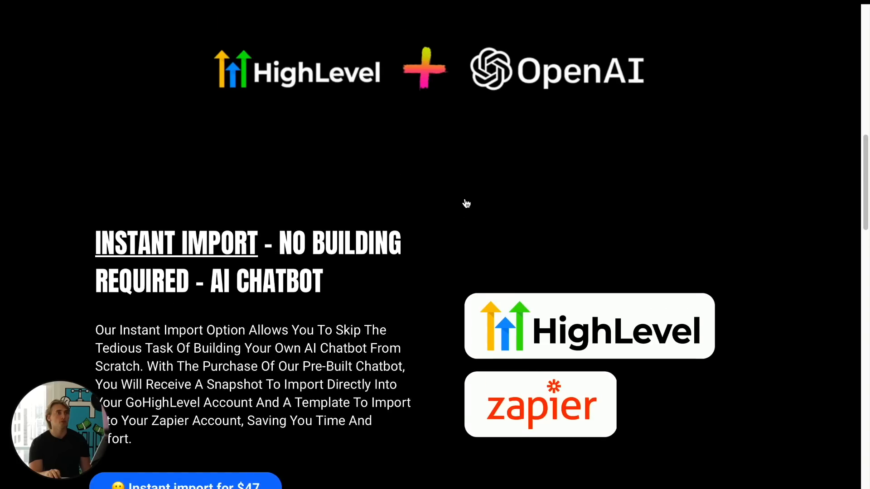
scroll(503, 294, "down", 1)
scroll(503, 295, "down", 20)
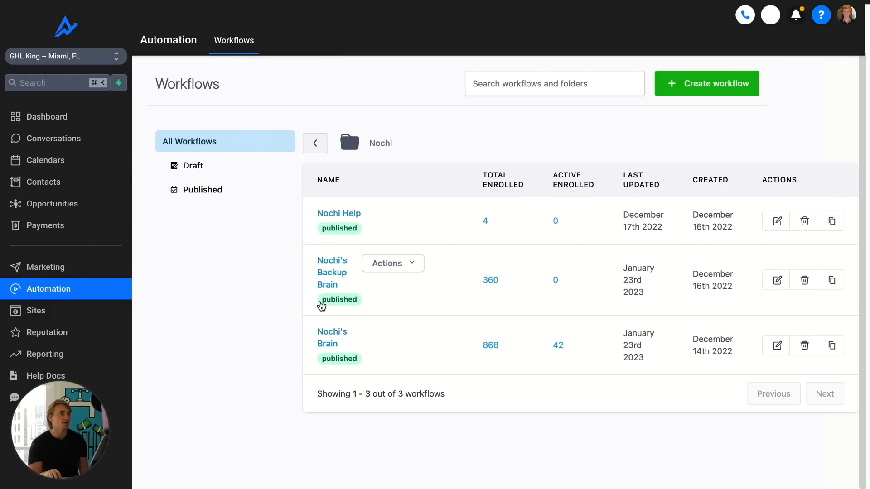
- Open the Nochi's Brain workflow, examine its action branches, and return to the workflow list
left_click(324, 334)
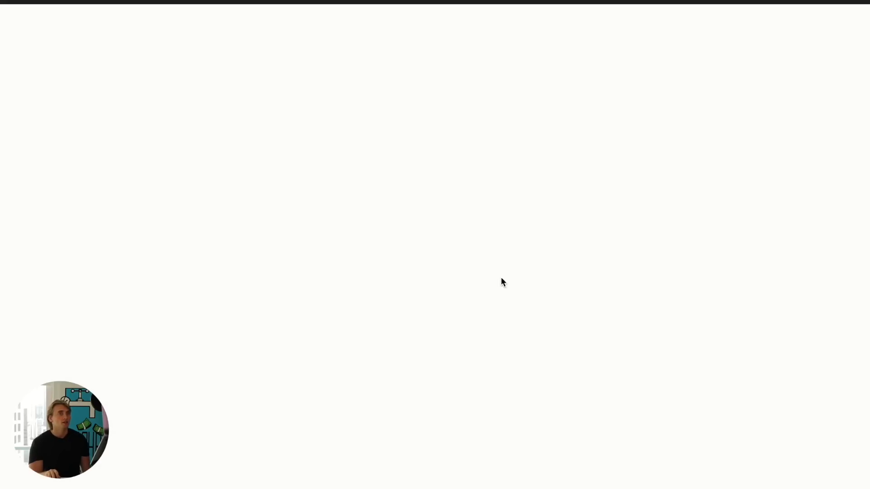
scroll(453, 265, "down", 3)
scroll(466, 258, "right", 1)
scroll(467, 260, "right", 6)
scroll(467, 258, "down", 10)
scroll(469, 257, "left", 8)
scroll(469, 256, "down", 10)
scroll(466, 257, "up", 6)
scroll(466, 257, "right", 2)
scroll(467, 257, "up", 2)
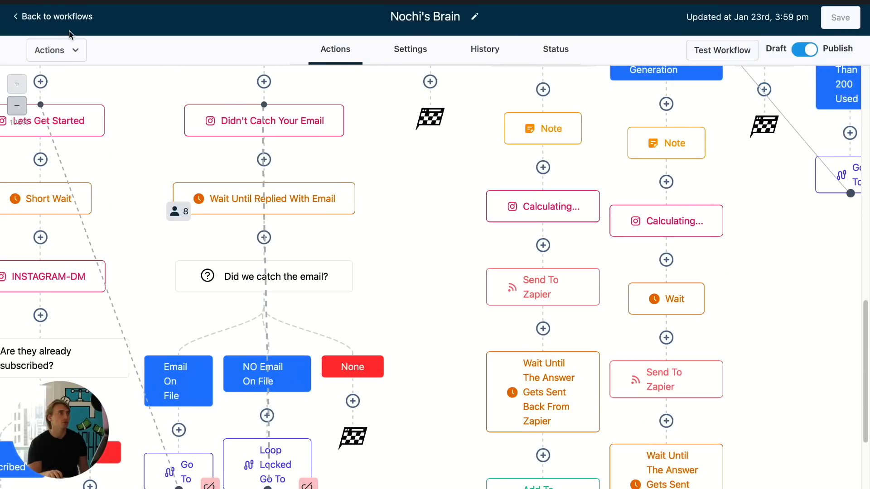
left_click(61, 20)
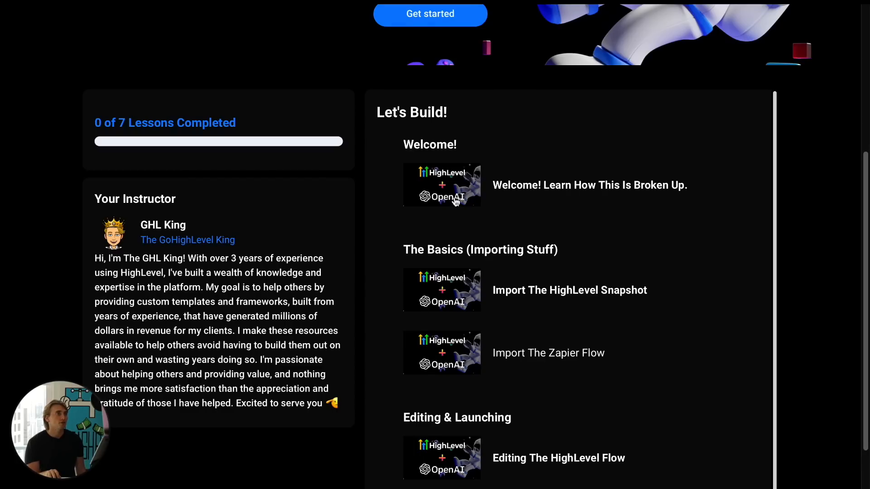
- Scroll through the course page's lesson list
scroll(458, 192, "down", 3)
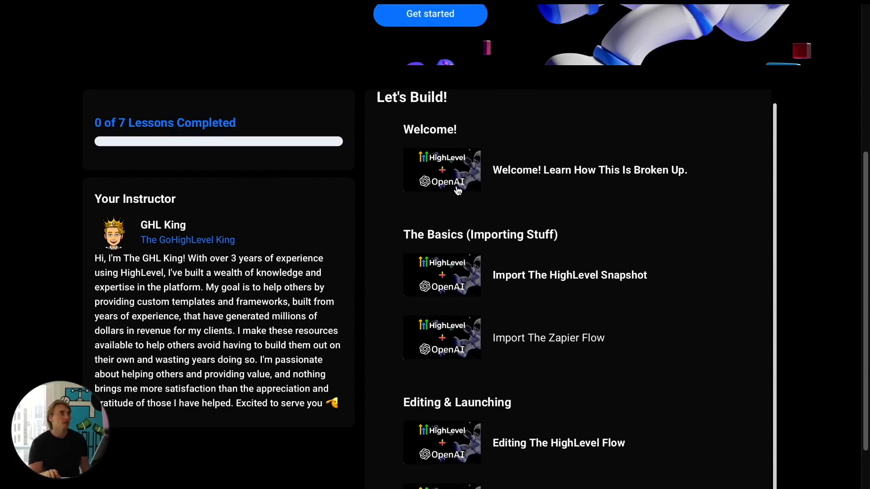
scroll(385, 209, "up", 2)
scroll(363, 204, "down", 5)
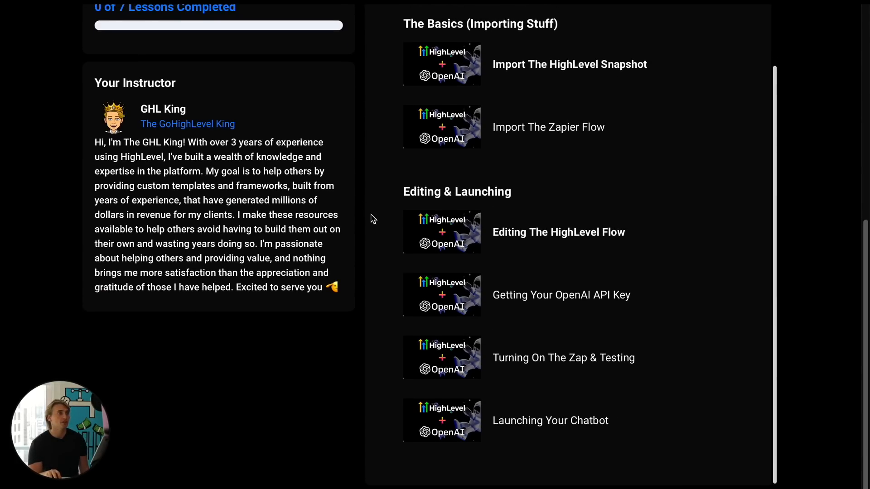
scroll(478, 252, "up", 8)
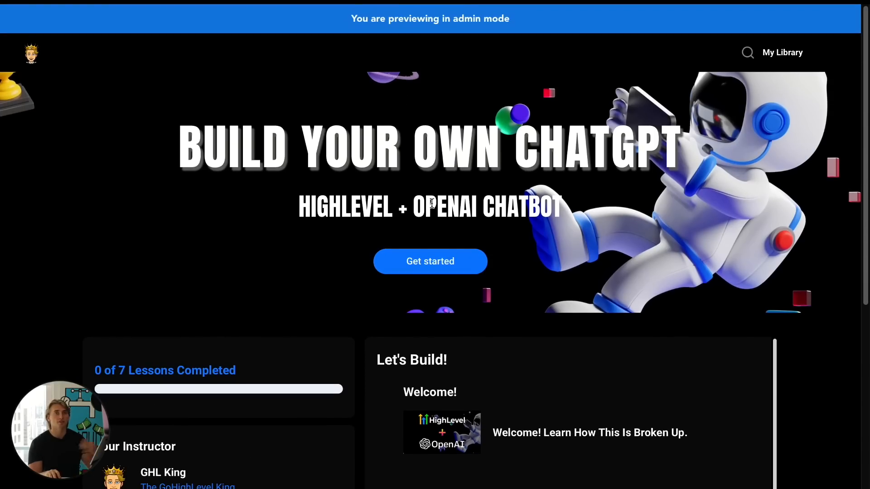
- Switch through the open browser tabs to reach the OpenAI API keys page
mouse_move(274, 0)
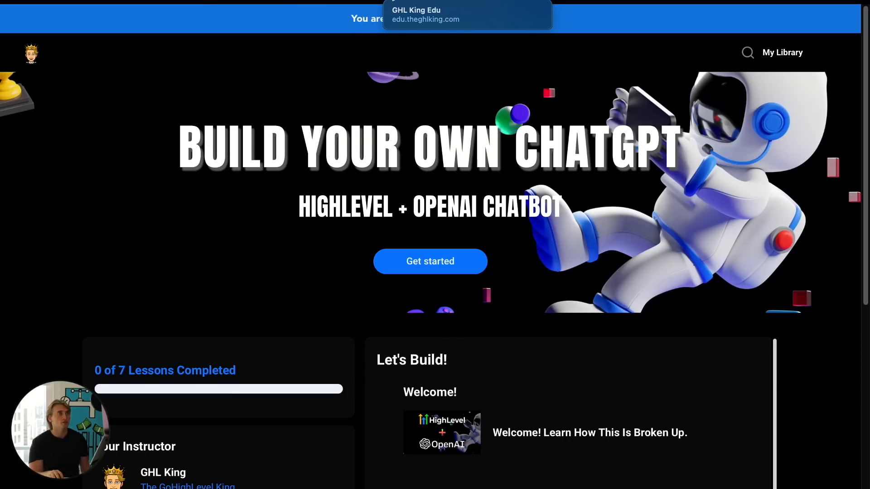
left_click(263, 1)
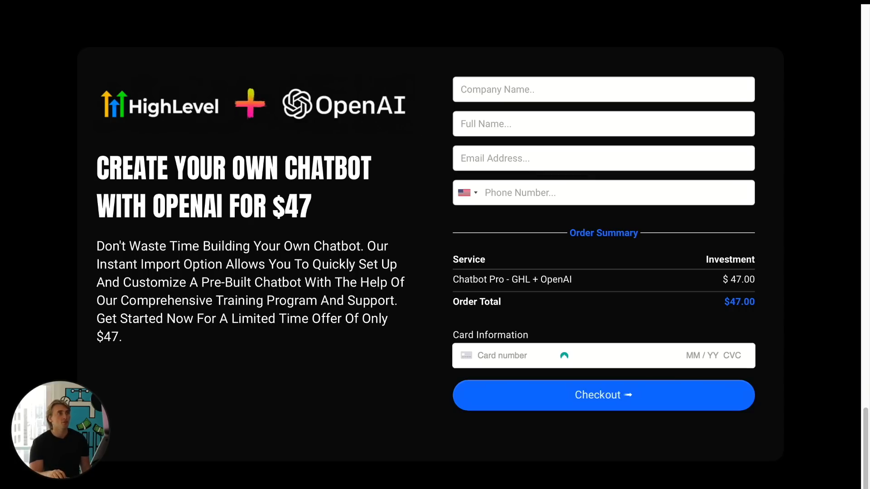
left_click(235, 1)
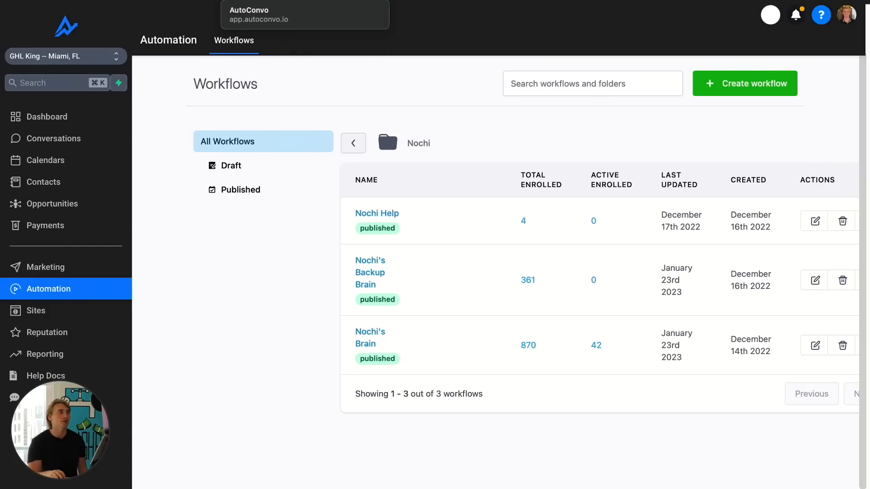
left_click(236, 1)
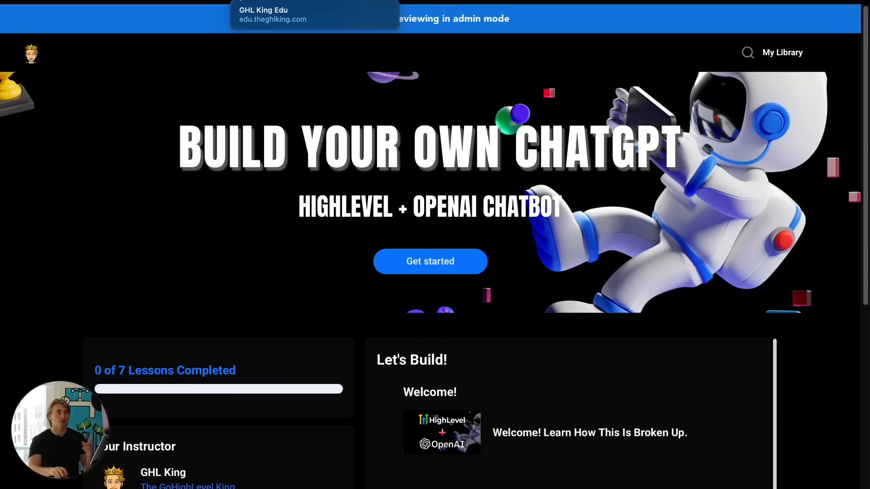
left_click(195, 1)
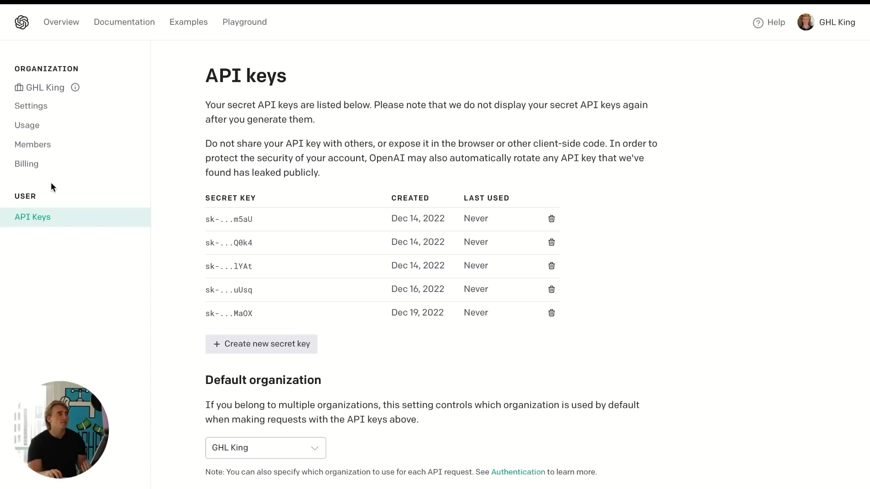
- Review the OpenAI organization's monthly API usage, then go back to the API keys page
left_click(39, 127)
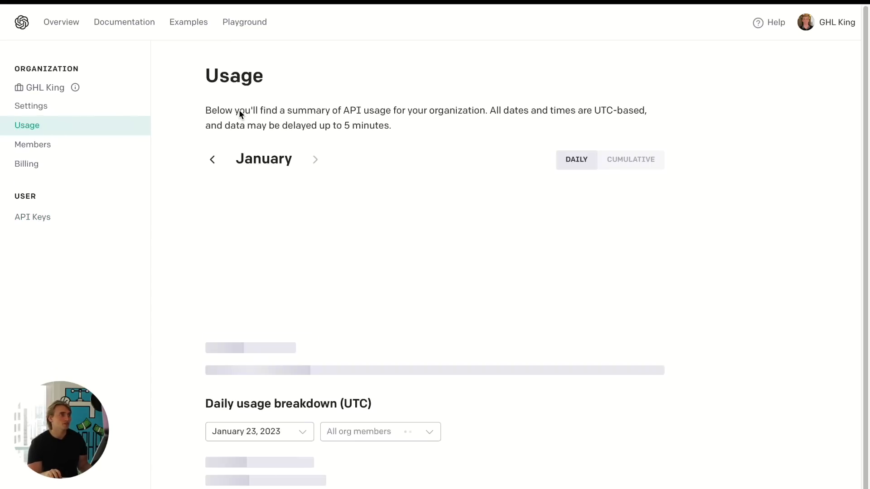
scroll(429, 183, "down", 1)
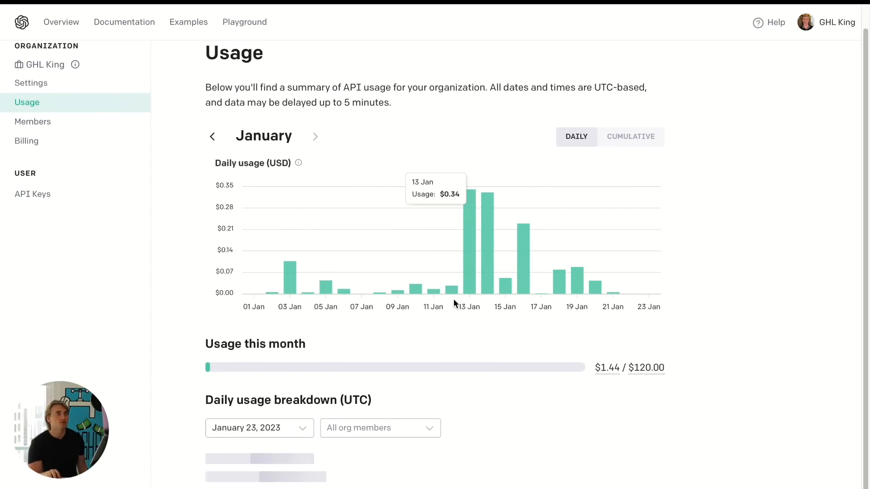
mouse_move(619, 369)
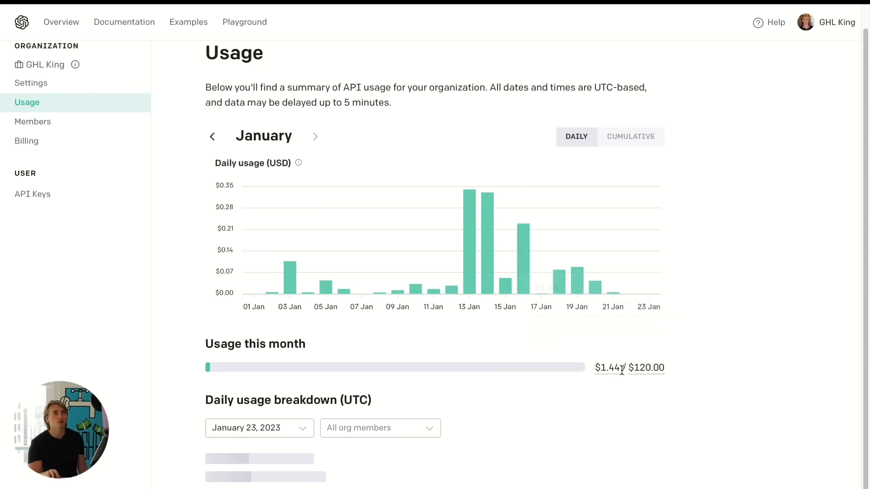
mouse_move(486, 284)
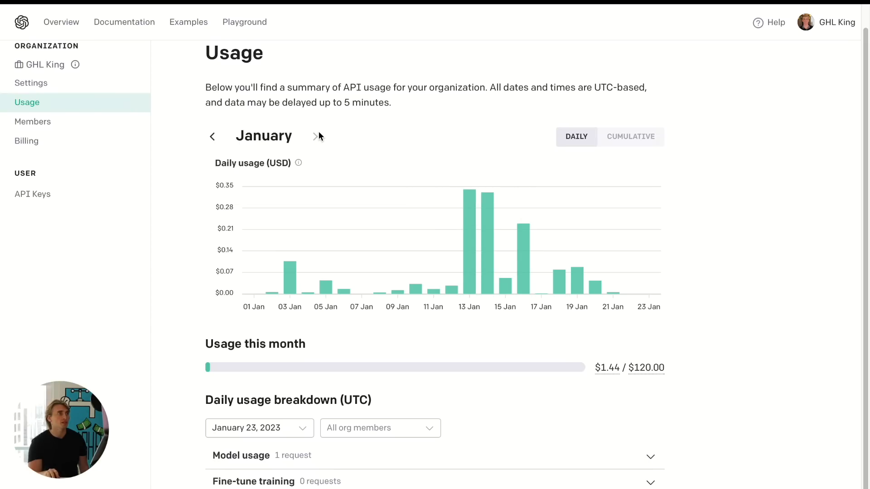
left_click(836, 26)
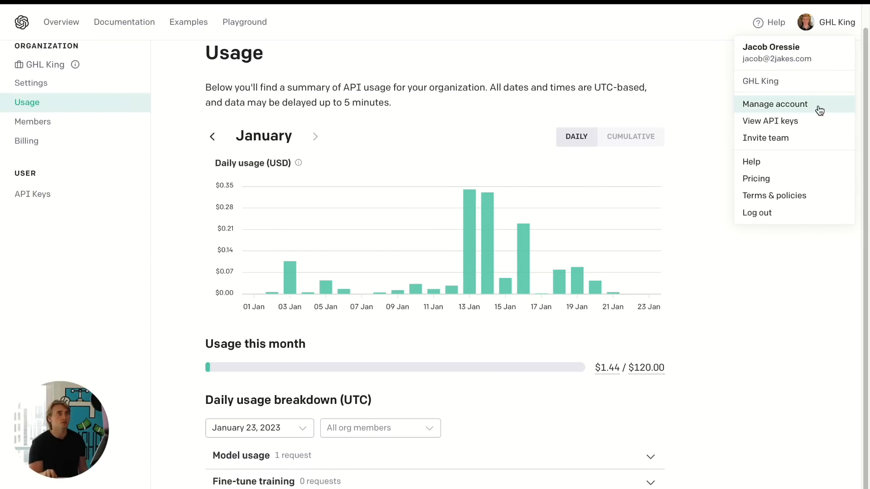
left_click(791, 122)
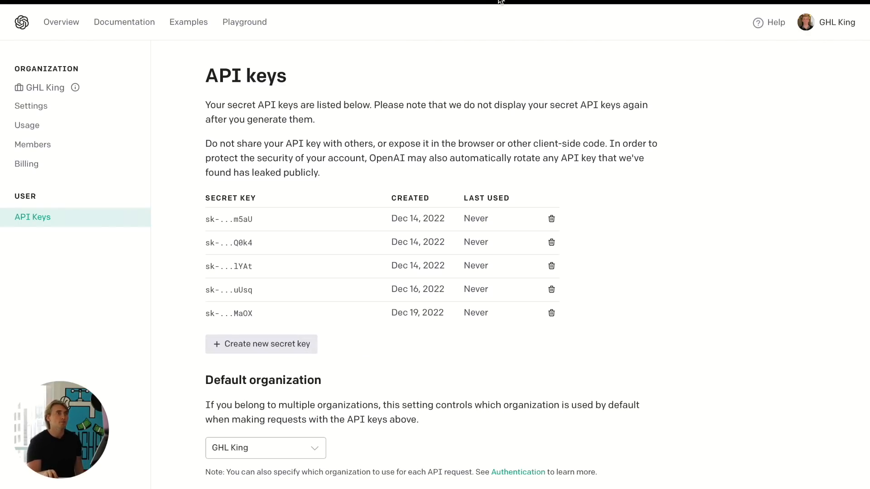
- Switch to the Instagram chat with nochi.ai and read through the chatbot conversation
left_click(480, 0)
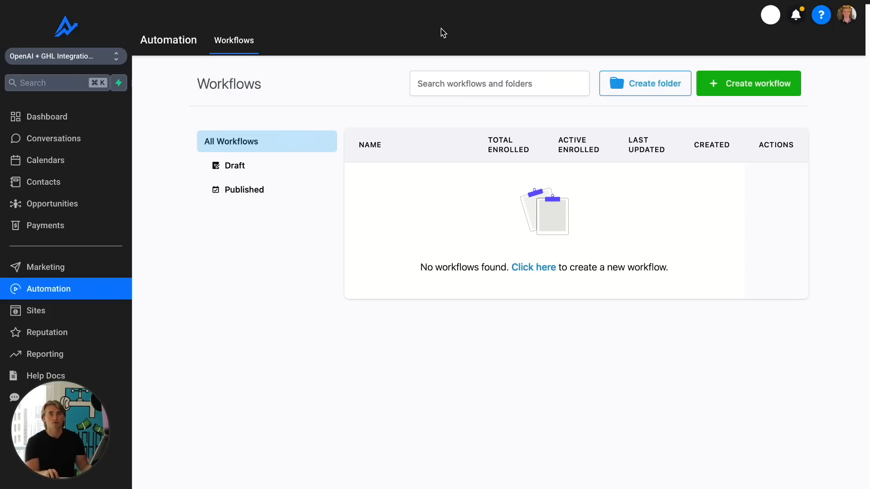
left_click(591, 7)
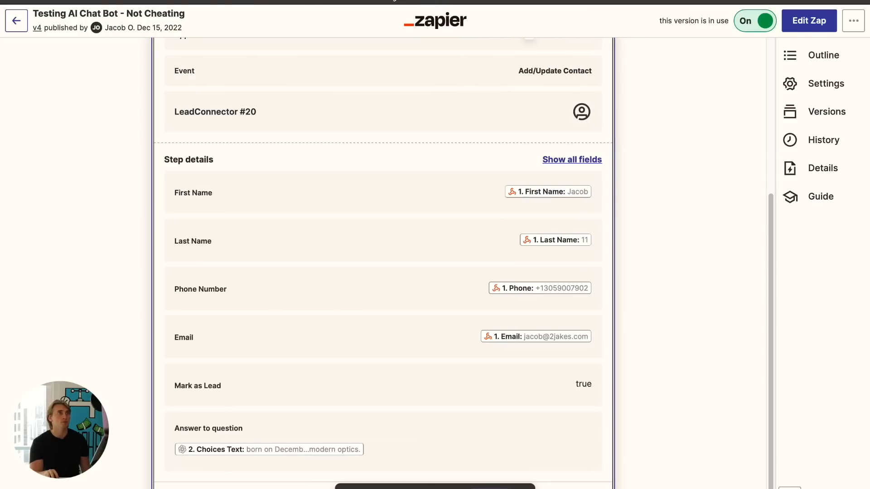
left_click(436, 2)
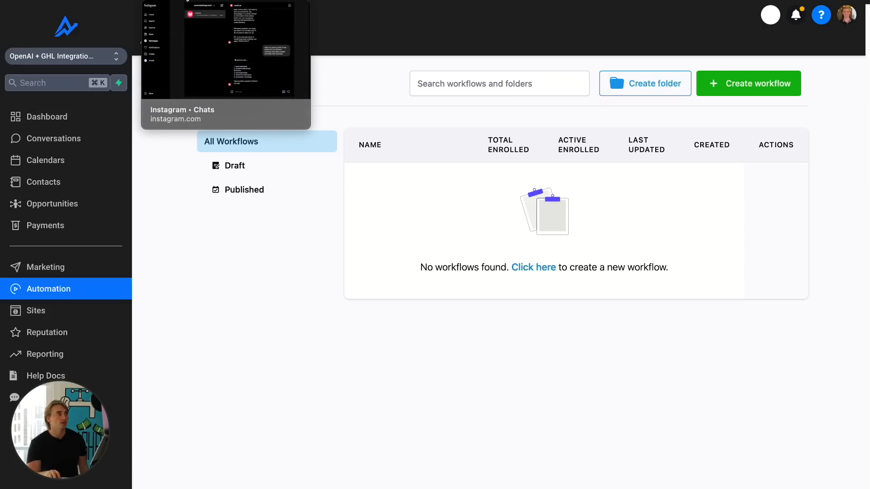
left_click(194, 2)
scroll(606, 174, "up", 15)
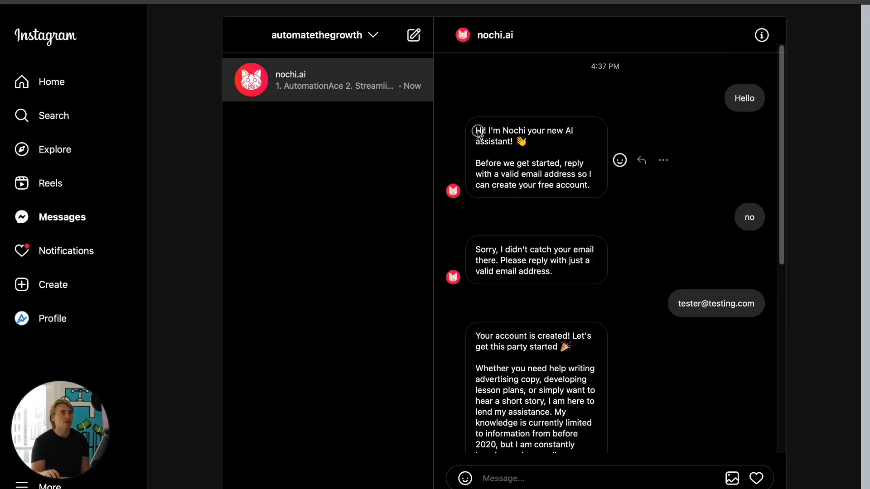
left_click_drag(478, 131, 572, 146)
left_click(574, 149)
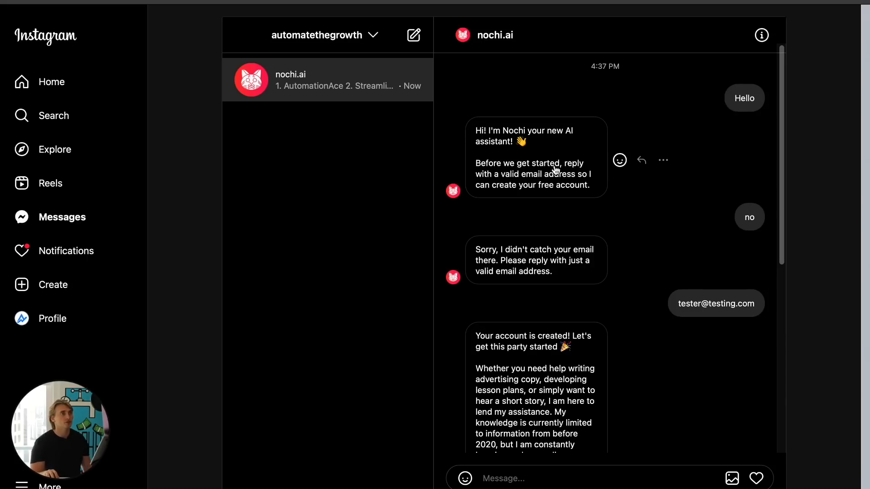
scroll(543, 170, "down", 1)
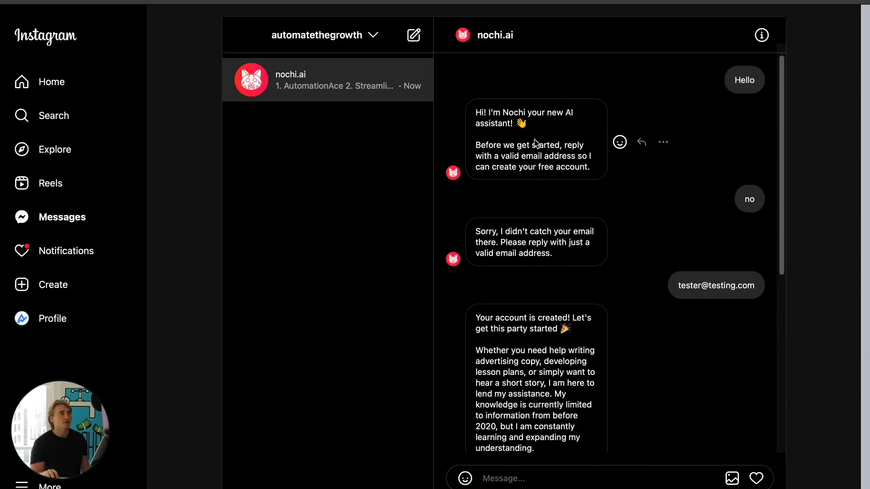
scroll(548, 159, "down", 2)
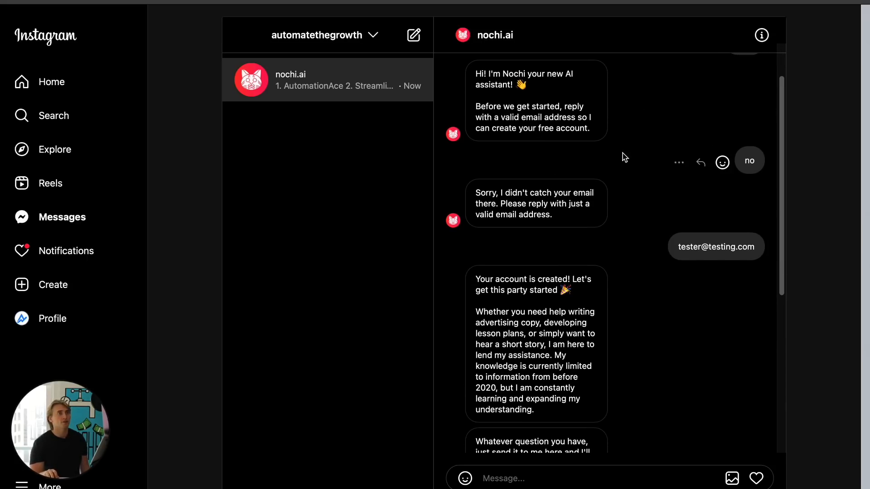
scroll(629, 155, "down", 4)
scroll(616, 177, "up", 4)
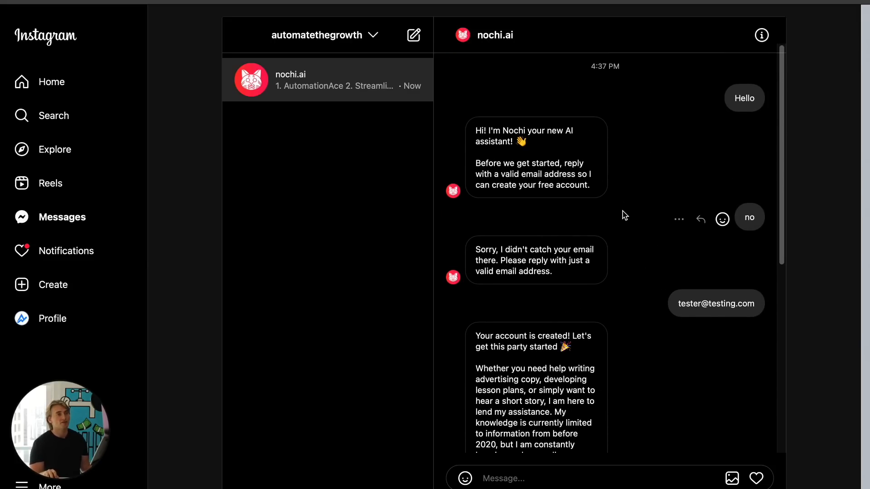
scroll(624, 213, "down", 1)
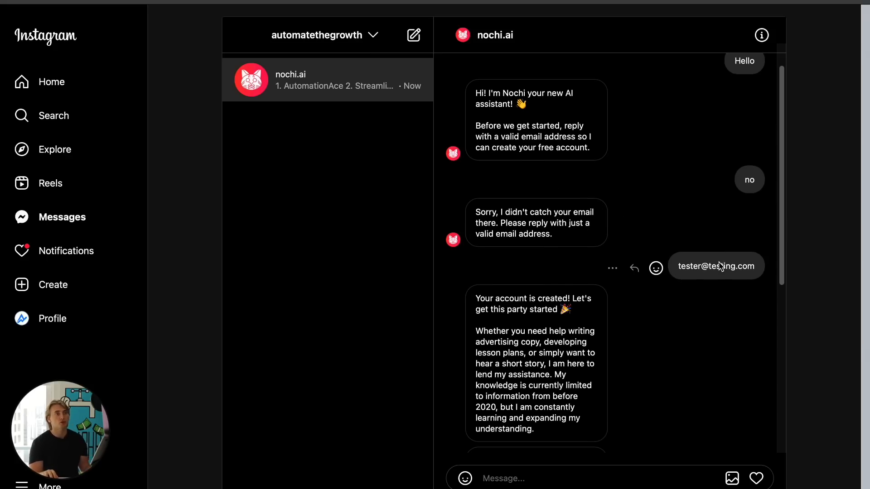
scroll(714, 263, "down", 1)
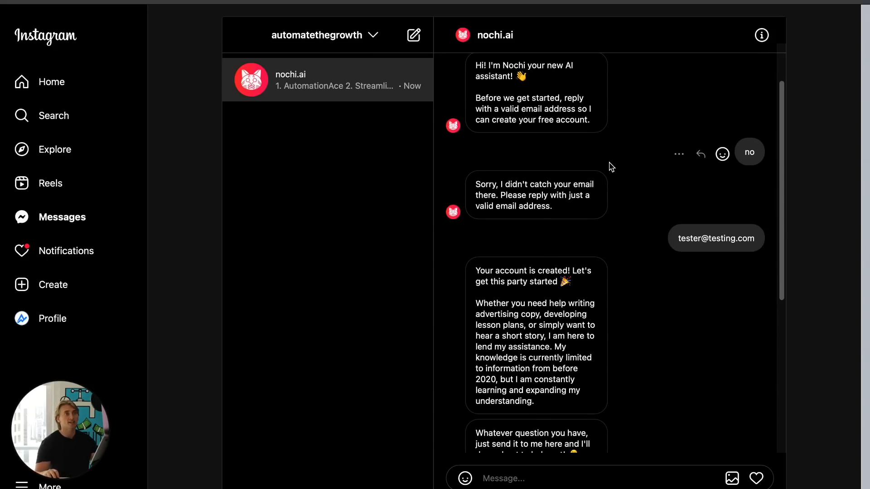
scroll(612, 179, "down", 1)
scroll(634, 281, "down", 2)
scroll(535, 290, "down", 3)
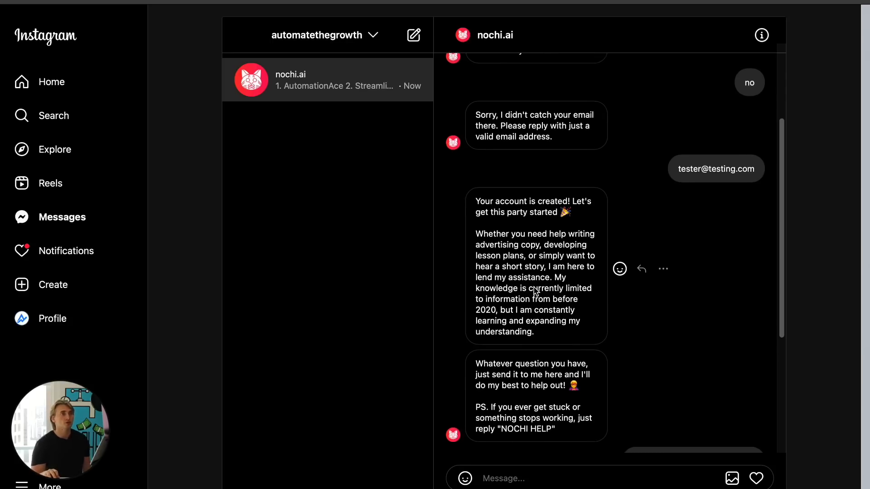
scroll(535, 291, "down", 1)
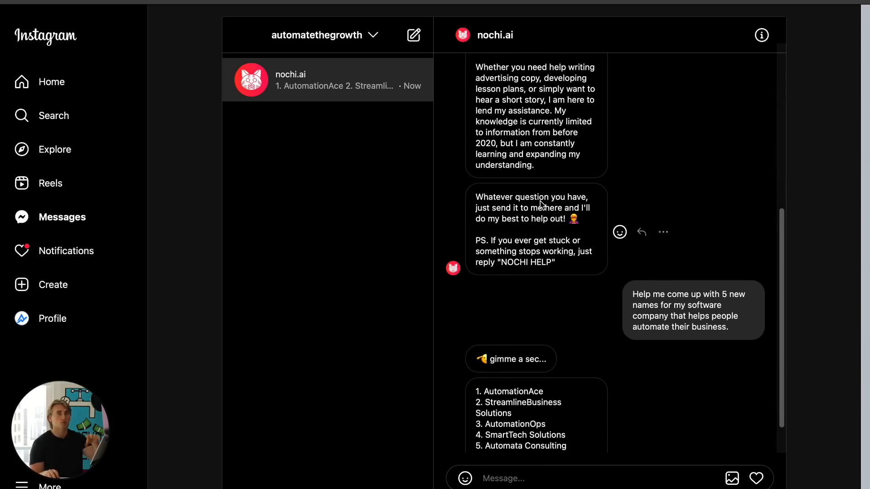
scroll(543, 204, "down", 1)
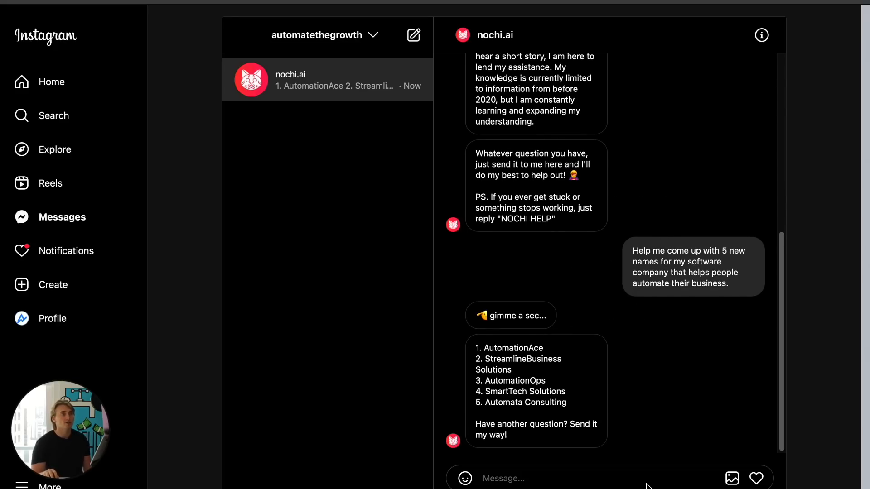
mouse_move(620, 395)
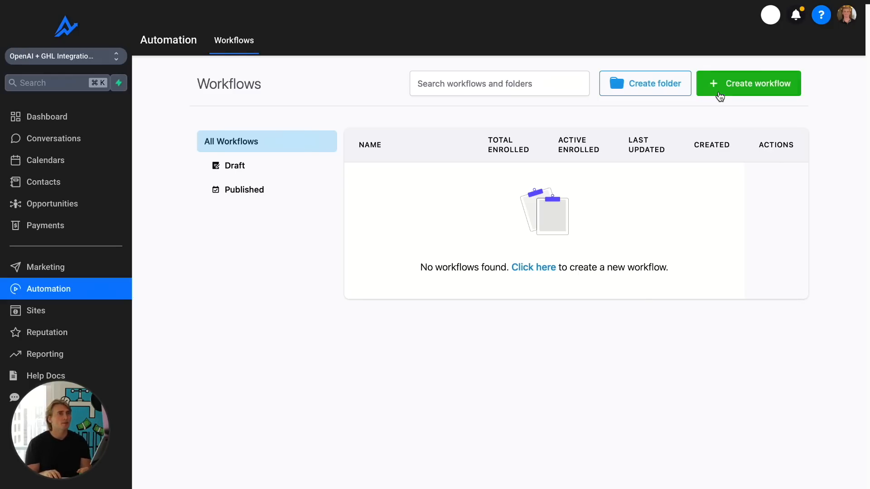
- Create a new workflow starting from scratch
left_click(763, 89)
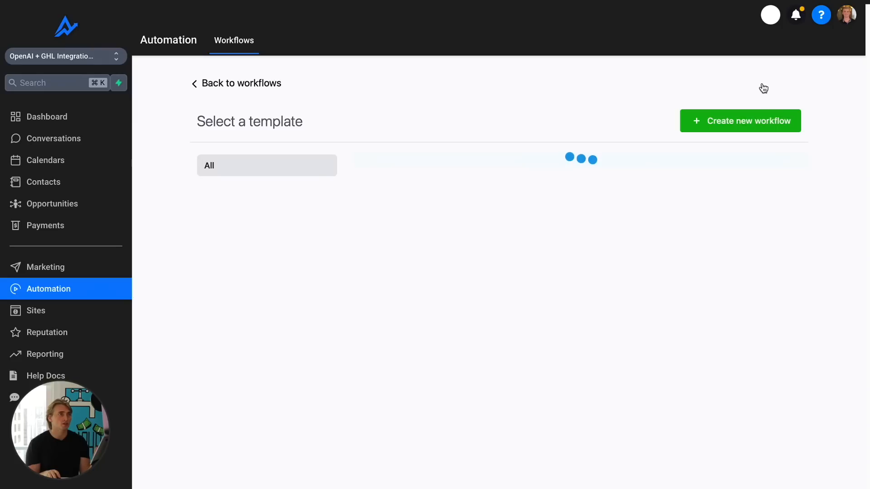
left_click(416, 310)
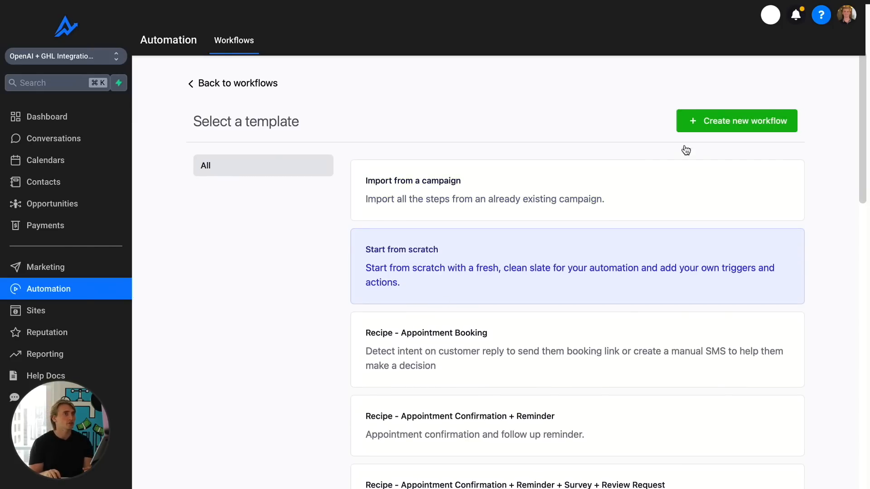
left_click(686, 124)
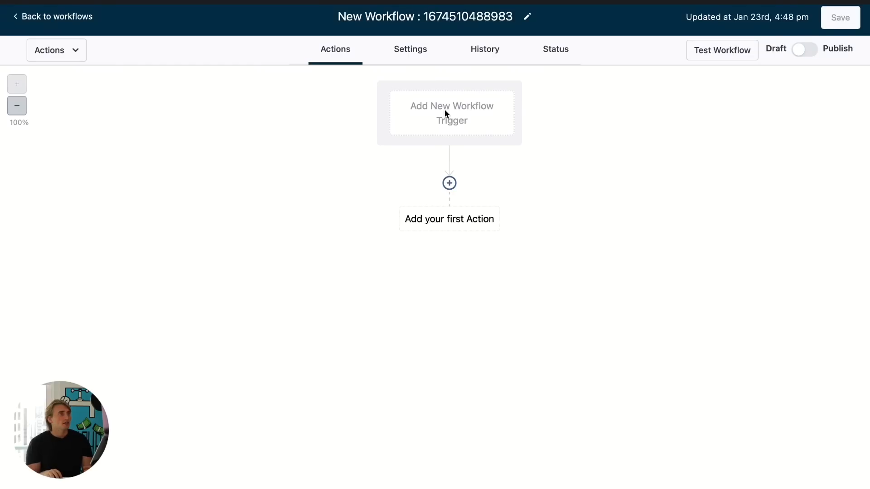
- Add a Customer Replied trigger to the new workflow
left_click(439, 100)
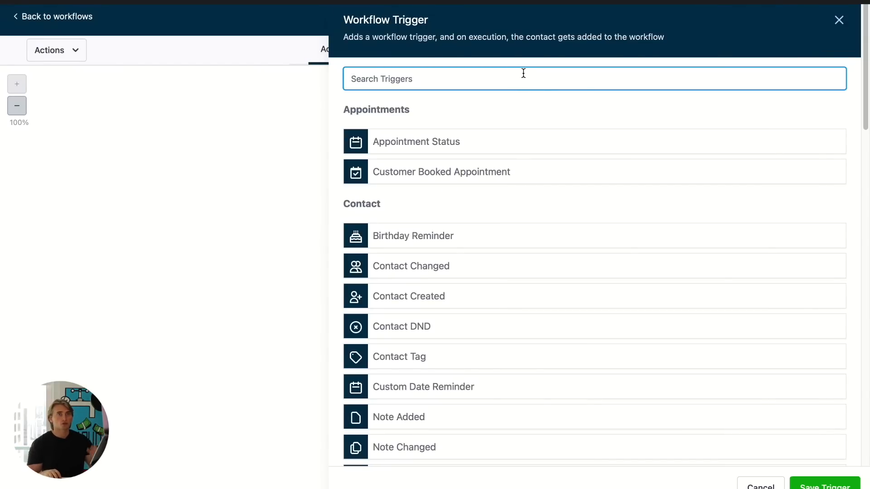
type("cu")
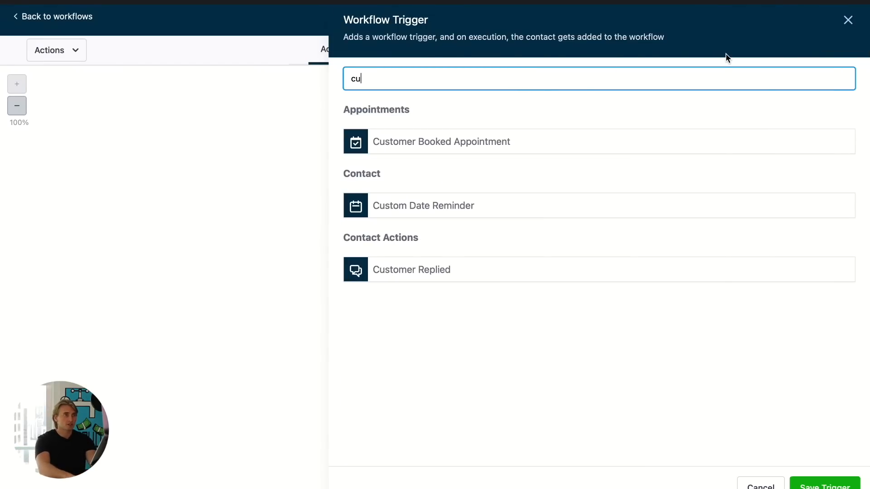
type("s")
left_click(455, 270)
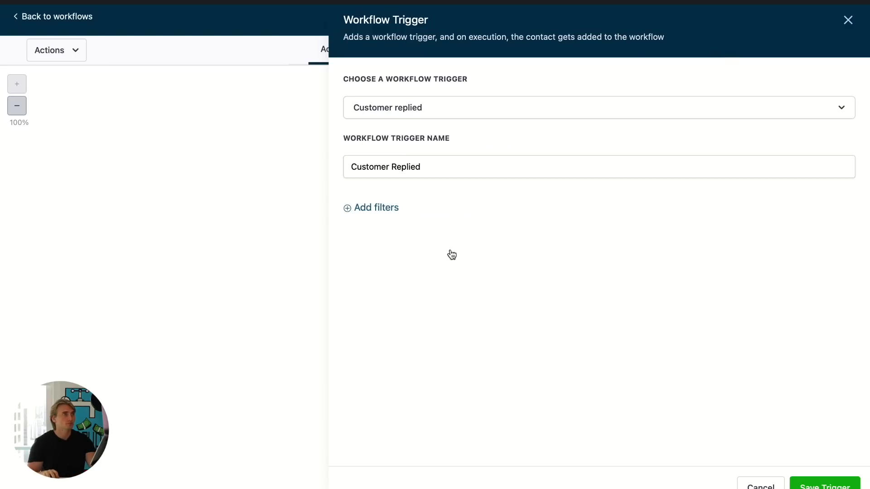
- Filter the trigger by Reply channel set to Instagram DM, save the trigger, and save the workflow
left_click(378, 207)
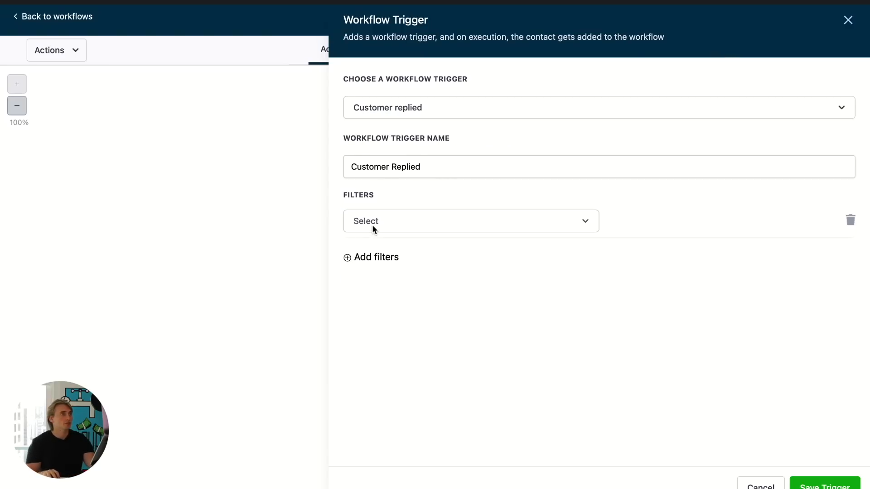
left_click(399, 225)
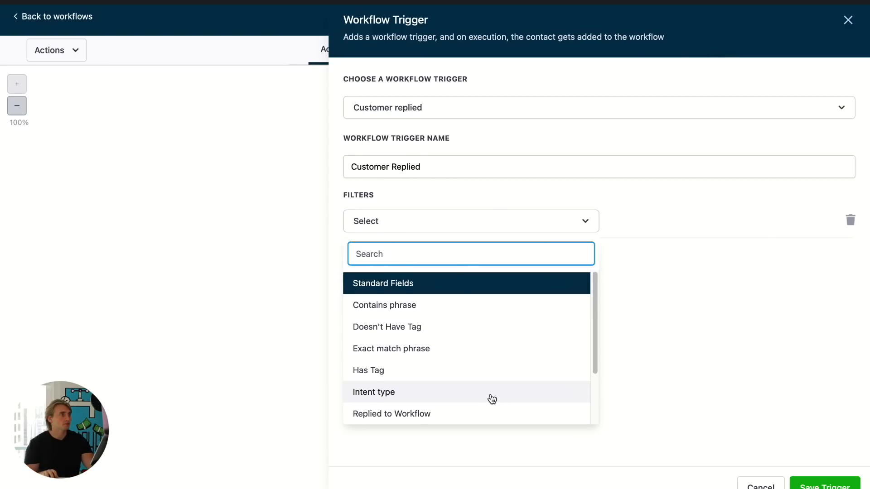
scroll(490, 399, "down", 2)
left_click(467, 392)
left_click(661, 221)
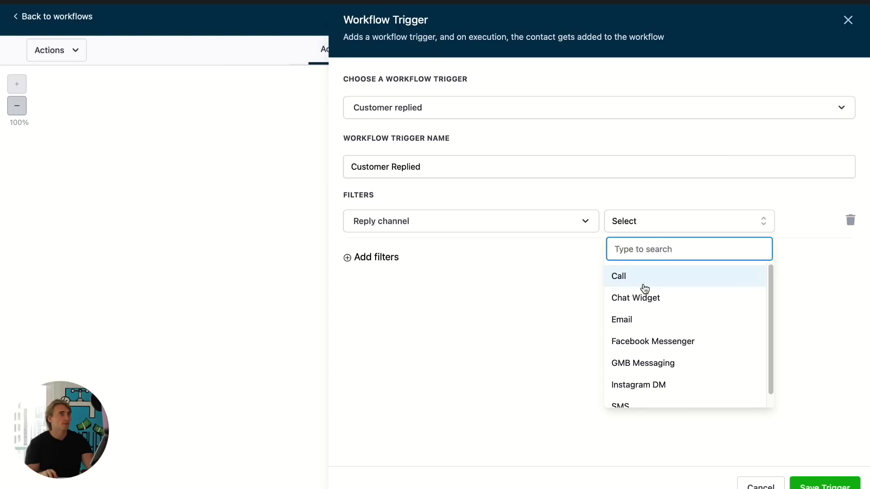
scroll(651, 335, "down", 1)
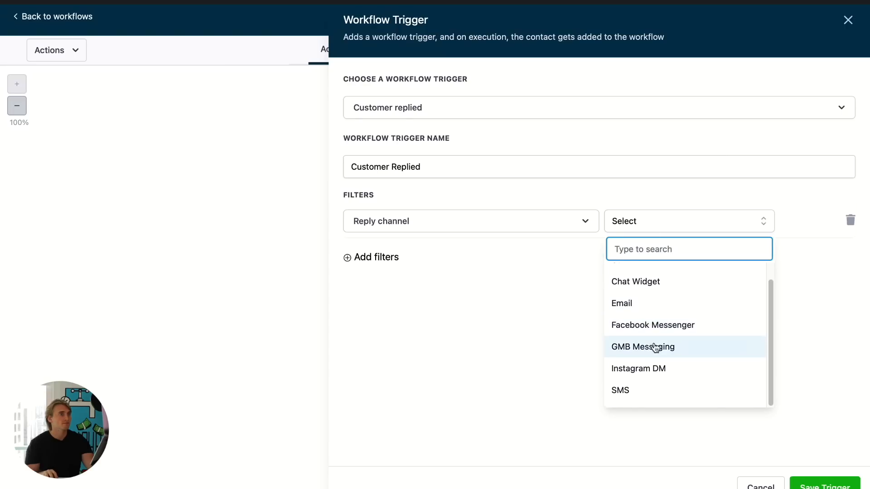
left_click(657, 373)
left_click(824, 486)
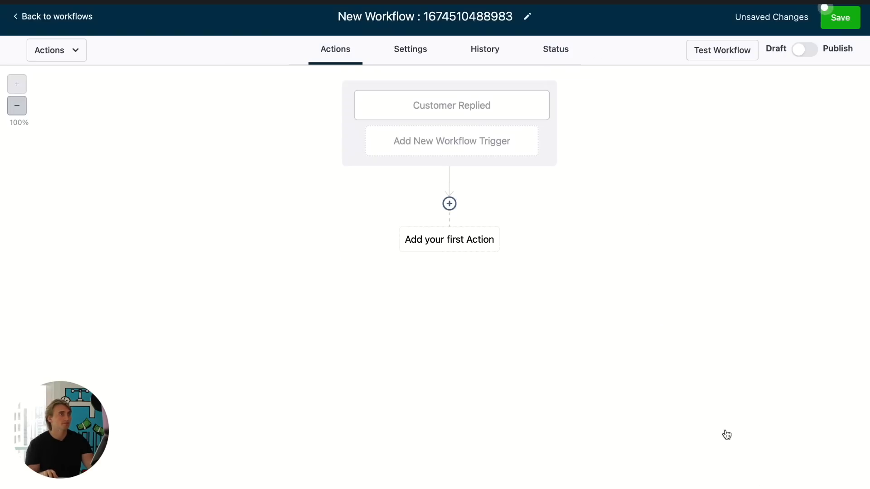
left_click(853, 18)
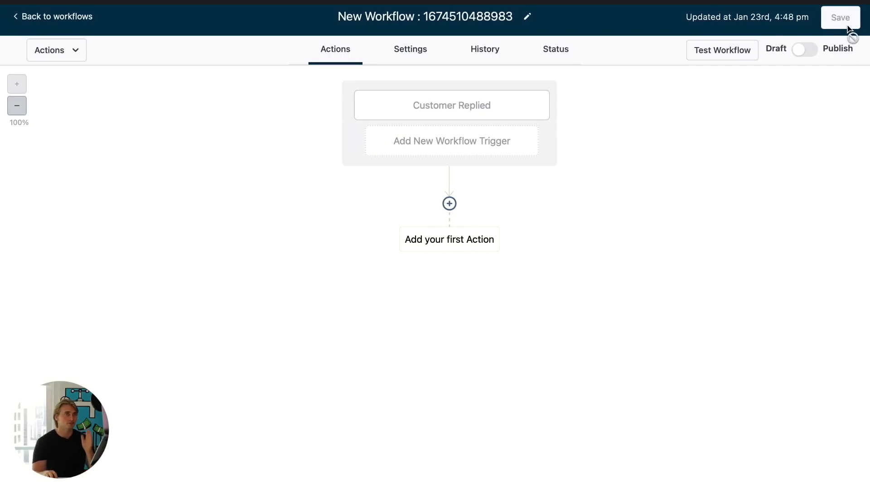
- Add an If / Else action as the first action and name the condition "Do we have email on file?"
left_click(469, 236)
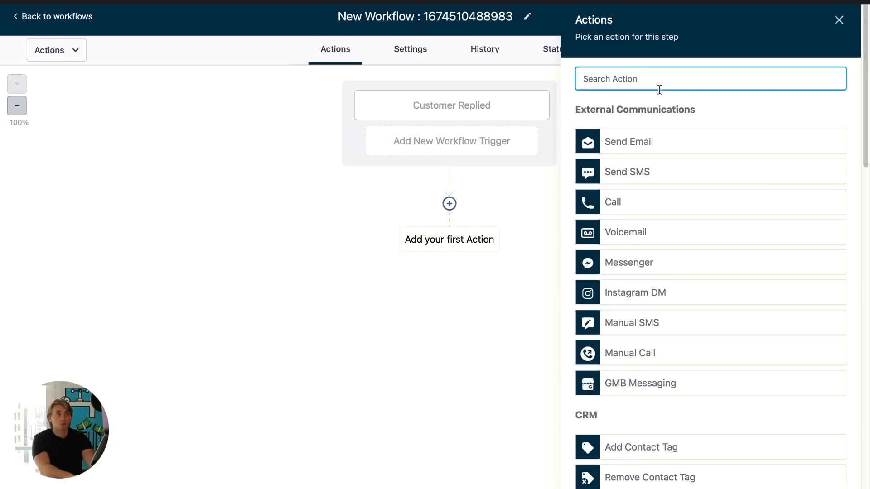
type("if")
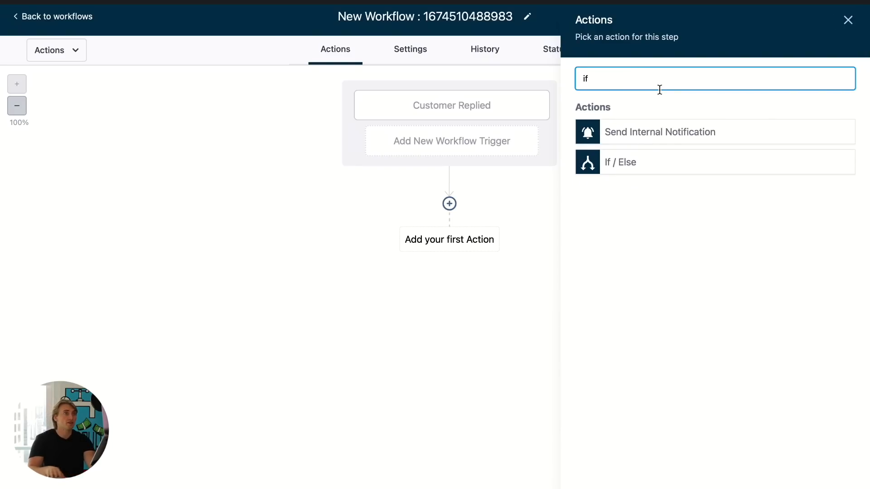
left_click(636, 167)
left_click(424, 109)
double_click(424, 109)
type("Do we hav")
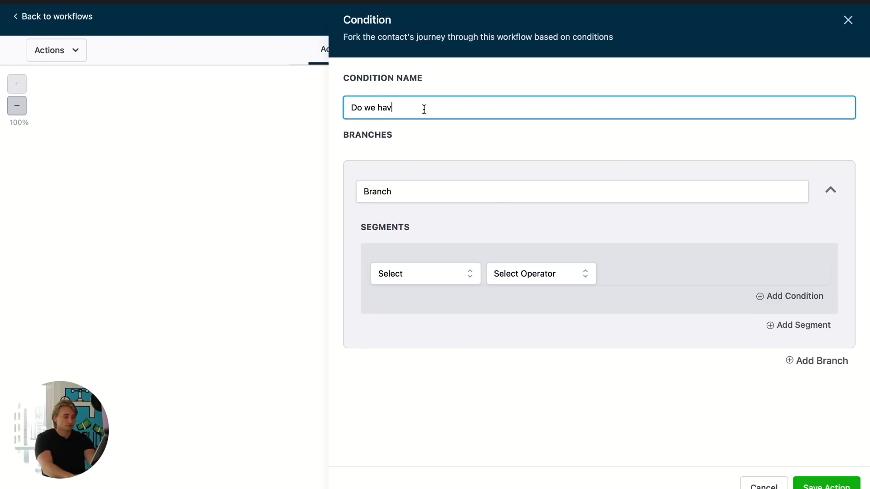
type("e email on file?")
- Name the first branch "Email On File" and set its condition to Email is not empty
left_click(444, 189)
double_click(442, 190)
type("Email On File")
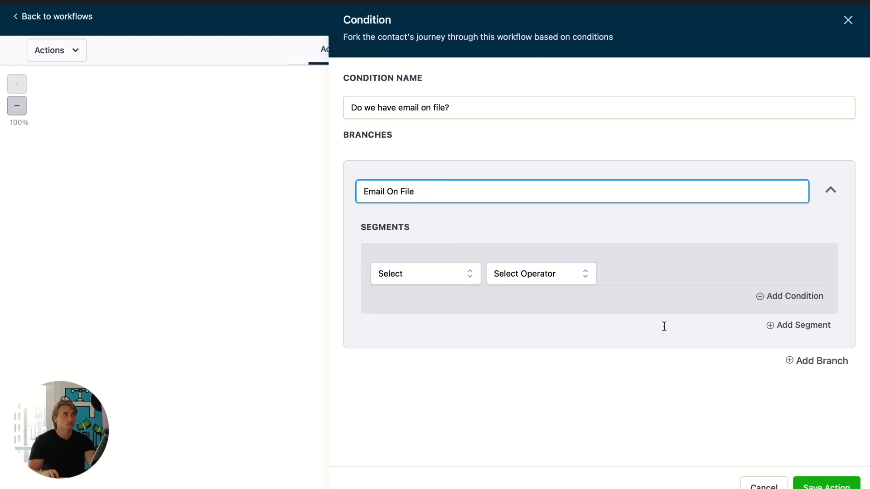
left_click(827, 360)
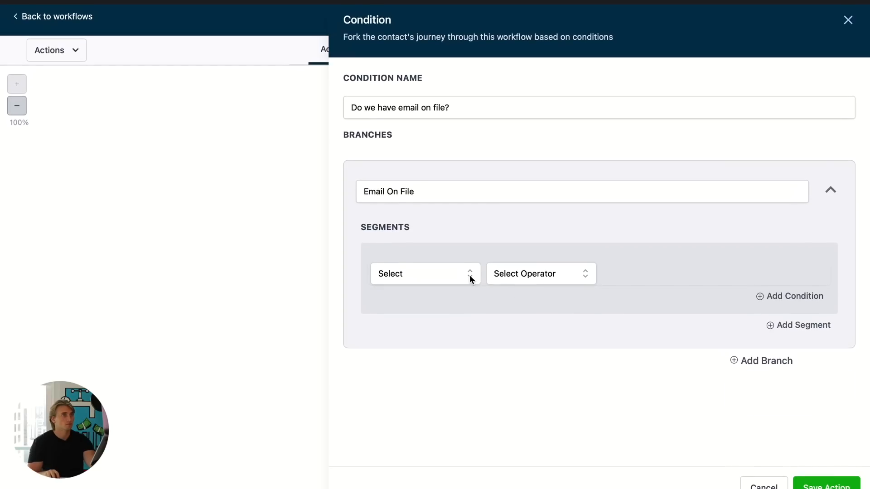
left_click(433, 273)
left_click(431, 301)
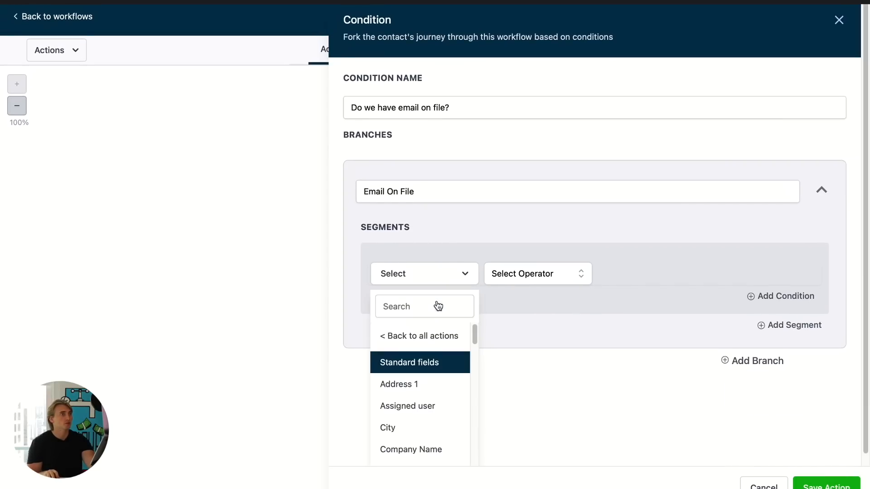
left_click(427, 312)
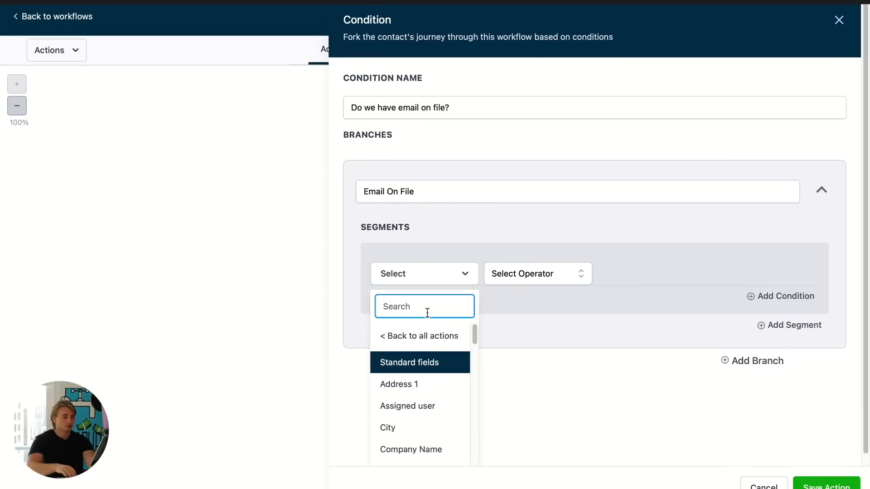
type("emai")
left_click(412, 358)
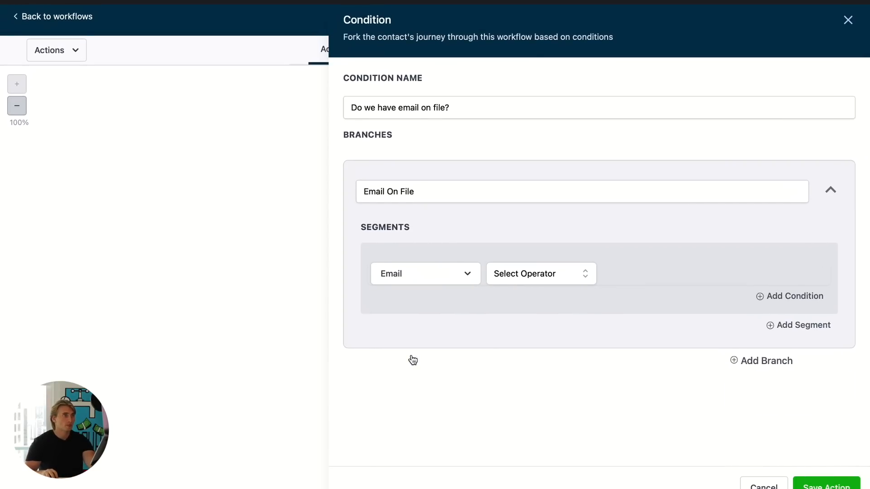
left_click(511, 274)
left_click(551, 387)
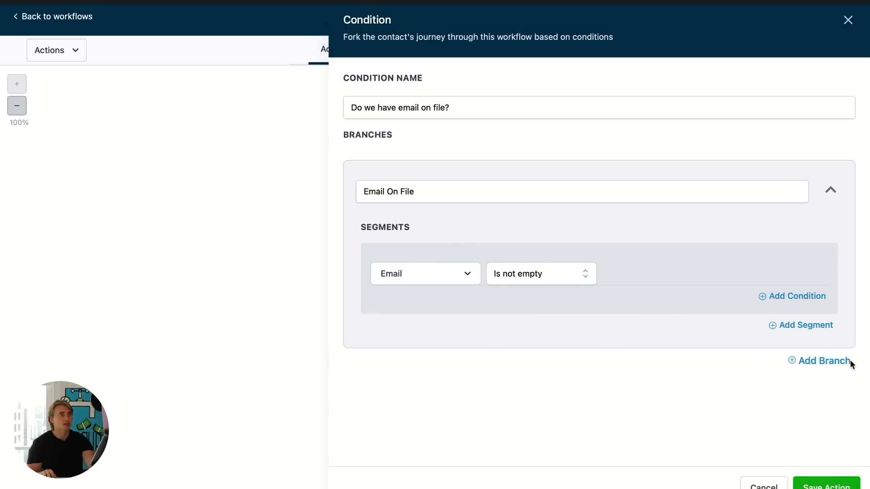
- Add a second branch and name it "Email NOT on file"
left_click(794, 362)
scroll(770, 358, "down", 2)
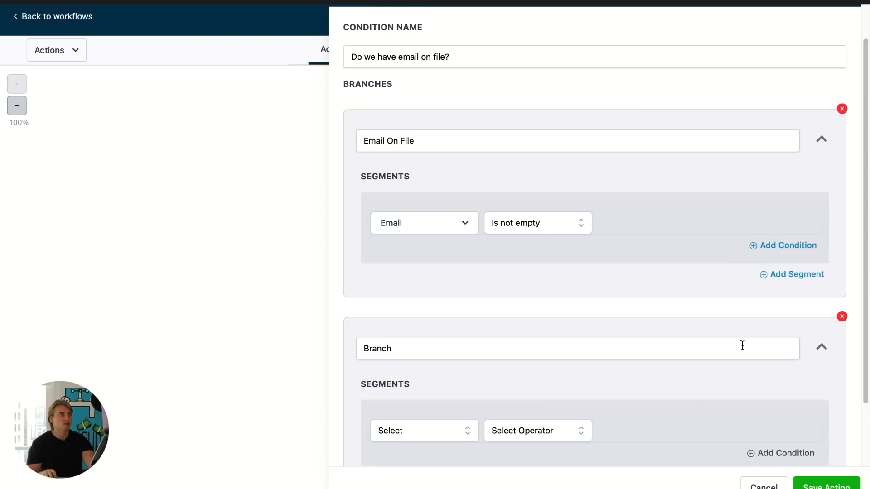
scroll(742, 346, "down", 1)
double_click(484, 331)
type("Email NOT on file")
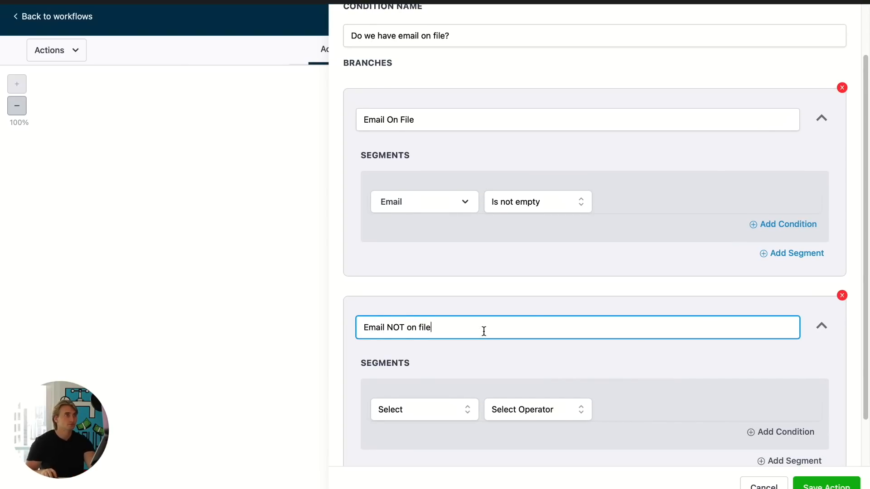
- Set the second branch's condition to Email is empty and save the If / Else action
scroll(511, 359, "down", 1)
left_click(432, 399)
scroll(431, 426, "up", 2)
left_click(415, 424)
left_click(427, 358)
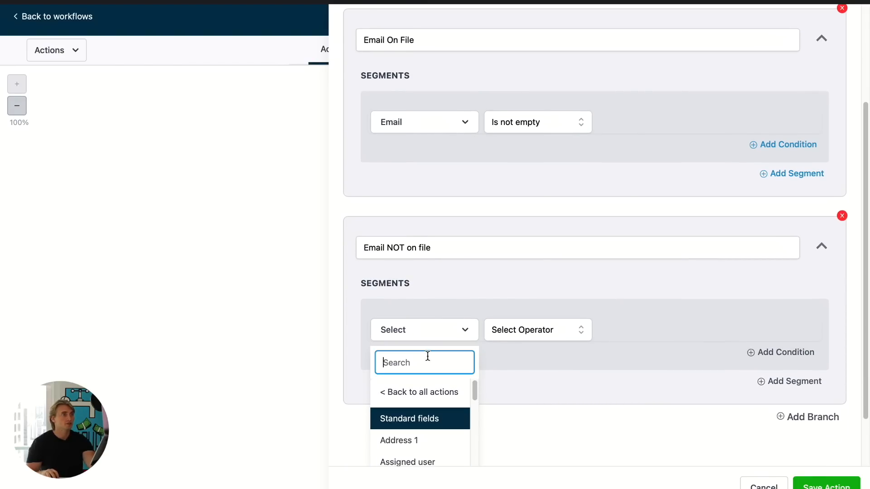
type("ema")
left_click(435, 440)
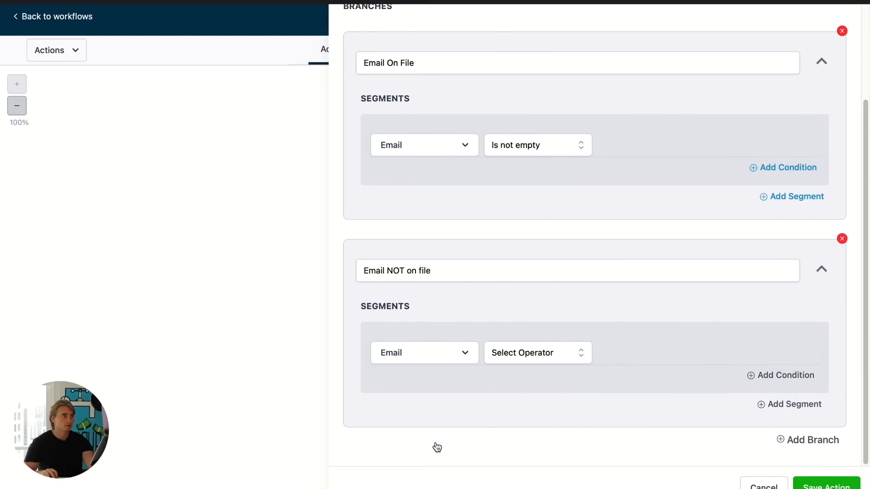
left_click(529, 352)
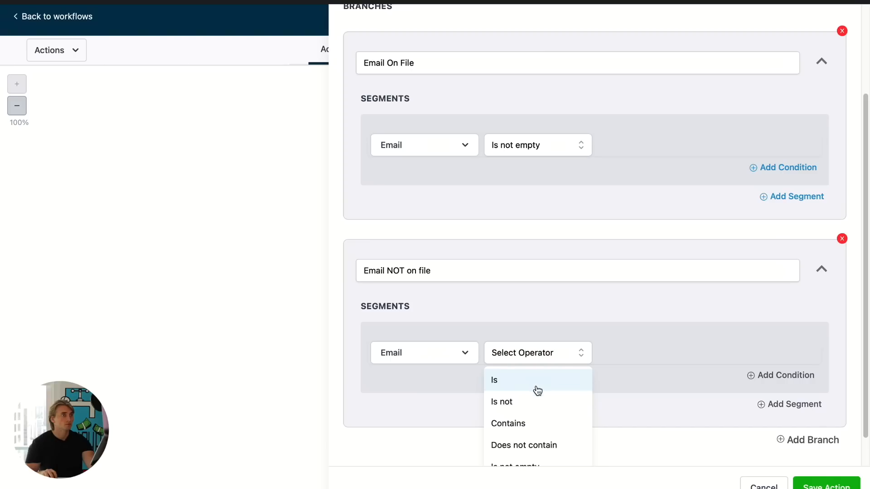
scroll(549, 431, "down", 2)
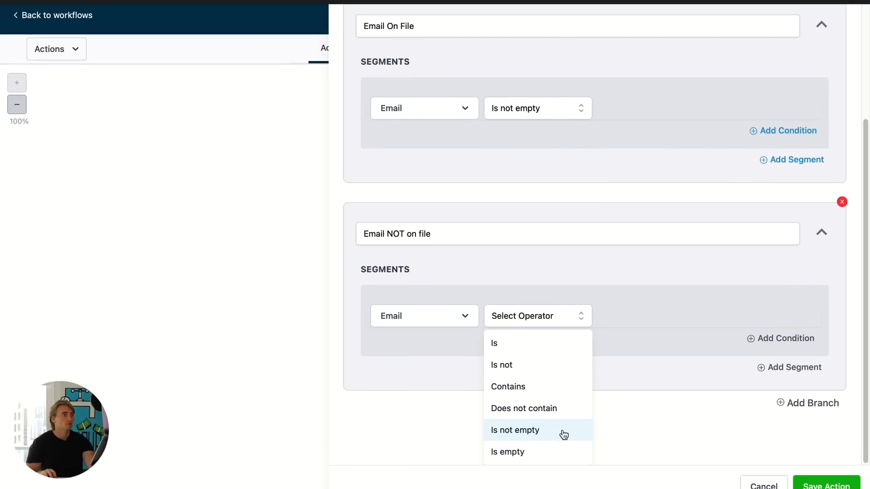
left_click(541, 454)
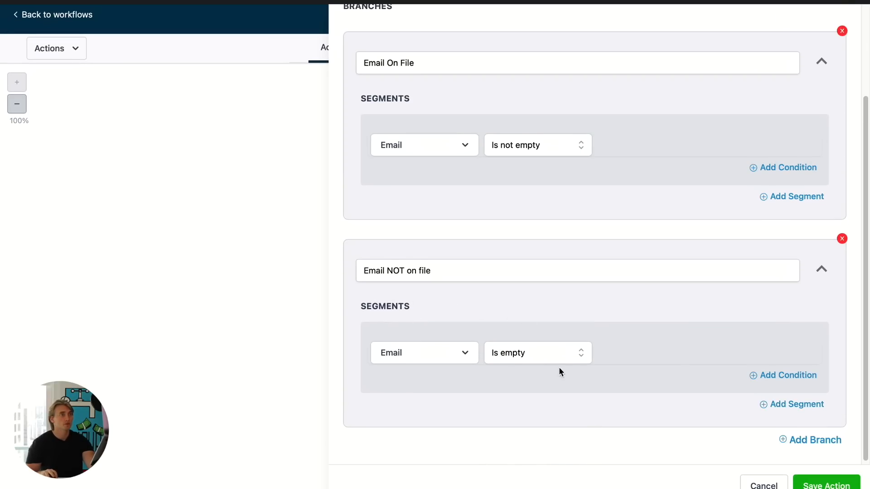
left_click(842, 481)
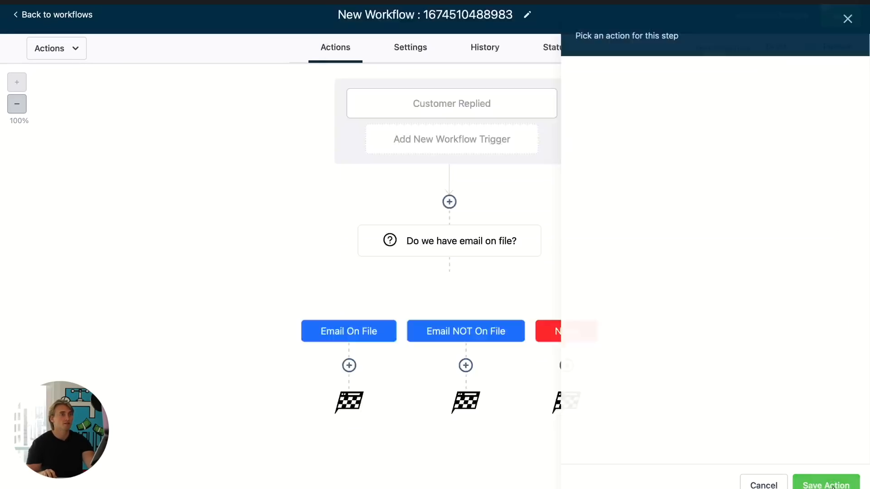
- Switch to the Instagram chat with nochi.ai and review the chatbot's reply
left_click(840, 22)
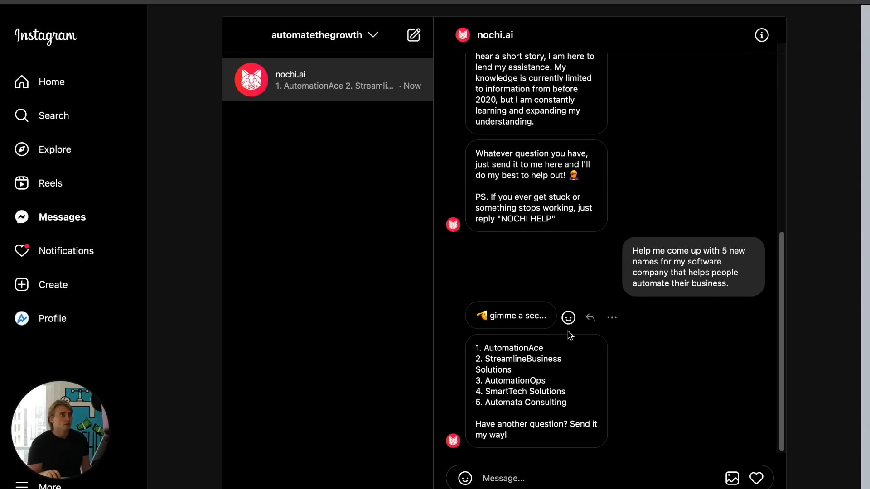
scroll(708, 256, "up", 5)
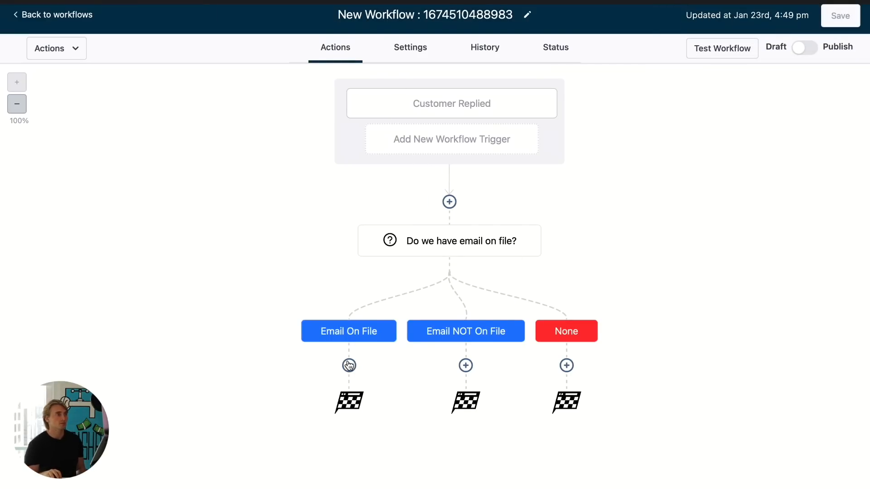
left_click(466, 365)
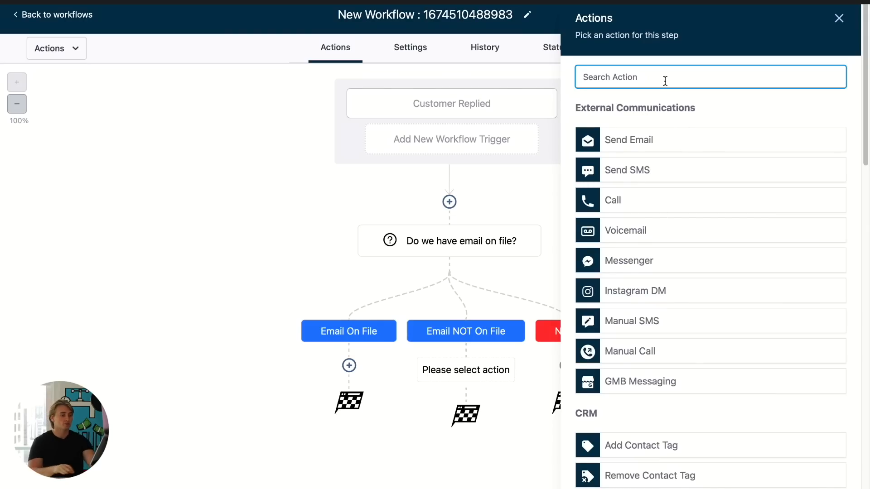
type("dm")
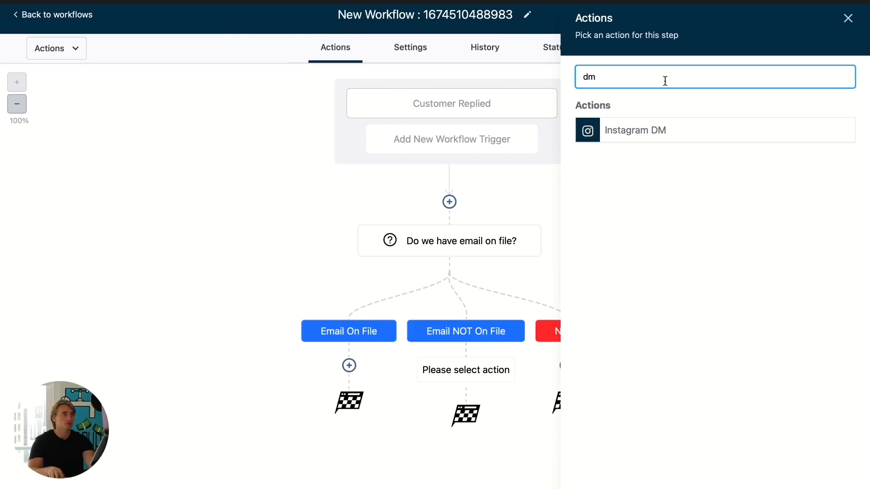
left_click(656, 129)
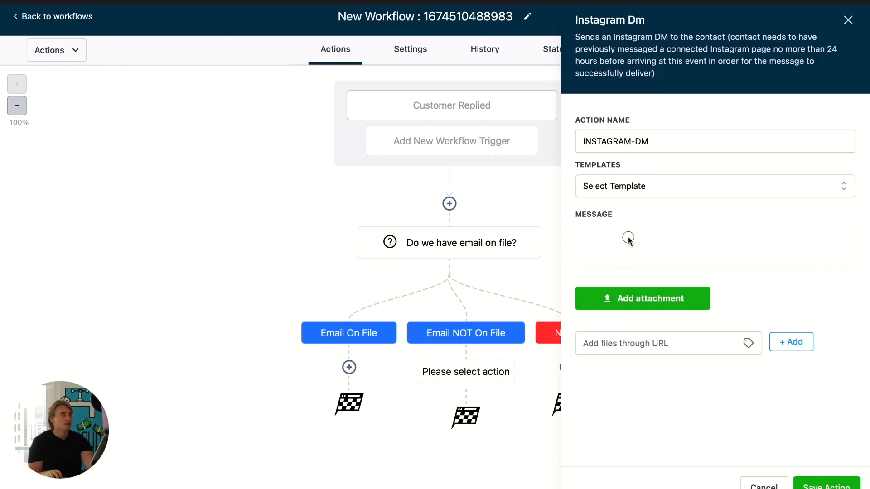
left_click(635, 186)
left_click(633, 186)
left_click(627, 186)
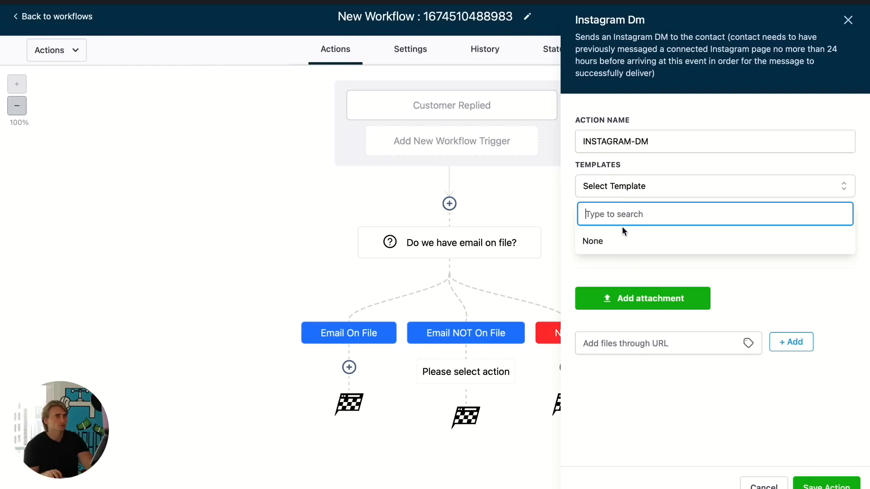
left_click(616, 238)
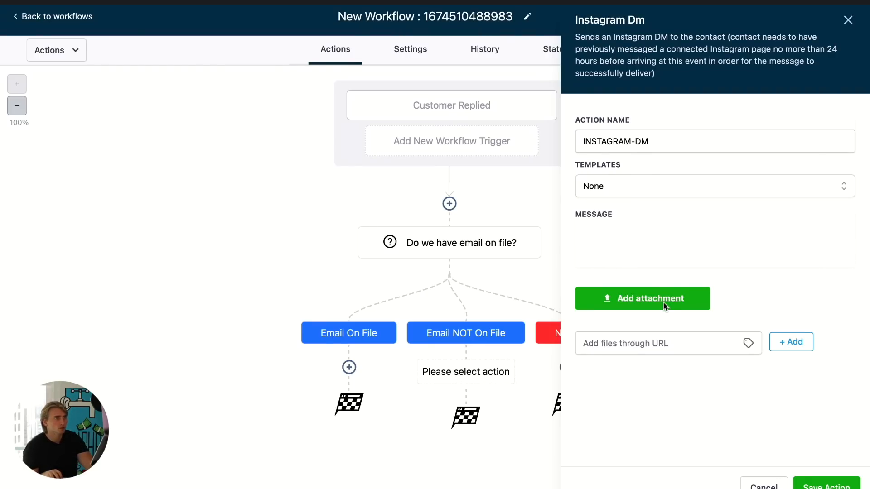
left_click(684, 131)
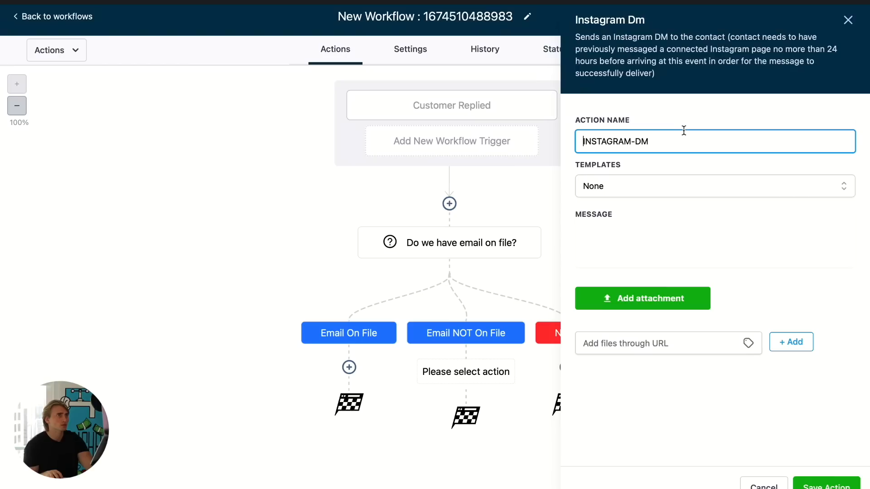
triple_click(680, 143)
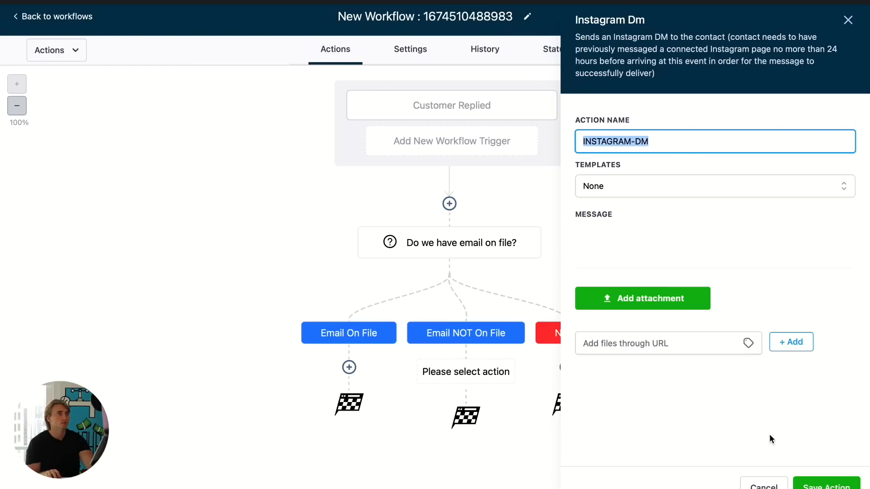
left_click(662, 235)
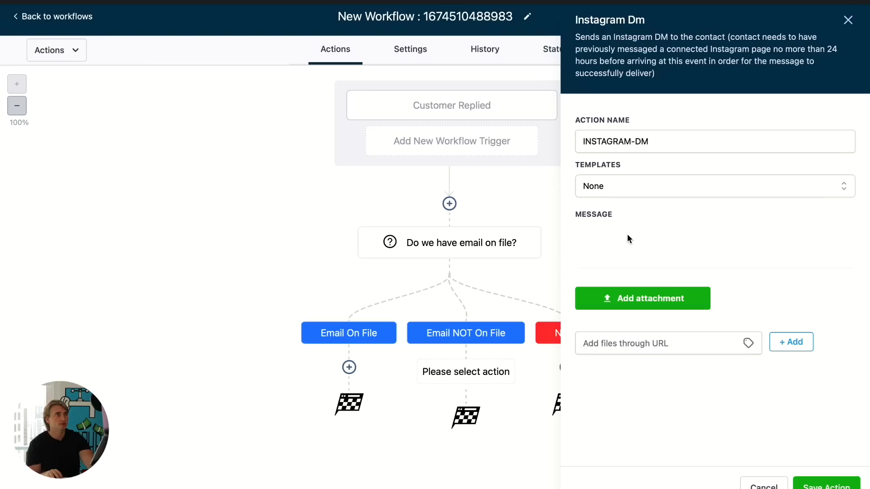
left_click(758, 486)
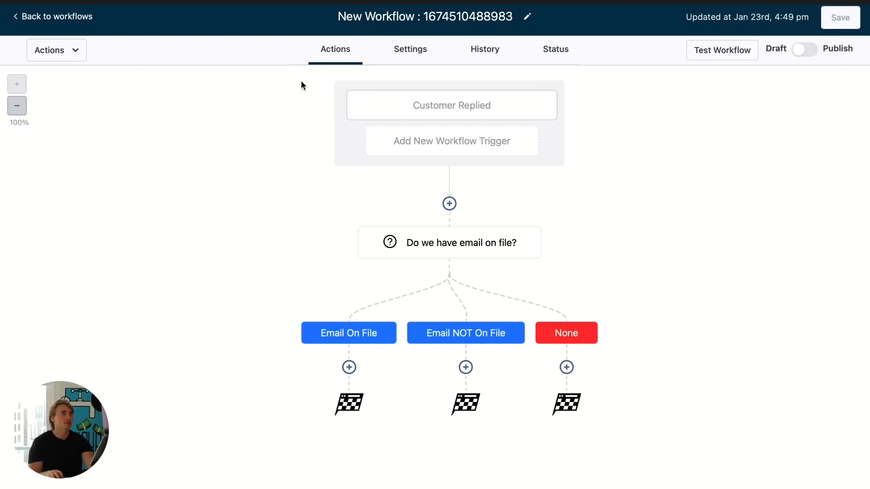
- Connect the location's Facebook and Instagram account to the Not Cheating page and check the Instagram DM message settings
left_click(55, 17)
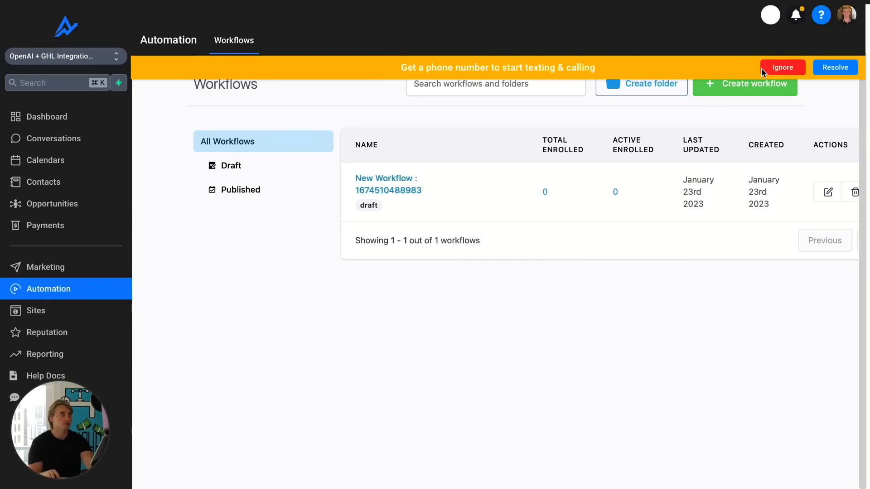
left_click(783, 67)
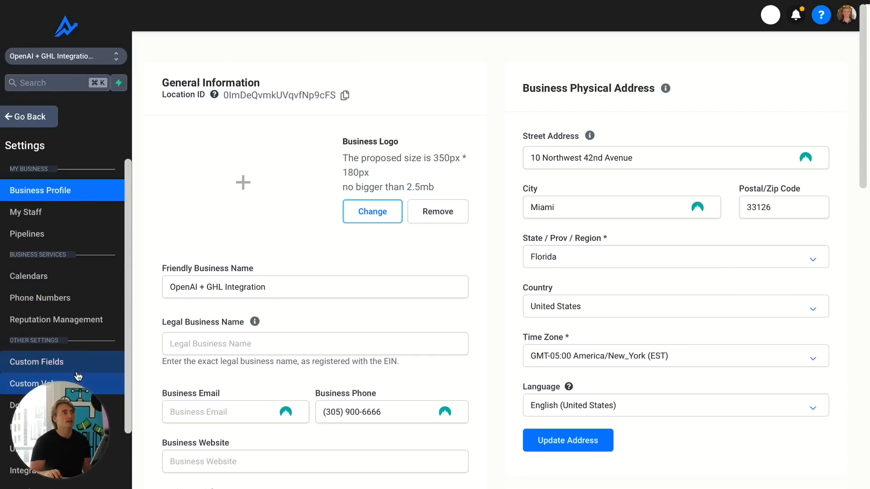
scroll(54, 380, "down", 3)
left_click(44, 370)
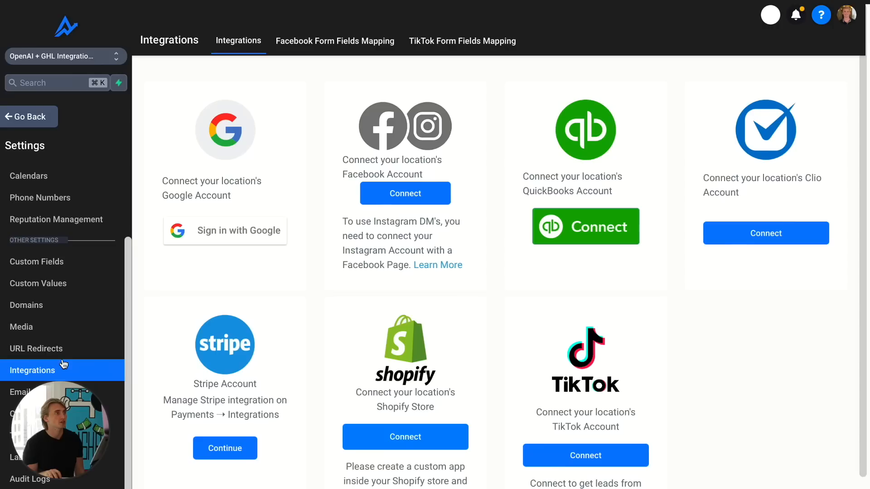
left_click(406, 187)
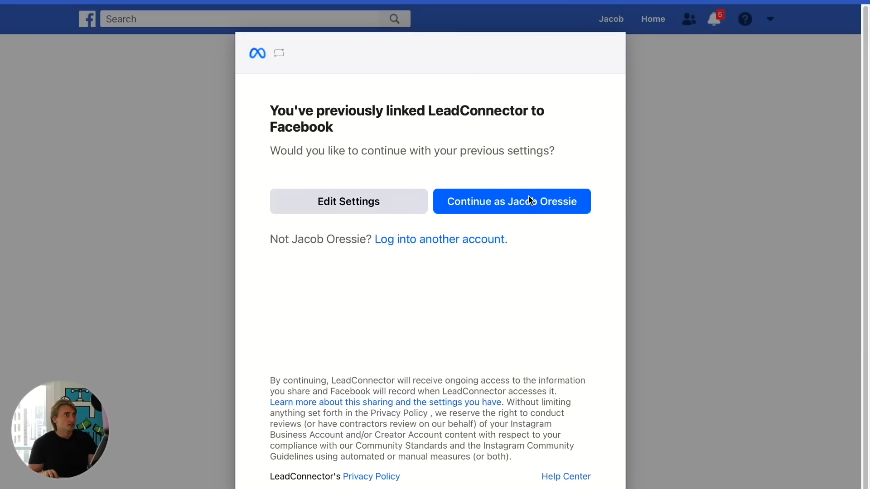
left_click(520, 204)
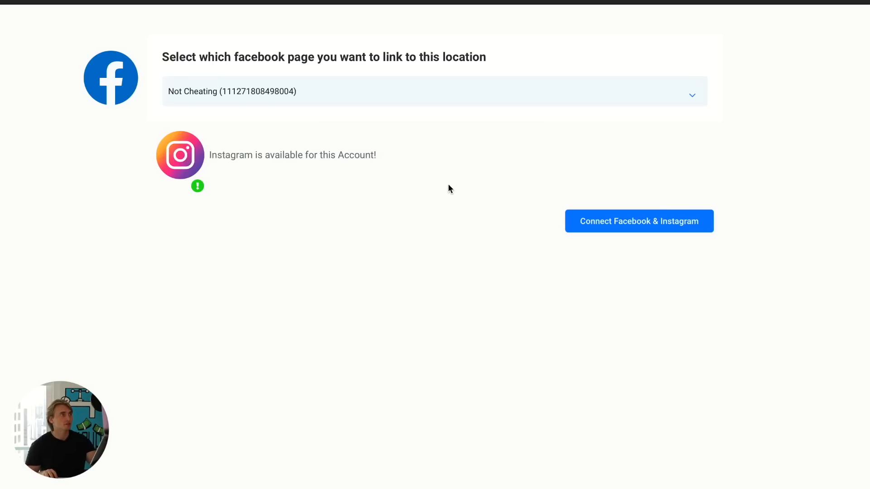
left_click(634, 224)
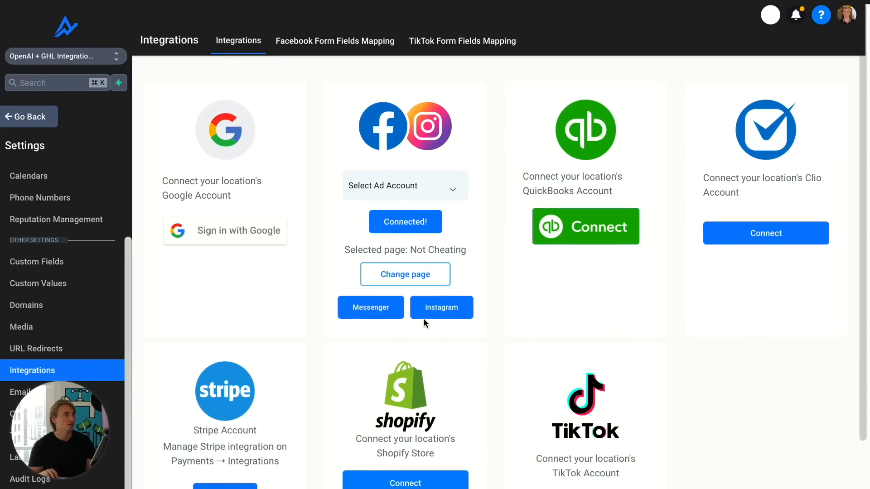
left_click(439, 313)
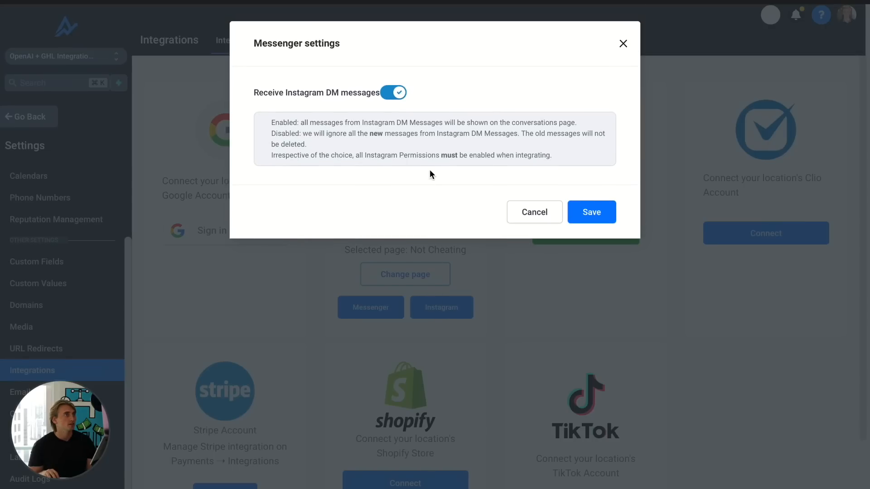
left_click(546, 217)
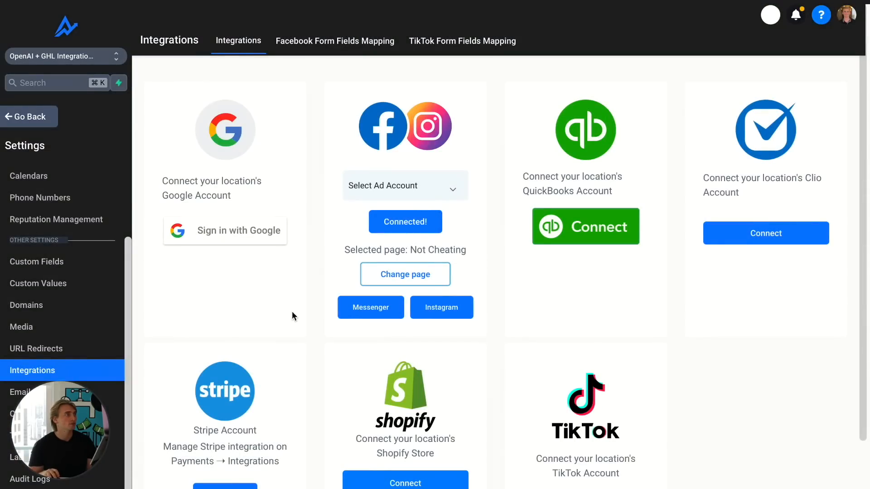
- Reopen the workflow and add an Instagram DM action under the Email NOT On File branch
left_click(58, 130)
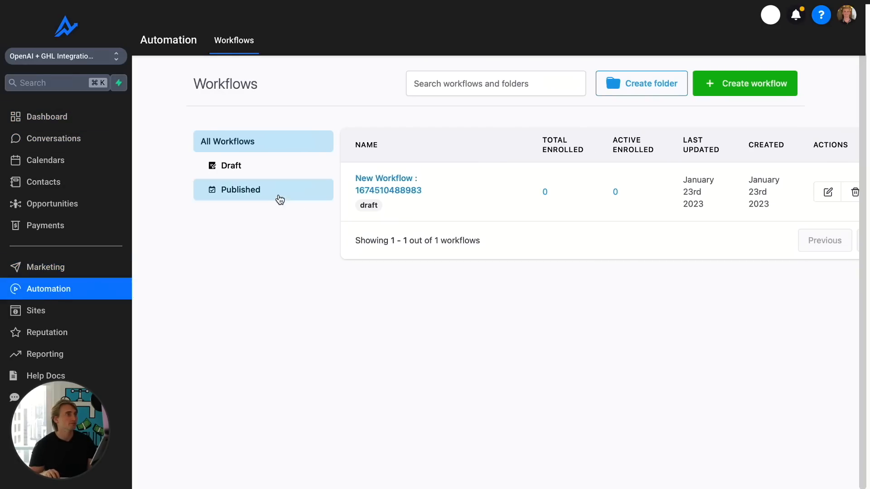
left_click(383, 180)
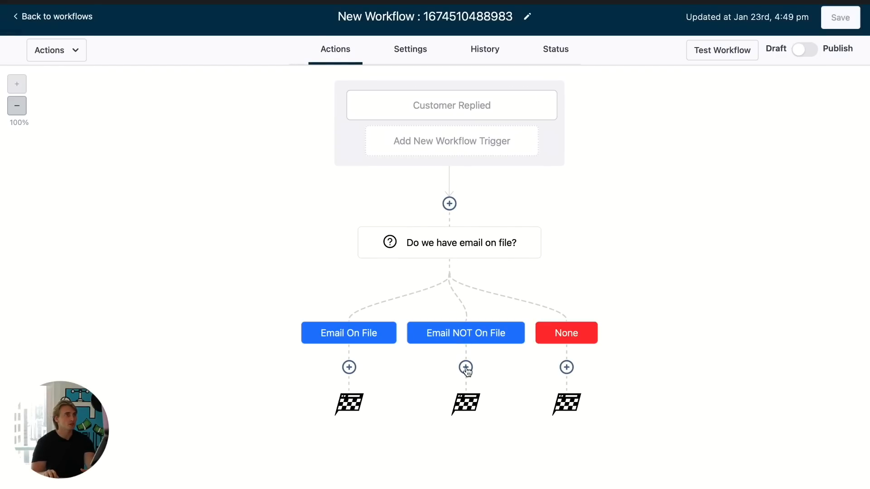
left_click(466, 367)
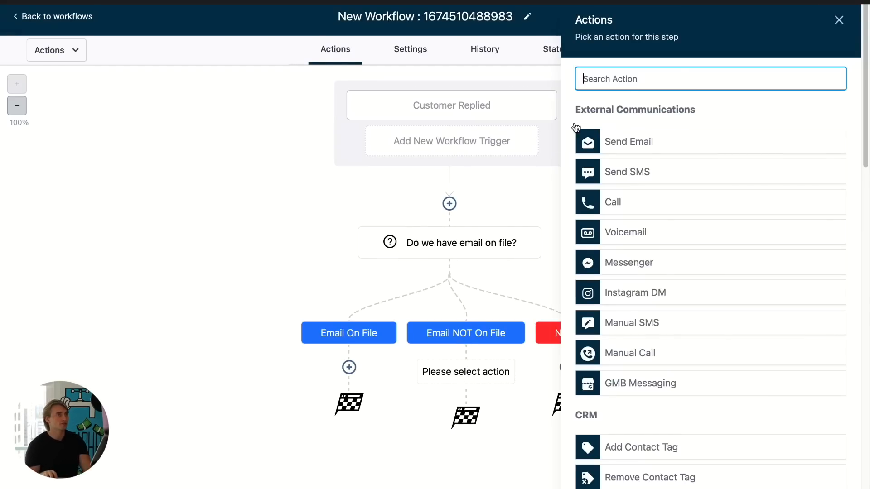
type("dm")
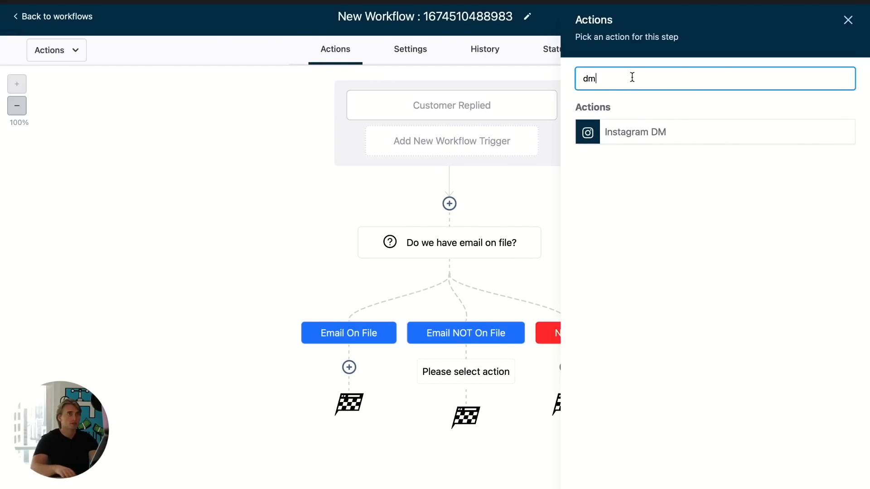
left_click(625, 135)
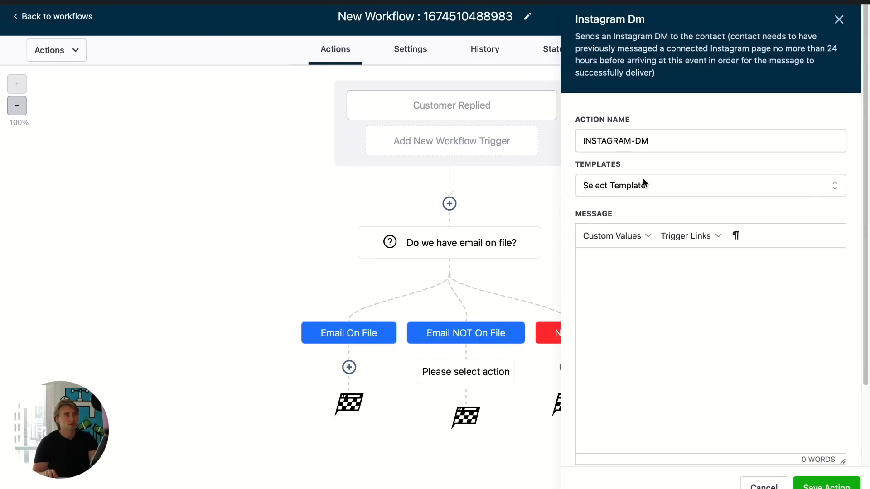
scroll(697, 252, "down", 3)
scroll(715, 229, "up", 3)
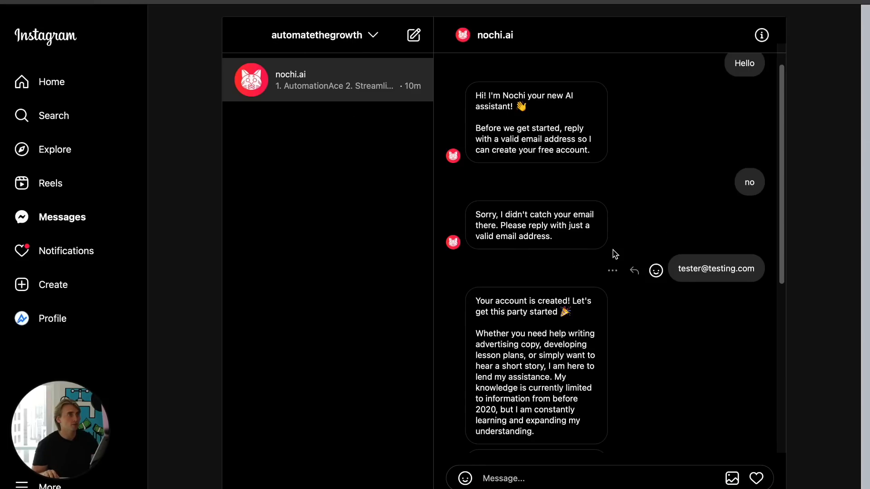
- Copy the bot's greeting asking for an email address from the Instagram chat into the DM message and save the action
scroll(615, 255, "up", 1)
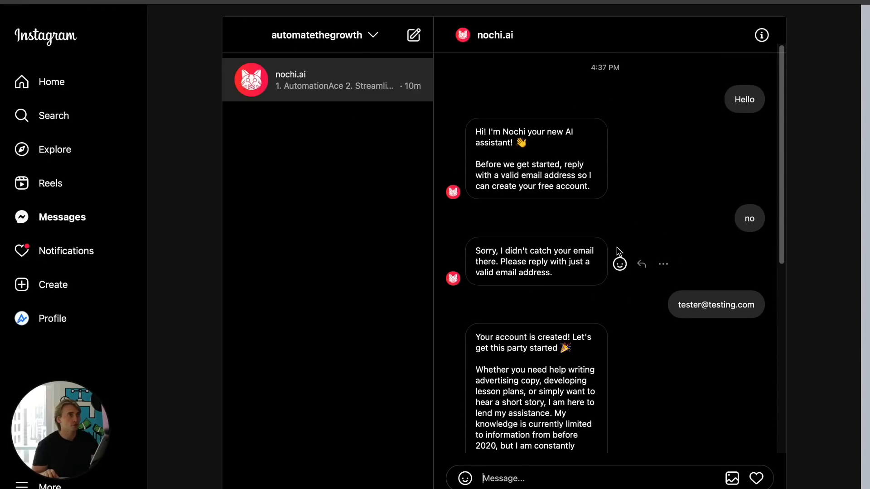
left_click_drag(593, 186, 474, 128)
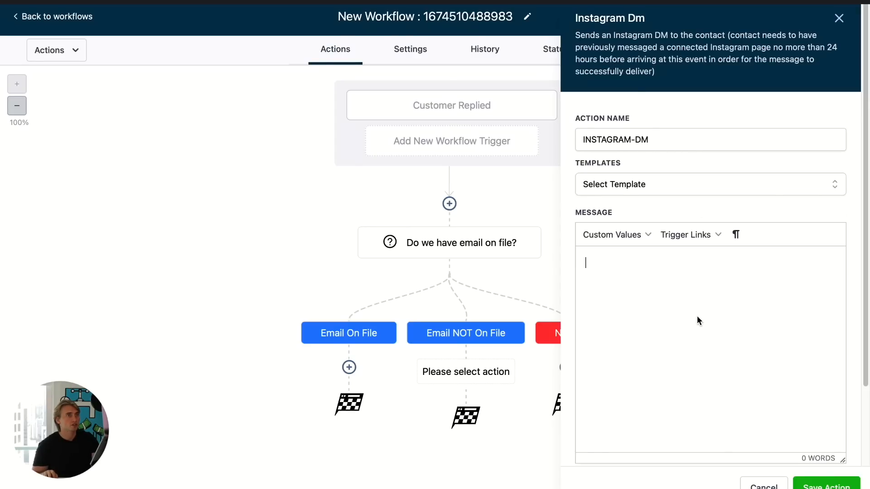
type("Hi! I'm Nochi your new AI assistant! 👋  Before we get started, reply with a valid email address so I can create your free account.")
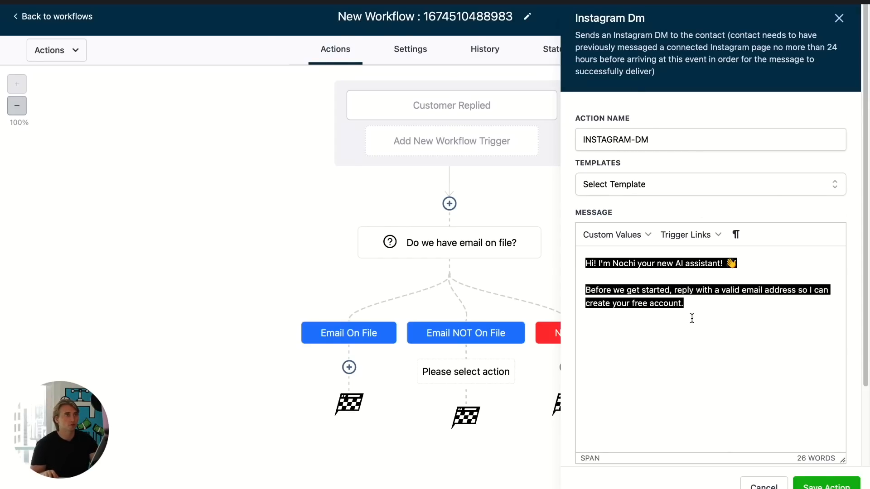
scroll(742, 391, "down", 3)
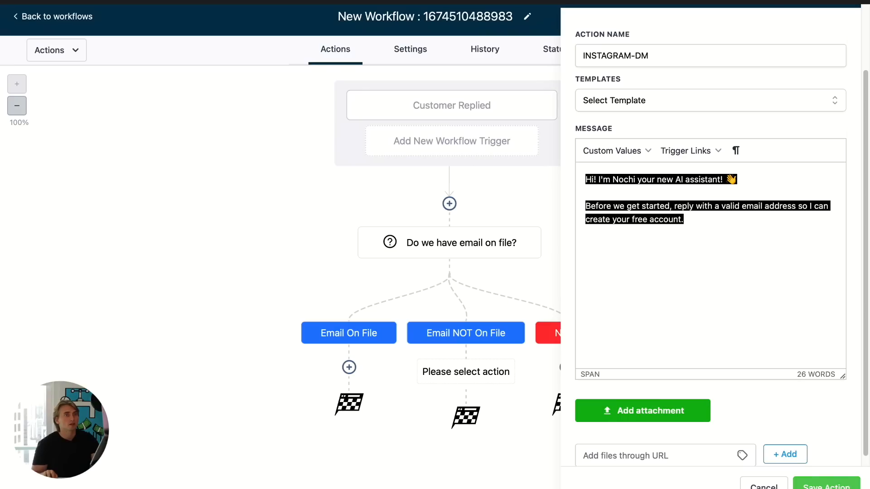
left_click(831, 486)
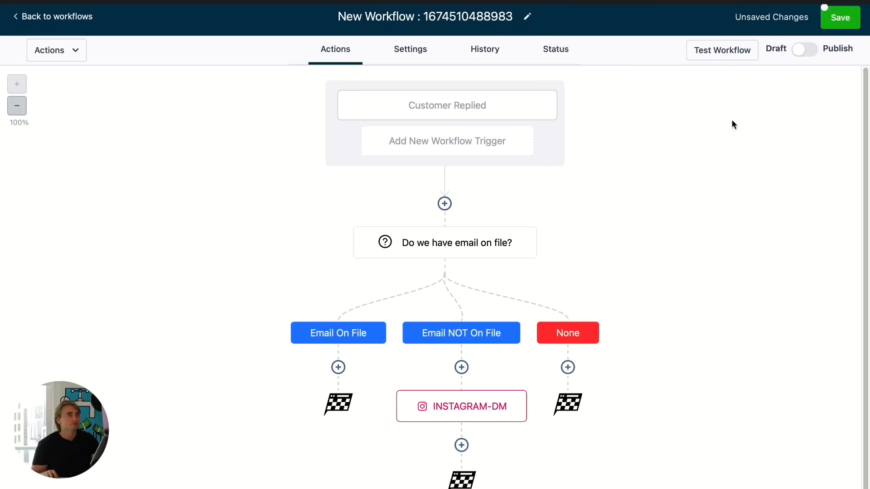
- Add a Wait action after the Instagram DM and set it to wait for a Condition
scroll(462, 428, "down", 1)
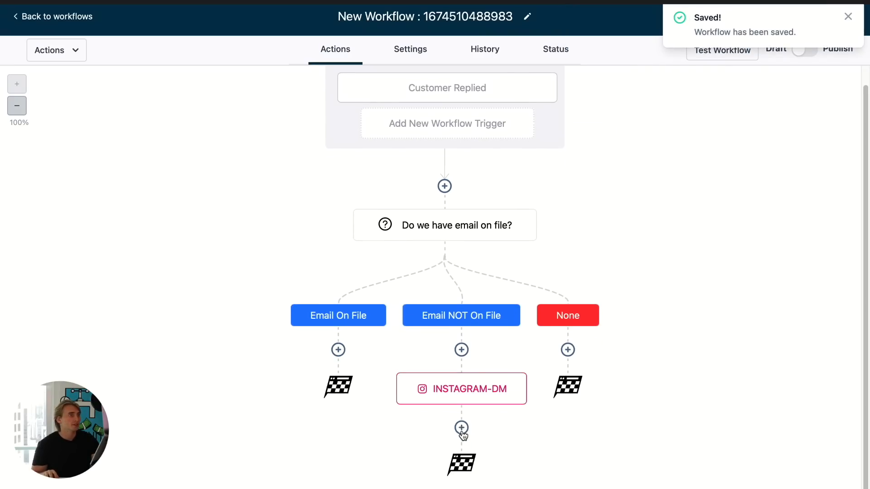
left_click(462, 428)
left_click(638, 86)
type("wai")
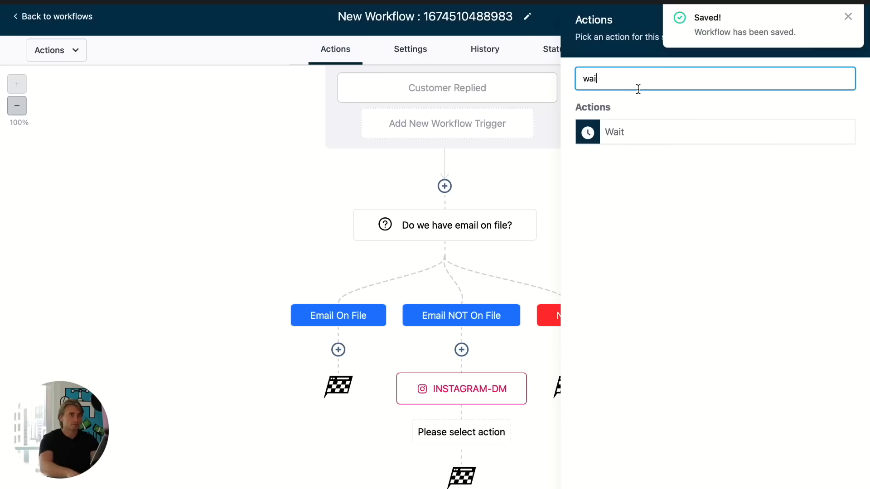
left_click(620, 129)
left_click(406, 157)
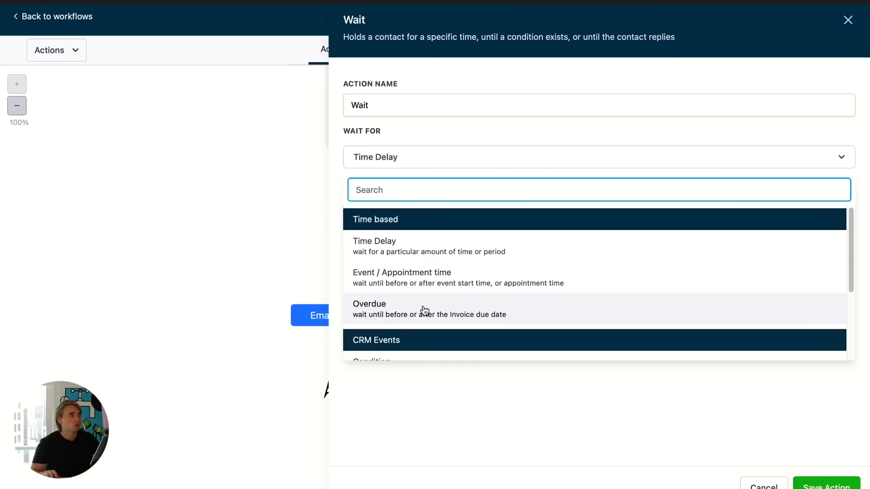
scroll(455, 270, "down", 1)
scroll(455, 272, "down", 2)
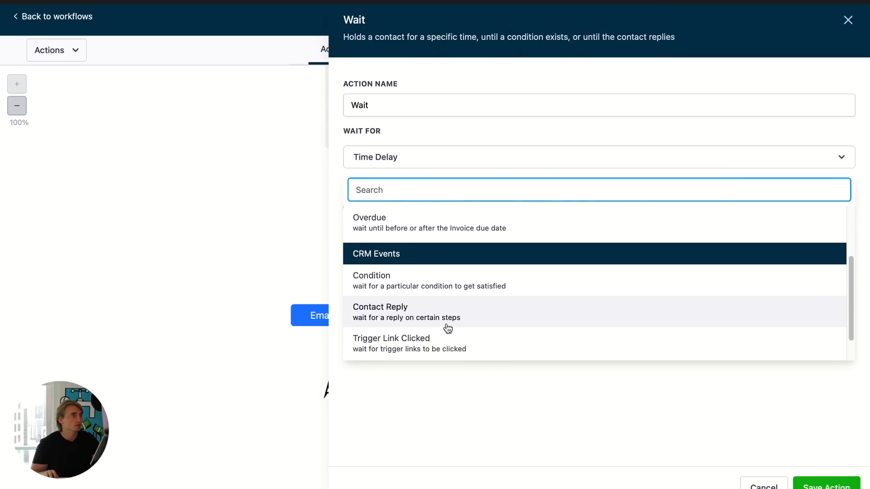
scroll(458, 317, "down", 1)
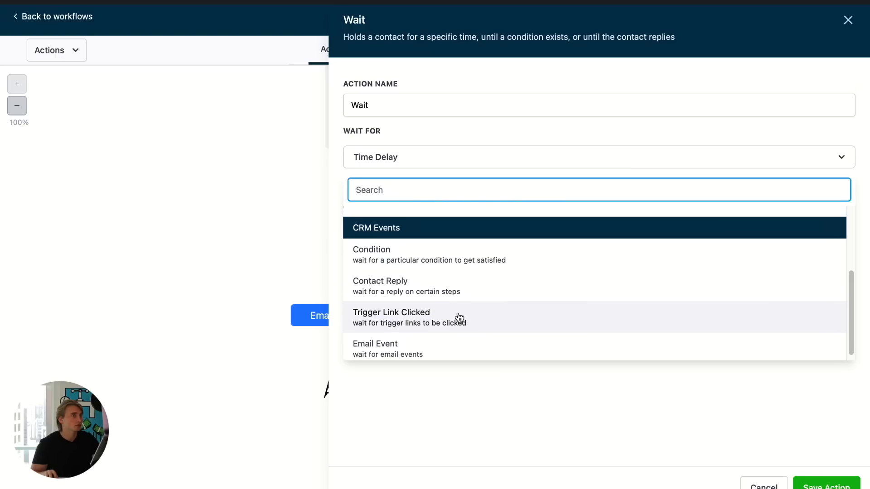
scroll(455, 323, "up", 3)
left_click(451, 328)
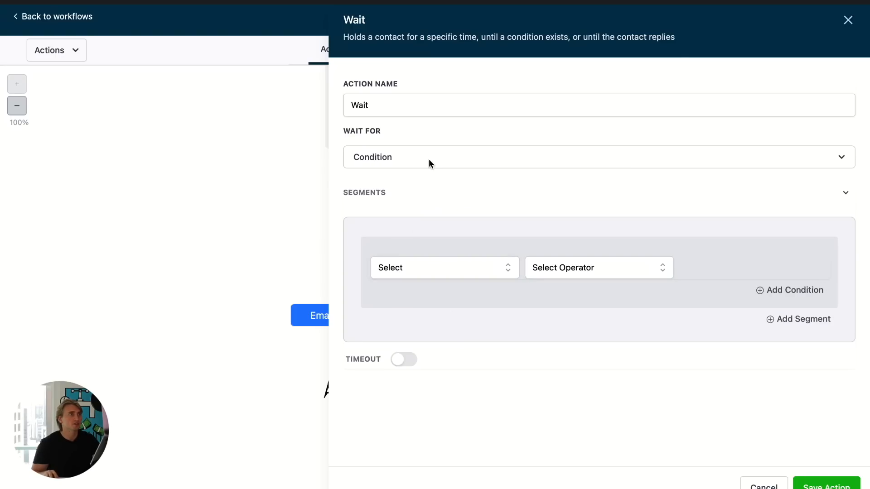
- Set the Wait action to wait for a Contact Reply to the Instagram DM, rename it Wait Until Contact Relied, and save the workflow
left_click(411, 111)
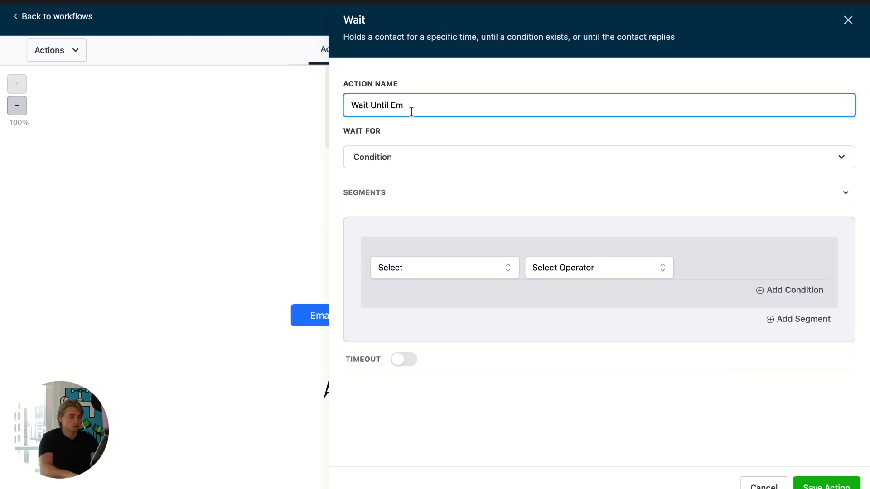
left_click(443, 163)
scroll(449, 284, "down", 4)
left_click(456, 299)
triple_click(445, 100)
type("Did")
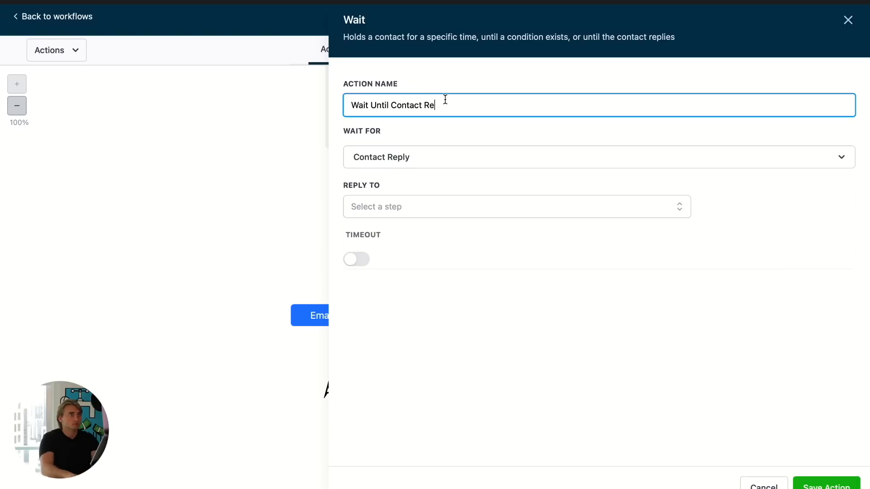
type("ief")
key("BackSpace")
left_click(474, 313)
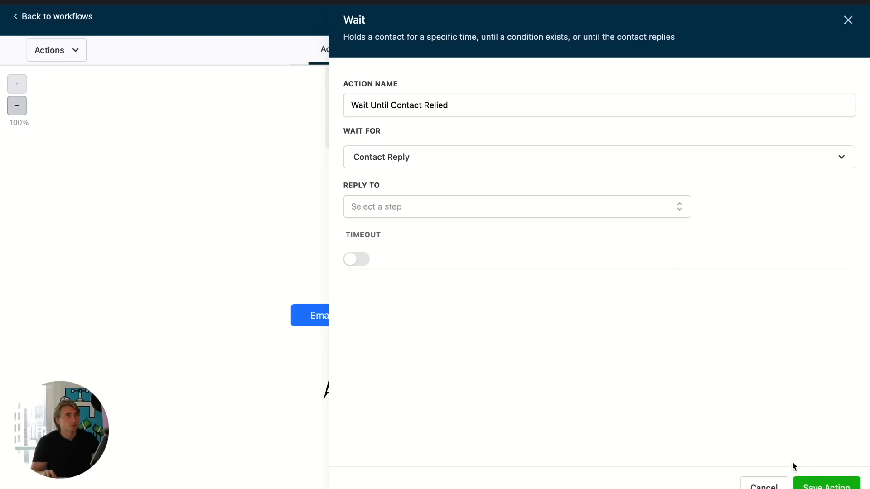
left_click(495, 208)
left_click(439, 279)
left_click(762, 442)
left_click(827, 485)
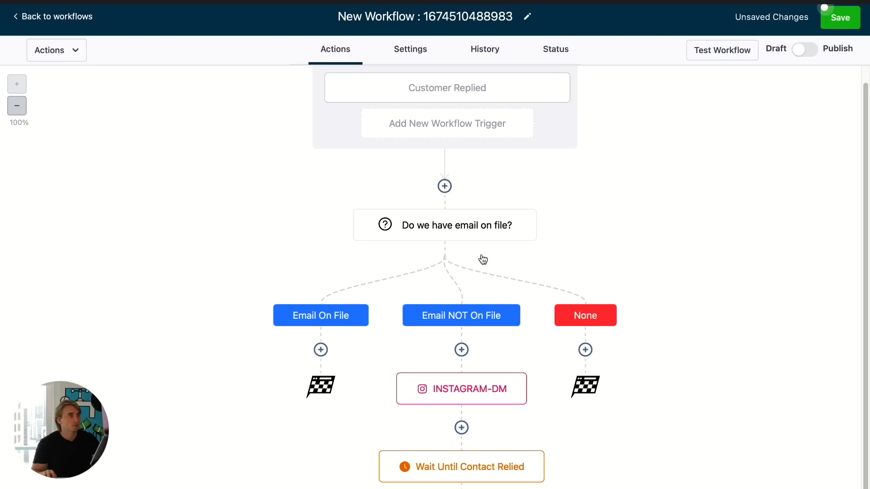
scroll(532, 361, "down", 2)
left_click(839, 18)
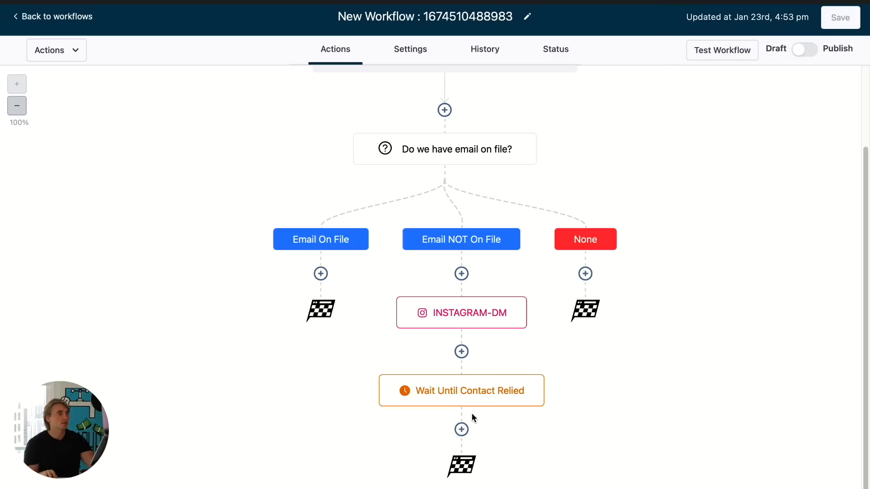
- Add an If/Else condition after the Wait step and name it Is email on file now?
left_click(461, 429)
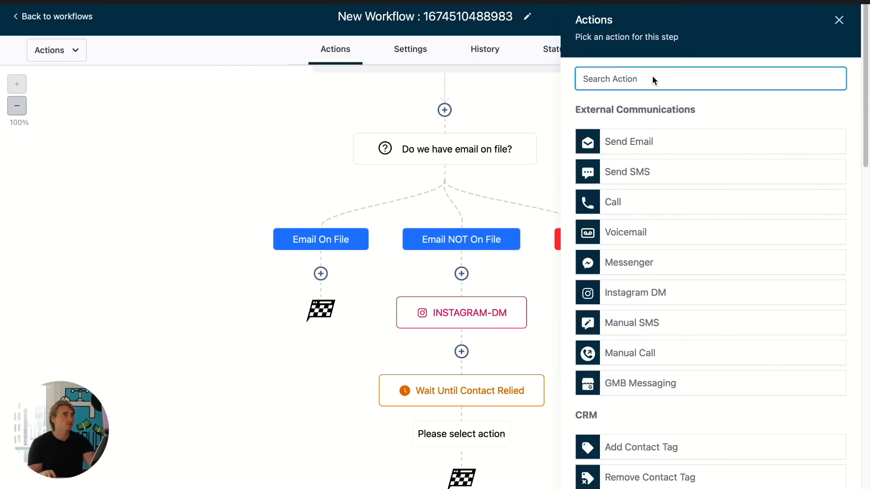
type("if")
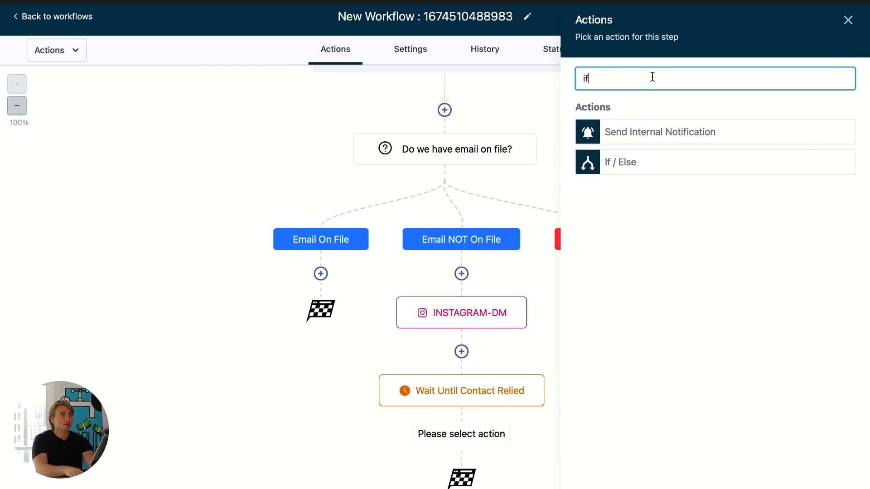
left_click(634, 173)
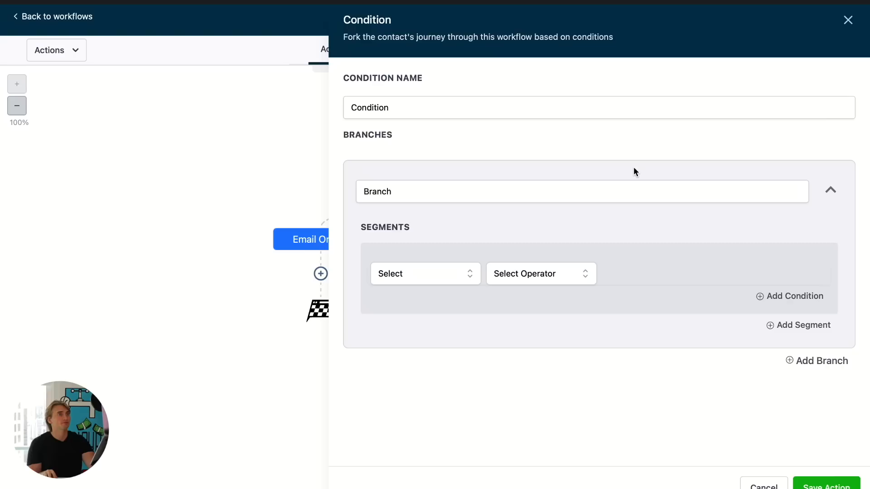
left_click(426, 115)
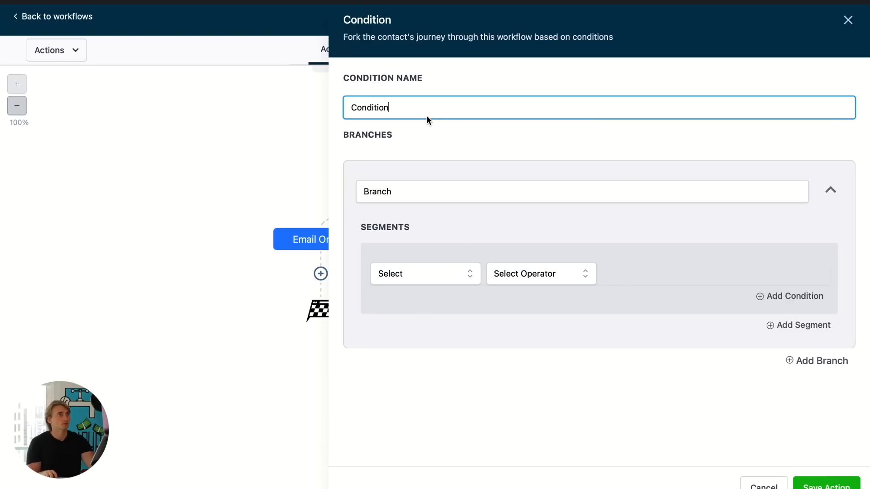
double_click(427, 116)
type("Is email on")
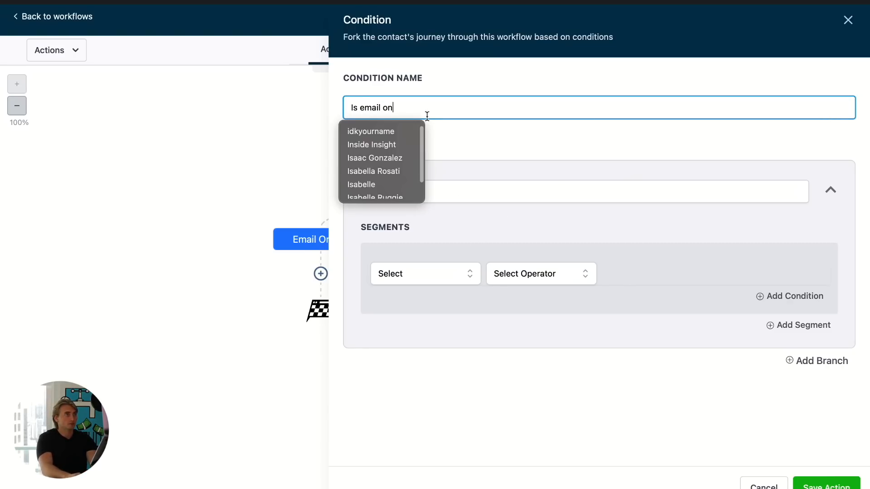
type(" file now?")
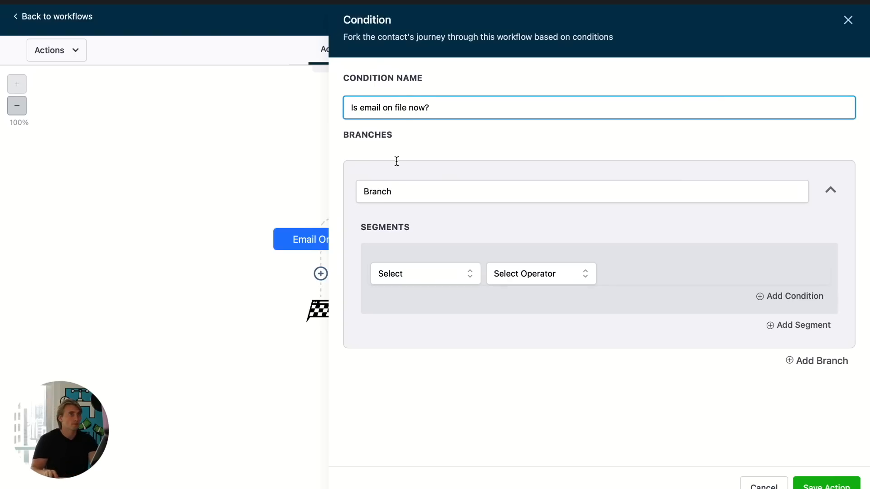
- Name the first branch Email On File with the segment Email is not empty
left_click(410, 191)
double_click(411, 191)
type("Email On File")
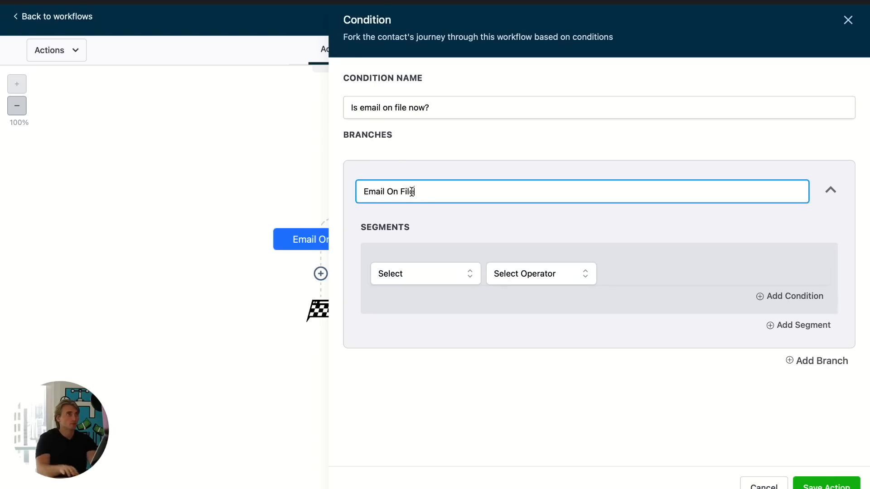
left_click(420, 275)
left_click(423, 300)
left_click(429, 305)
type("email")
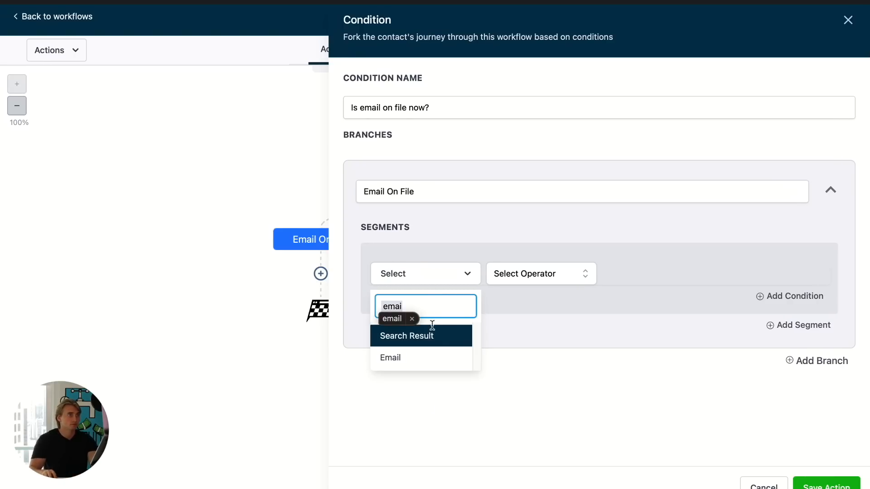
left_click(431, 358)
left_click(523, 274)
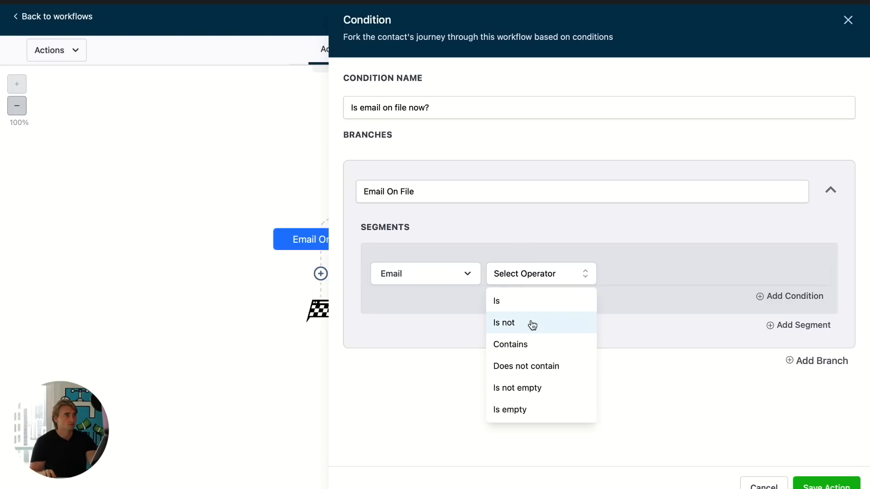
left_click(553, 387)
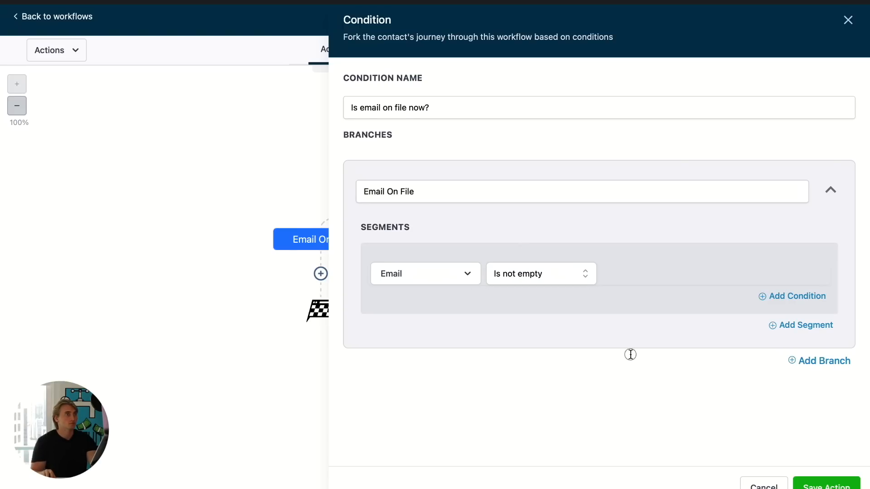
- Add a second branch named Email Not On File with the segment Email is empty, and save the condition
left_click(817, 361)
scroll(493, 369, "down", 2)
double_click(468, 363)
type("Email Not On File")
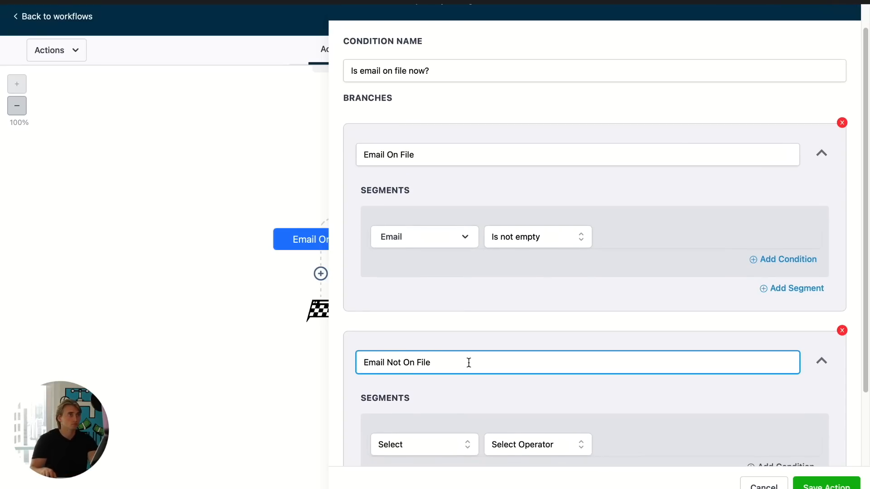
scroll(469, 362, "down", 2)
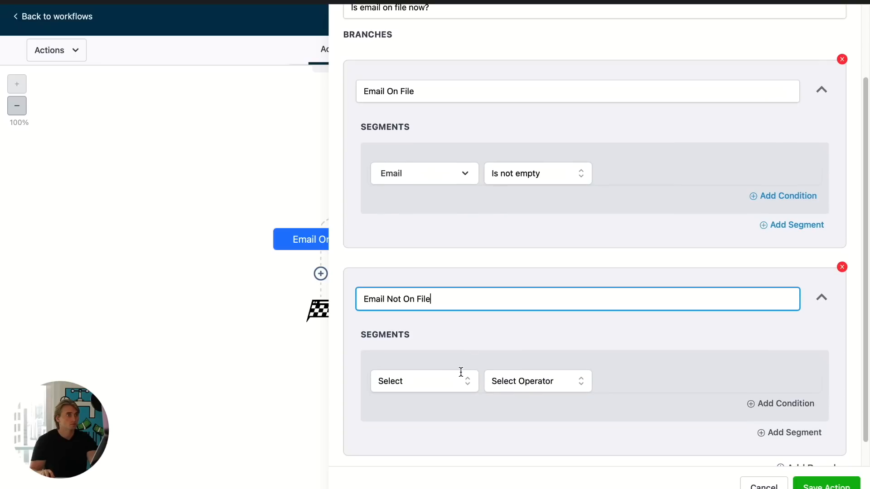
left_click(429, 381)
left_click(406, 410)
left_click(418, 413)
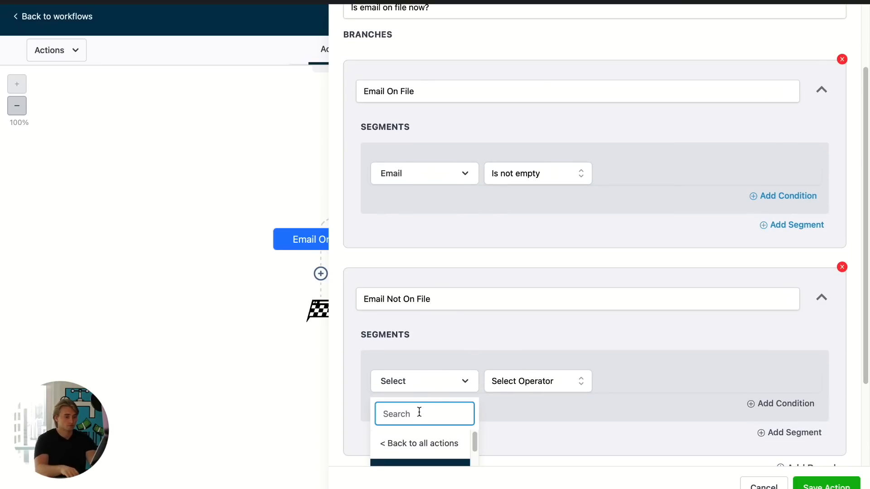
type("ema")
scroll(419, 412, "down", 1)
left_click(414, 433)
left_click(528, 355)
scroll(544, 421, "down", 1)
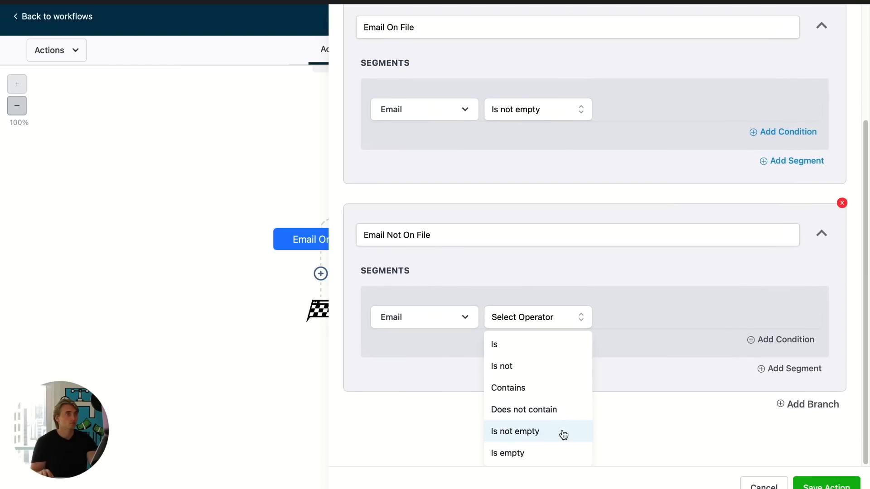
left_click(543, 456)
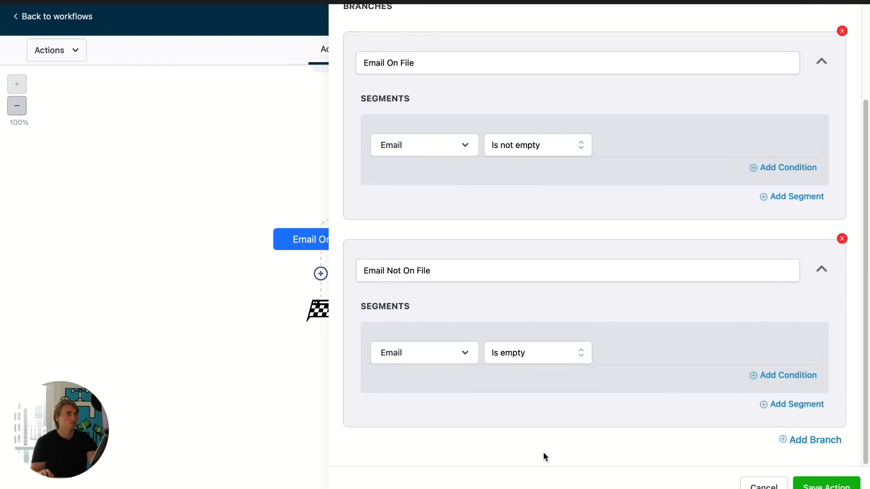
left_click(811, 484)
- Switch to the Instagram chat and copy the bot's reply saying it didn't catch the email
scroll(679, 403, "down", 3)
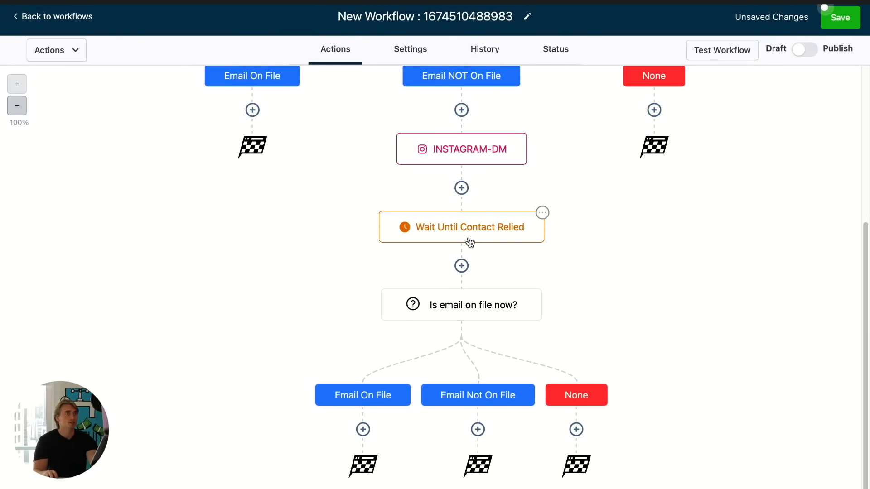
left_click(190, 0)
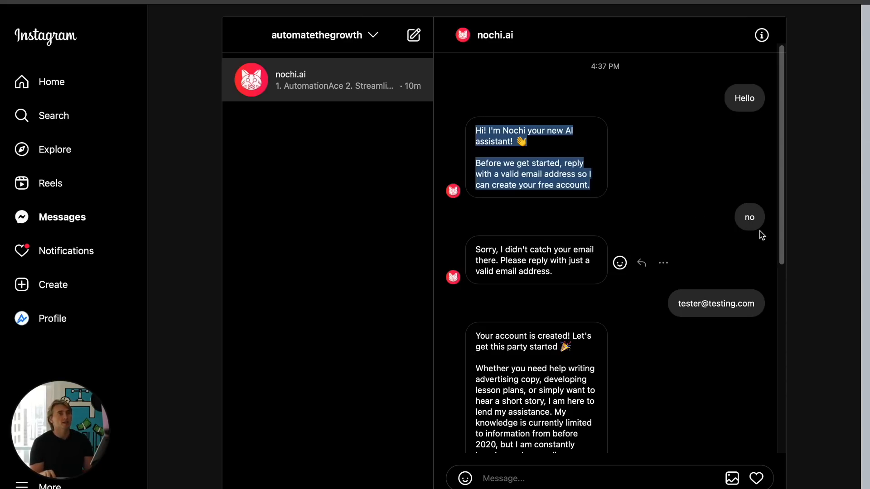
left_click(759, 228)
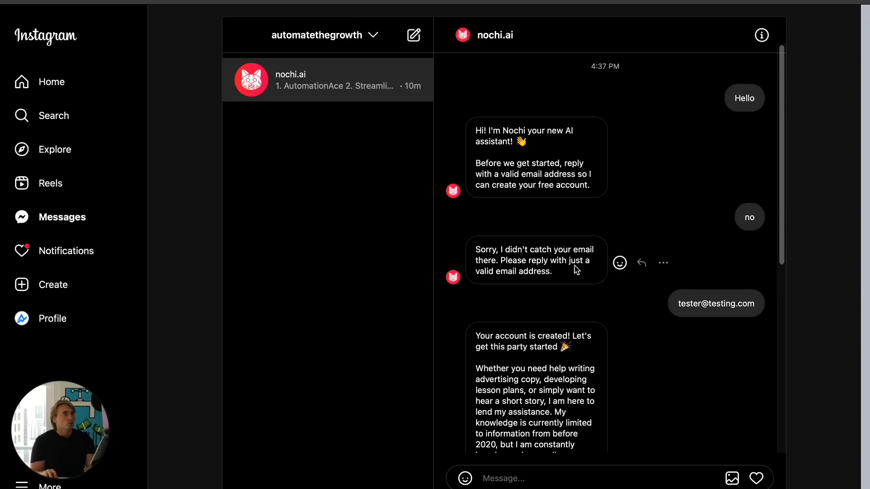
left_click_drag(553, 272, 476, 249)
key("ctrl+c")
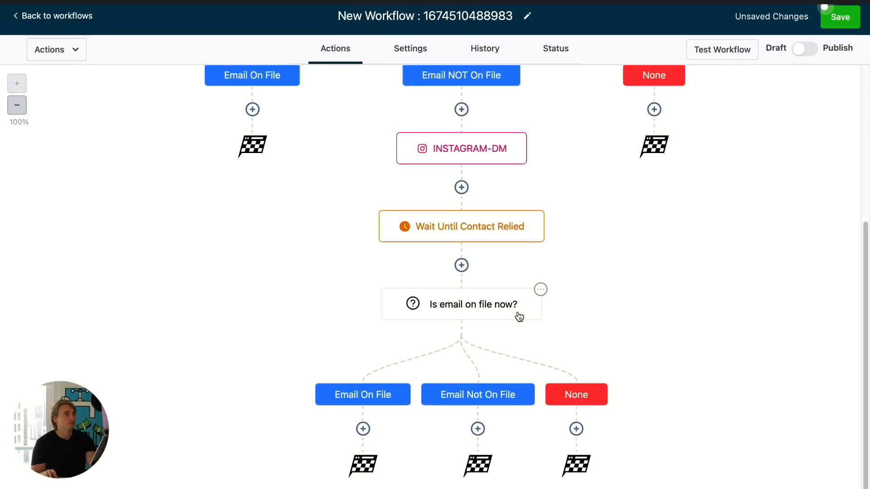
- Add an Instagram DM under the new Email Not On File branch with the pasted message, named Didn't catch your email, and save it
left_click(478, 429)
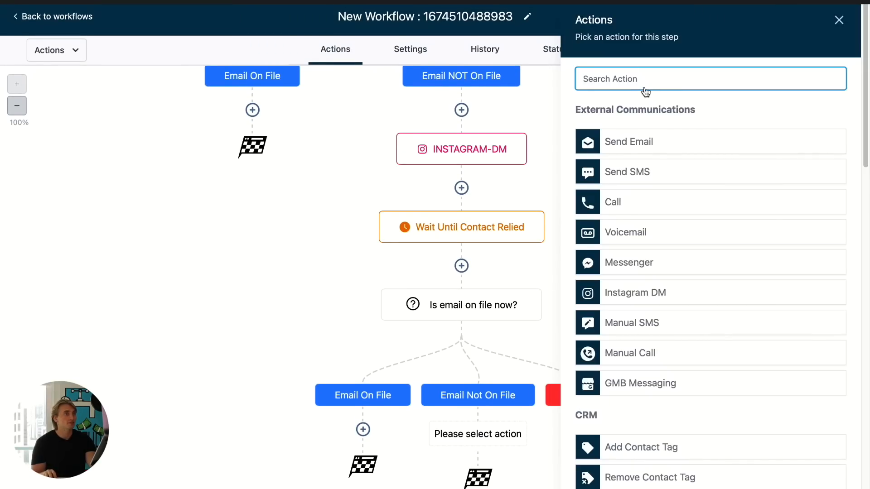
type("dm")
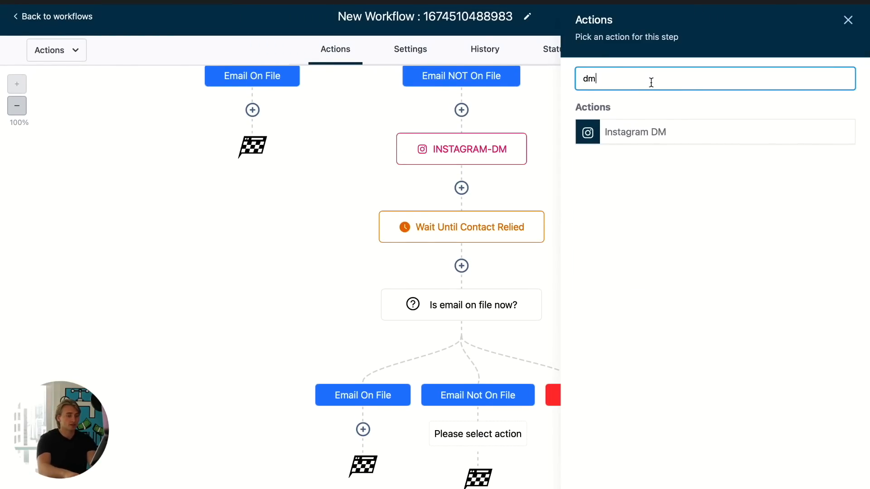
left_click(653, 132)
left_click(655, 306)
key("ctrl+v")
left_click(671, 141)
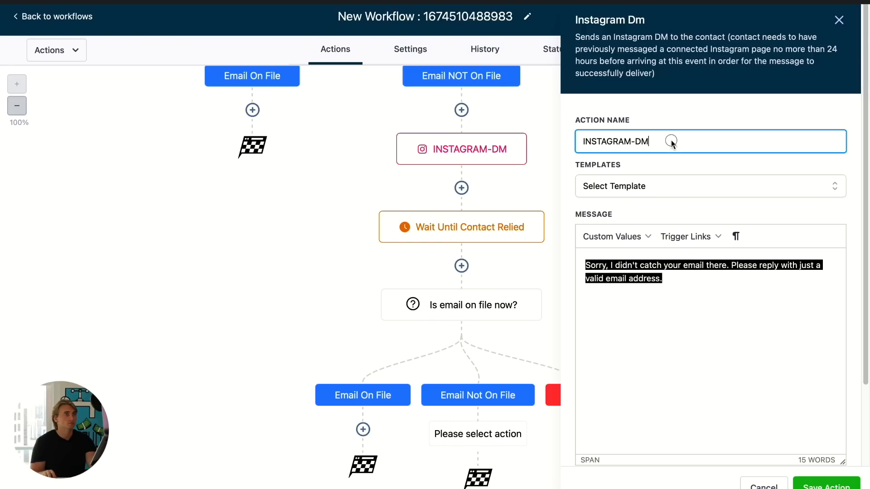
triple_click(670, 141)
type("Didn't catch your email")
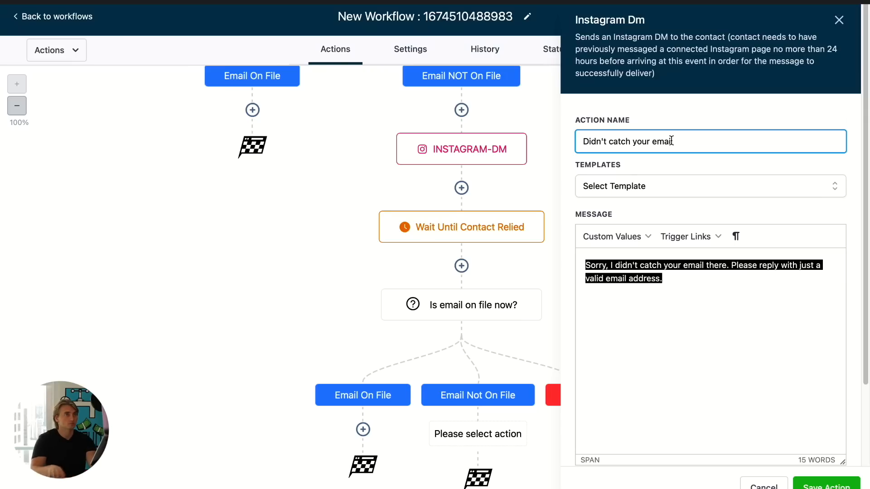
scroll(718, 272, "down", 3)
left_click(827, 486)
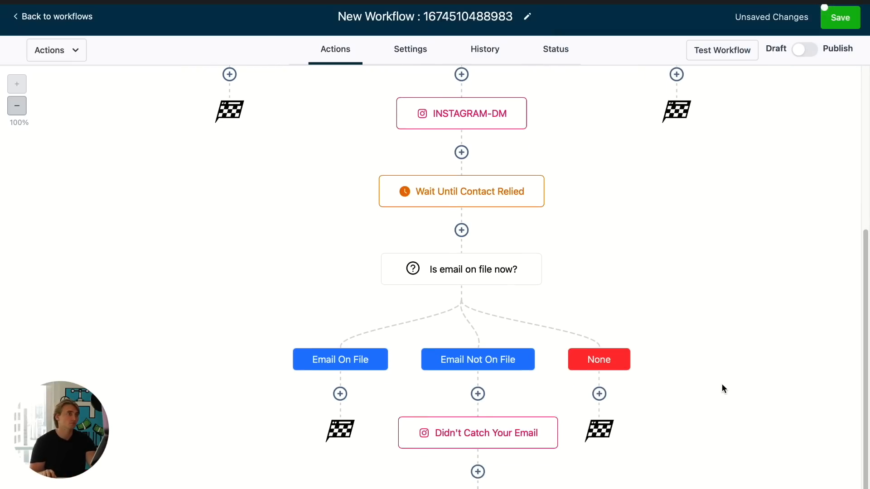
- Save the workflow and reopen the Didn't Catch Your Email DM to review its message
left_click(841, 17)
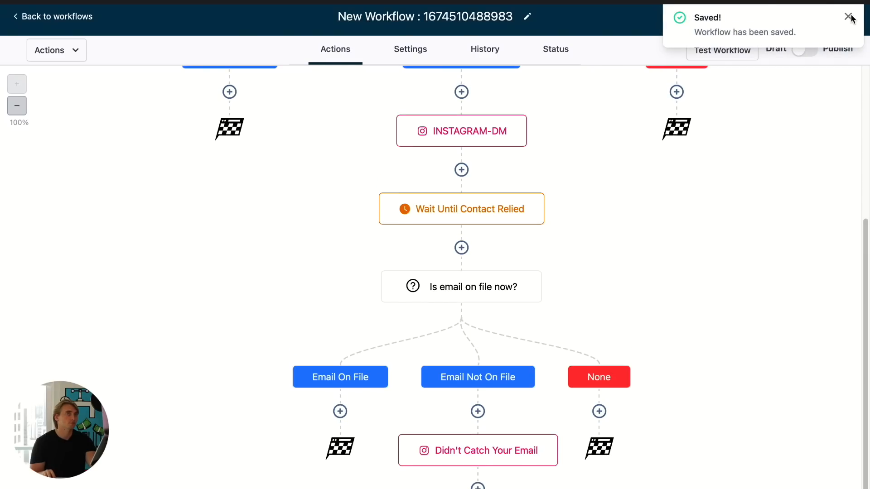
left_click(848, 16)
scroll(753, 288, "down", 2)
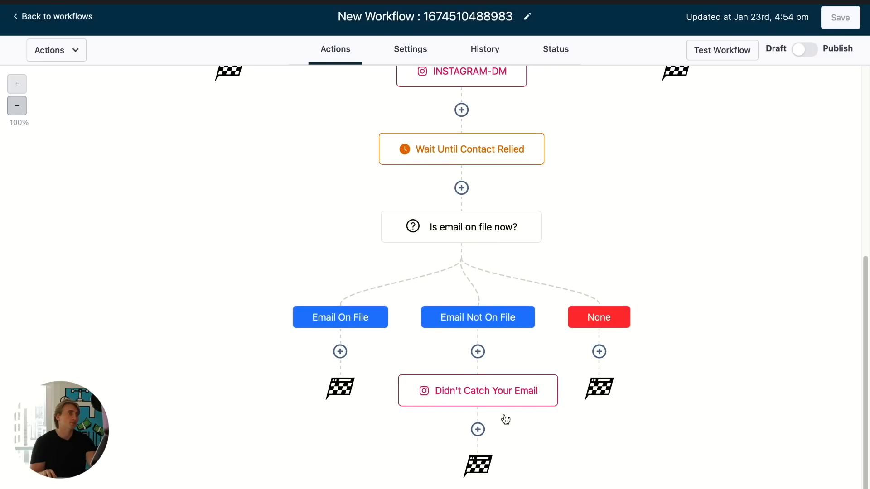
left_click(492, 399)
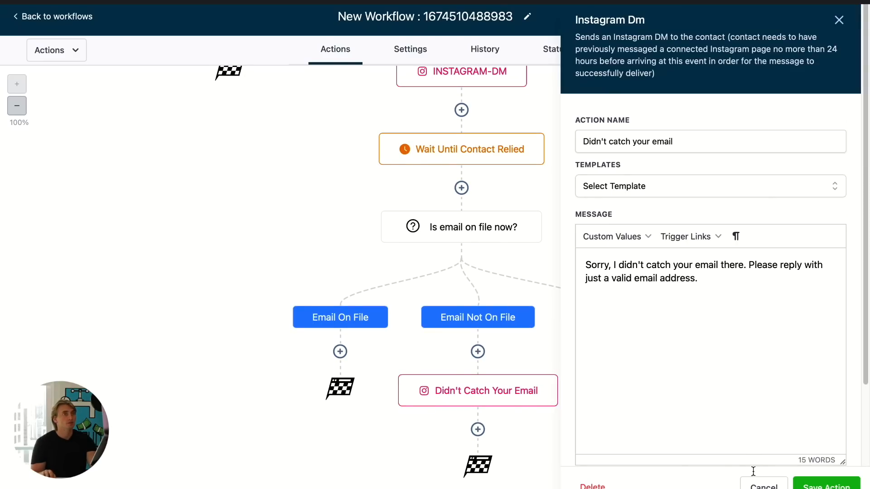
left_click(766, 486)
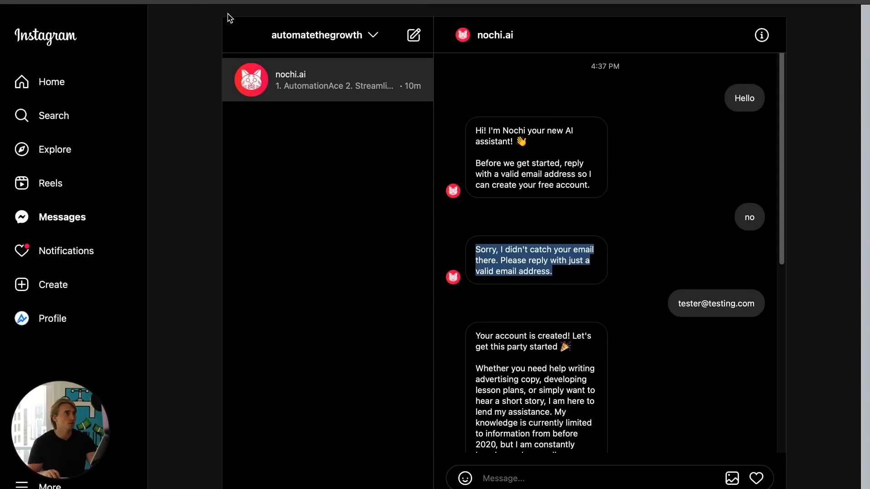
- Copy the bot's 'Your account is created!' reply from the Instagram chat
scroll(656, 305, "down", 1)
left_click(479, 299)
left_click_drag(478, 299, 539, 404)
left_click(506, 354)
left_click_drag(477, 300, 568, 434)
key("super+c")
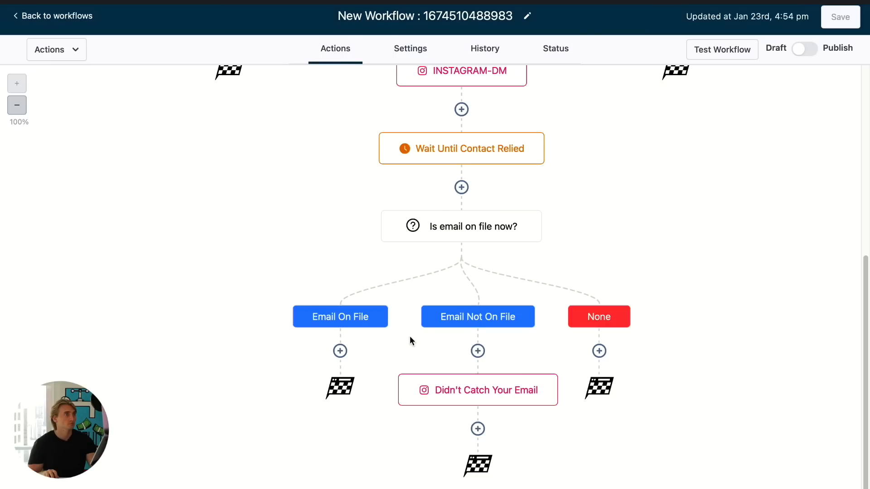
- Add an Instagram DM under the Email On File branch with the pasted message, named Account created, and save it
left_click(341, 352)
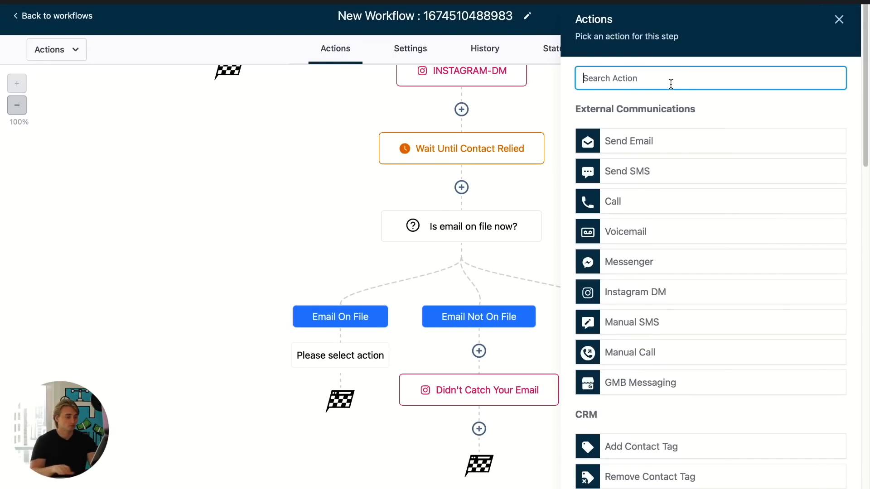
type("dm")
left_click(683, 132)
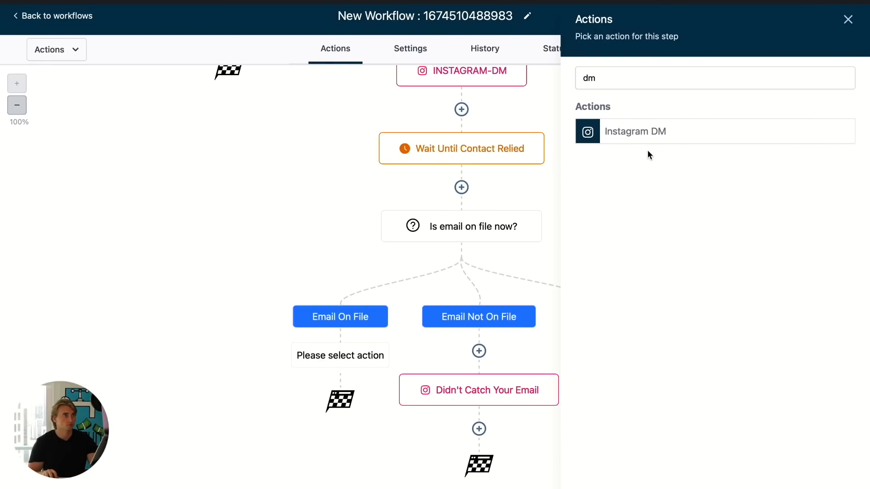
left_click(638, 290)
key("super+v")
double_click(668, 144)
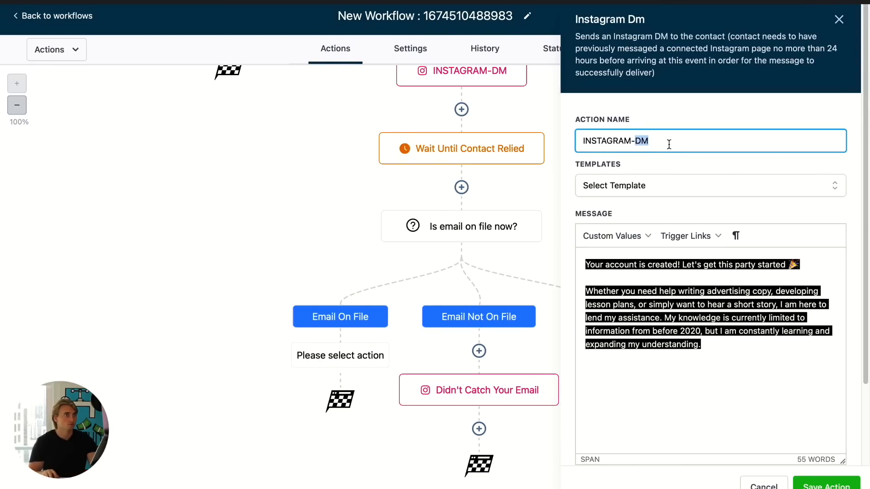
key("super+a")
type("Ac")
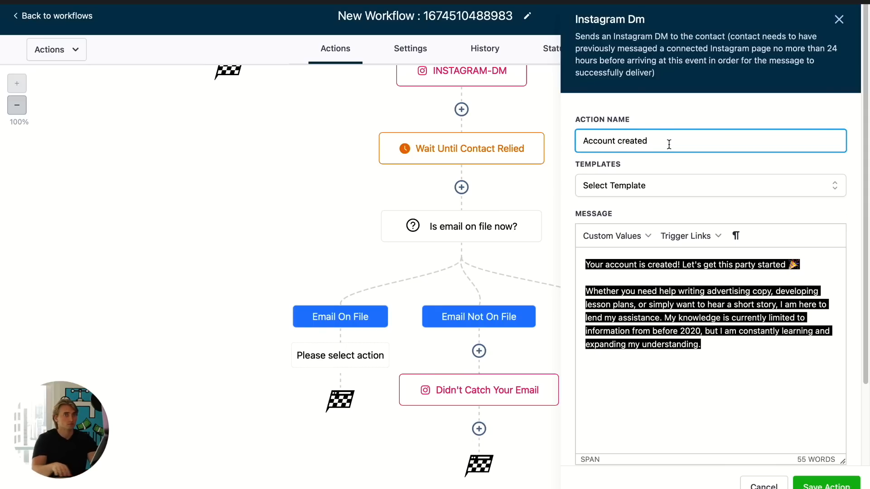
left_click(818, 485)
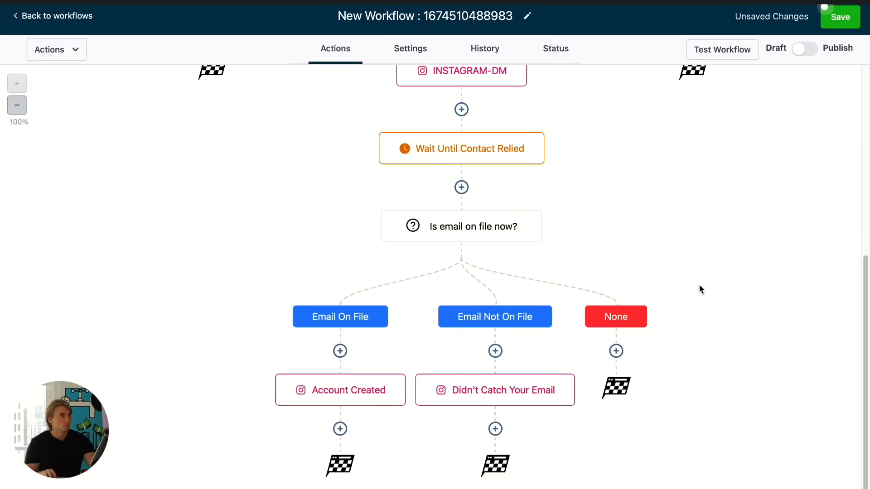
- Add another Instagram DM action below the Account Created DM
left_click(340, 429)
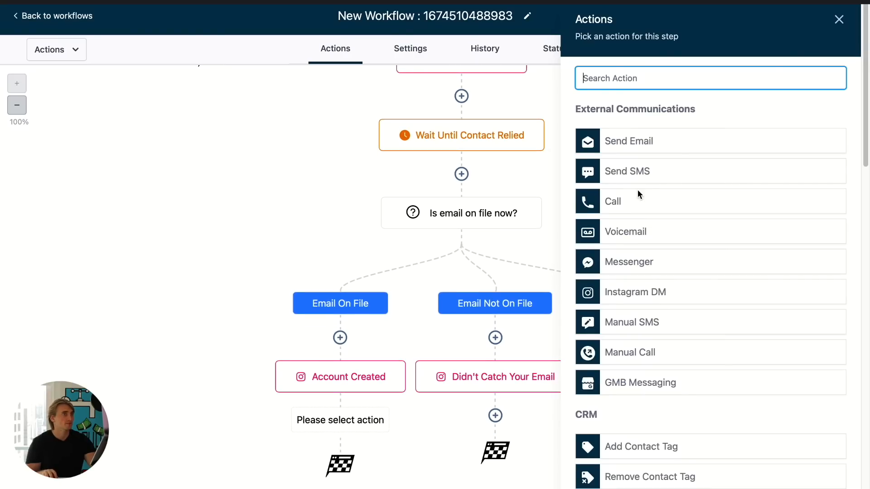
type("dm")
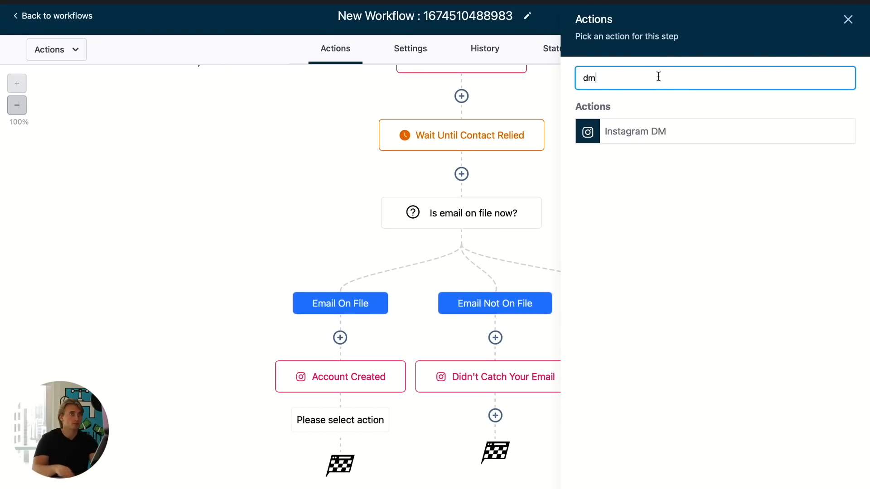
left_click(664, 134)
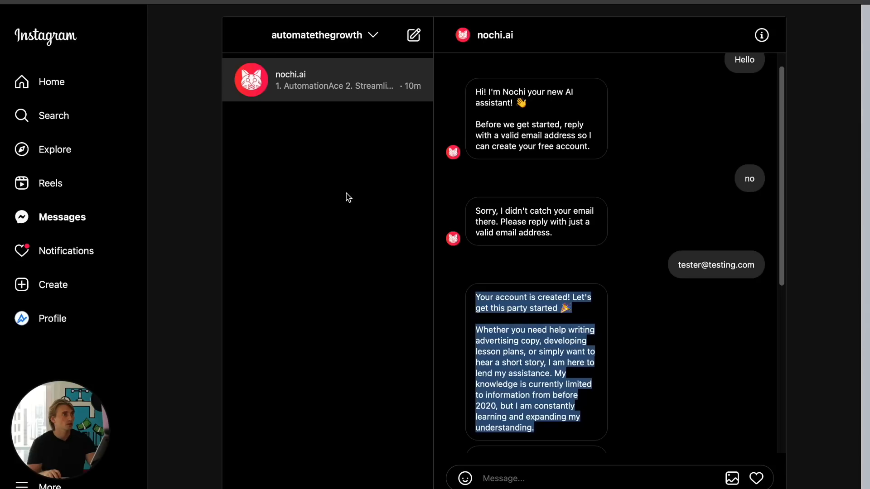
- Copy the bot's 'Whatever question you have' reply from the Instagram chat
scroll(502, 319, "down", 4)
left_click(502, 318)
left_click_drag(473, 302, 571, 366)
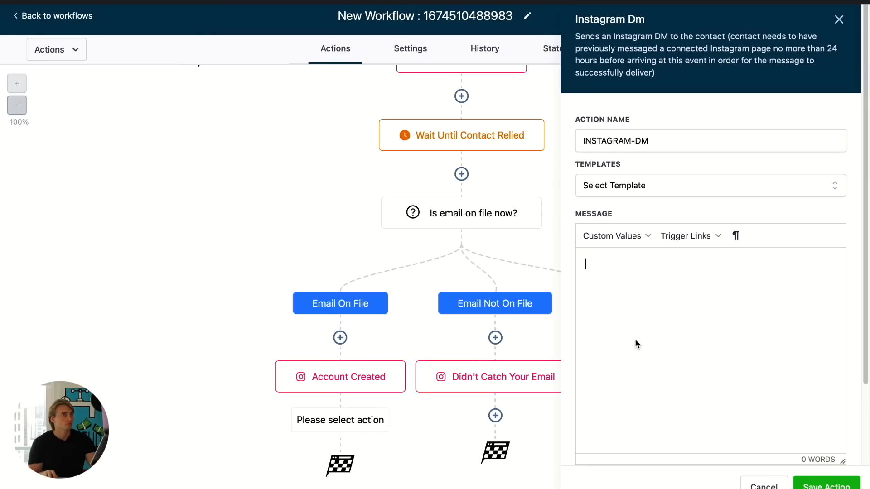
- Paste the message into the new DM, name it How to use DM, and save the action and workflow
type("Whatever question you have, just send it to me here and I'll do my best to help out! 🦸  PS. If you ever get stuck or something stops working, just reply \"NOCHI HELP\"")
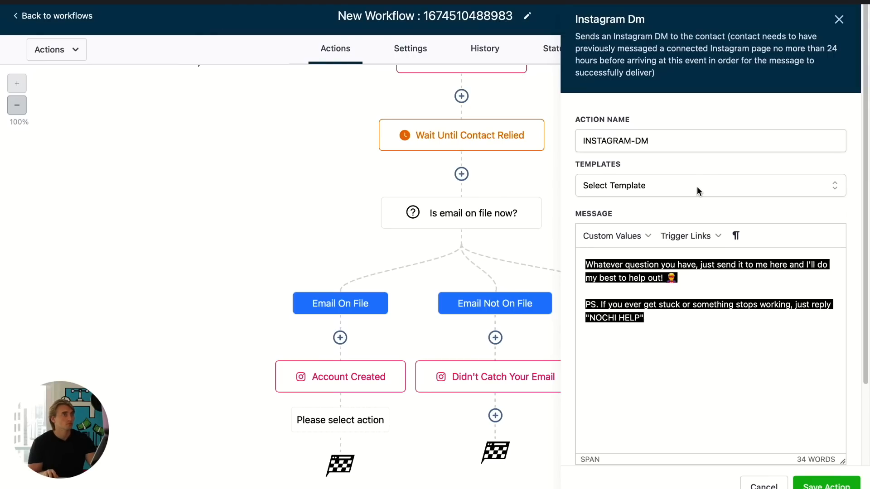
triple_click(698, 137)
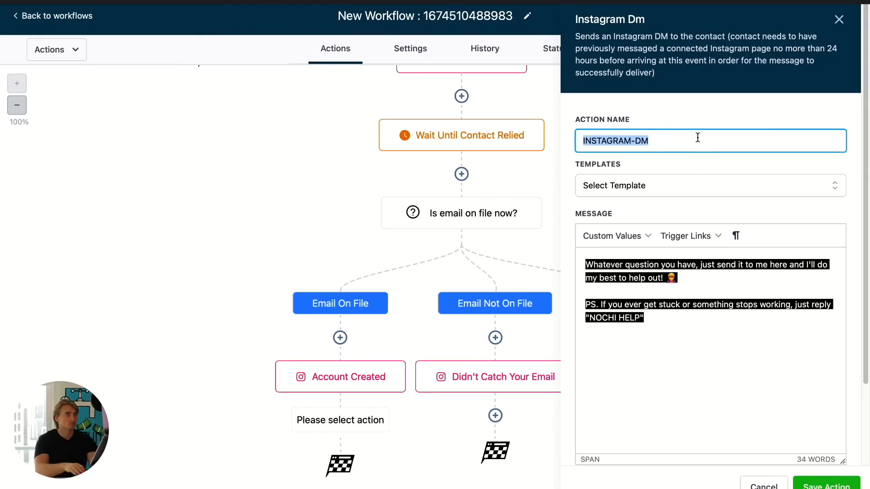
type("How to use")
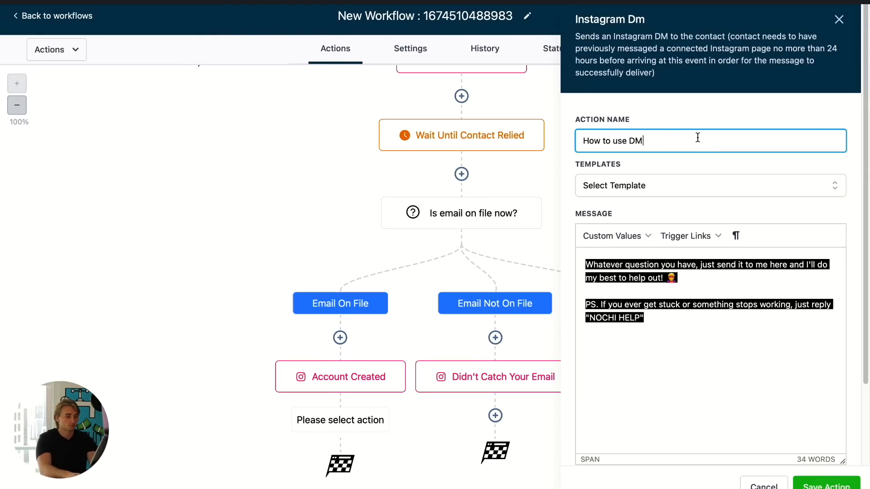
scroll(763, 403, "down", 2)
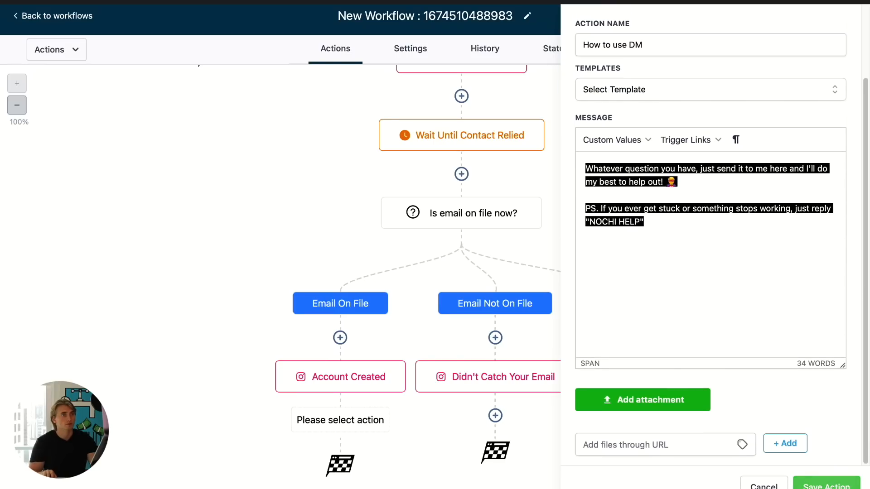
left_click(825, 484)
left_click(850, 21)
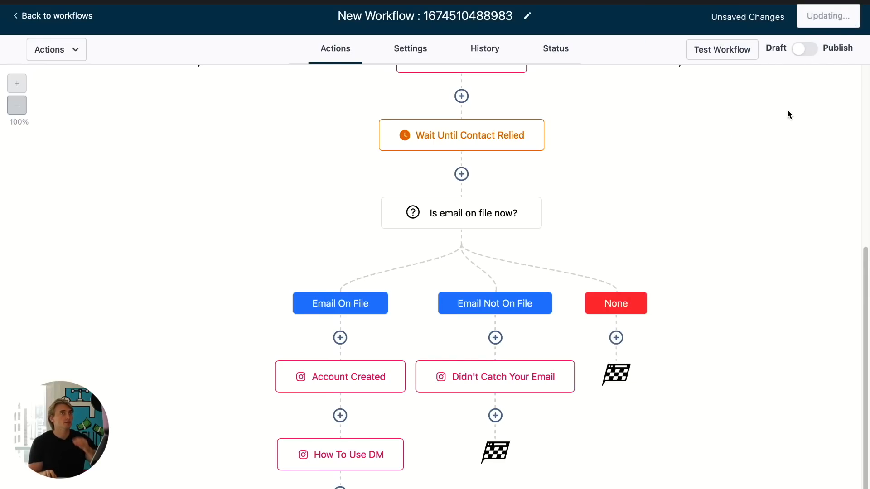
- Review the workflow branches and open the Didn't Catch Your Email DM without changing it
scroll(761, 123, "up", 3)
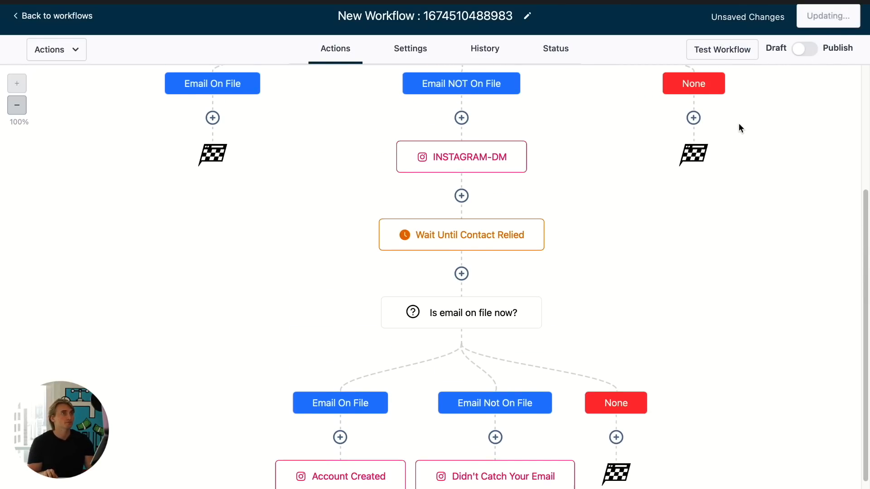
scroll(739, 124, "up", 1)
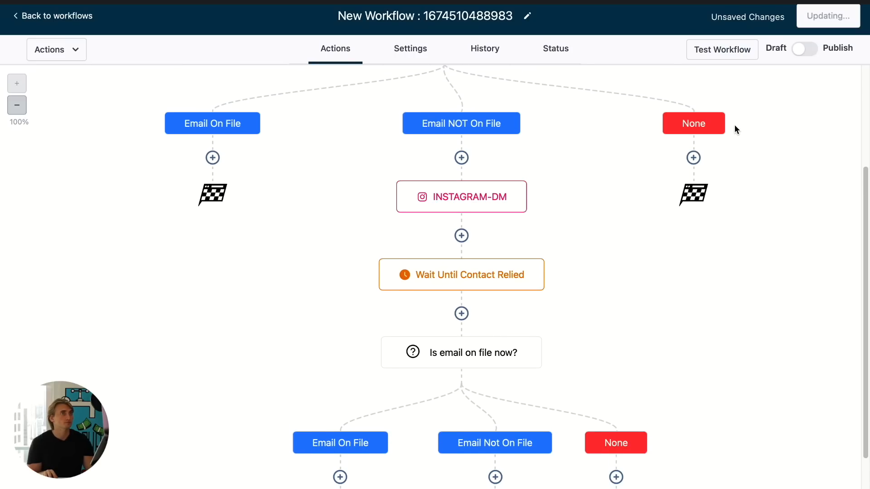
scroll(701, 222, "down", 5)
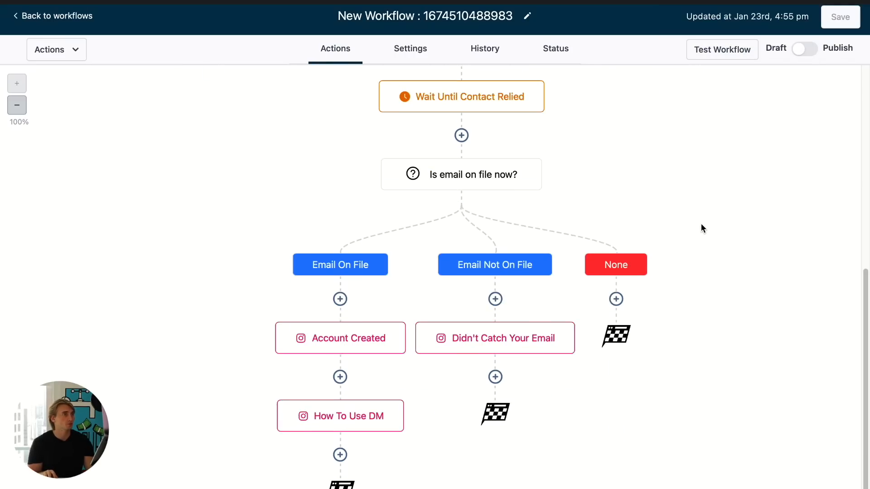
scroll(449, 357, "up", 1)
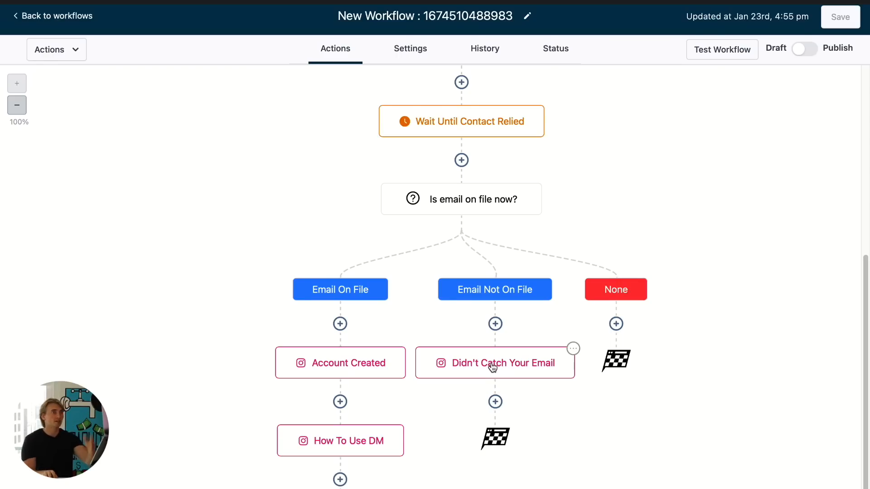
left_click(493, 368)
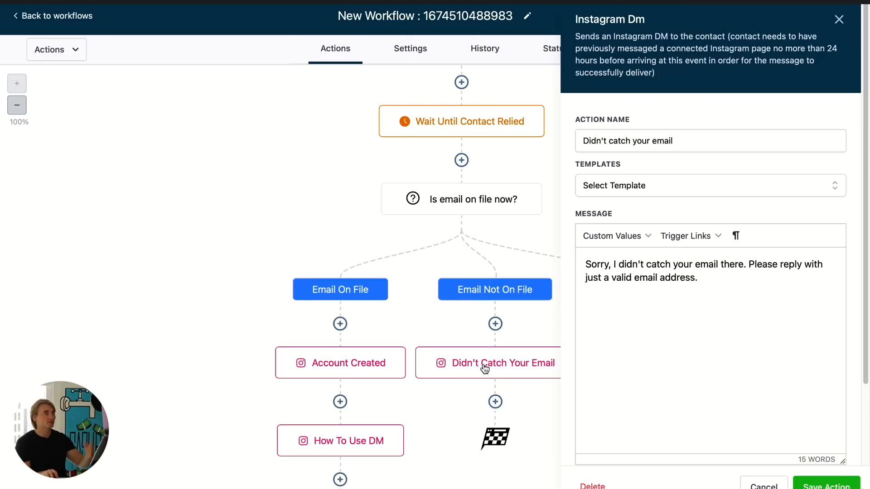
left_click(770, 487)
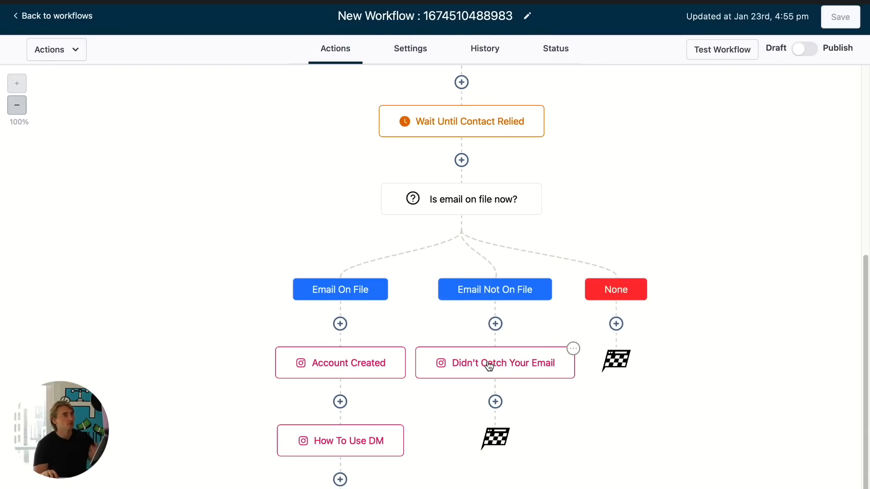
- Add a Wait action below the Didn't Catch Your Email DM, named Wait For Reply
scroll(489, 367, "up", 3)
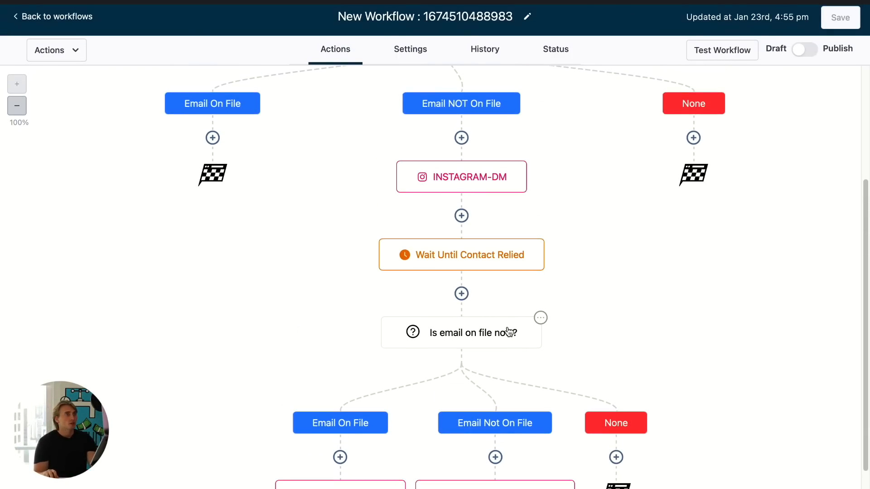
scroll(507, 331, "down", 2)
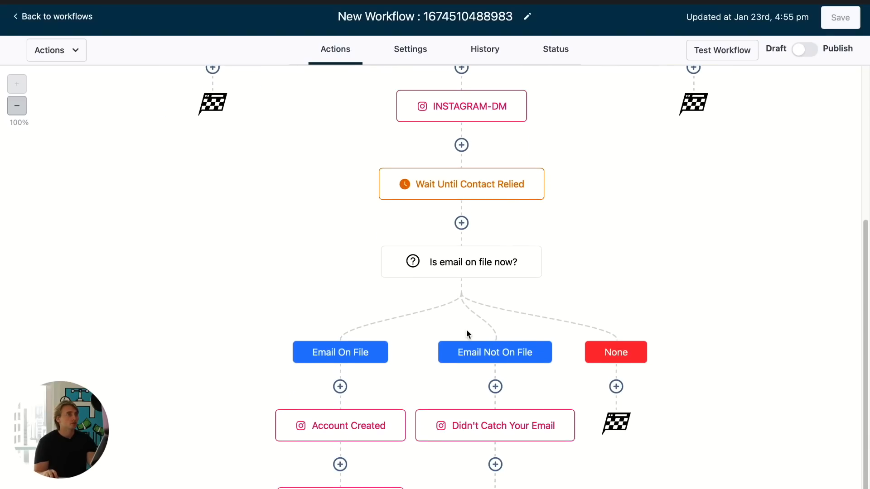
left_click(496, 465)
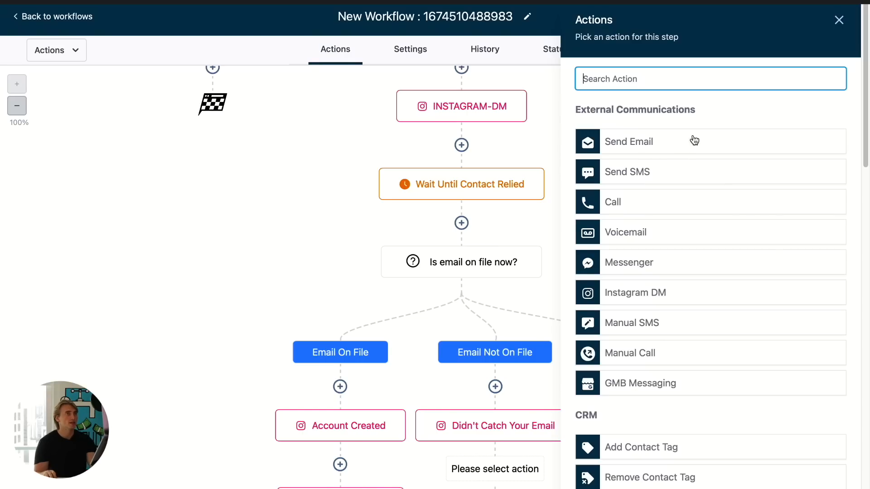
type("wai")
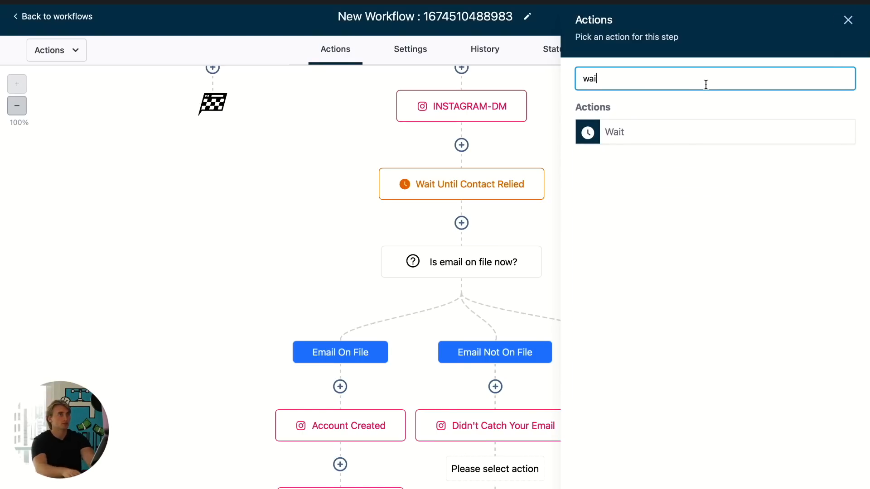
left_click(646, 138)
left_click(441, 111)
type("For Reply")
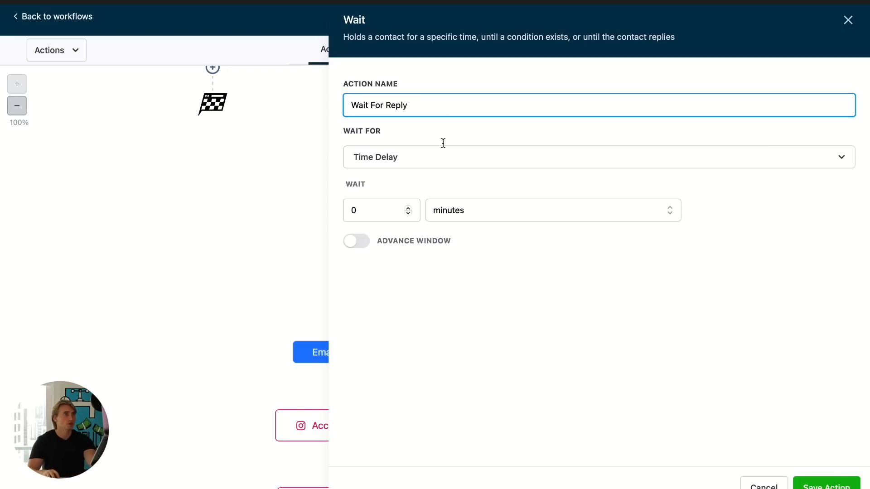
- Set the wait to Contact Reply on the Didn't catch your email step and save the action
left_click(439, 161)
scroll(430, 293, "down", 3)
scroll(414, 319, "down", 1)
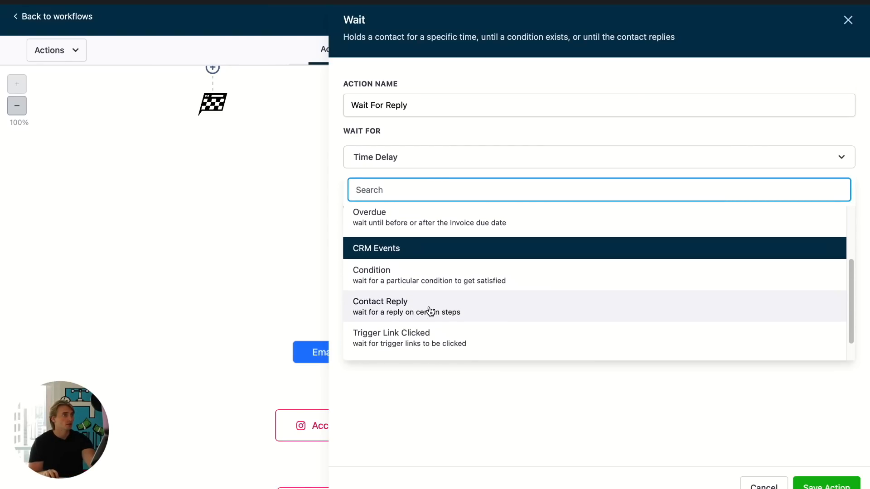
left_click(440, 310)
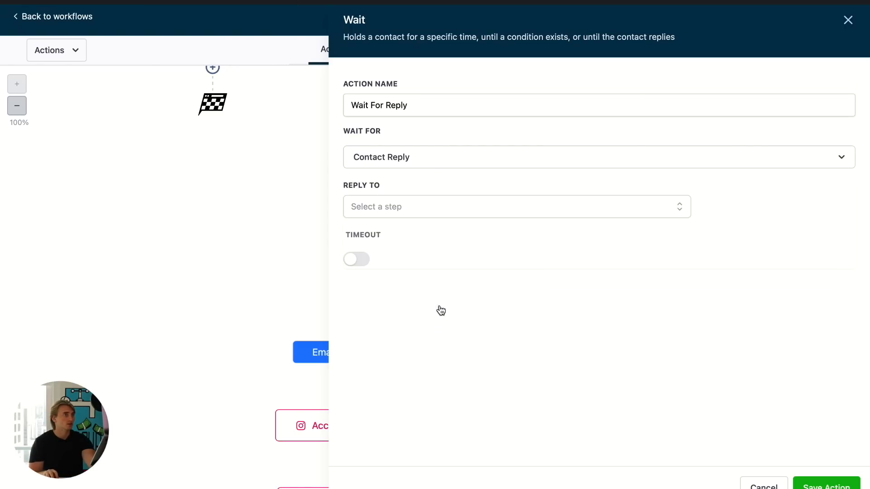
left_click(425, 212)
left_click(428, 277)
left_click(532, 359)
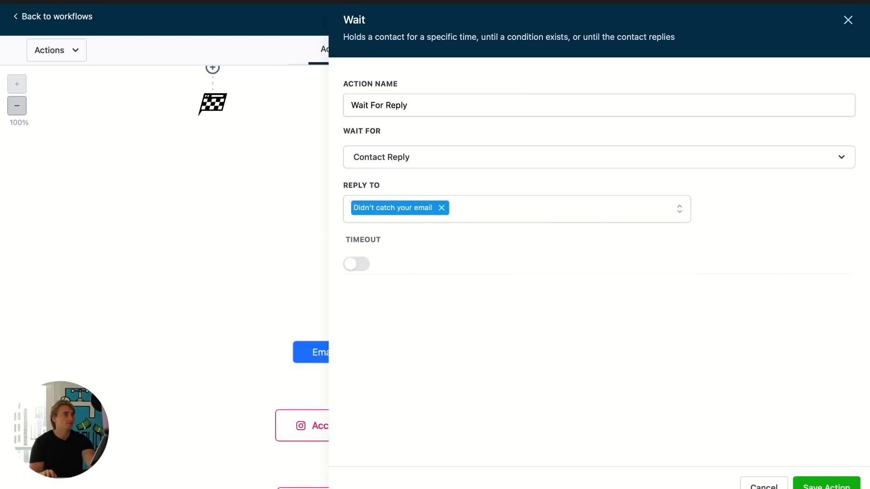
left_click(826, 485)
scroll(697, 433, "down", 3)
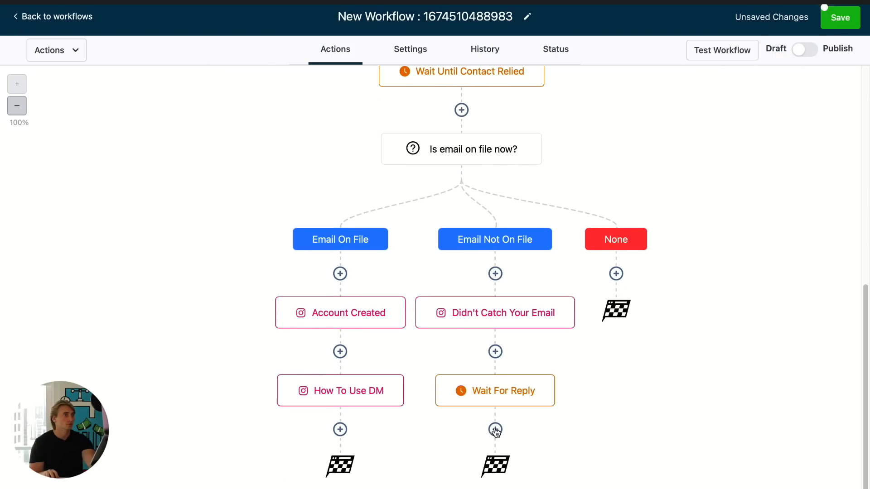
scroll(519, 218, "up", 1)
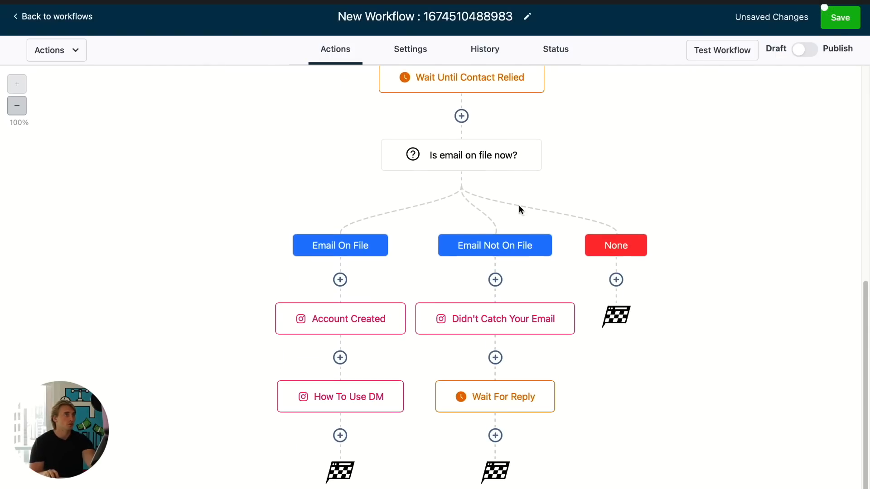
left_click(495, 433)
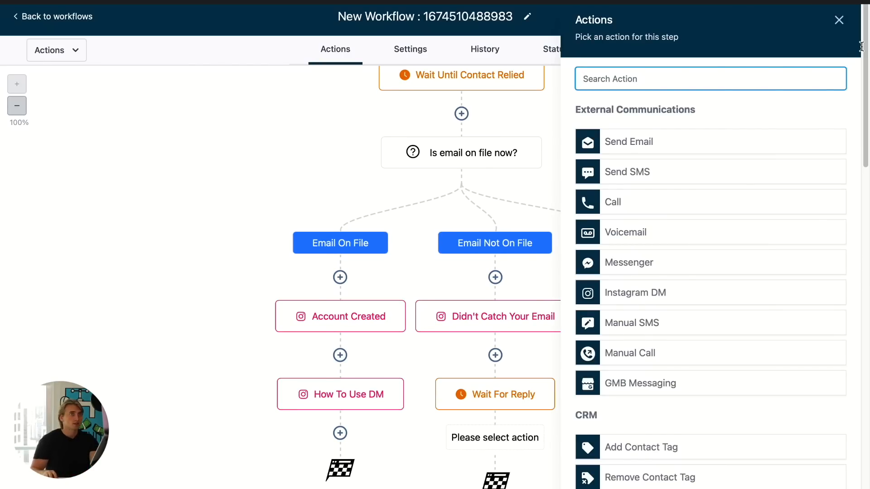
left_click(839, 20)
- Copy the Is email on file now? condition and paste it below Wait For Reply
left_click(539, 138)
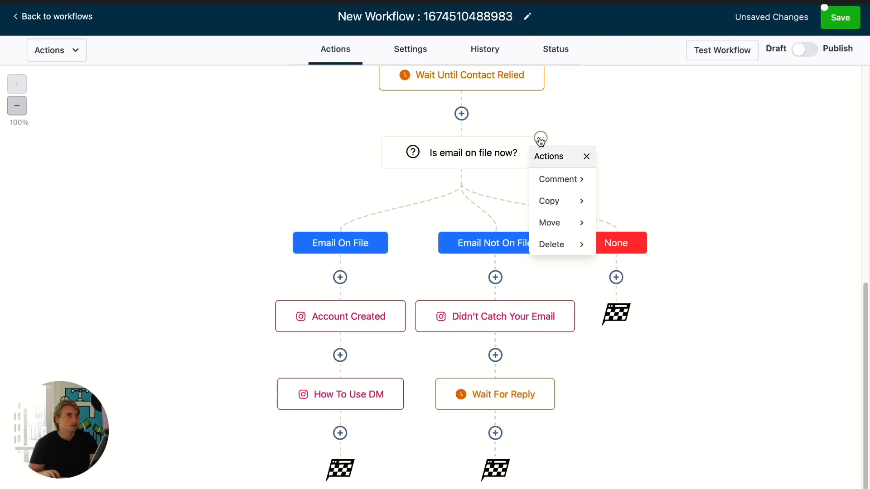
mouse_move(547, 202)
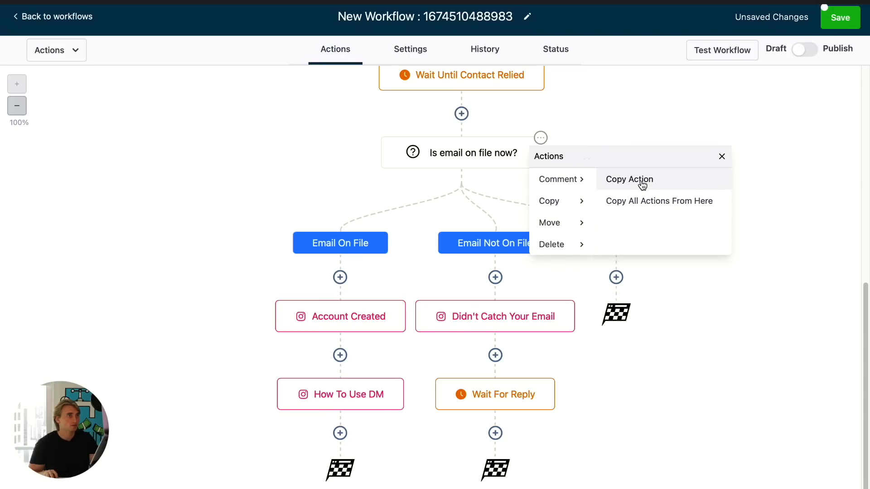
left_click(643, 179)
scroll(498, 417, "down", 3)
left_click(499, 416)
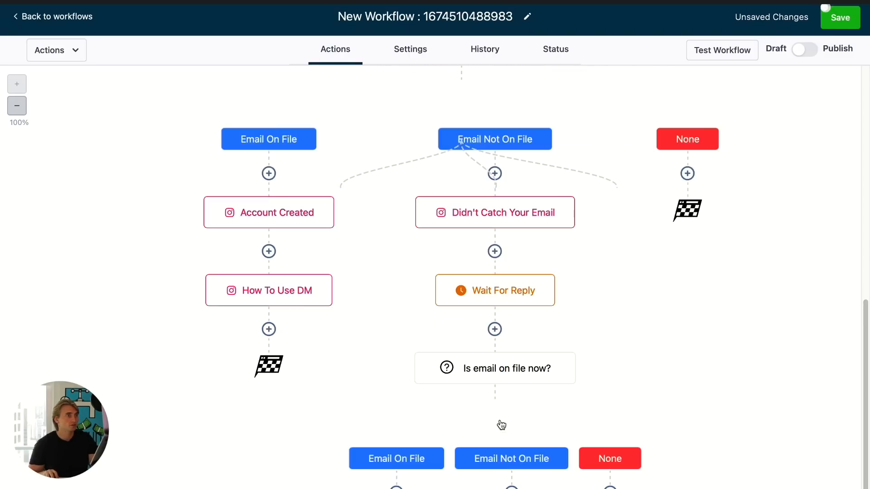
- Add a Go To action under the lower Email On File branch that jumps to the Account Created step
scroll(513, 411, "down", 2)
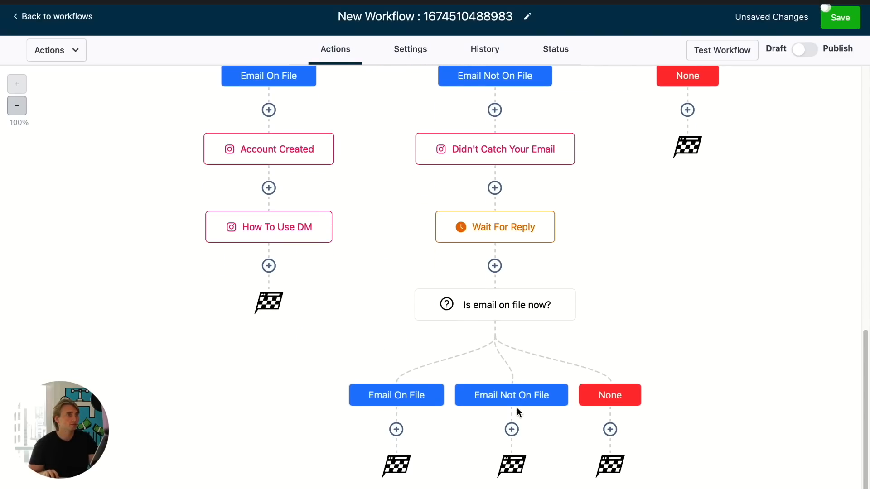
left_click(396, 429)
type("go")
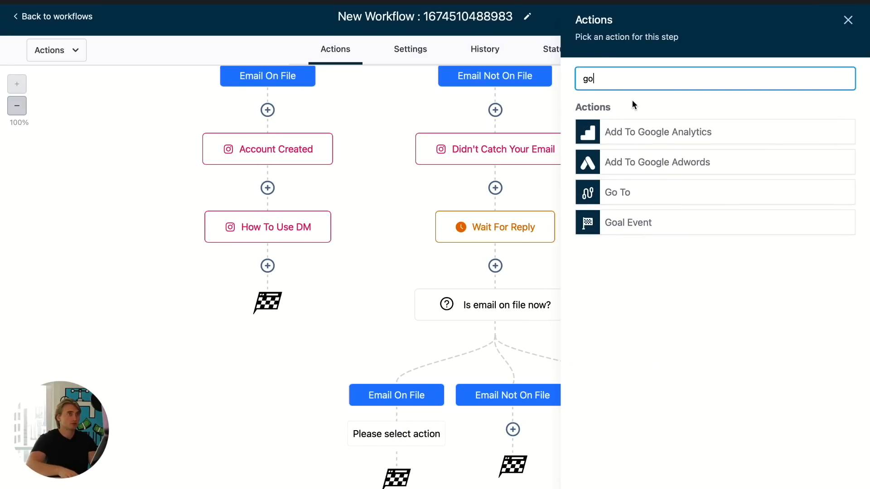
left_click(621, 193)
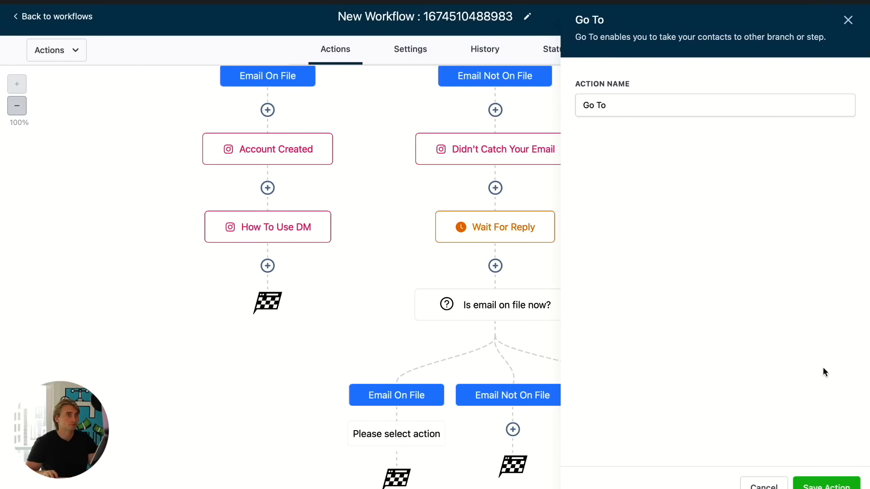
left_click(827, 485)
scroll(447, 263, "down", 3)
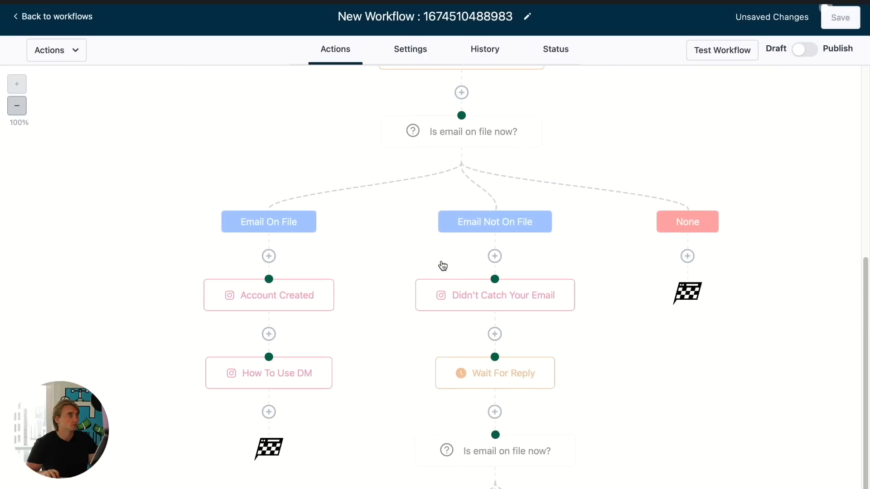
left_click(270, 280)
- Add a Go To action under the lower Email Not On File branch pointing back to Didn't Catch Your Email, then save the workflow
scroll(348, 278, "down", 4)
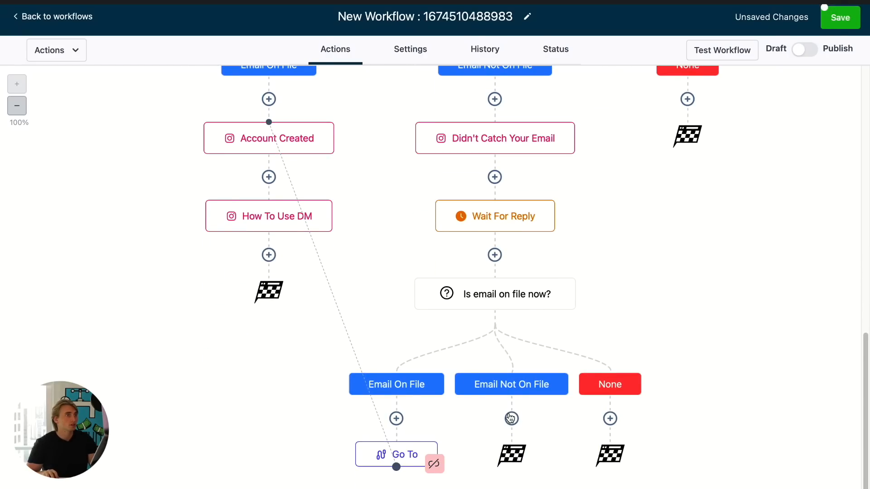
left_click(510, 417)
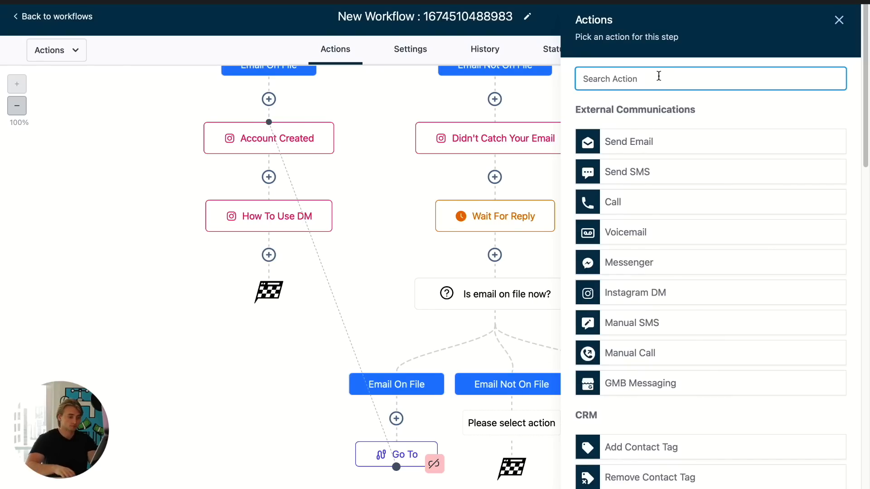
type("go")
left_click(623, 193)
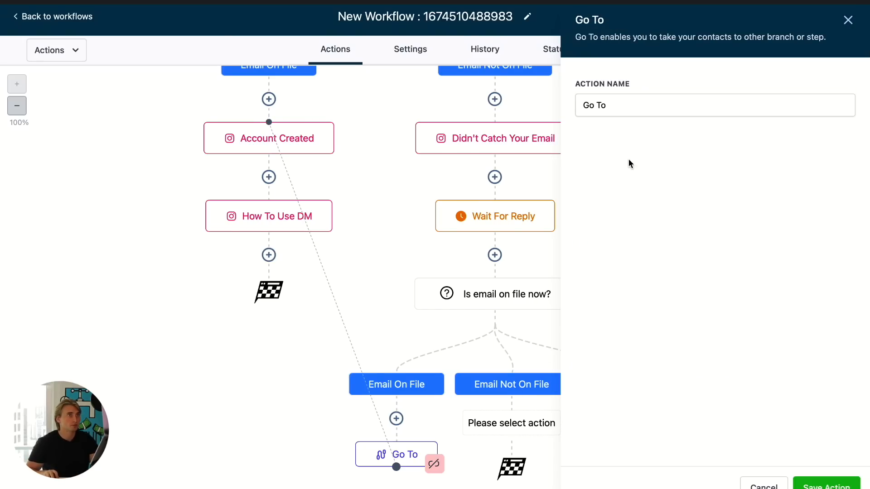
left_click(809, 481)
scroll(531, 213, "up", 1)
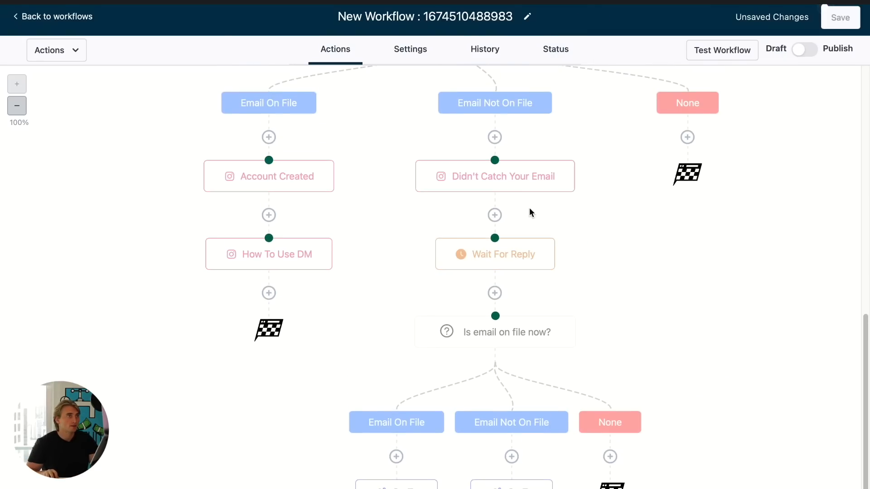
left_click(495, 160)
scroll(591, 273, "down", 1)
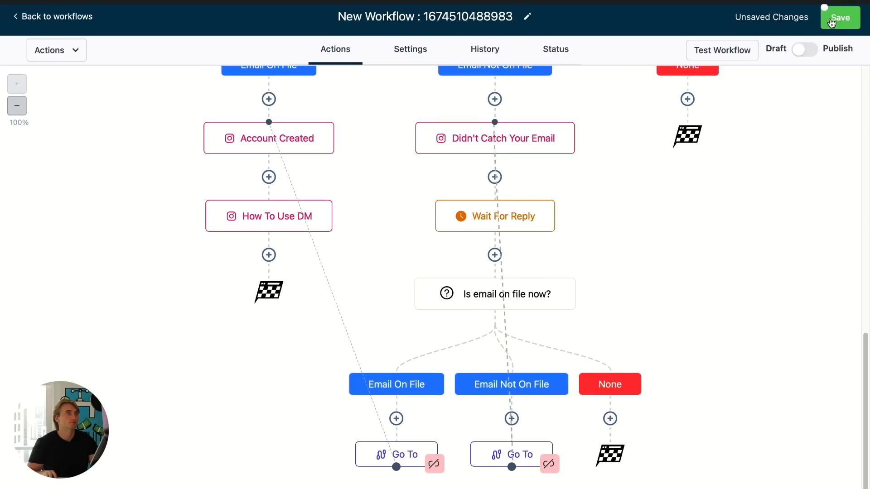
left_click(805, 52)
- Inspect the Didn't Catch Your Email DM settings and close them without changes
scroll(775, 172, "up", 1)
scroll(775, 171, "down", 1)
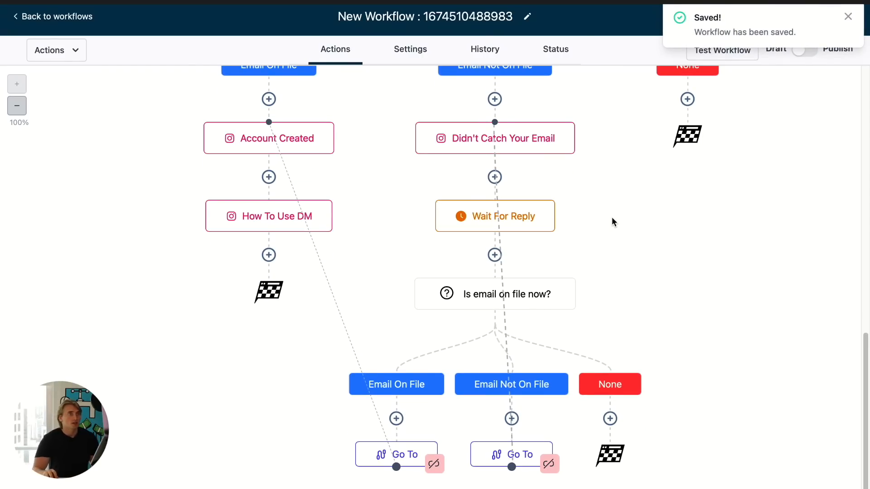
scroll(612, 219, "up", 5)
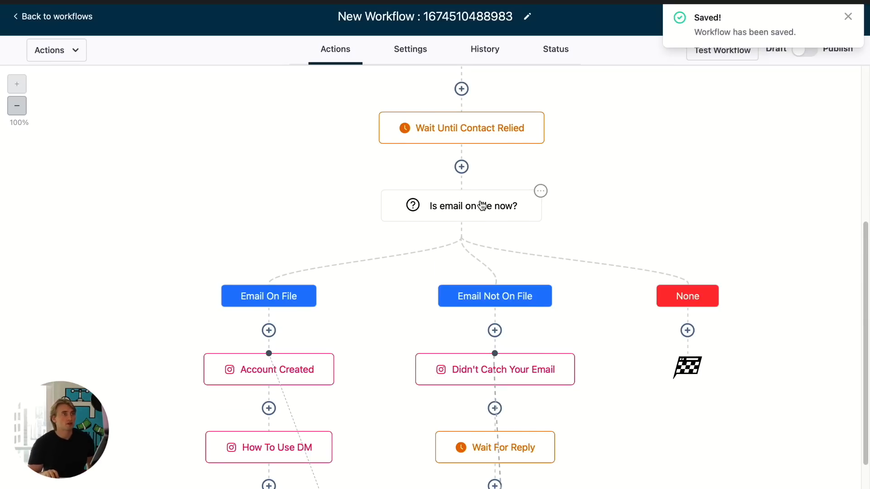
scroll(497, 246, "down", 1)
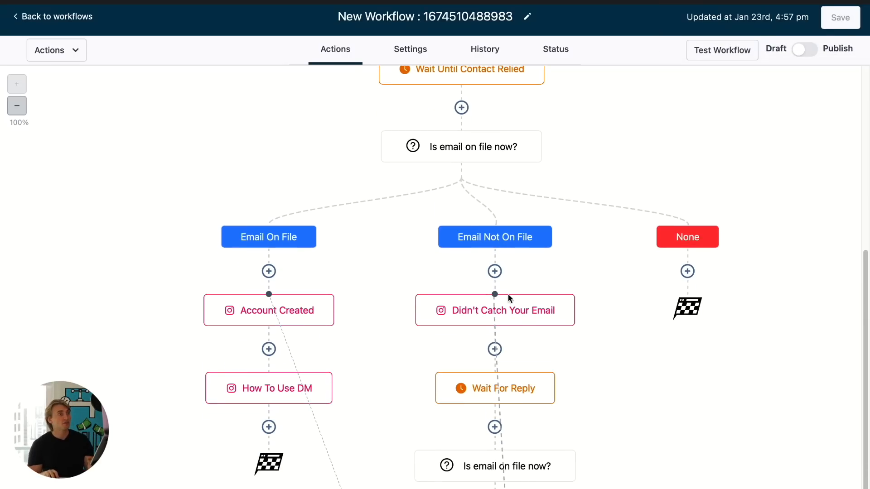
mouse_move(508, 307)
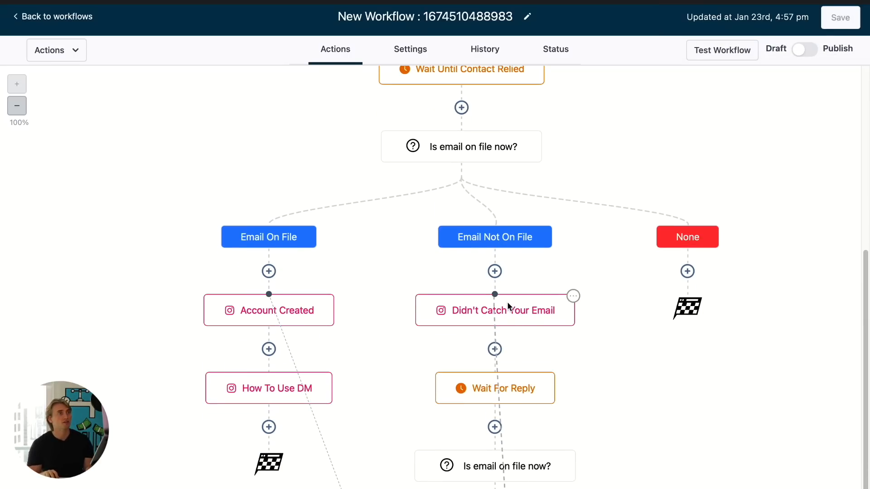
left_click(522, 322)
left_click(764, 486)
scroll(623, 386, "down", 1)
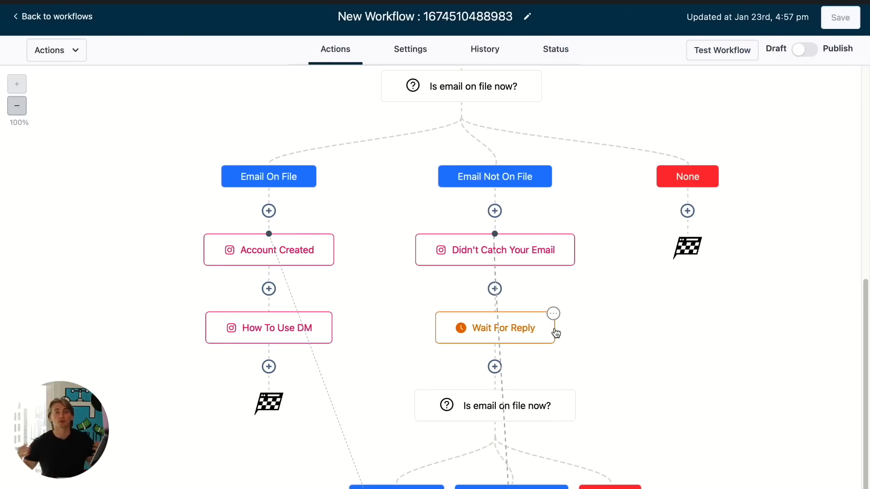
scroll(530, 338, "down", 2)
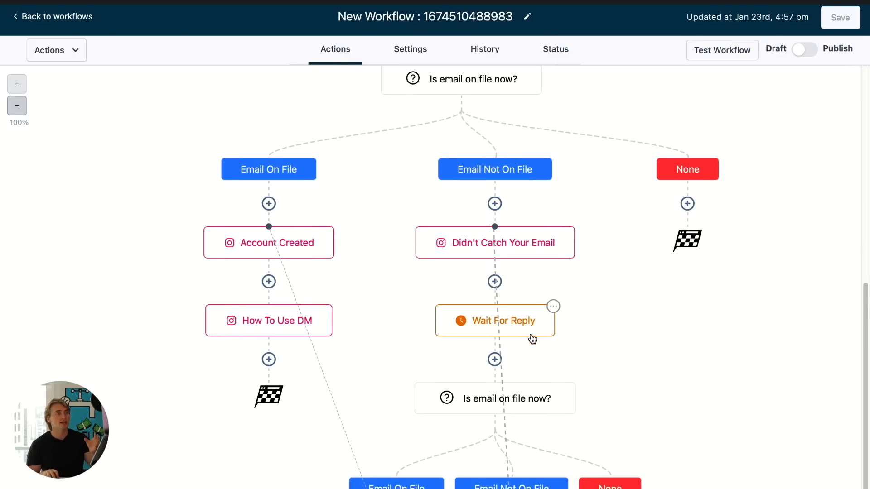
scroll(521, 325, "down", 1)
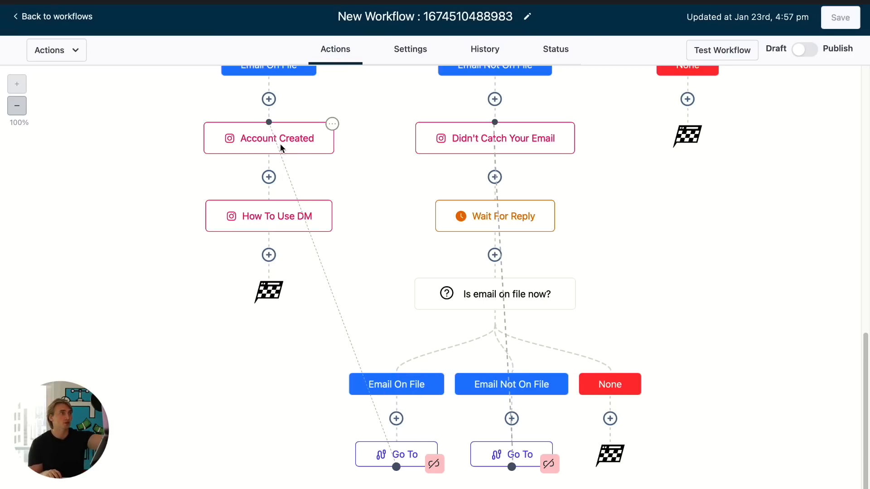
scroll(280, 143, "up", 2)
scroll(283, 205, "down", 2)
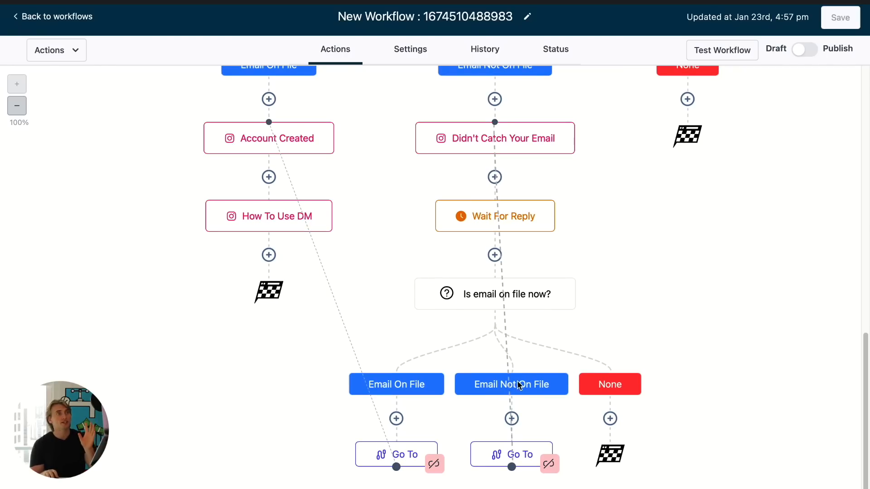
left_click(536, 145)
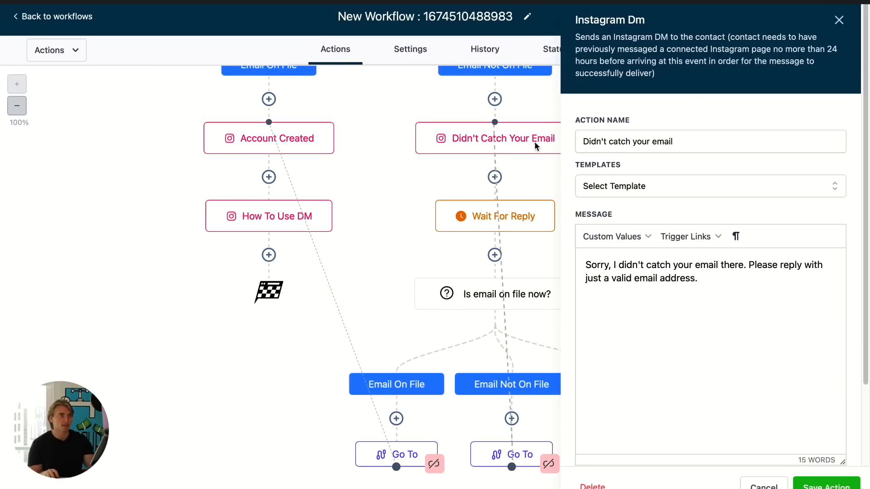
left_click(776, 485)
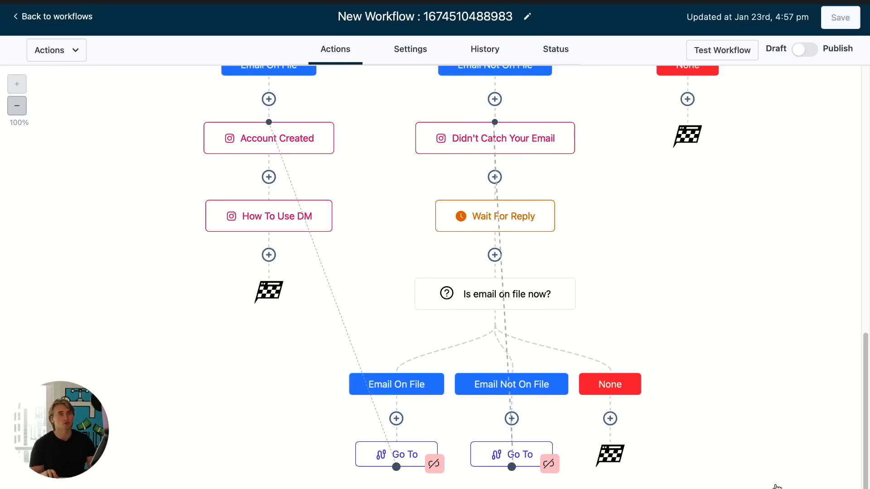
scroll(511, 441, "up", 1)
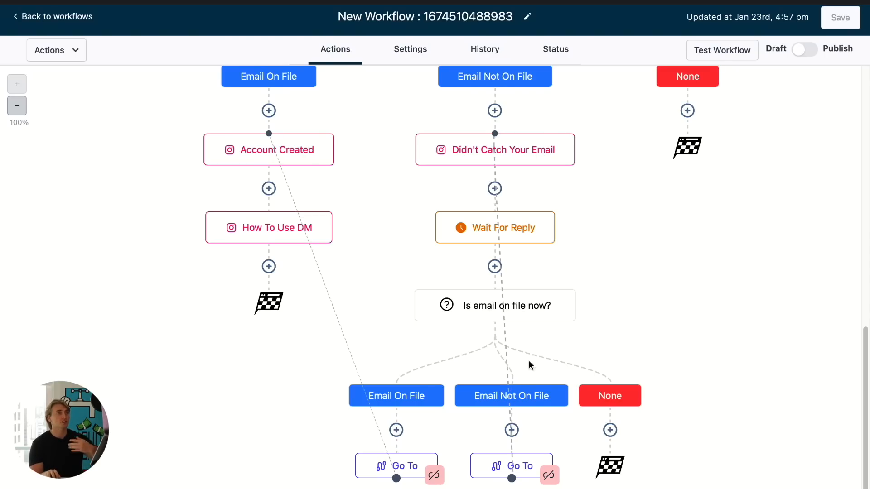
left_click(539, 151)
left_click(767, 486)
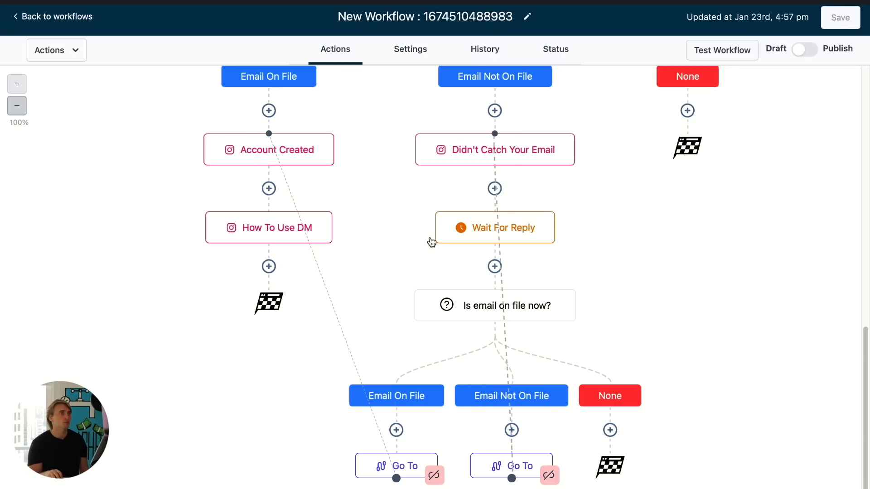
- Scroll through the whole workflow from the Customer Replied trigger to review every branch
scroll(471, 263, "up", 3)
scroll(539, 308, "down", 3)
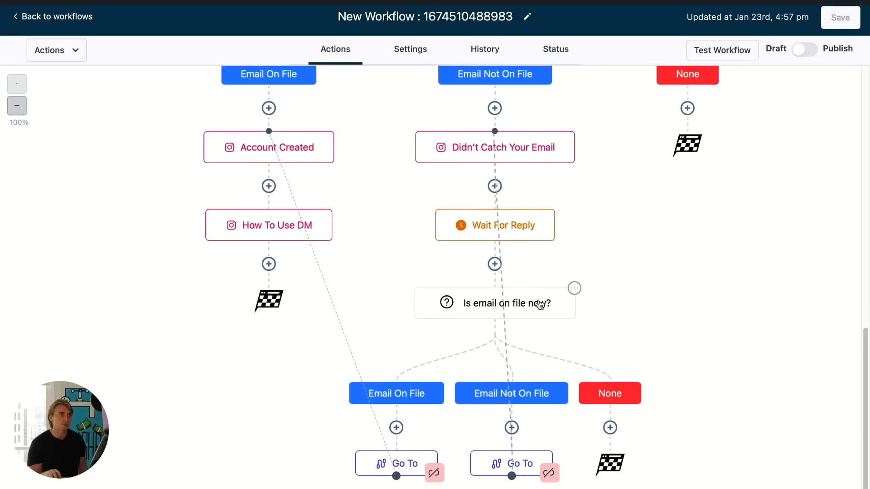
scroll(290, 129, "up", 1)
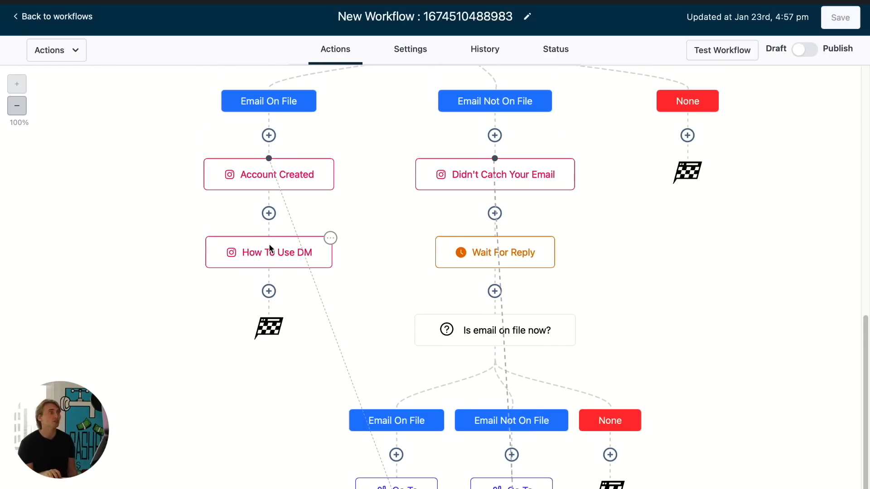
scroll(286, 290, "up", 10)
scroll(295, 274, "down", 5)
scroll(298, 272, "up", 4)
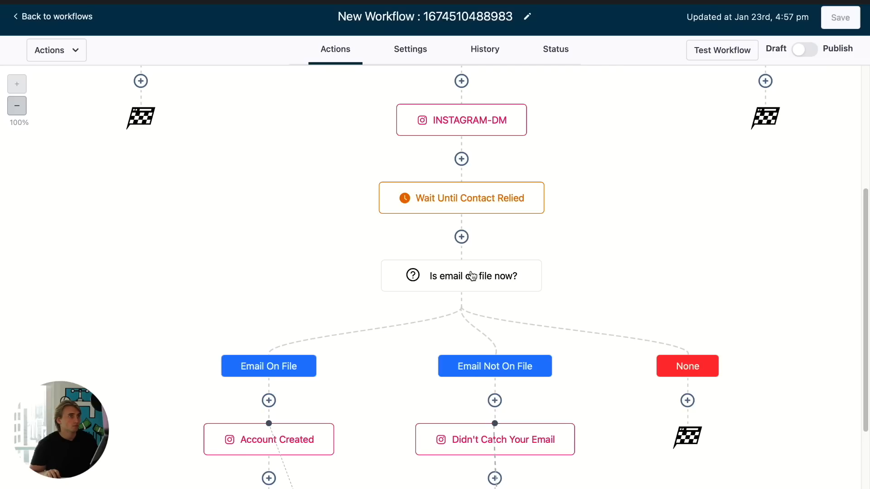
scroll(462, 237, "up", 1)
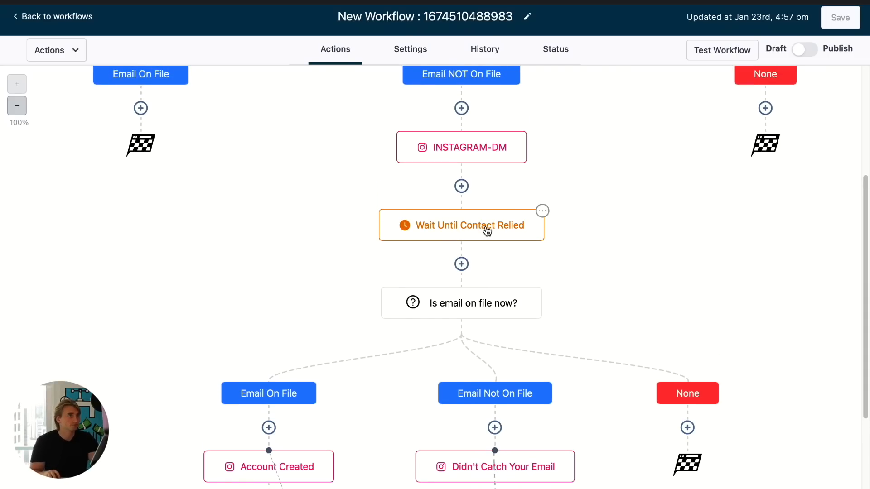
scroll(483, 228, "up", 4)
scroll(482, 230, "up", 1)
scroll(462, 285, "down", 3)
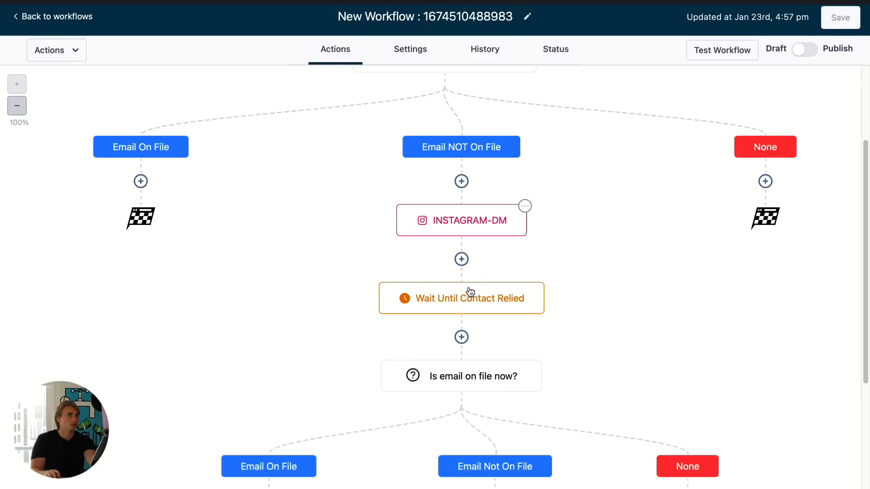
scroll(469, 292, "up", 4)
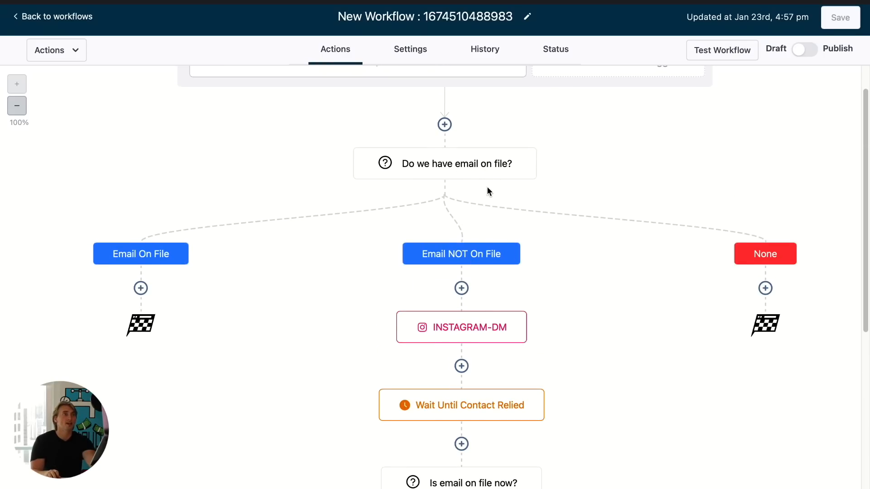
scroll(453, 174, "up", 2)
scroll(474, 208, "down", 10)
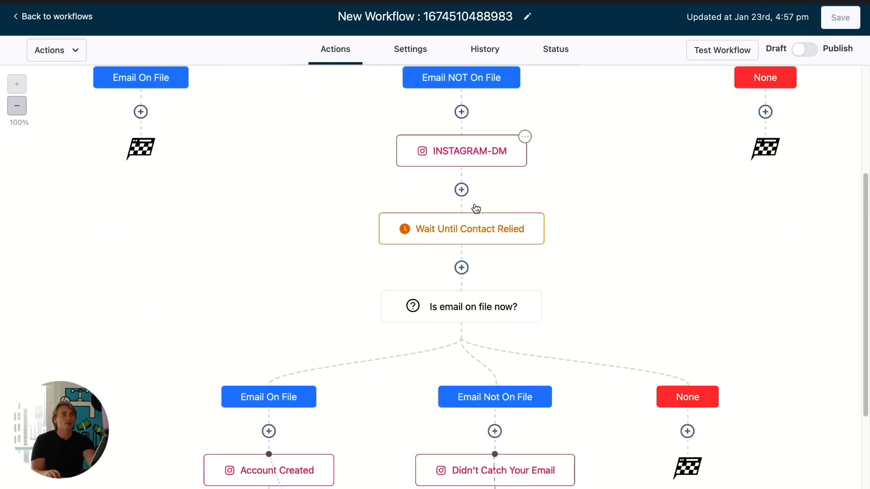
scroll(474, 207, "up", 10)
scroll(470, 234, "down", 1)
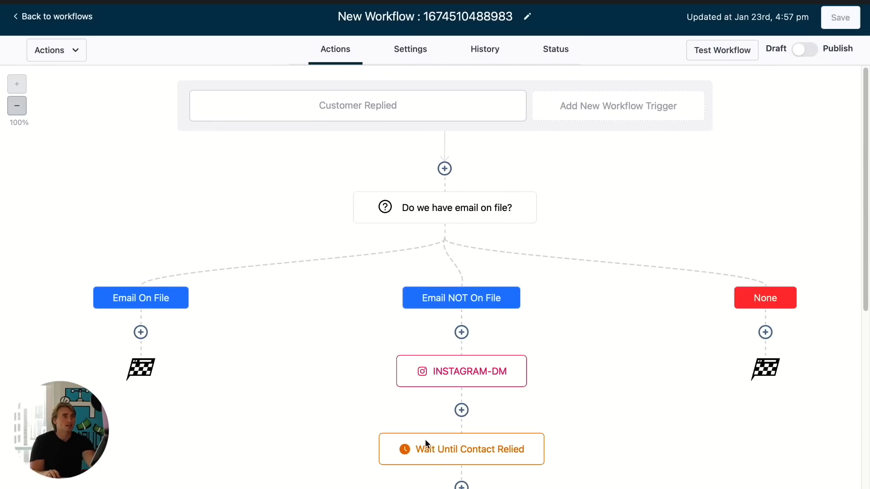
scroll(437, 477, "down", 1)
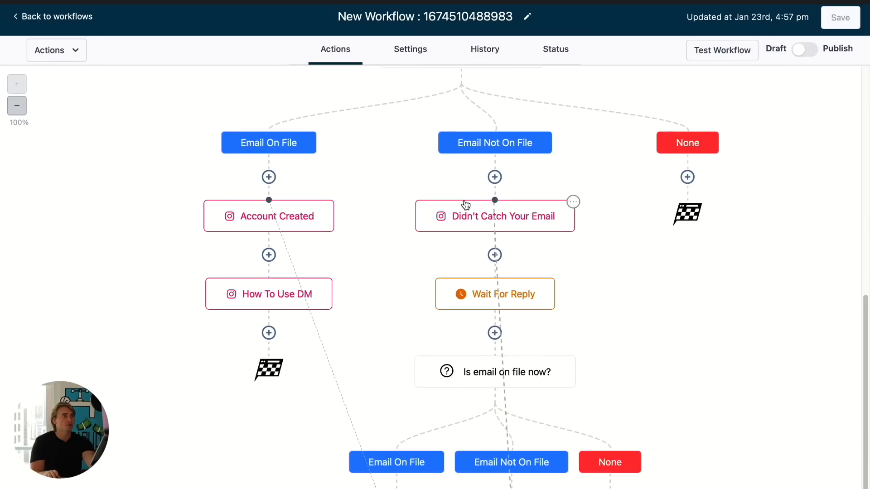
scroll(516, 442, "down", 2)
scroll(516, 441, "down", 1)
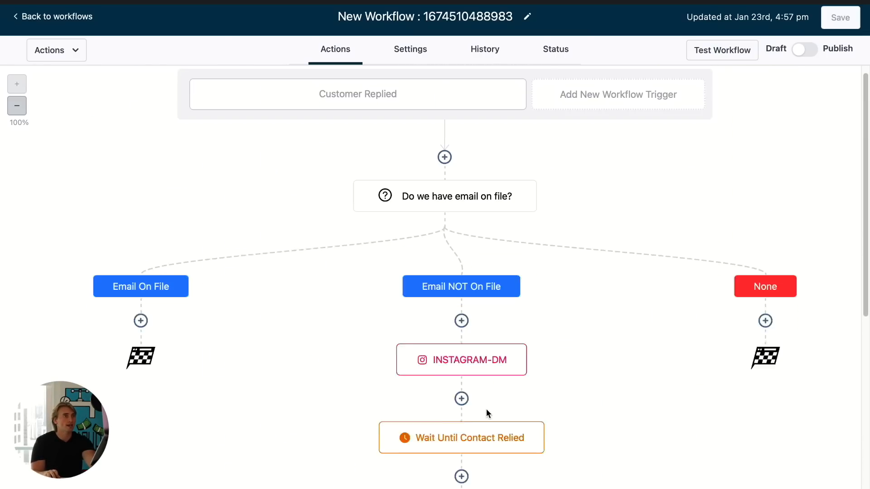
scroll(499, 327, "up", 1)
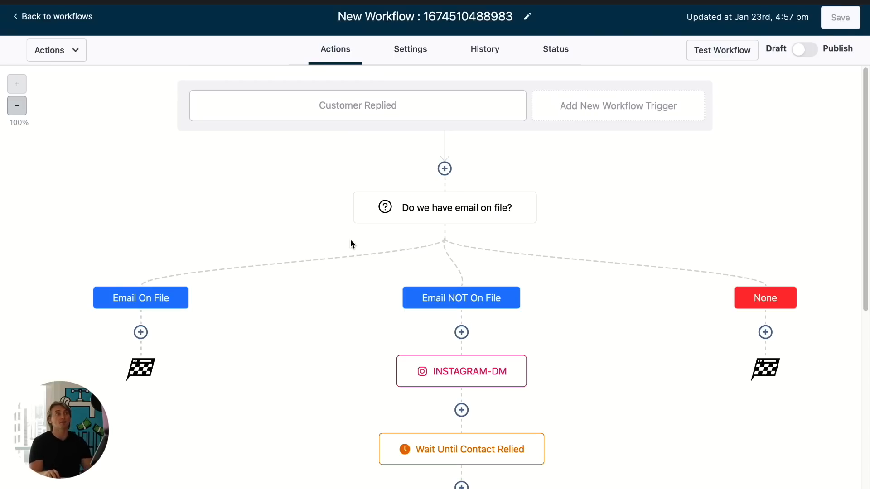
left_click(140, 332)
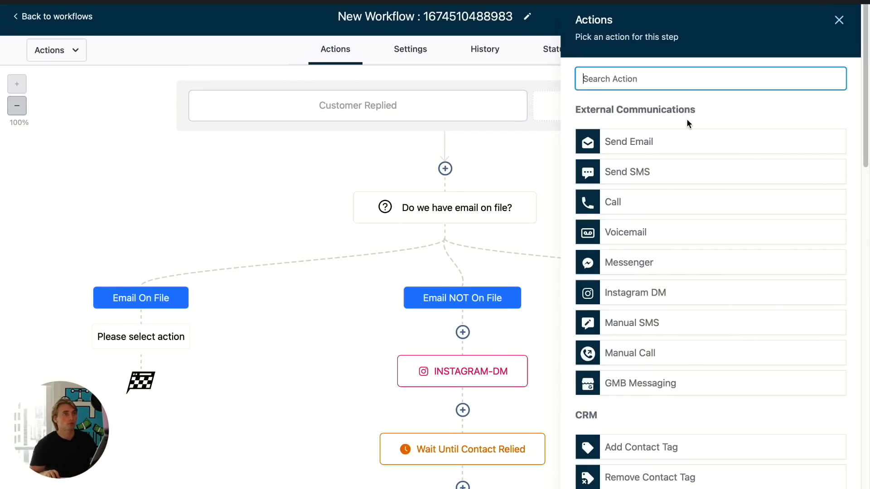
scroll(683, 192, "down", 12)
scroll(717, 321, "down", 3)
scroll(697, 347, "up", 15)
left_click(839, 21)
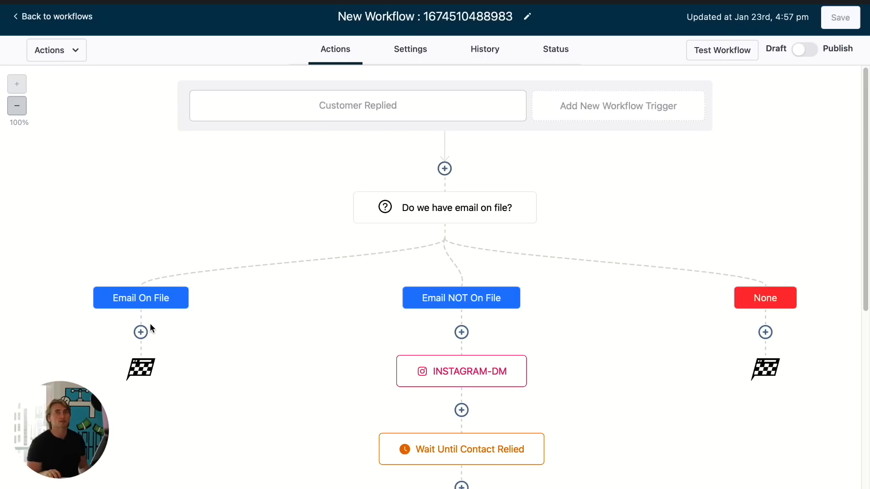
- Create a Multi Line custom field named AI Answer in the Additional Info group
left_click(74, 18)
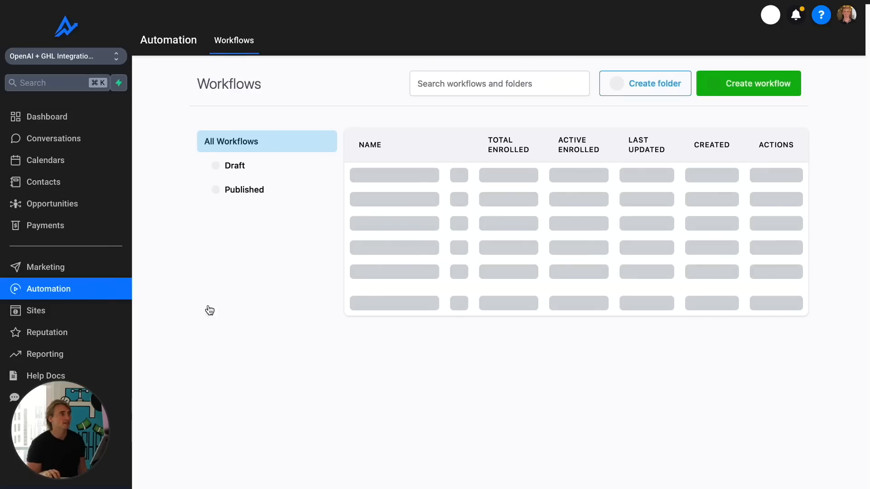
left_click(66, 469)
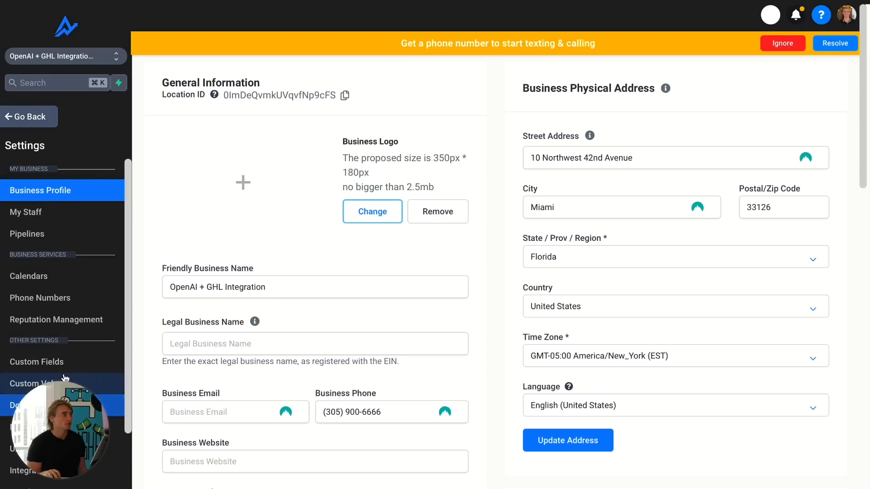
left_click(37, 362)
left_click(793, 63)
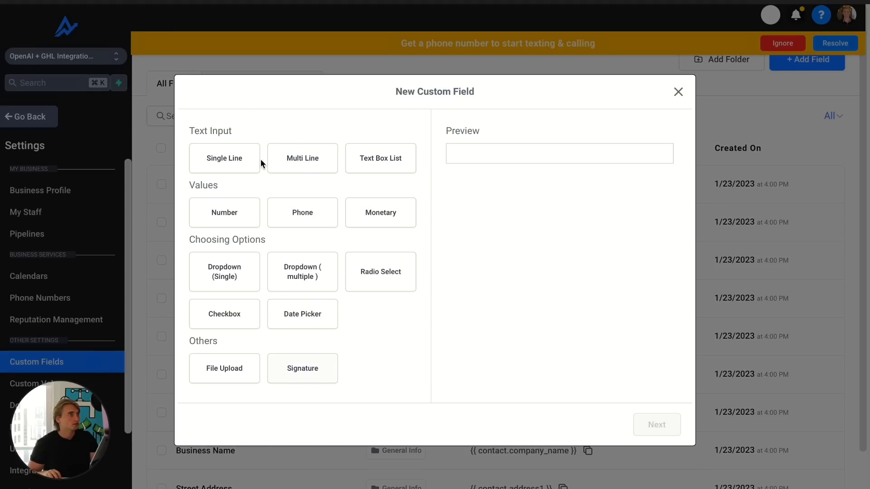
left_click(300, 161)
left_click(663, 428)
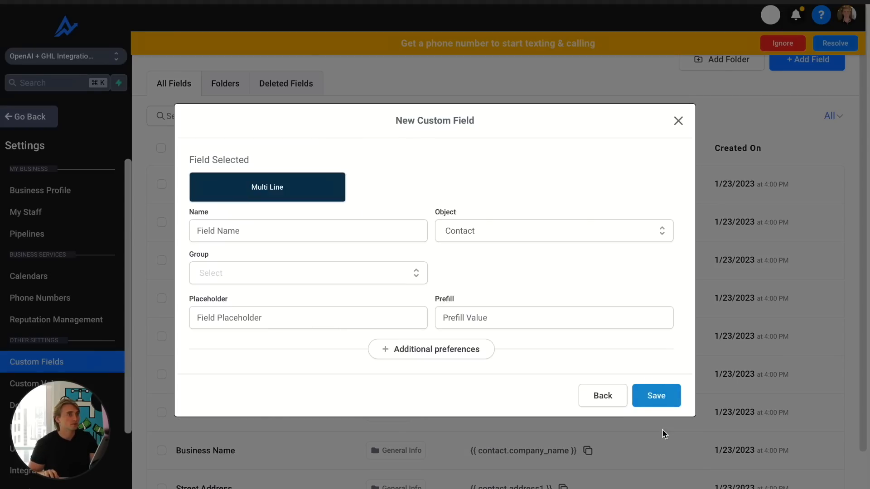
left_click(323, 235)
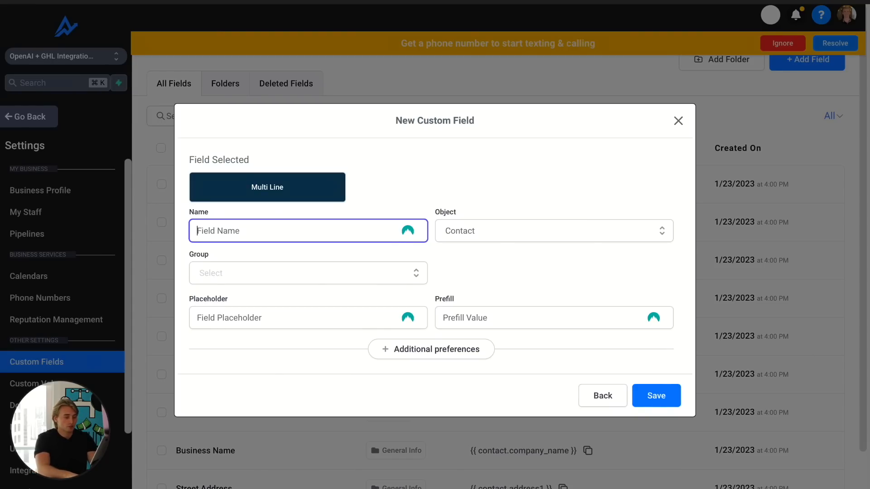
type("AI Answer")
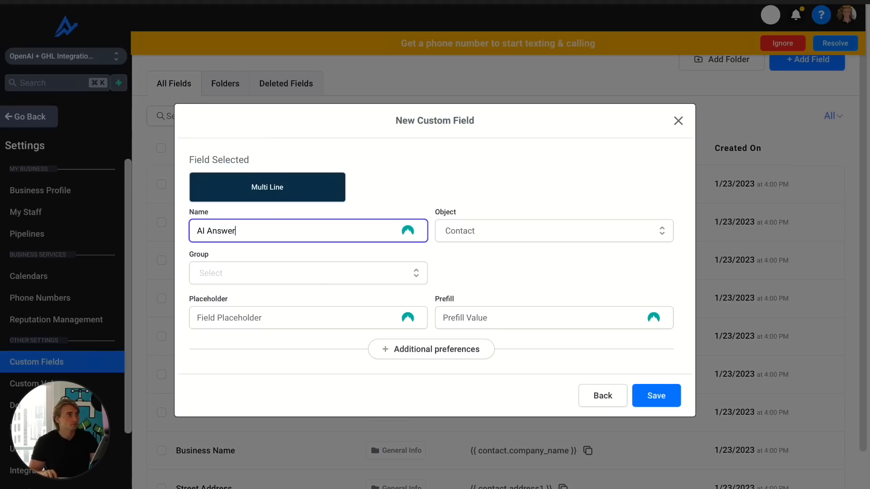
left_click(569, 277)
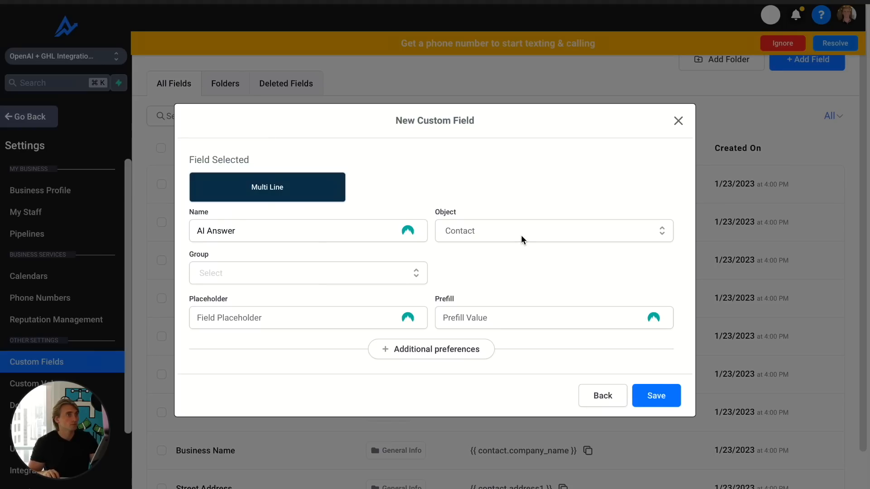
left_click(297, 275)
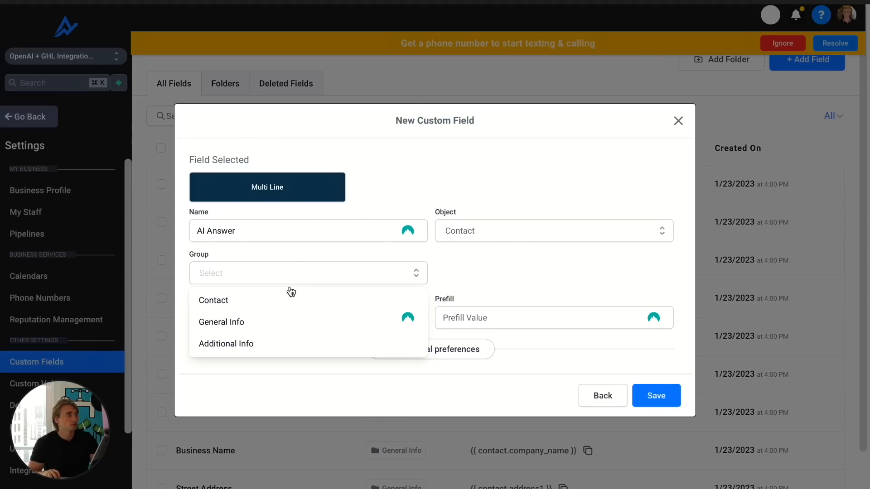
left_click(288, 343)
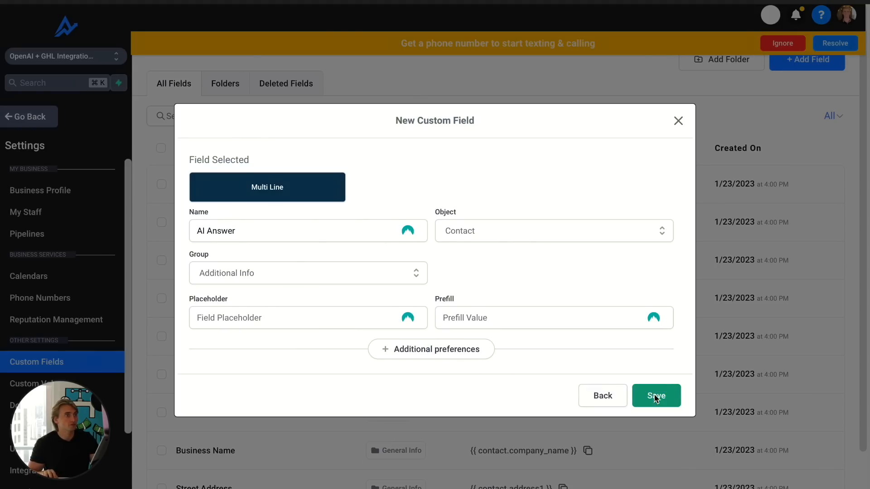
left_click(655, 396)
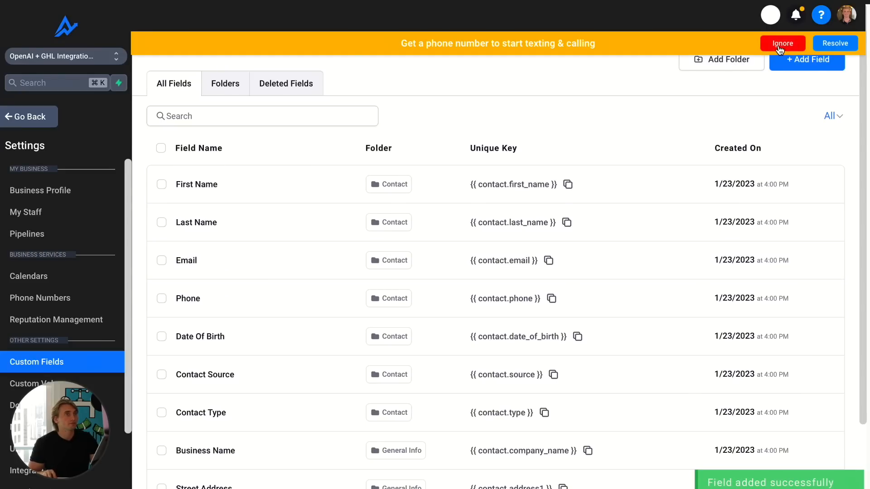
- Return to the workflow and add an Add To Notes action under the Email On File branch
left_click(783, 44)
left_click(28, 116)
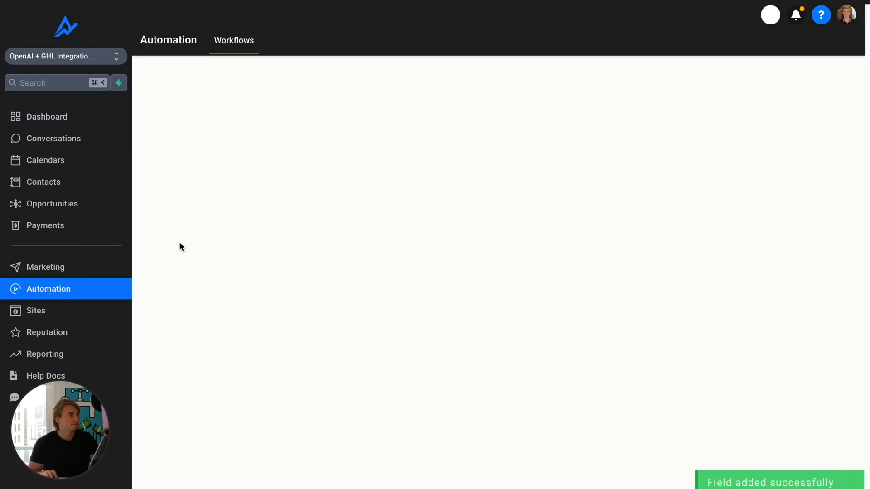
left_click(397, 191)
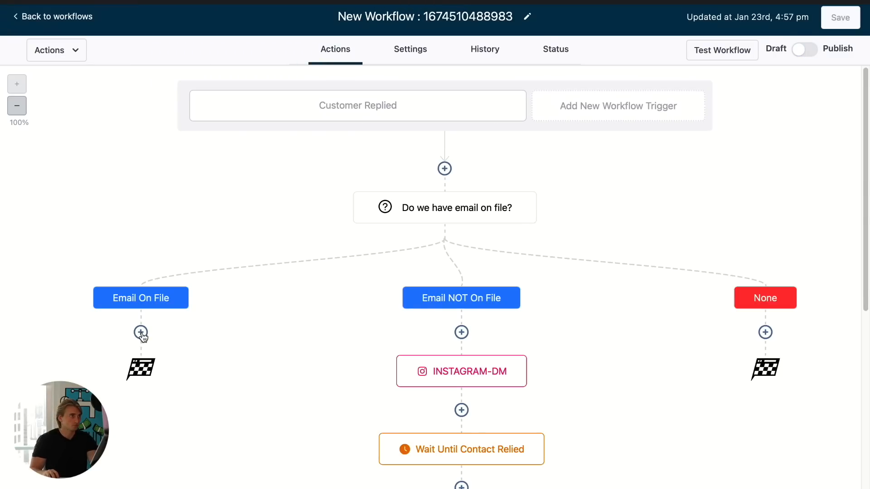
left_click(141, 333)
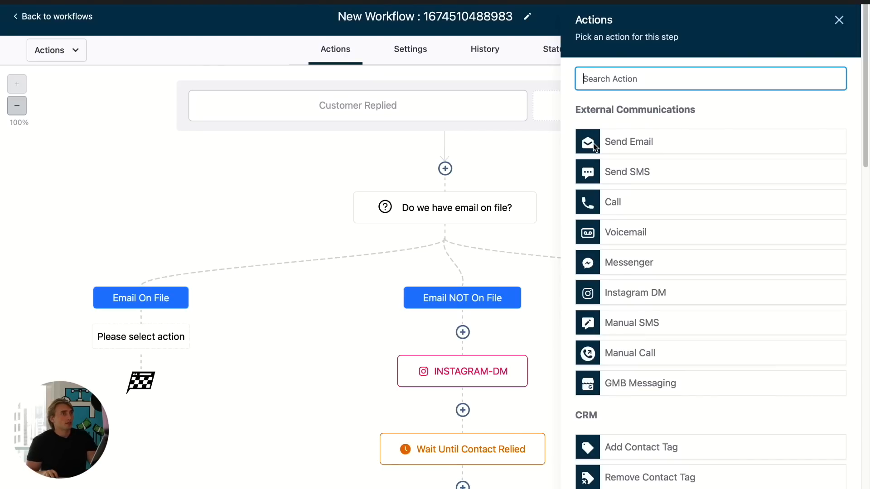
left_click(838, 20)
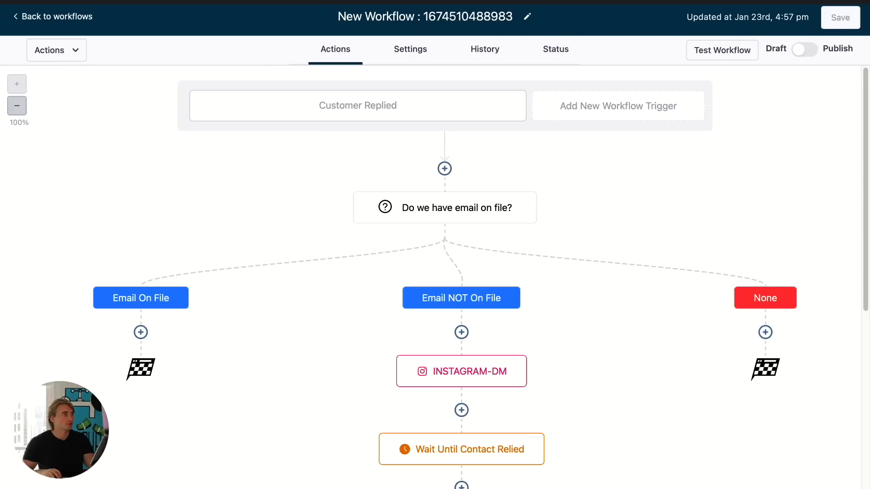
left_click(141, 333)
left_click(663, 80)
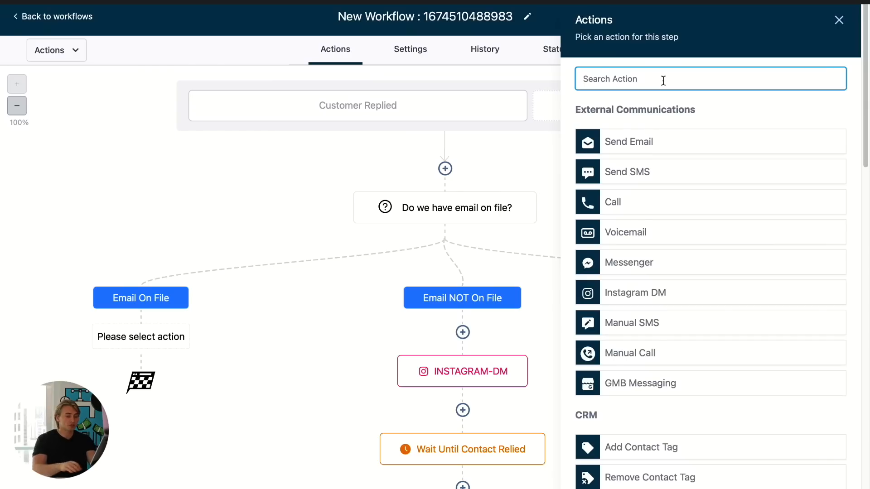
type("note")
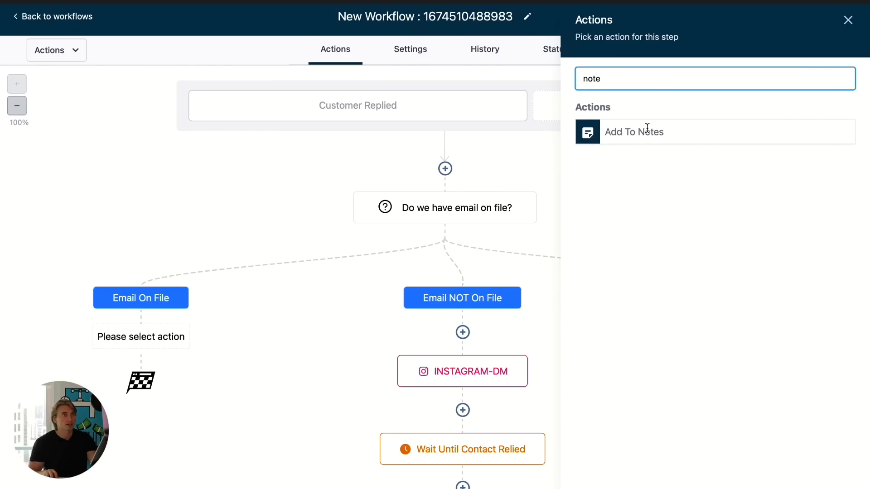
left_click(645, 130)
- Rename the note action to Save Inout As Note
left_click(638, 207)
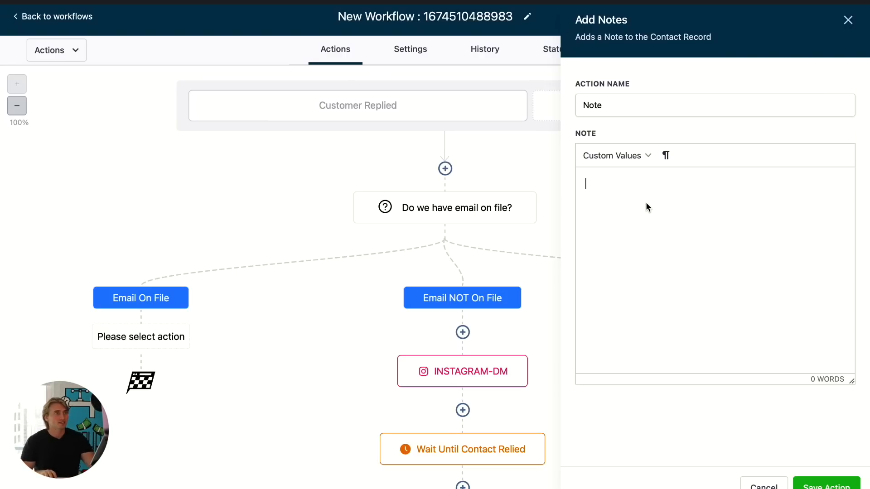
left_click(649, 100)
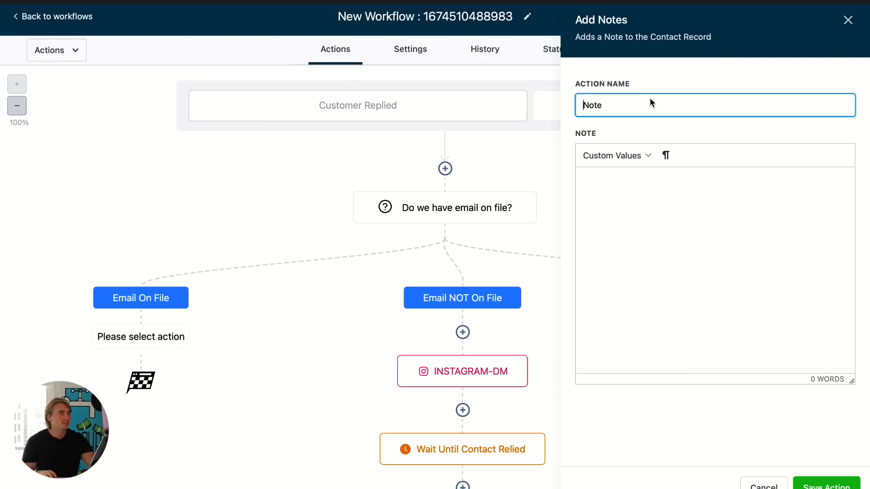
double_click(645, 102)
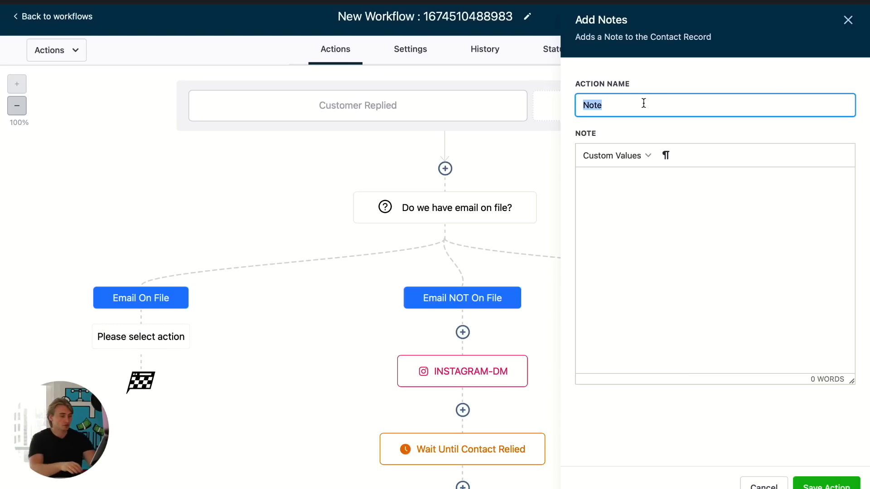
type("Save Inout As")
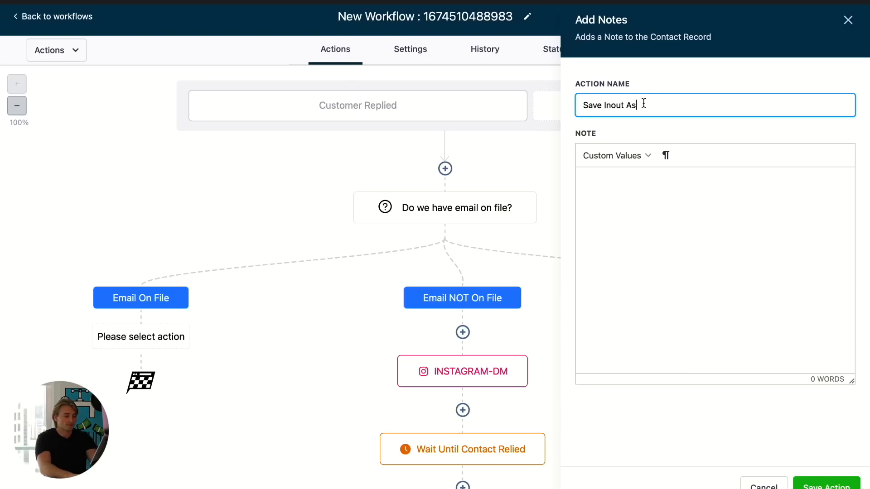
- Set the note text to the Message Body custom value, save the action and save the workflow
left_click(672, 181)
left_click(615, 161)
mouse_move(621, 181)
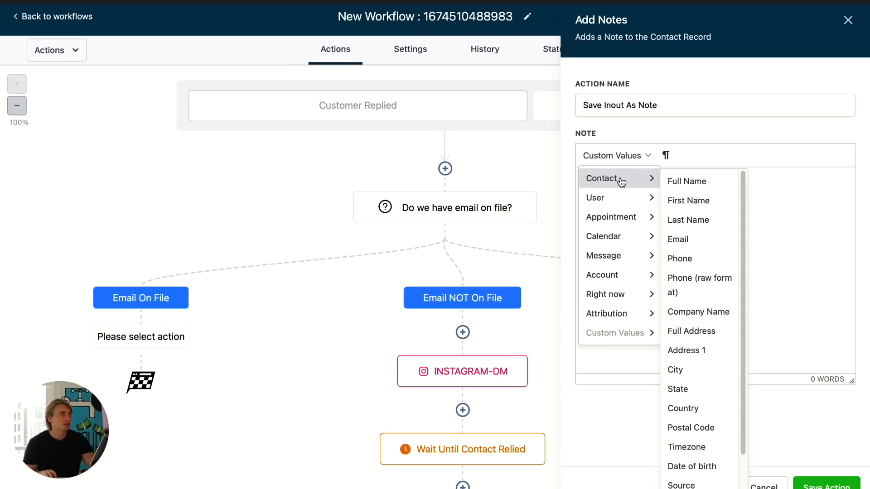
mouse_move(612, 256)
left_click(697, 258)
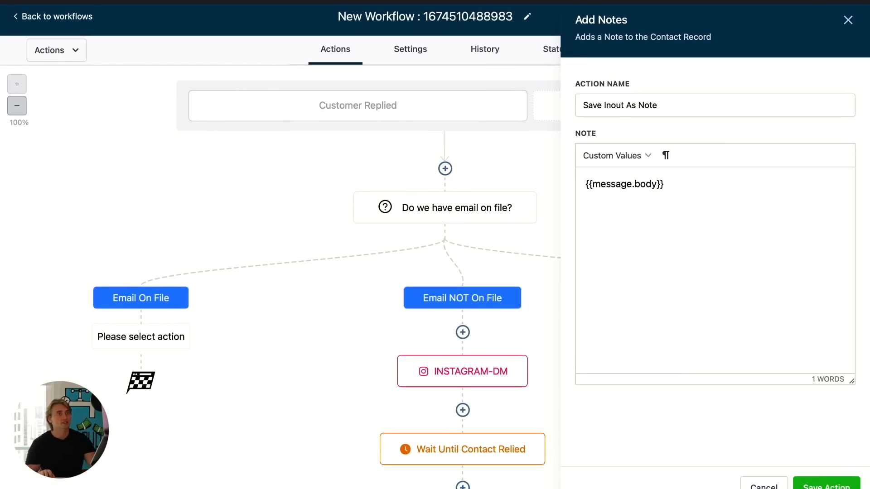
left_click(826, 484)
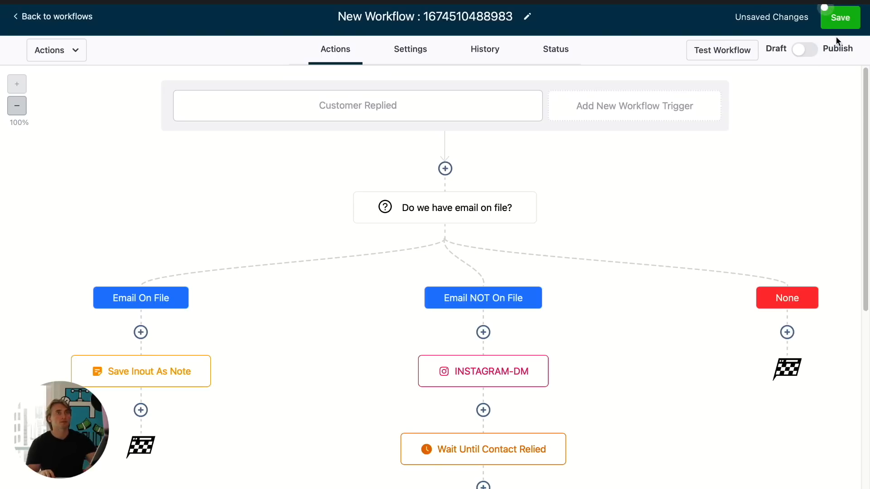
left_click(840, 17)
- Add a Webhook action below the Save Inout As Note step and open its URL field
scroll(603, 184, "down", 1)
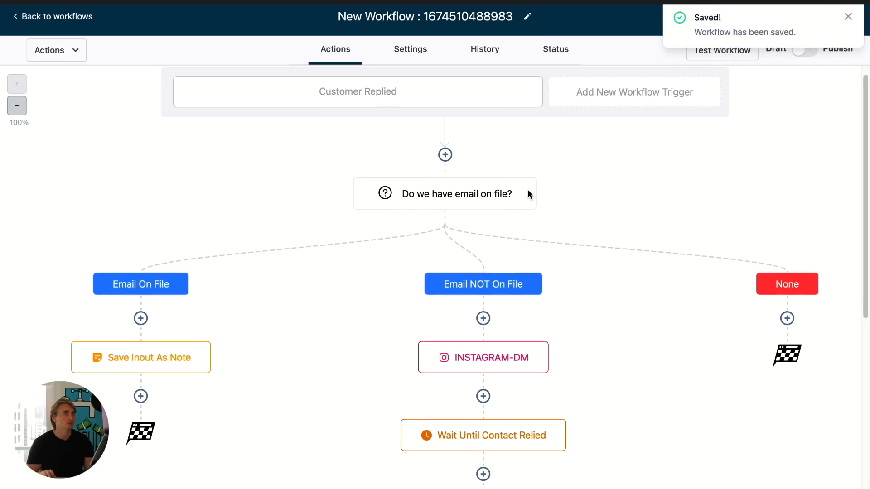
left_click(141, 396)
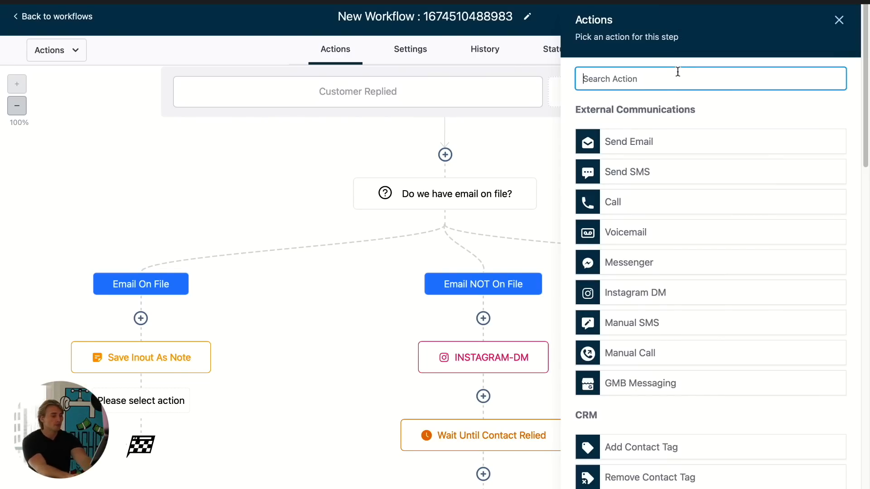
type("web")
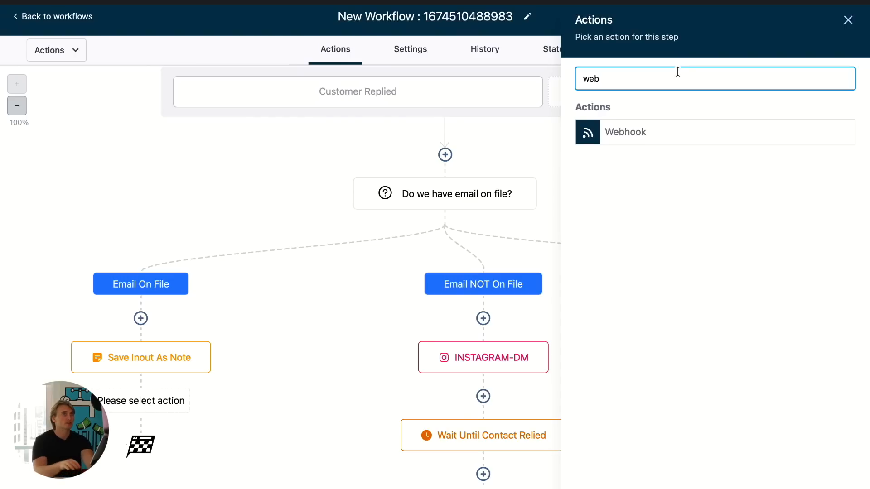
left_click(666, 137)
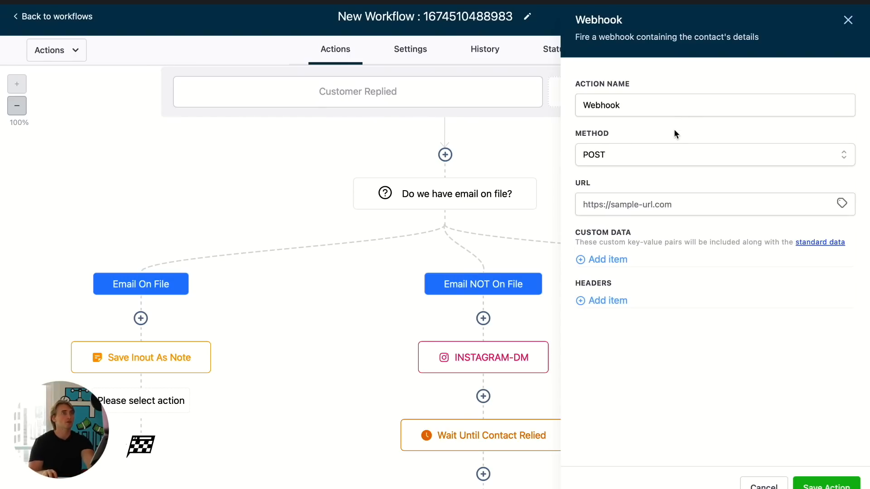
left_click(629, 199)
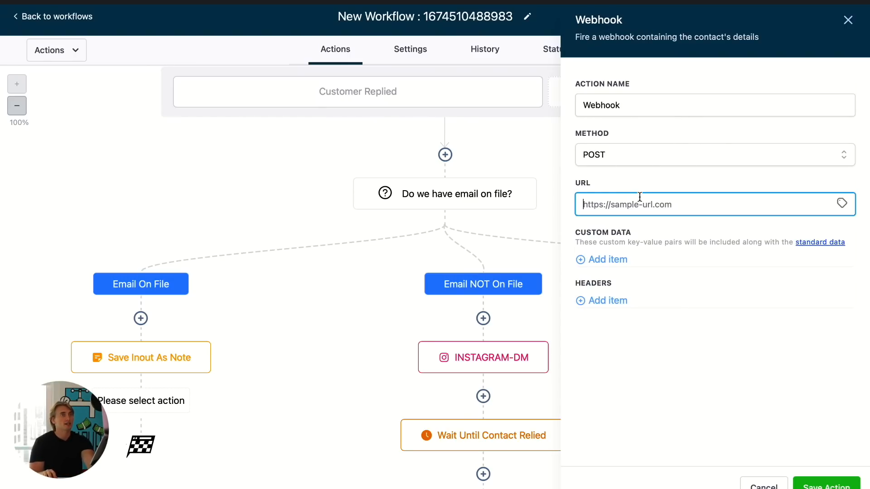
- Switch to Zapier and create a new Zap with Webhooks by Zapier as the trigger app
mouse_move(632, 11)
left_click(633, 6)
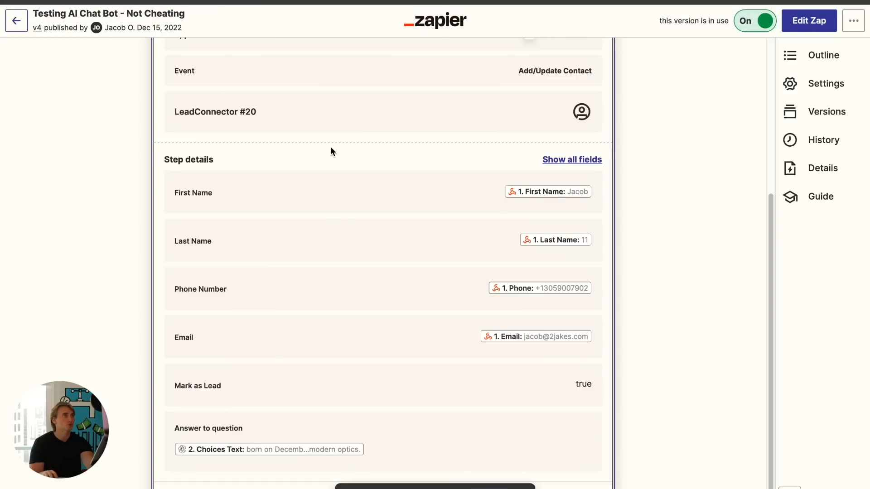
scroll(331, 150, "up", 5)
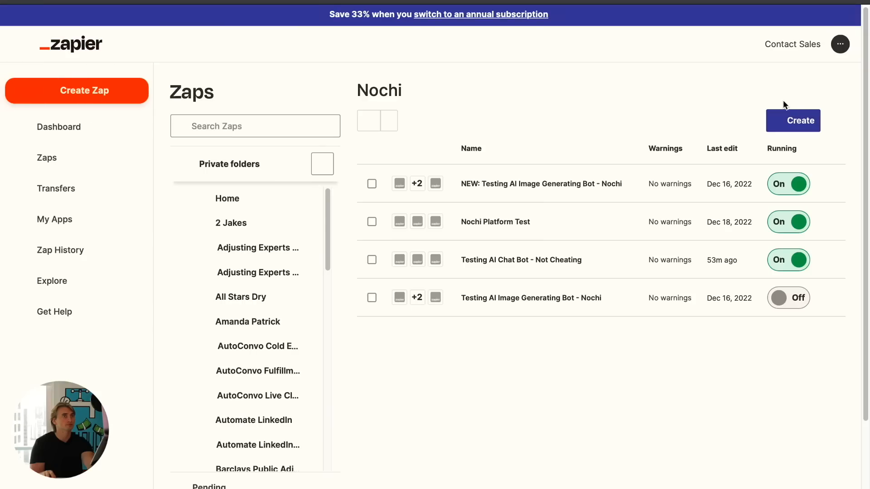
left_click(791, 120)
left_click(754, 154)
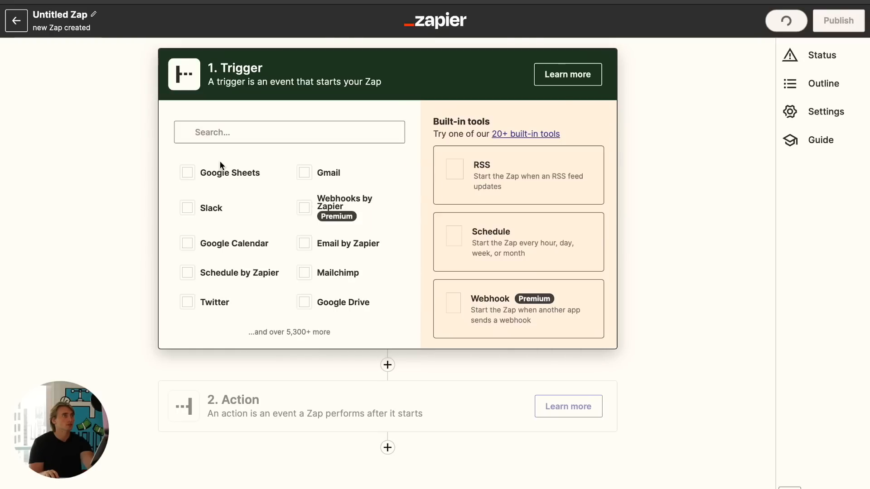
left_click(237, 132)
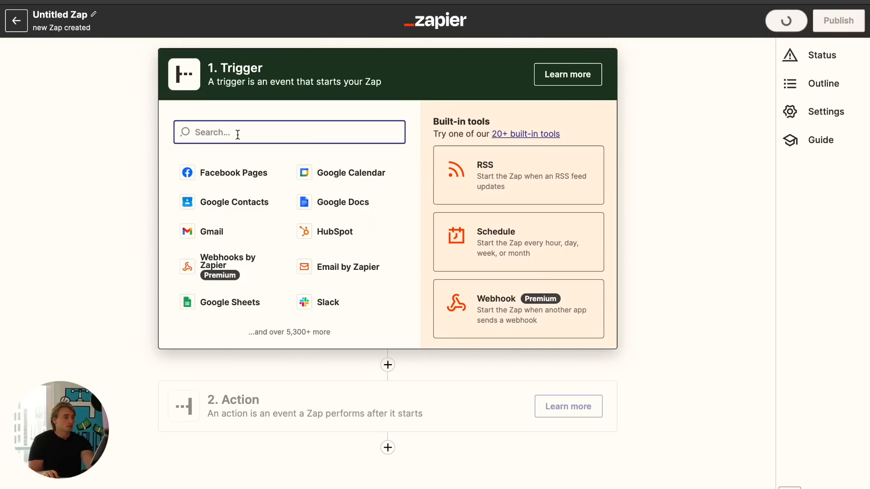
type("web")
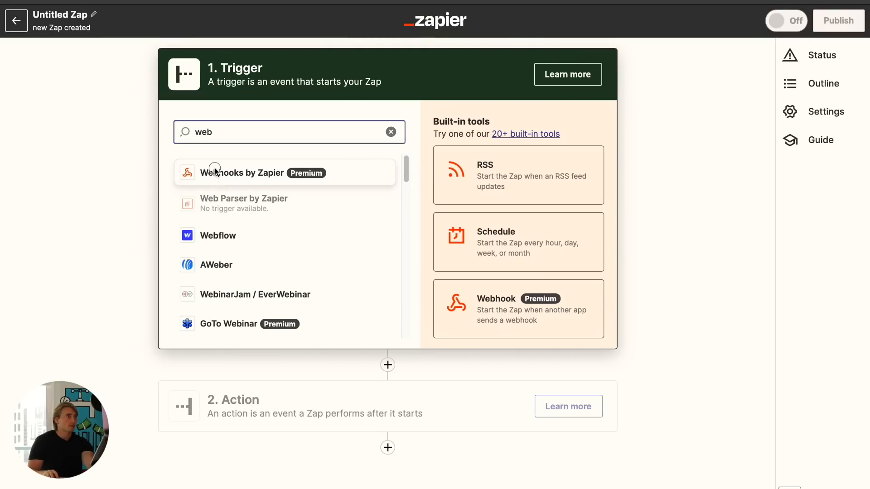
left_click(213, 171)
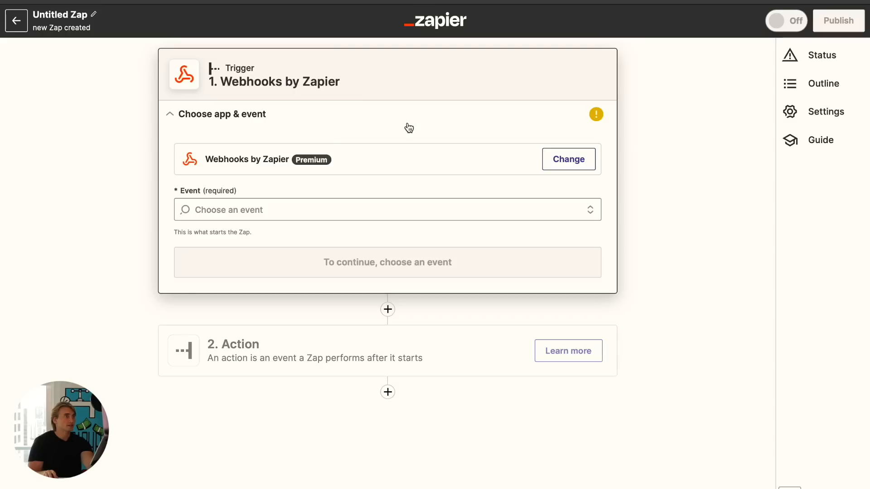
- Set the trigger event to Catch Hook, continue past the trigger setup, and copy the generated webhook URL
left_click(292, 203)
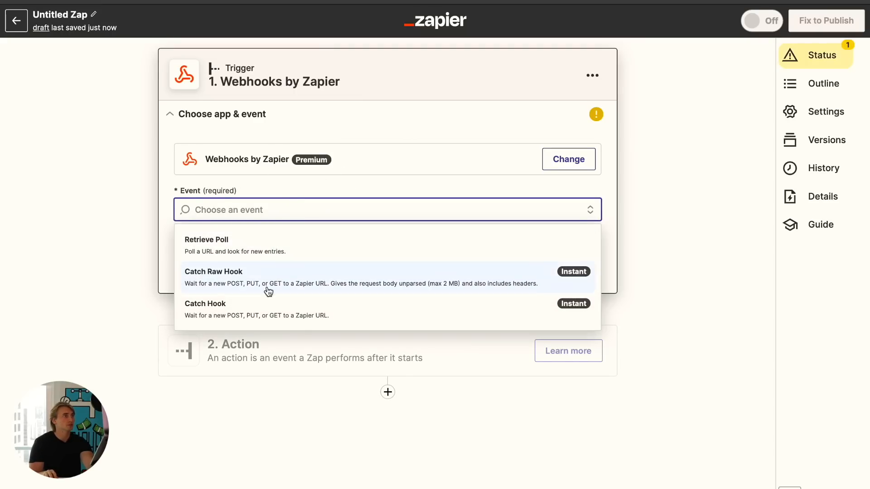
left_click(266, 310)
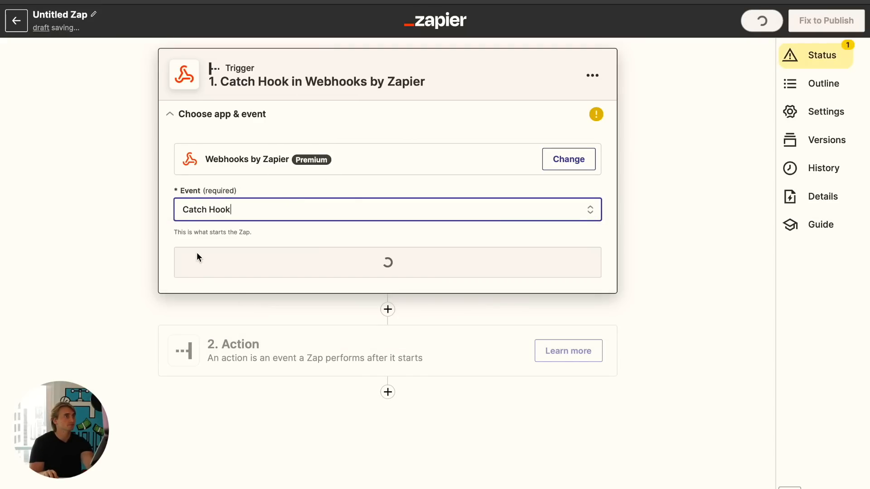
left_click(330, 258)
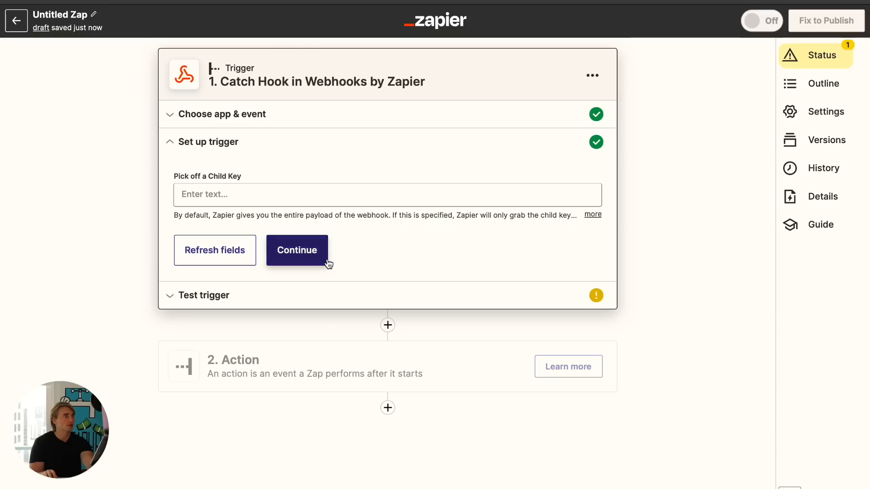
left_click(301, 254)
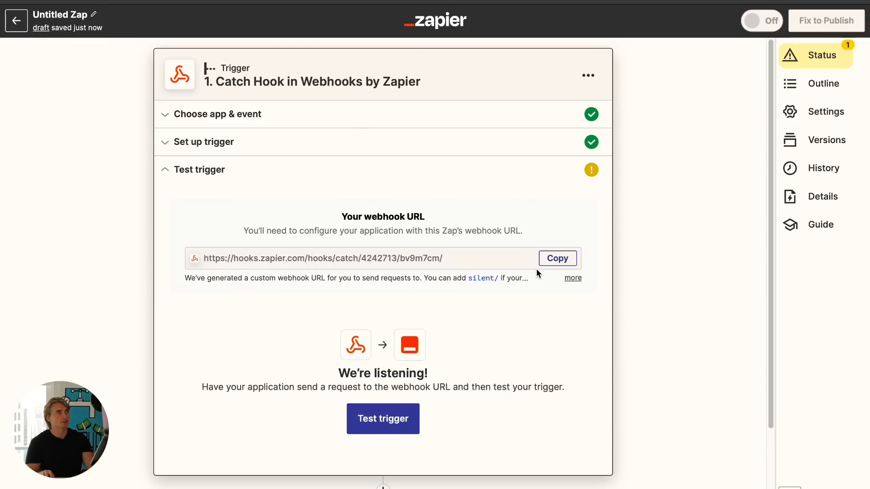
left_click(560, 259)
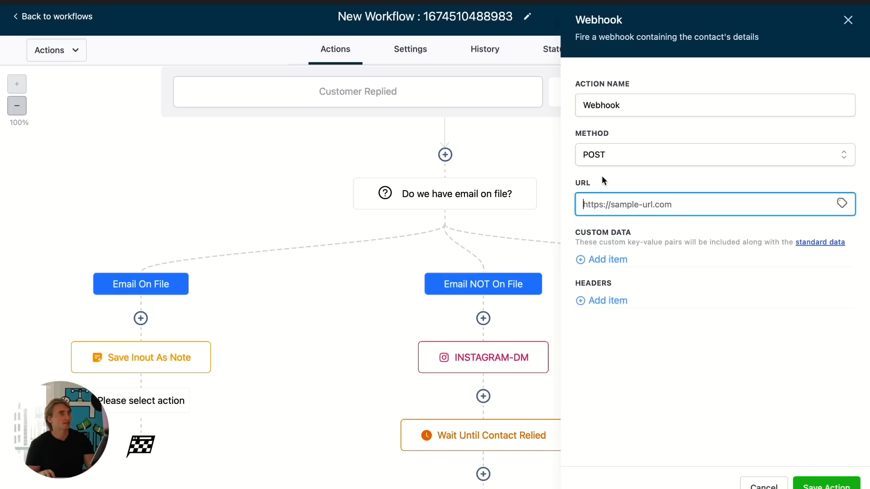
- Paste the Zapier webhook URL into the Webhook action and add custom data with key question and value {{message.body}}
key("super+v")
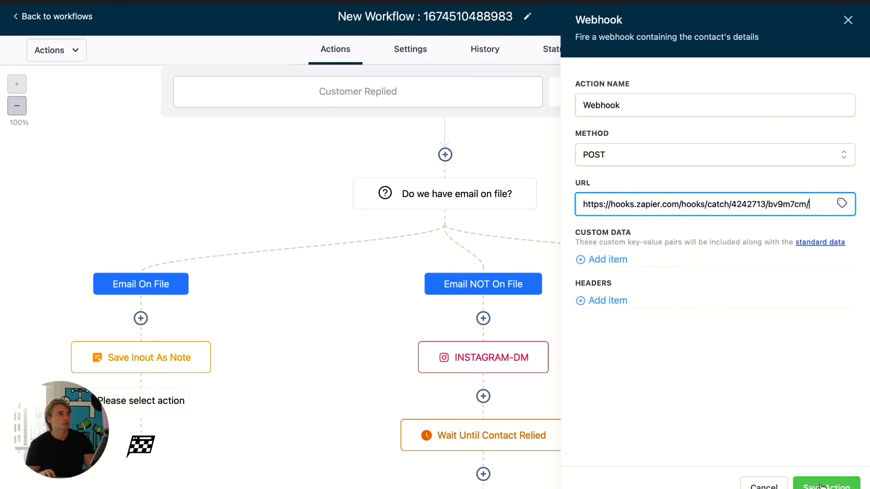
left_click(613, 265)
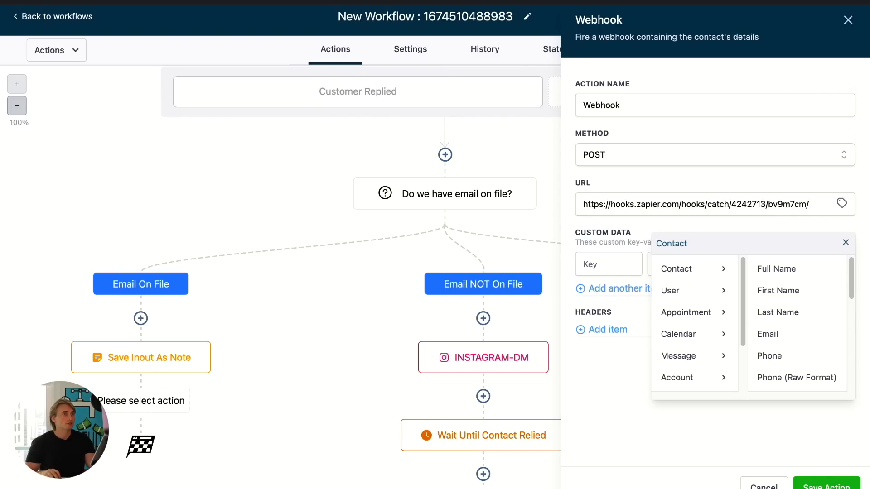
left_click(613, 265)
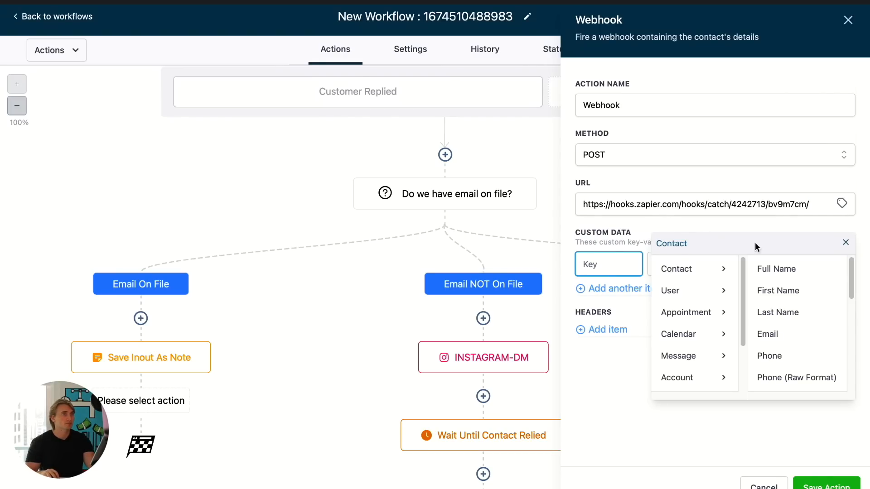
left_click(845, 242)
type("question")
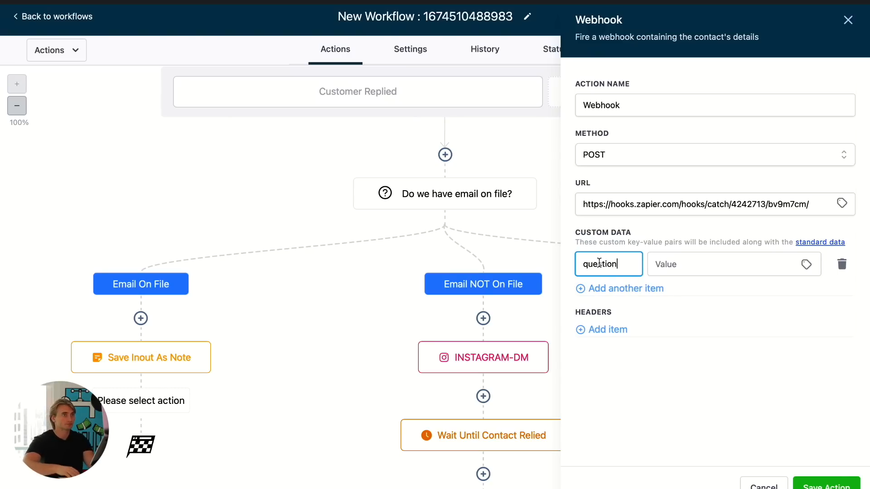
key("Tab")
key("ctrl+v")
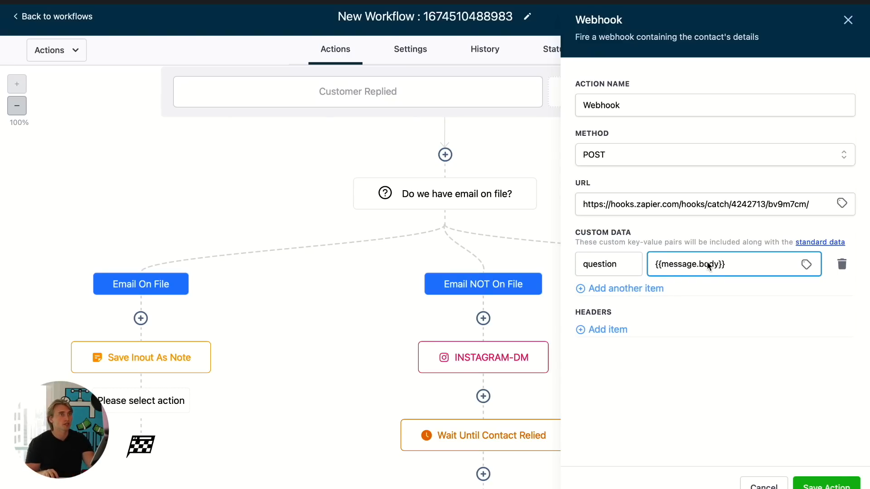
left_click(767, 368)
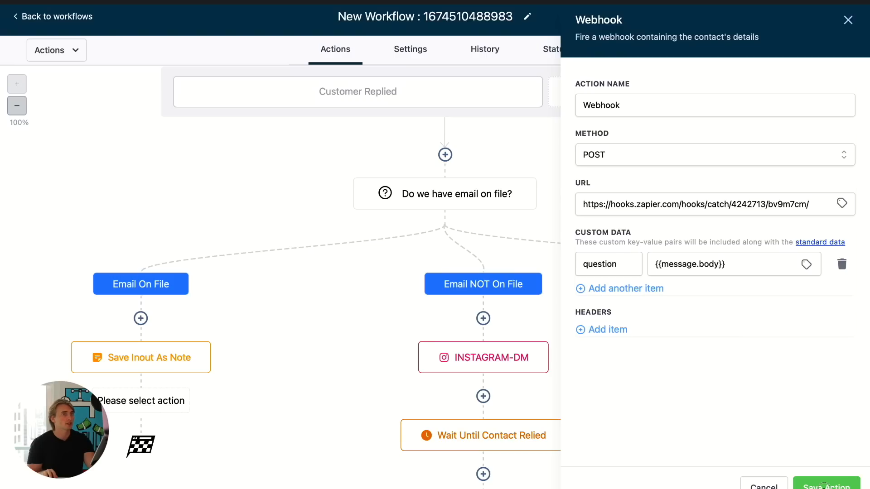
- Save the Webhook action and save the workflow
left_click(823, 485)
scroll(319, 314, "down", 2)
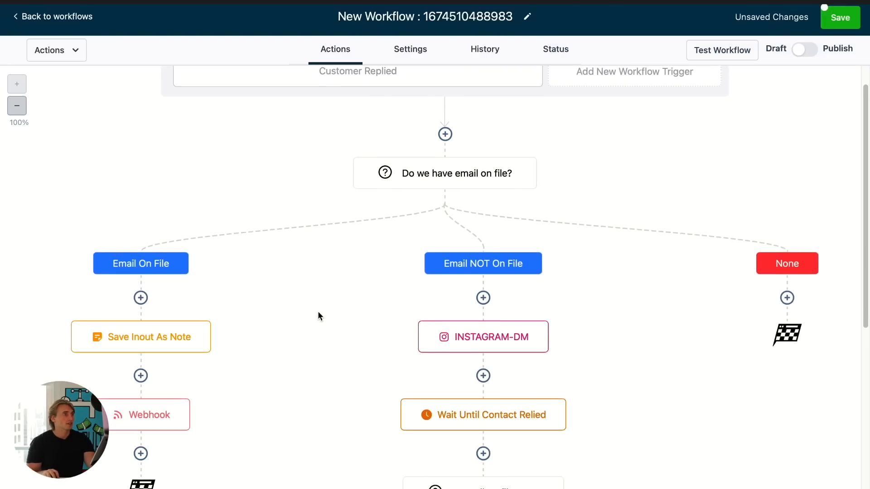
left_click(834, 23)
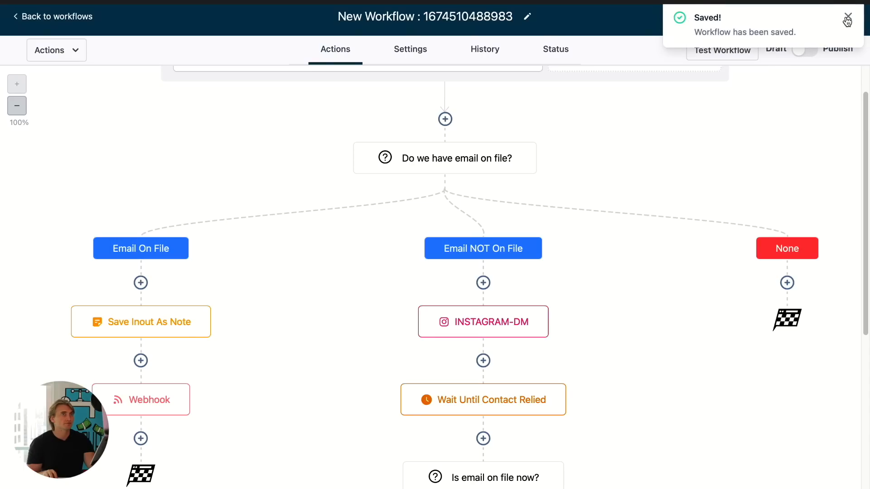
left_click(848, 19)
- Test the Zap's Catch Hook trigger for an incoming request
scroll(538, 192, "up", 2)
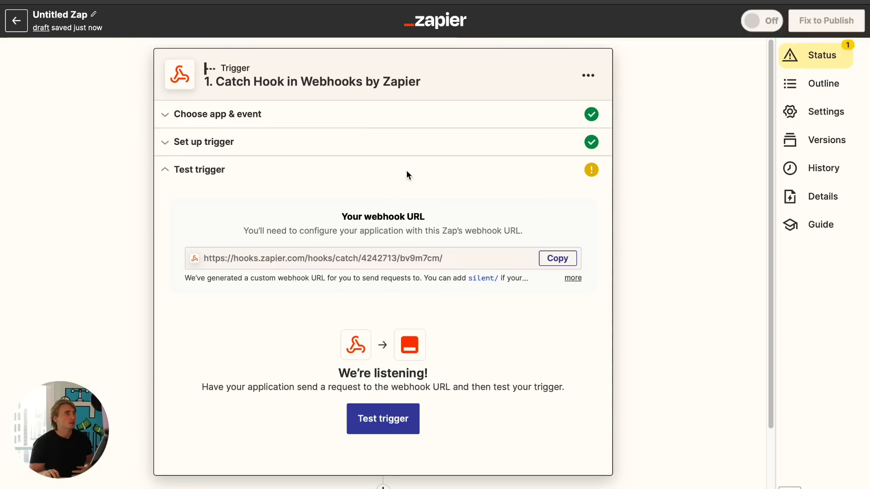
left_click(393, 417)
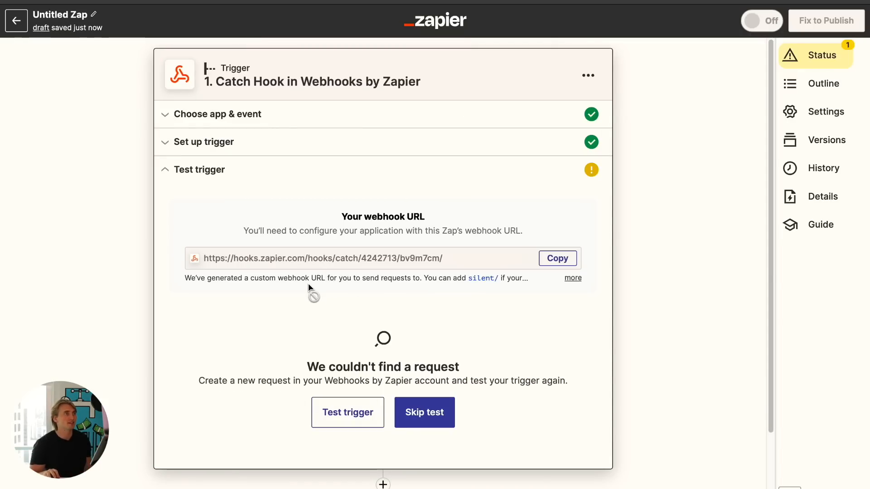
- Switch to Instagram and open the message field in the nochi.ai conversation
left_click(198, 1)
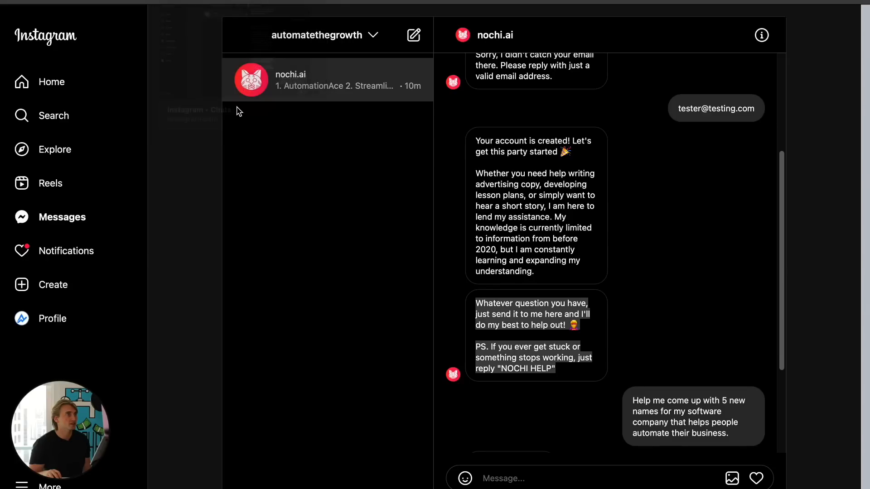
left_click(574, 481)
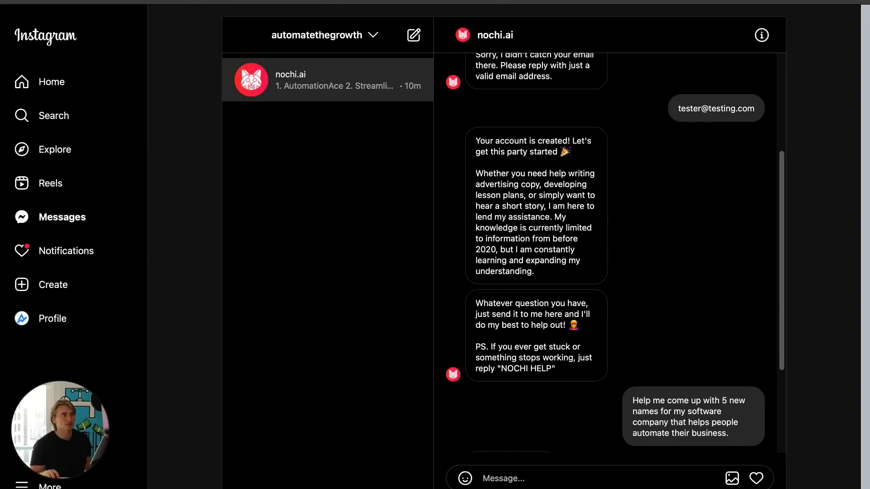
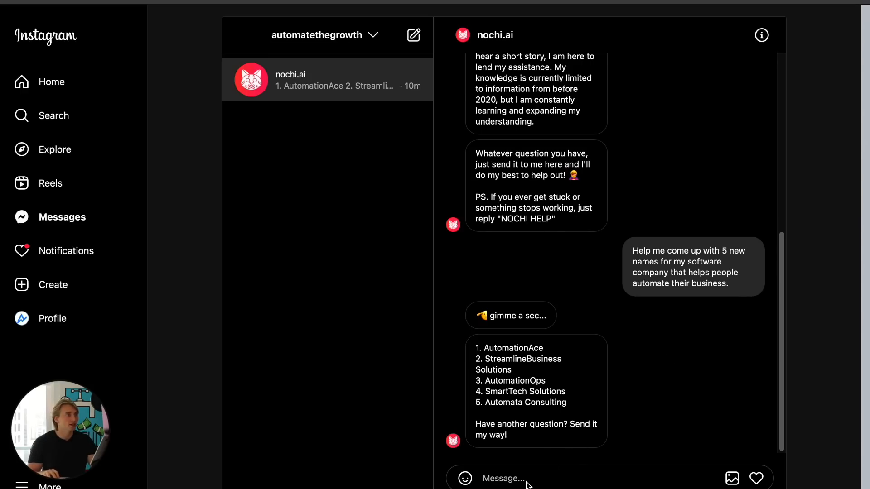
- Send the message Hey to the nochi.ai conversation
type("Hey")
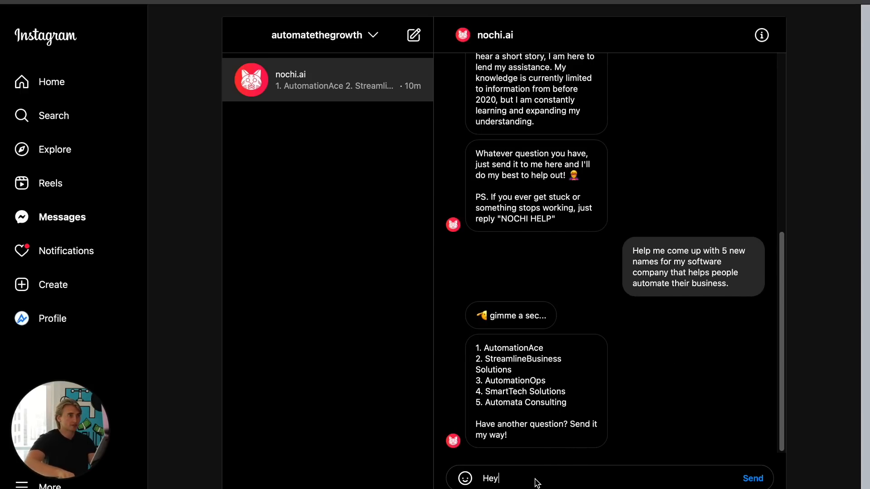
key("Return")
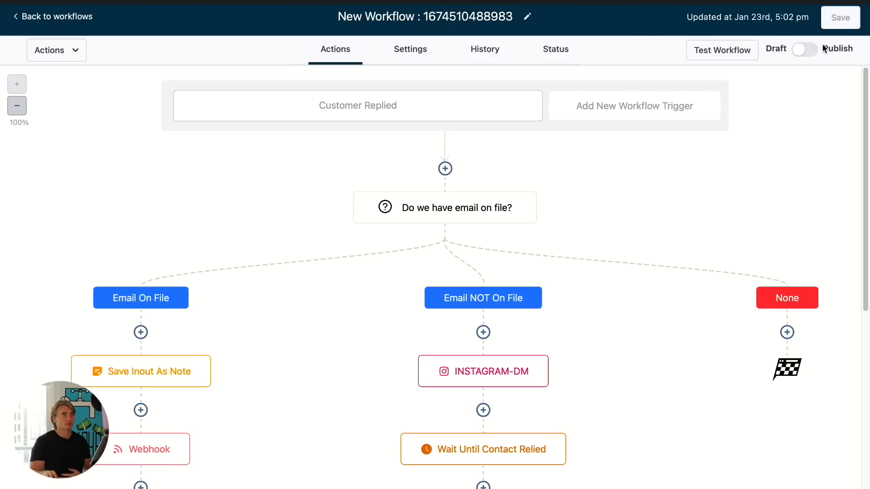
- Switch to the HighLevel workflow and save it
left_click(805, 51)
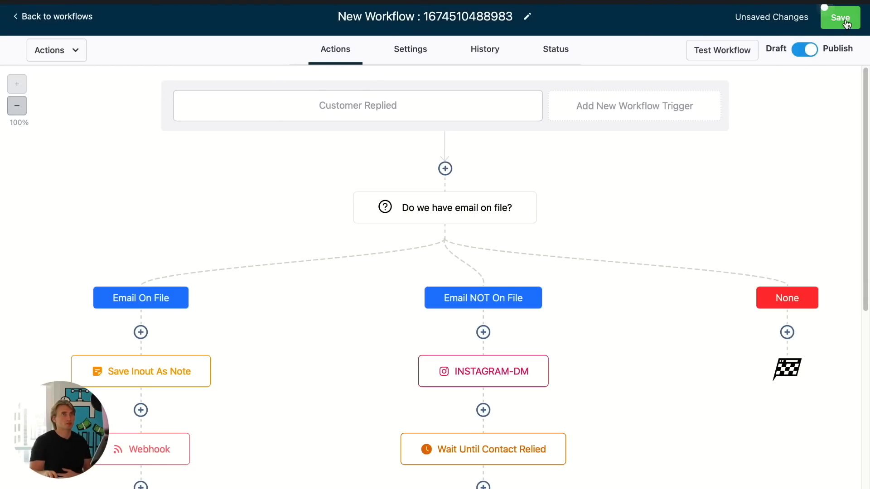
left_click(844, 18)
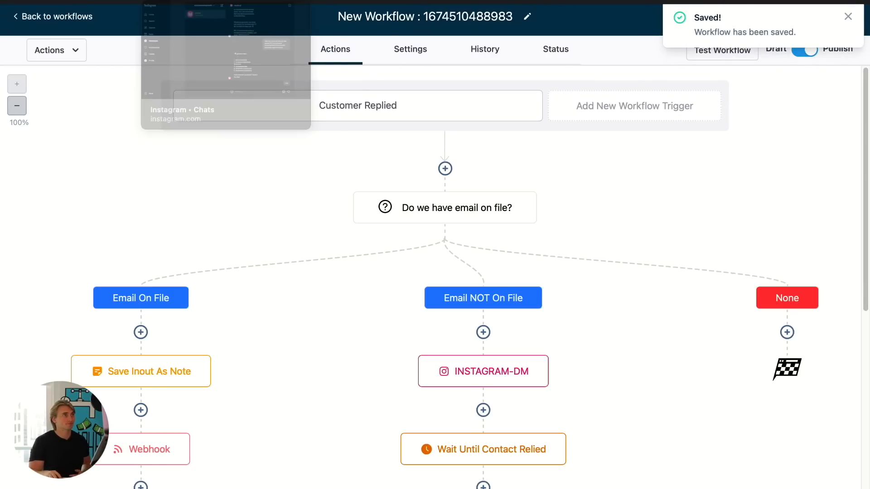
- Return to Instagram and send Hey to the nochi.ai conversation again
left_click(190, 1)
type("Hey")
key("Return")
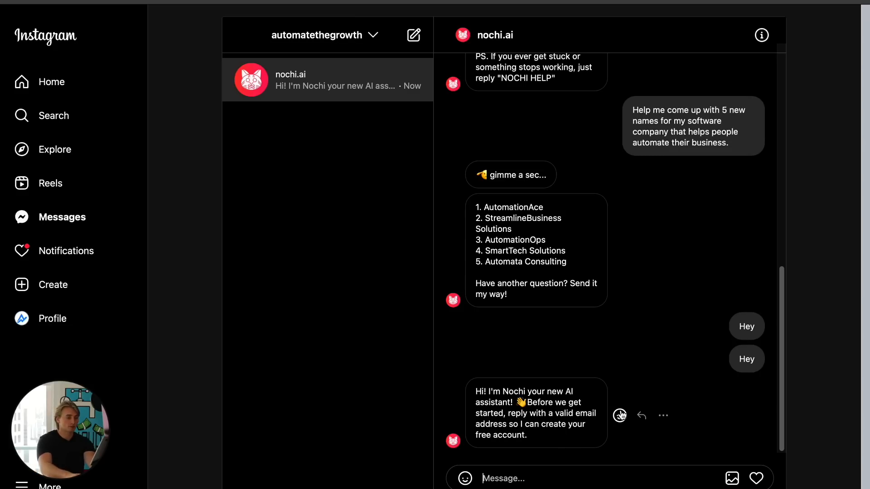
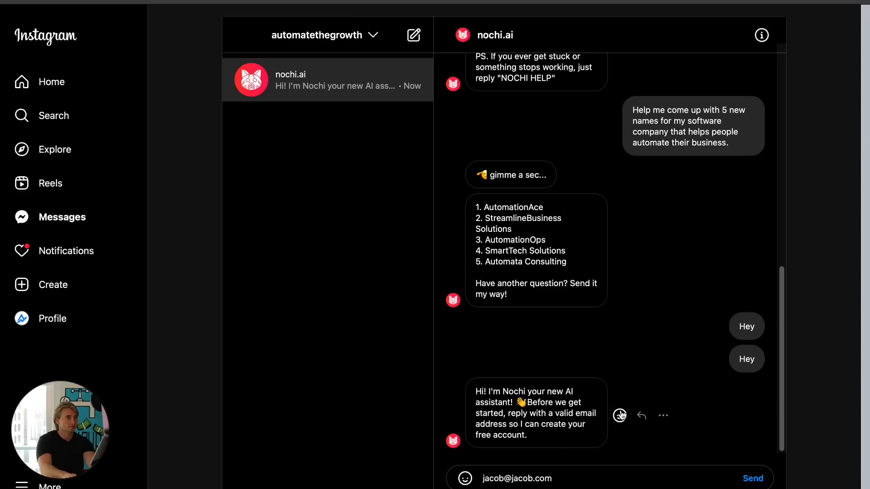
- Reply in the conversation with the contact's e-mail address
key("Return")
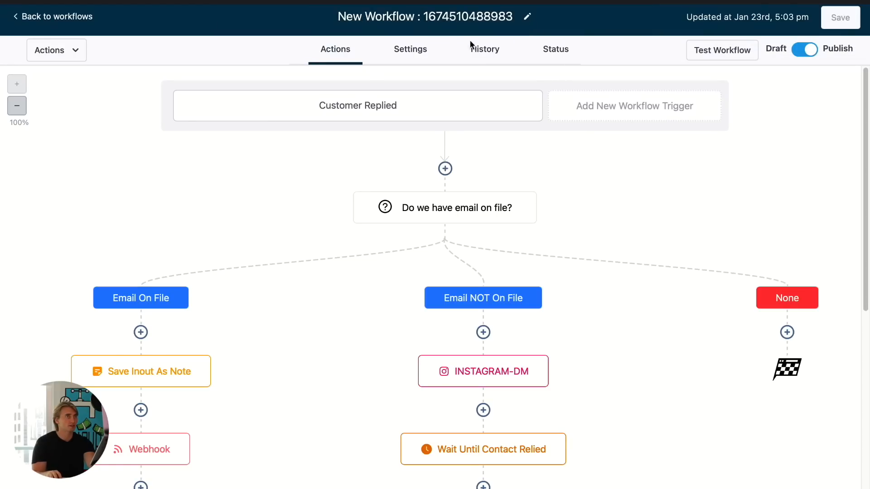
- Review the workflow's action logs in its history, then return to the actions view
left_click(483, 50)
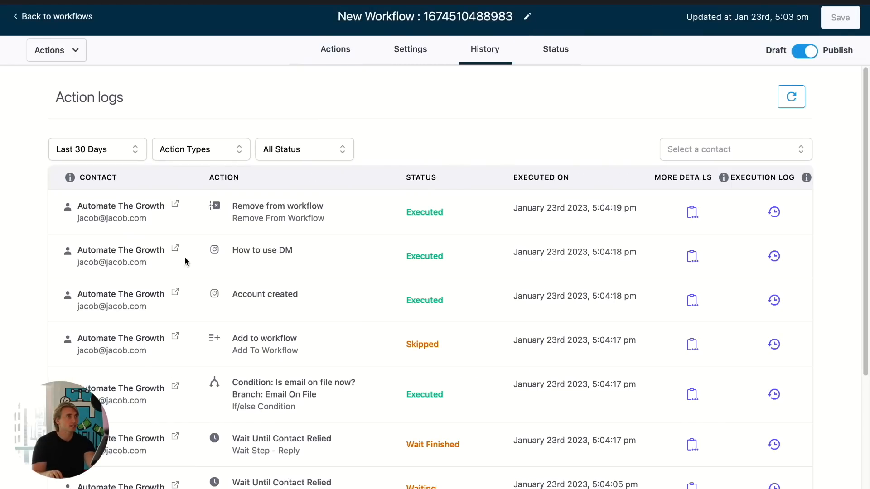
left_click(334, 53)
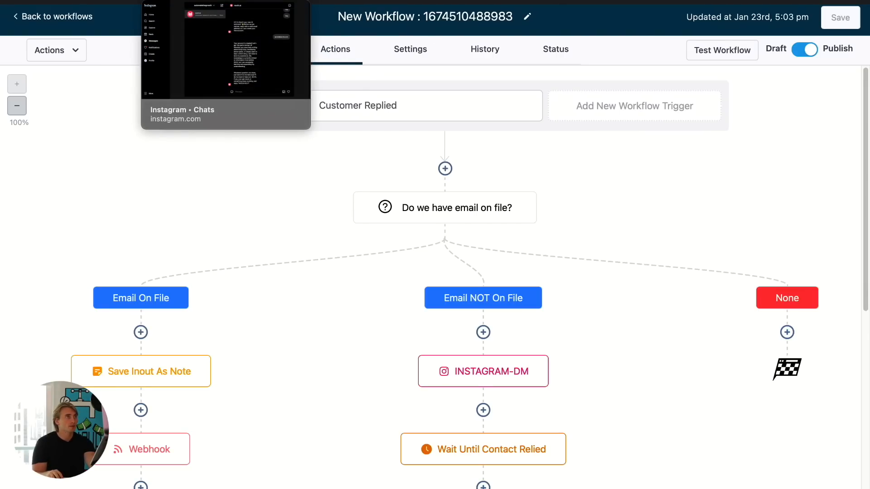
- Send the question What is 5x5? in the nochi.ai conversation
left_click(243, 91)
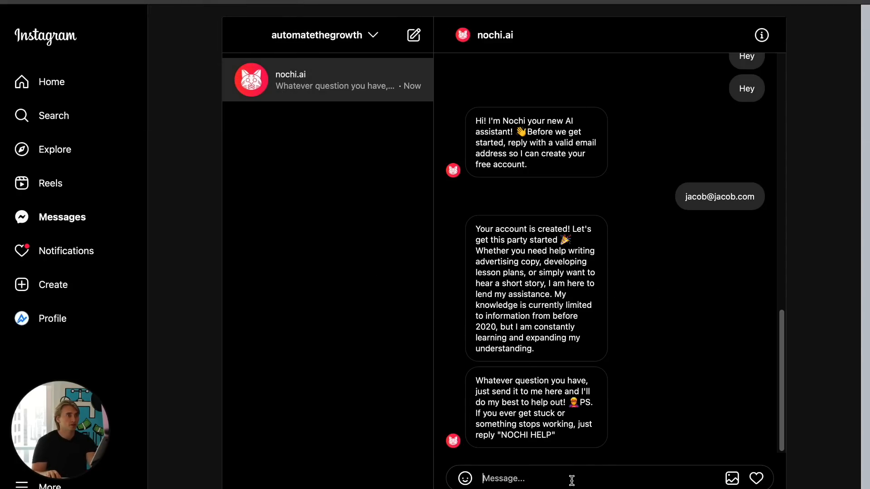
type("What is")
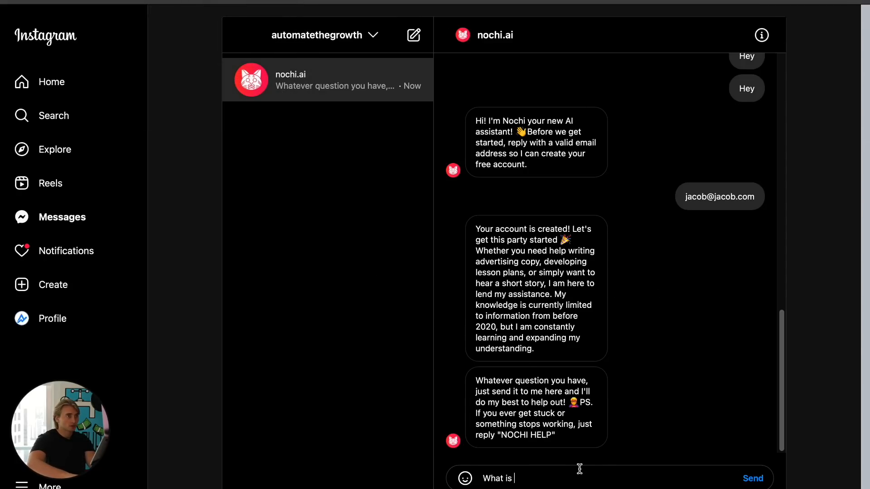
type(" 5x5?")
key("Return")
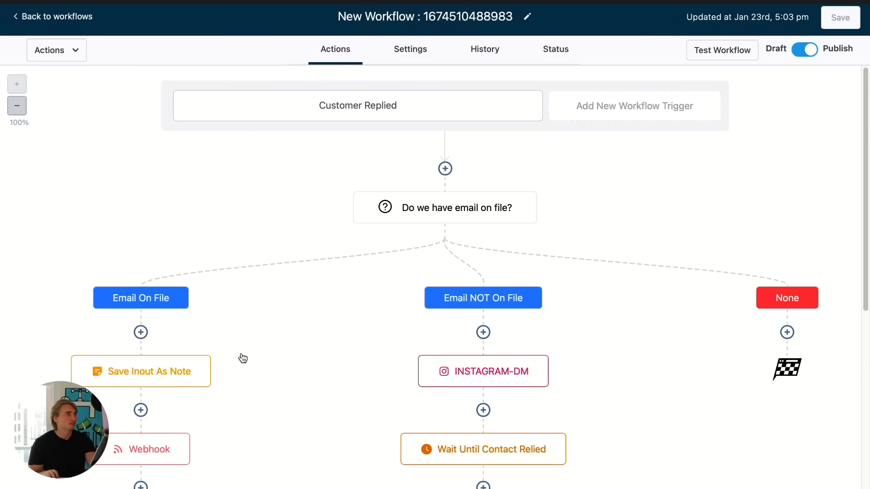
- Check the workflow's history and current status for the contact
left_click(485, 61)
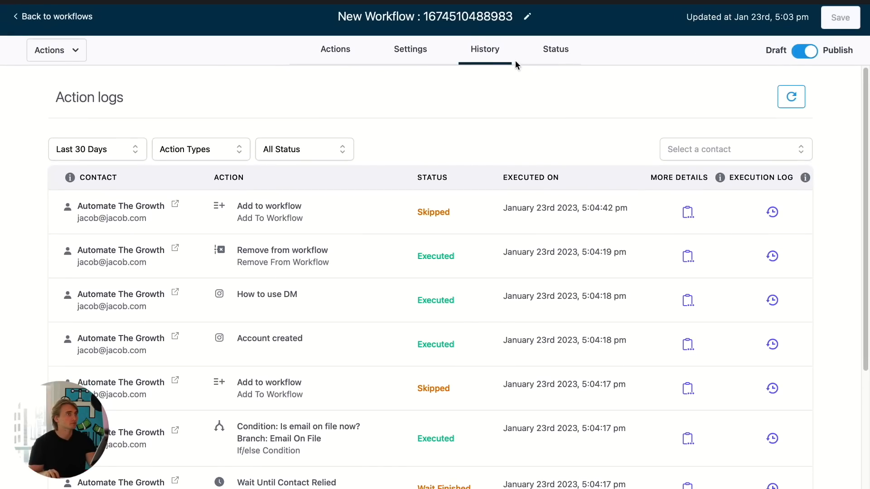
left_click(550, 50)
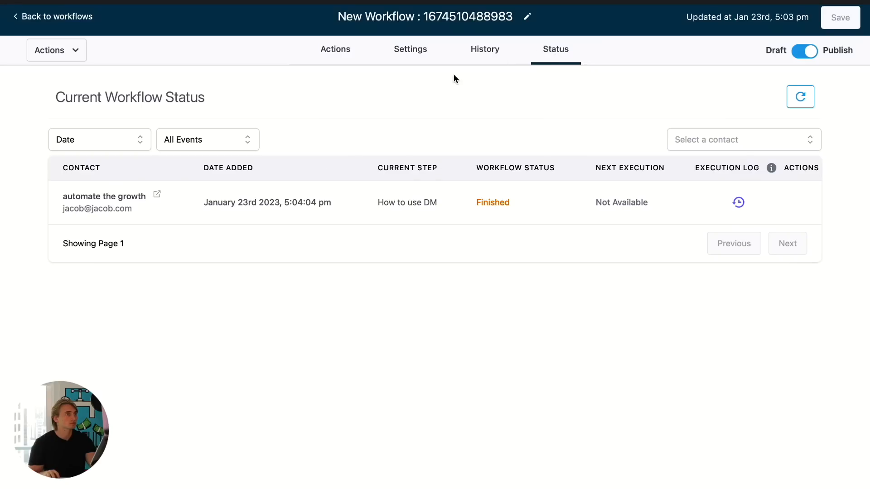
- Turn on Allow Multiple in the workflow settings, save the workflow and return to its actions
left_click(399, 48)
scroll(326, 333, "down", 2)
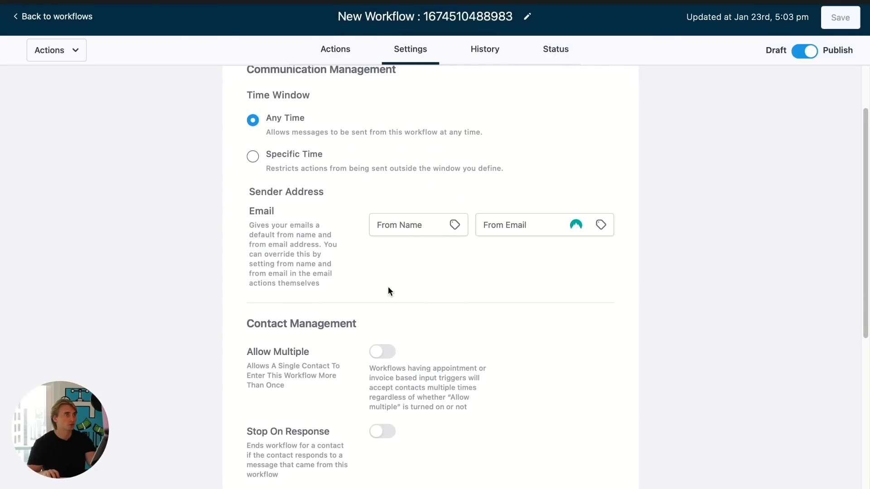
left_click(382, 352)
left_click(841, 17)
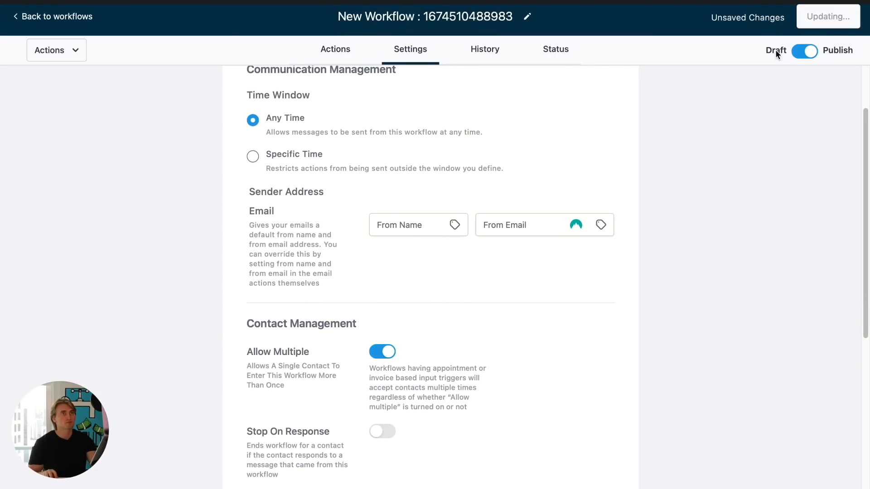
left_click(331, 50)
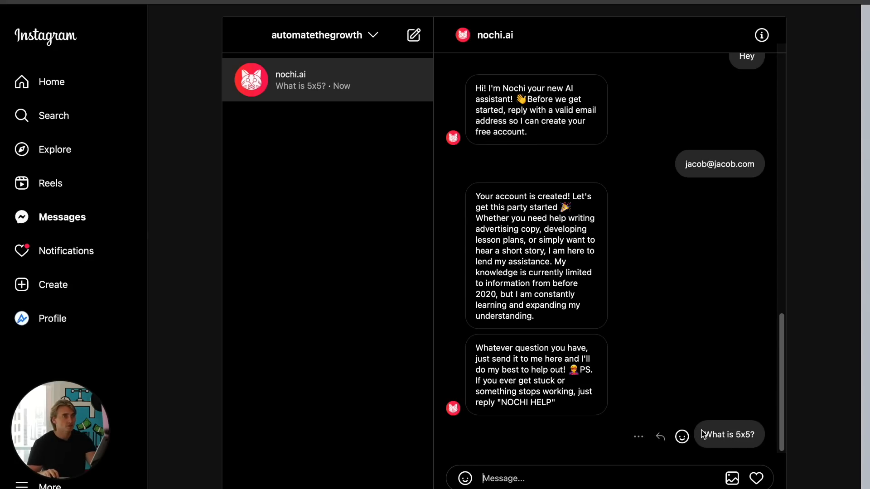
- Copy the What is 5x5? message and send it again in the conversation
left_click_drag(702, 435, 773, 431)
key("ctrl+c")
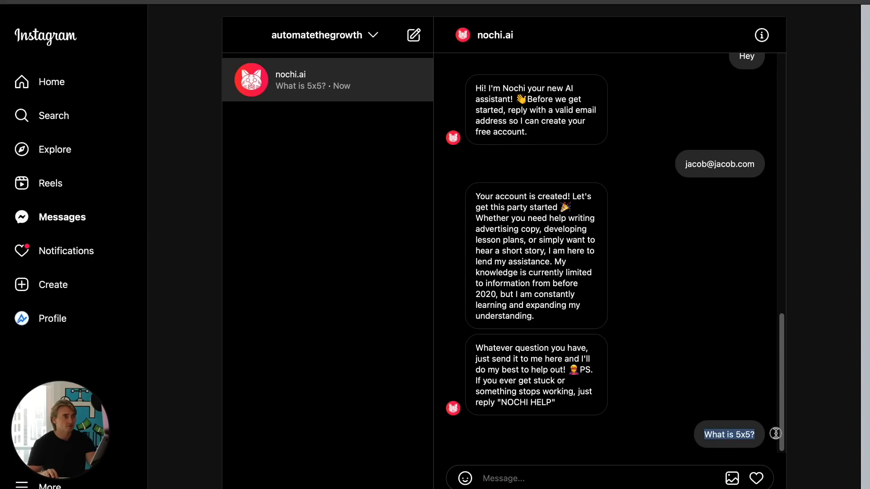
left_click(546, 482)
key("ctrl+v")
key("Return")
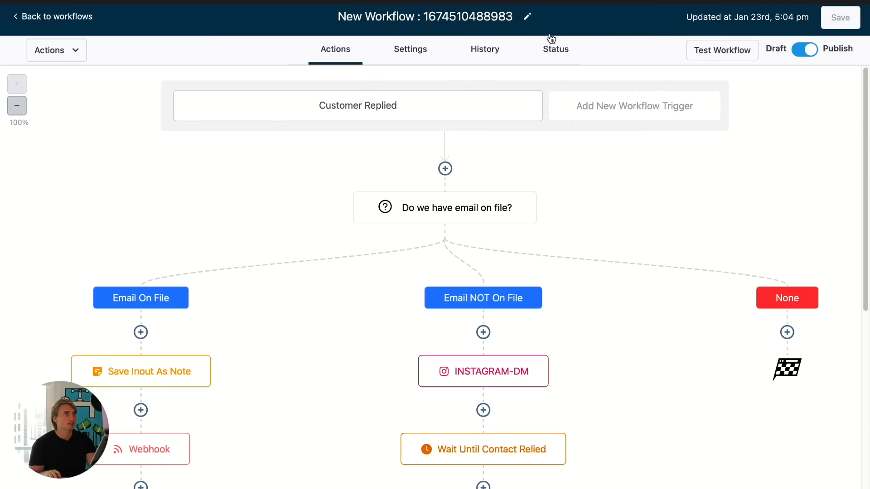
- Switch to the Zap and test the Catch Hook trigger again
left_click(493, 54)
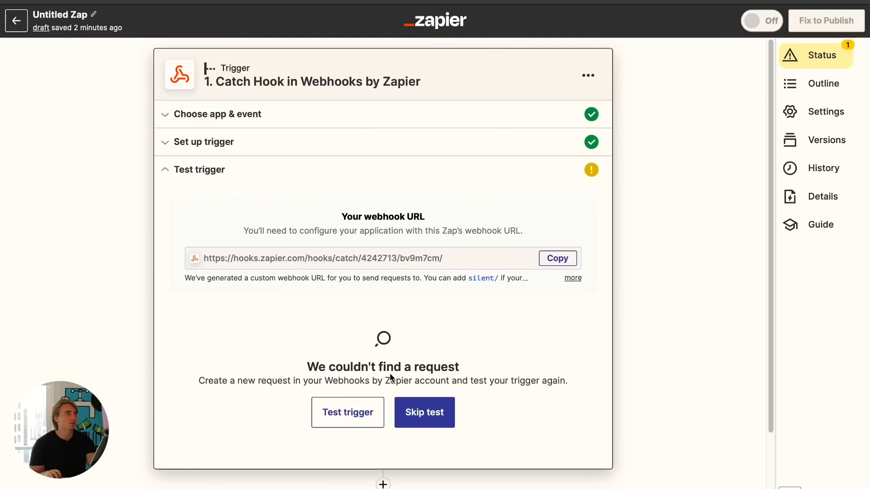
left_click(350, 415)
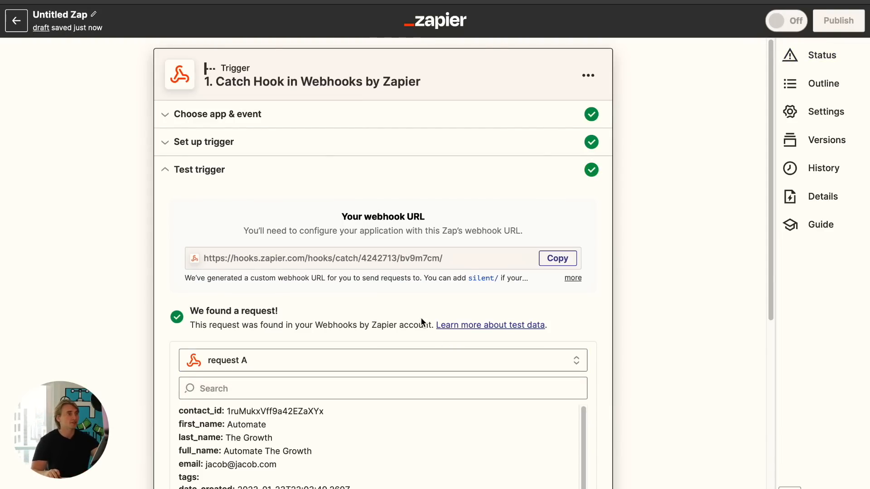
- Examine the received request data, including the message body and customData question fields
scroll(421, 317, "down", 3)
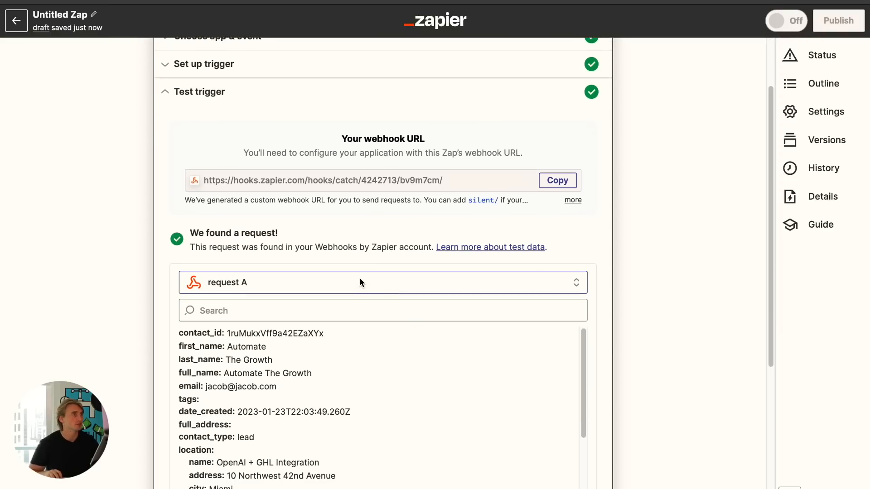
scroll(235, 276, "down", 4)
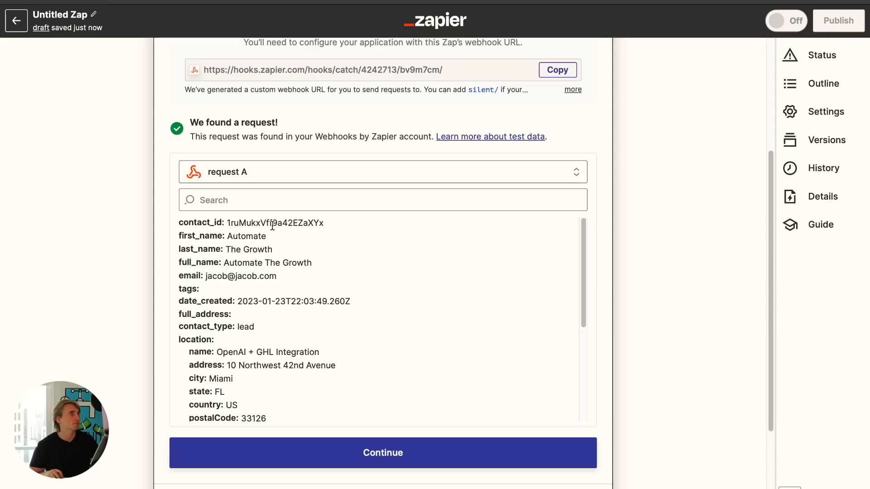
scroll(275, 234, "down", 10)
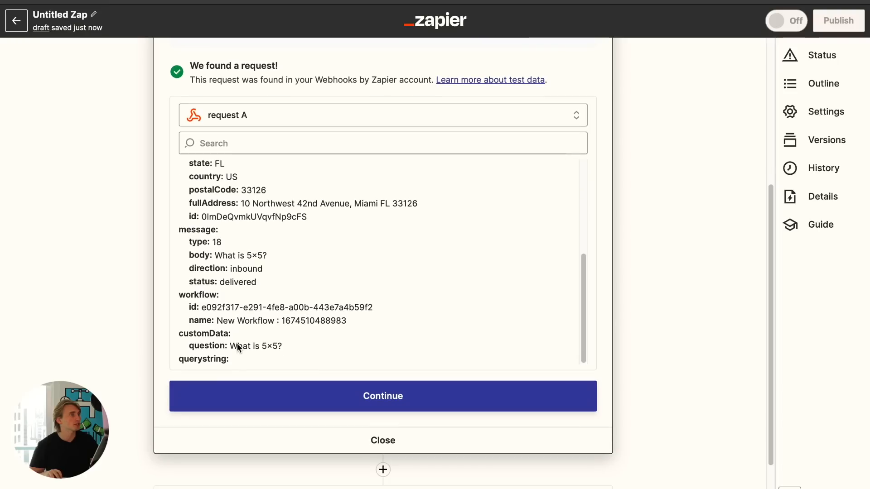
left_click_drag(191, 347, 162, 349)
left_click(320, 347)
left_click(162, 349)
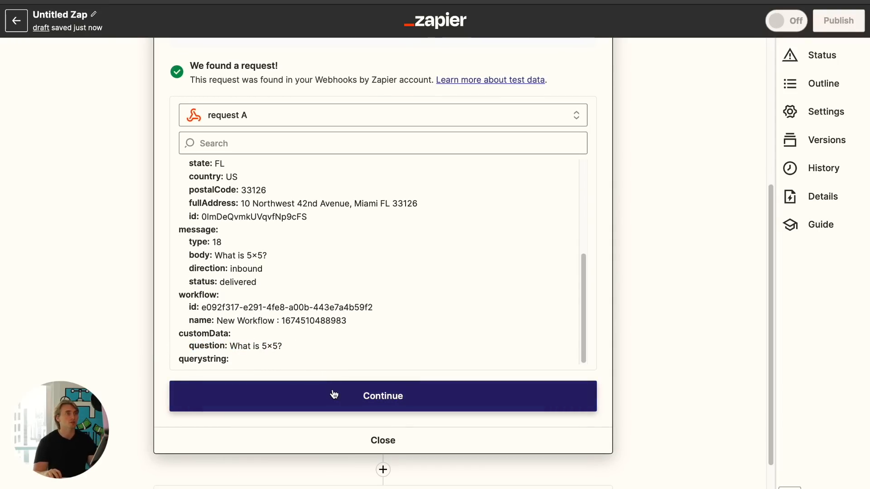
- Continue to a new action step and choose the OpenAI (ChatGPT) app
left_click(330, 394)
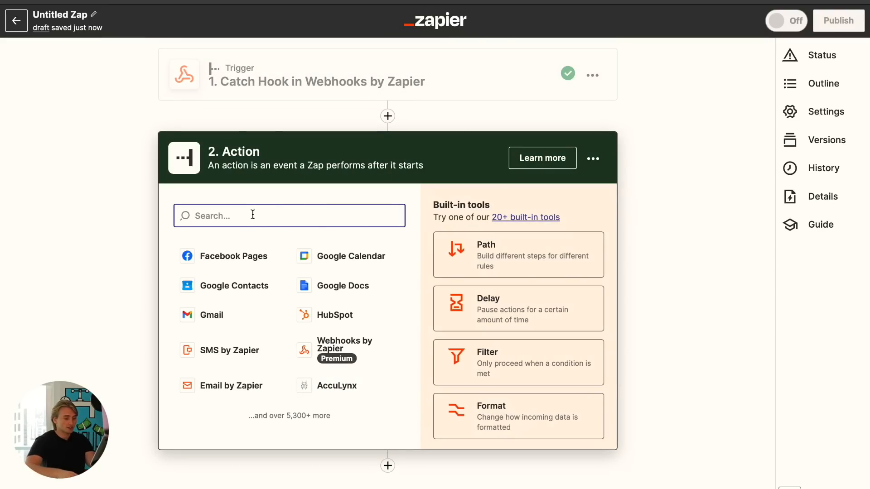
type("openai")
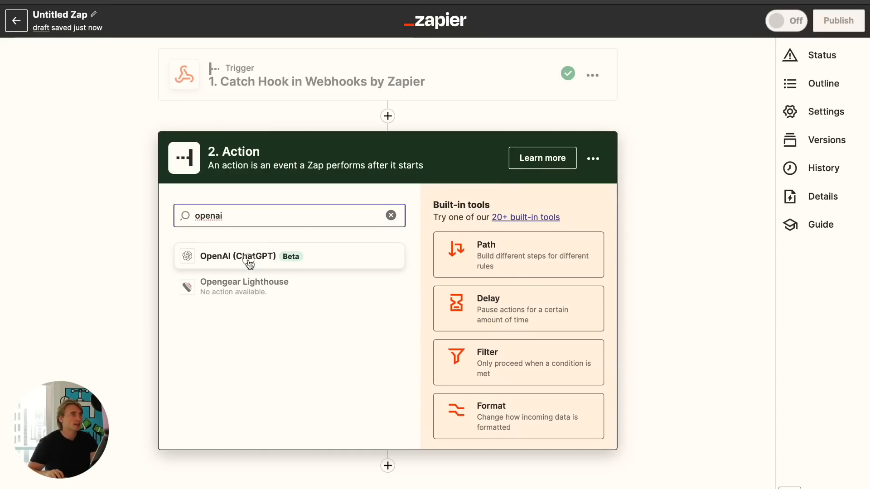
left_click(249, 262)
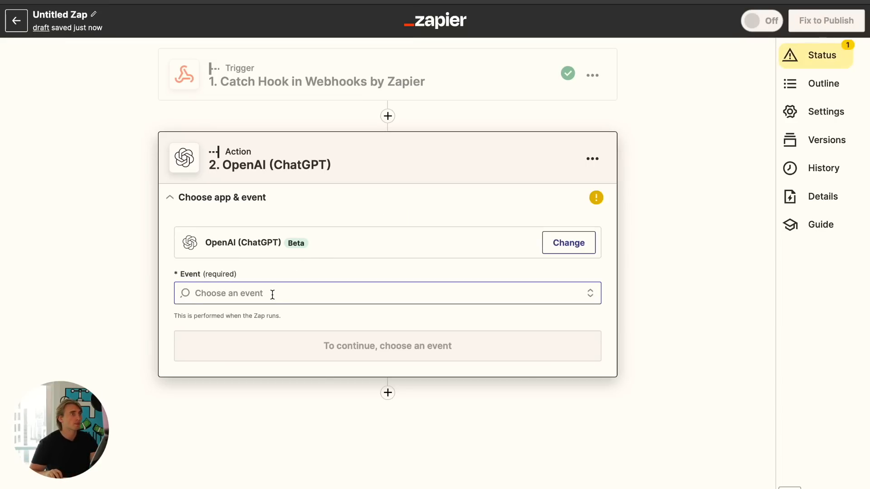
- Set the action event to Send Prompt and continue
left_click(273, 293)
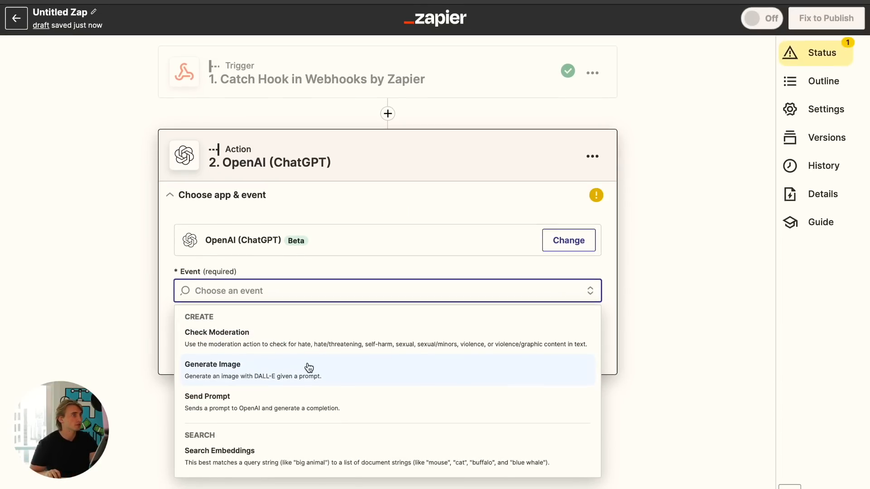
left_click(281, 408)
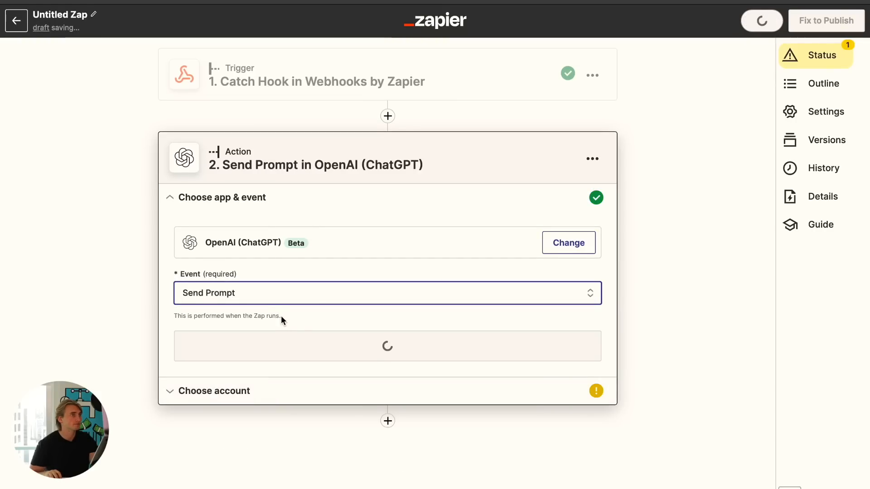
left_click(385, 348)
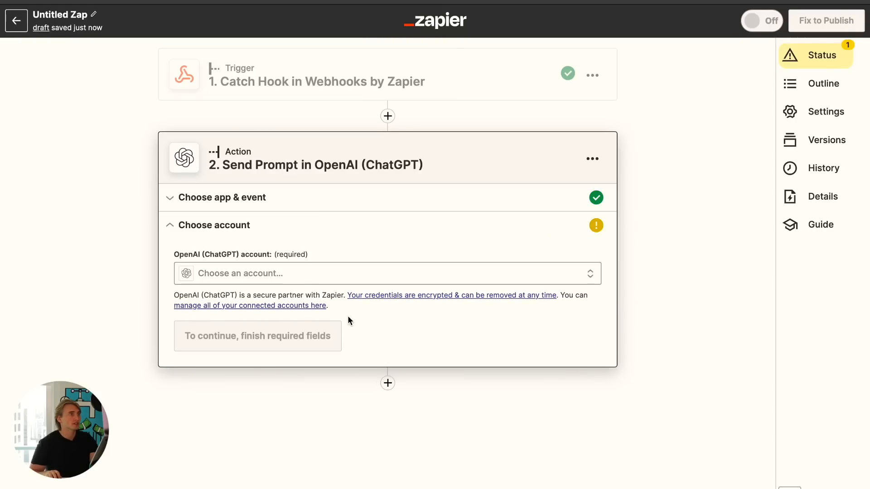
- Select the OpenAI #4 account for the action and continue
left_click(291, 274)
left_click(236, 361)
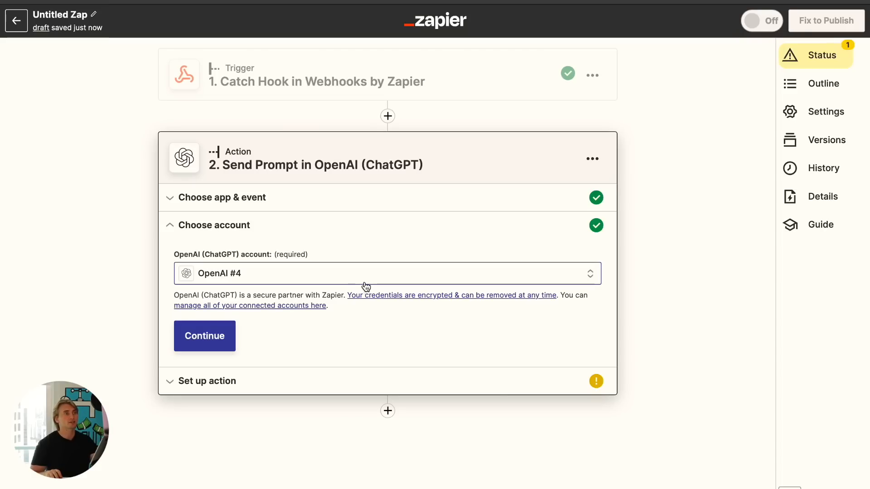
left_click(192, 339)
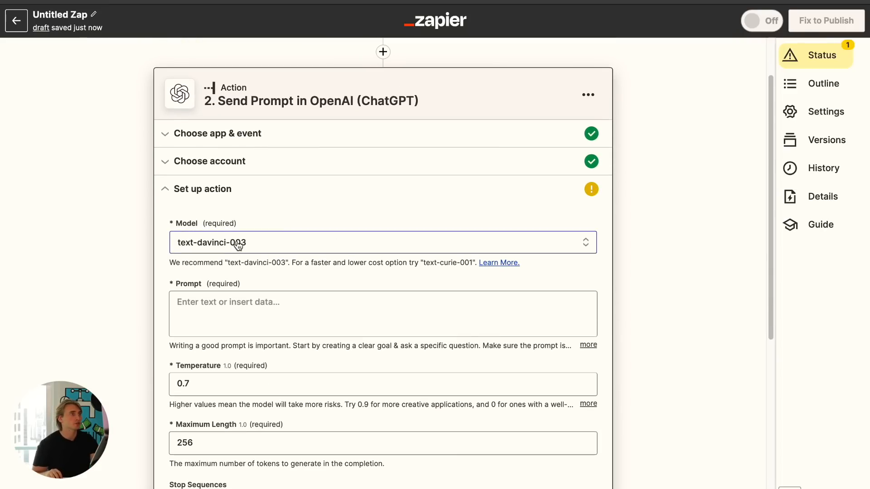
- Keep the text-davinci-003 model and insert the webhook's Custom Data Question field as the prompt
left_click(276, 240)
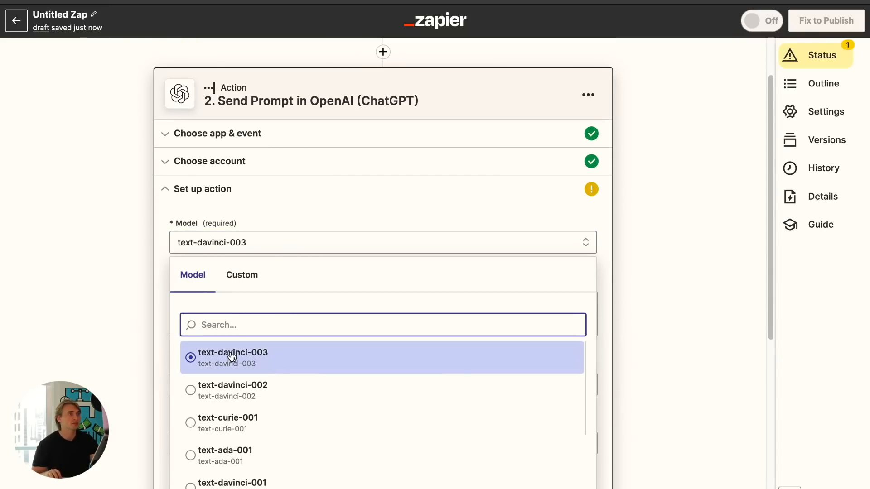
left_click(127, 324)
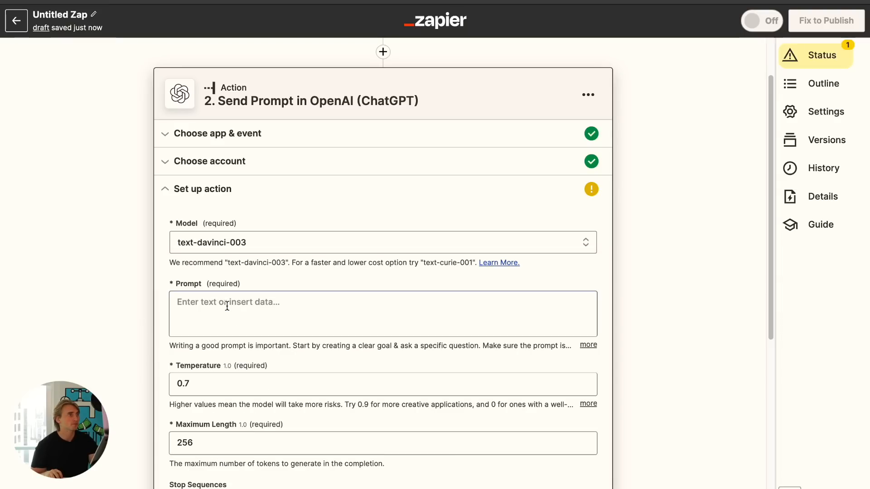
left_click(250, 303)
left_click(251, 474)
scroll(227, 363, "down", 5)
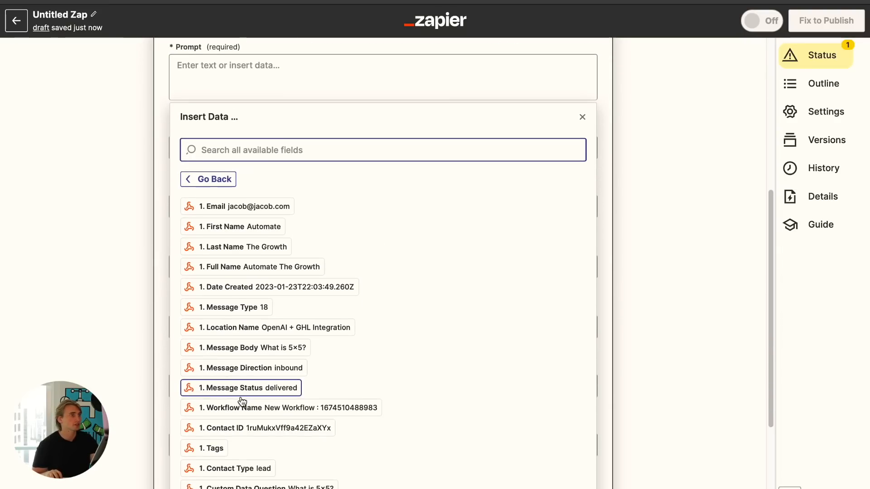
scroll(274, 467, "down", 2)
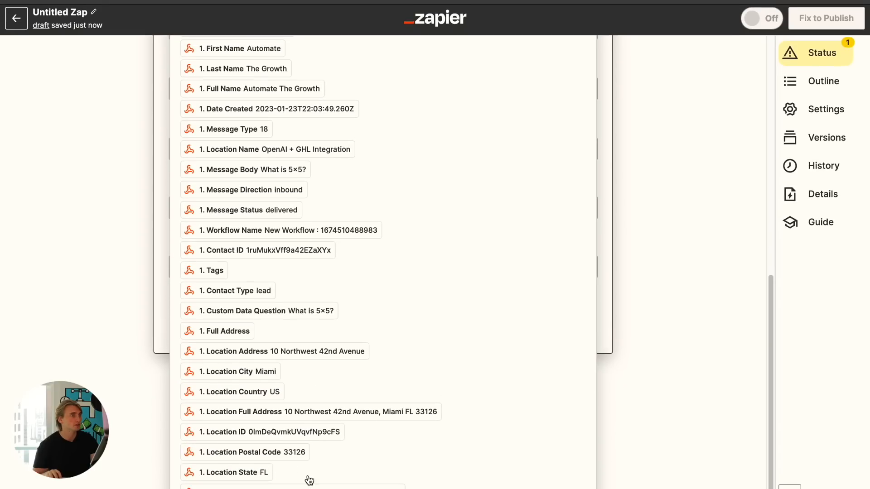
left_click(265, 315)
left_click(120, 237)
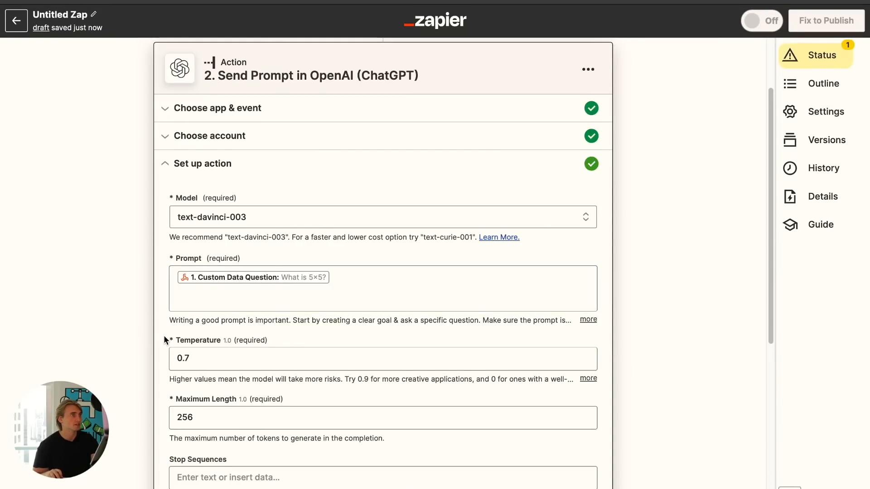
- Set the Maximum Length to 1500 tokens
scroll(268, 300, "down", 3)
left_click(232, 316)
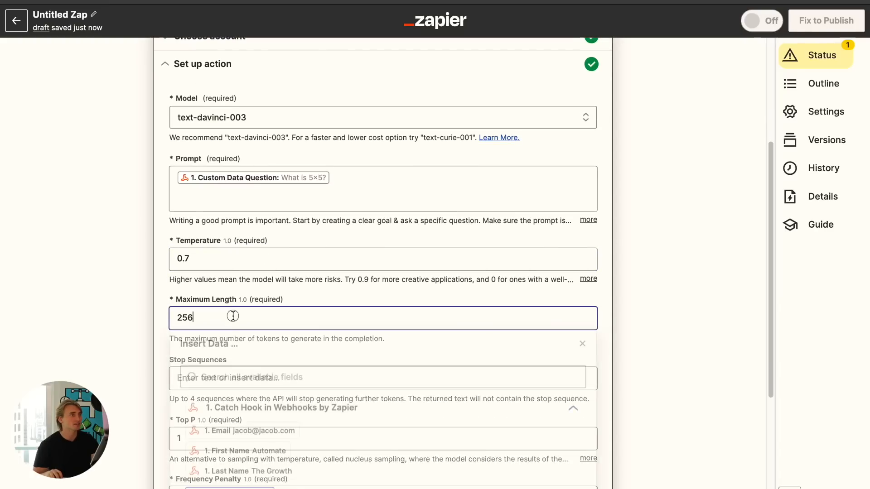
double_click(233, 316)
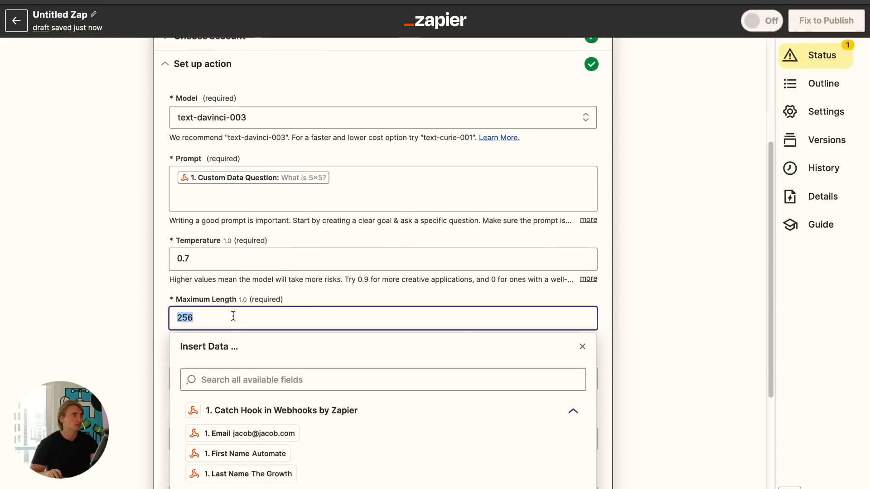
type("1500")
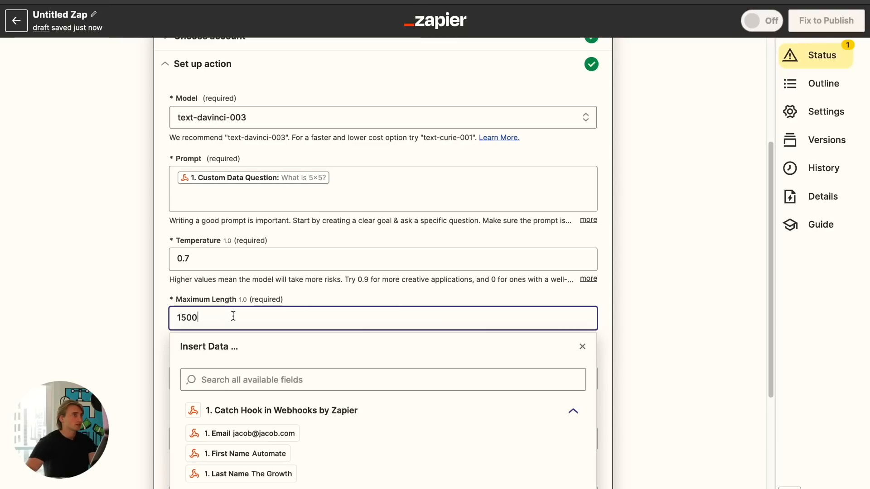
left_click(126, 320)
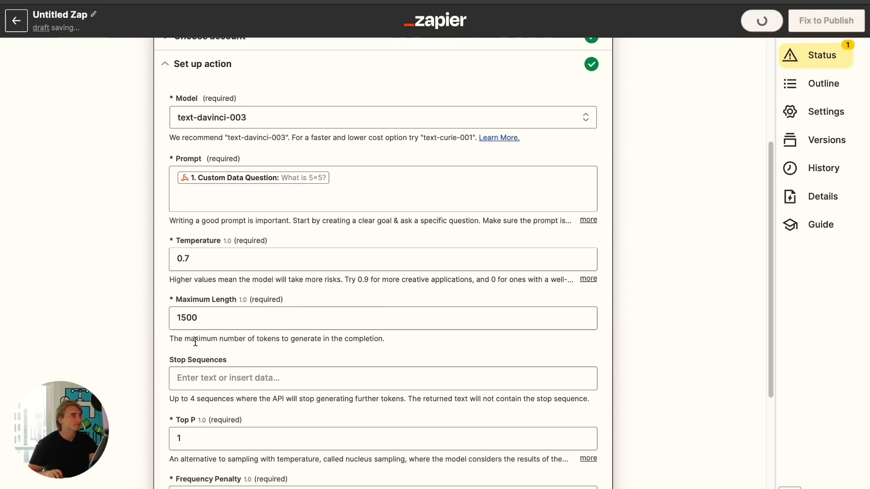
- Continue past the remaining prompt settings and test the Send Prompt action
scroll(195, 342, "down", 1)
scroll(183, 323, "down", 2)
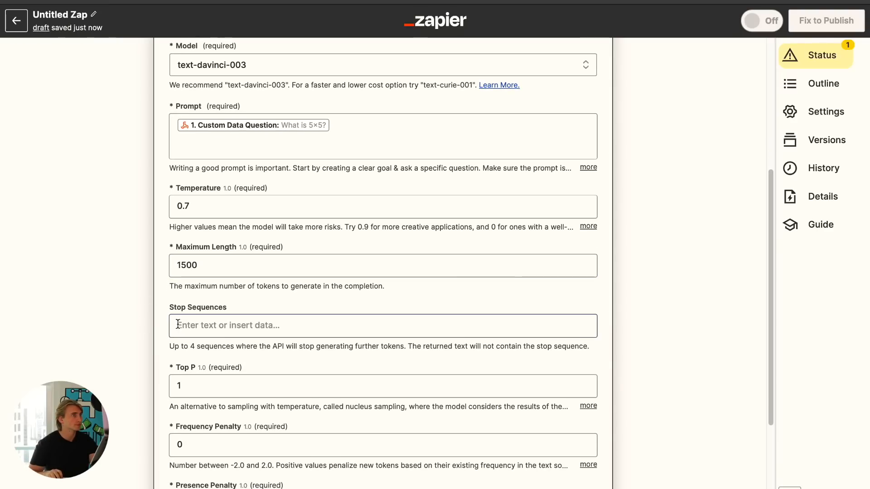
scroll(179, 330, "down", 3)
left_click(234, 330)
scroll(200, 317, "down", 2)
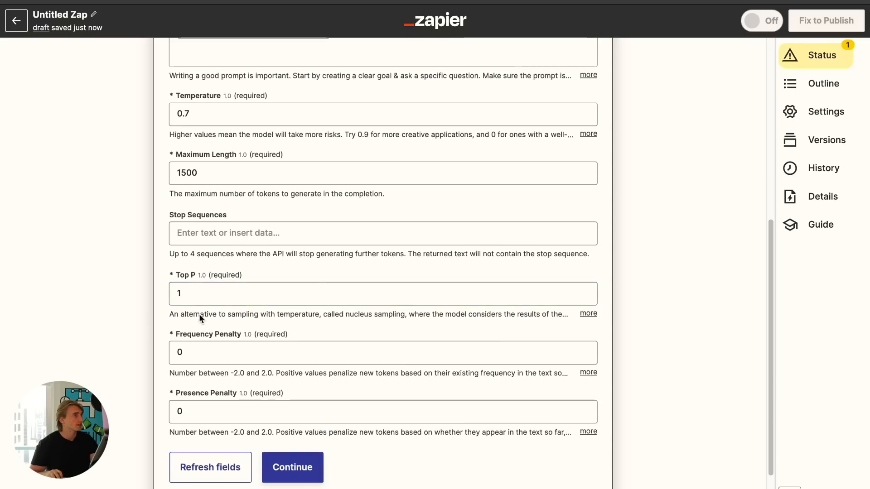
scroll(229, 257, "up", 3)
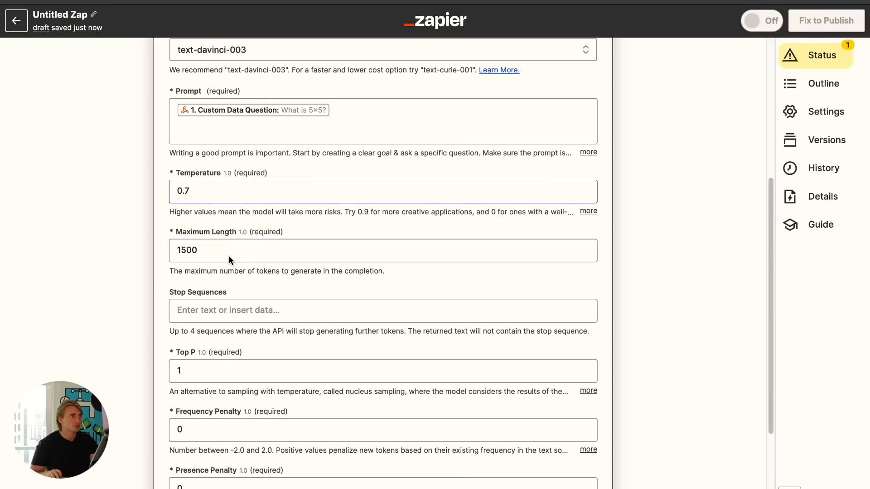
scroll(204, 266, "down", 4)
scroll(208, 275, "down", 2)
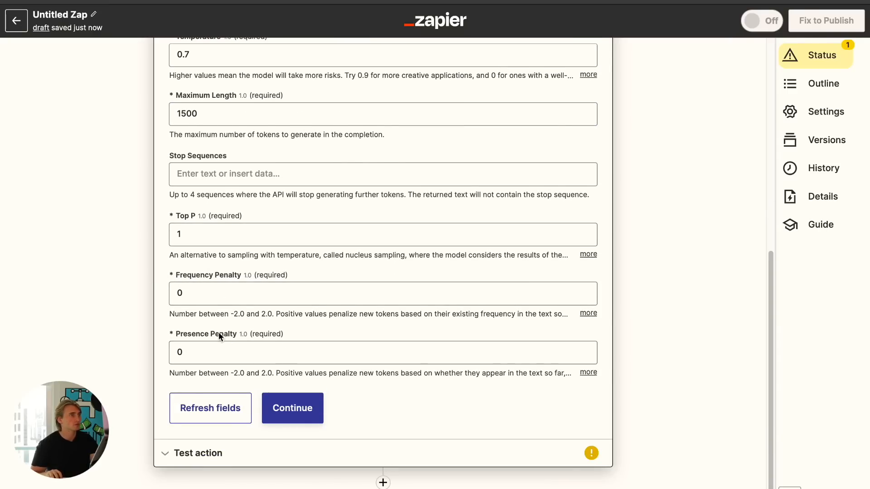
left_click(310, 409)
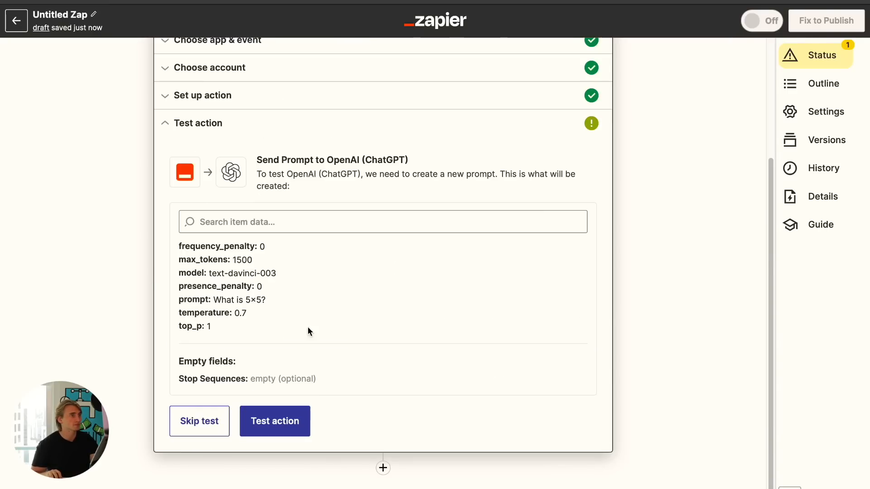
left_click(285, 423)
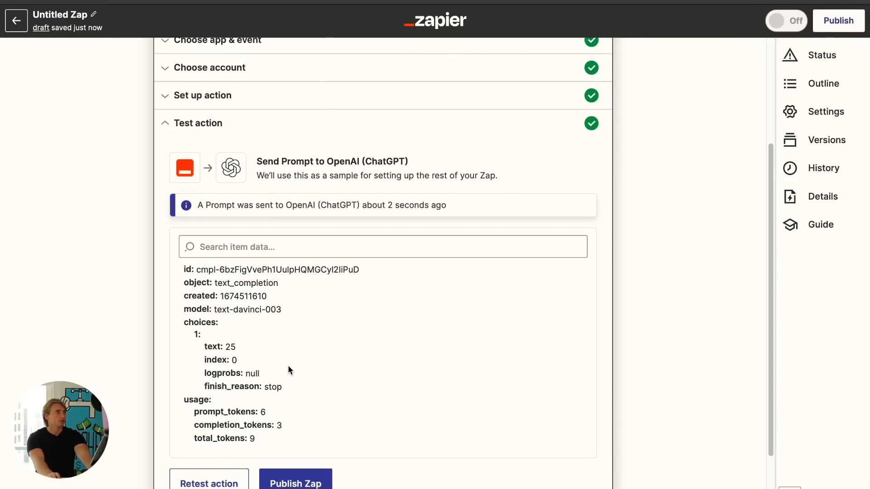
- Inspect the returned completion text in the test result and close the action panel
left_click_drag(237, 346, 223, 344)
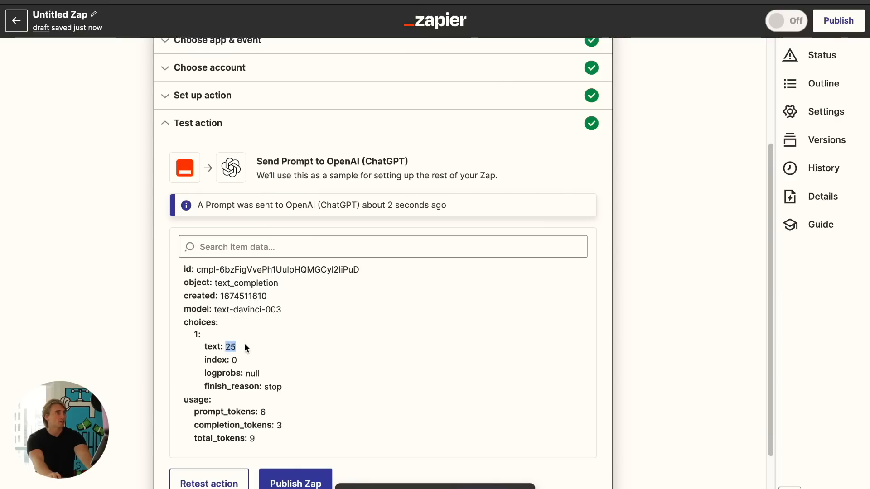
scroll(244, 345, "down", 3)
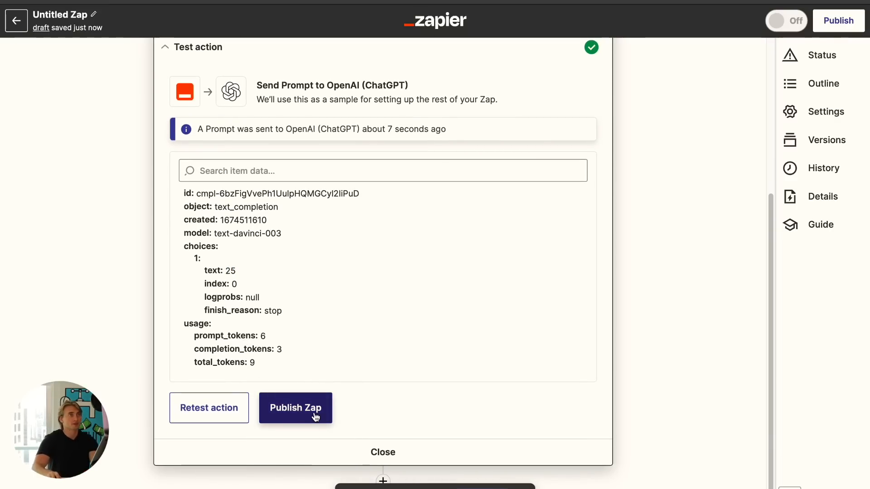
mouse_move(317, 487)
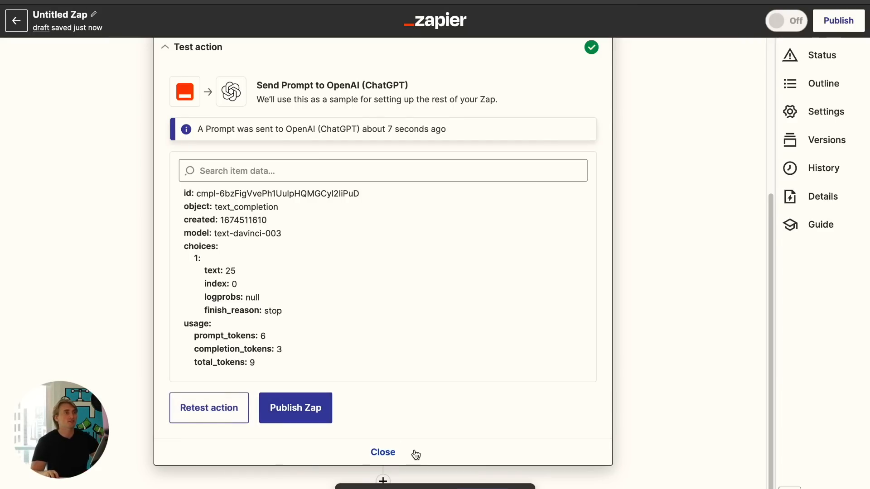
left_click(383, 452)
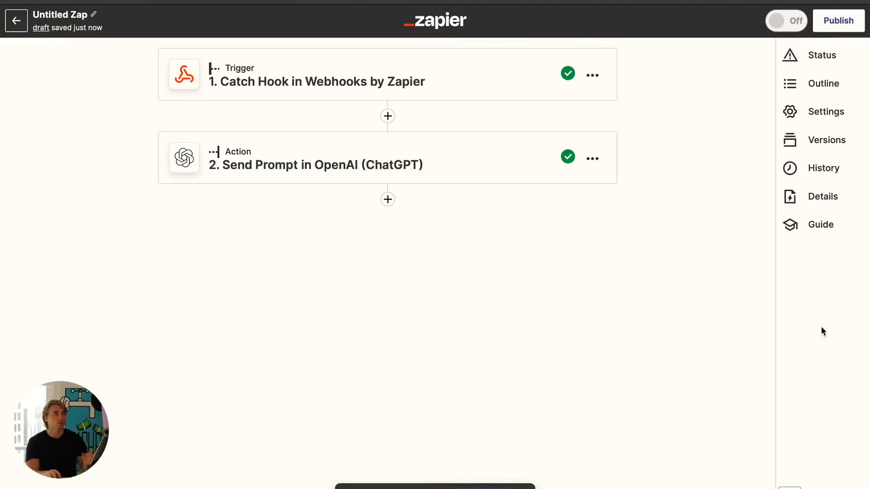
- Add a third action using the LeadConnector app with the Add/Update Contact event
left_click(393, 200)
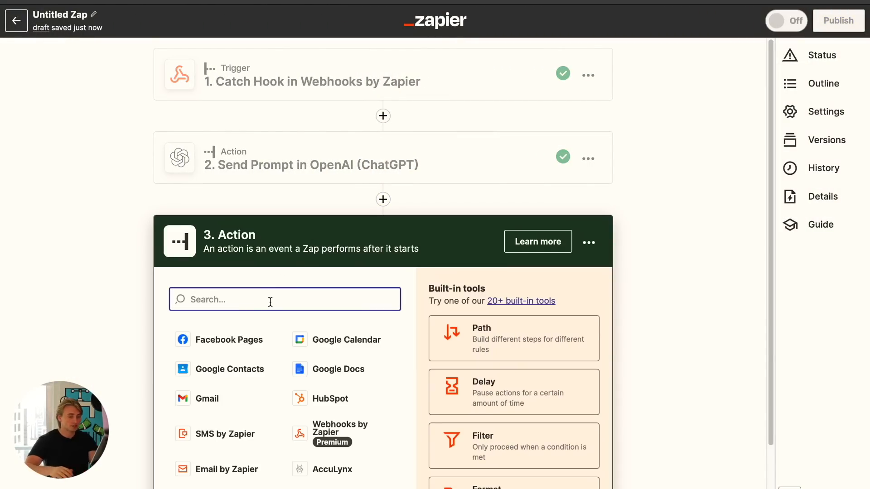
type("lead")
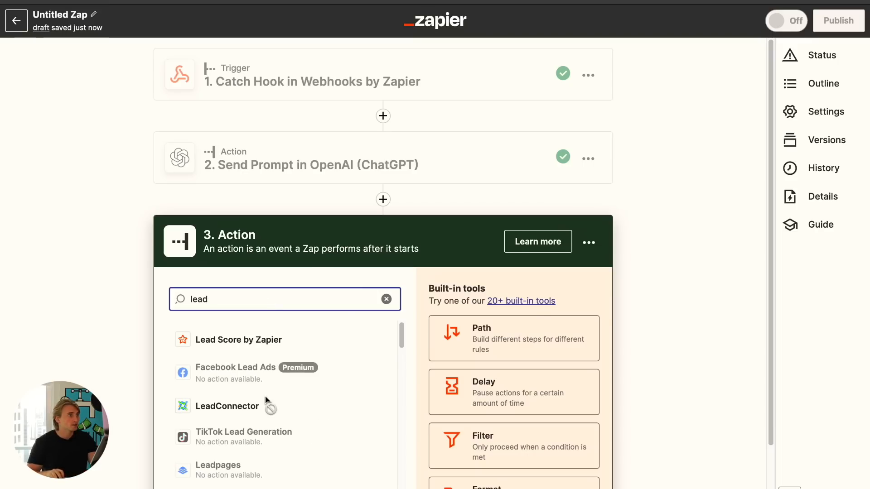
left_click(276, 406)
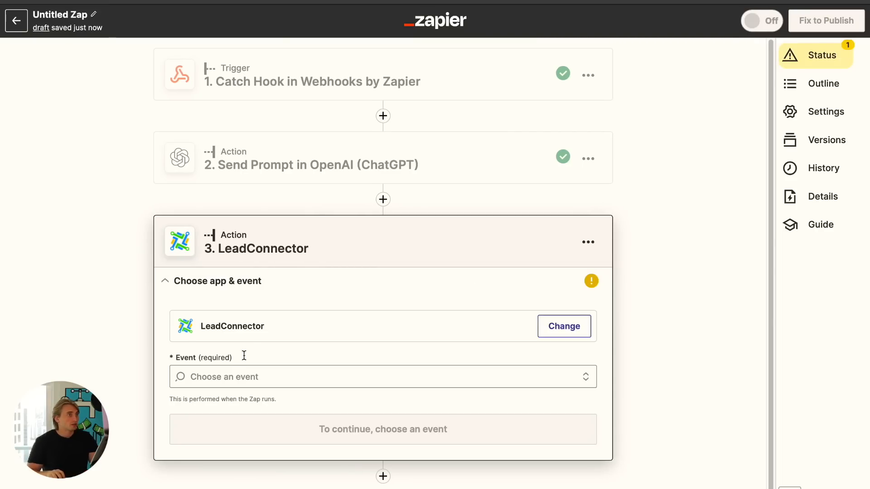
left_click(255, 377)
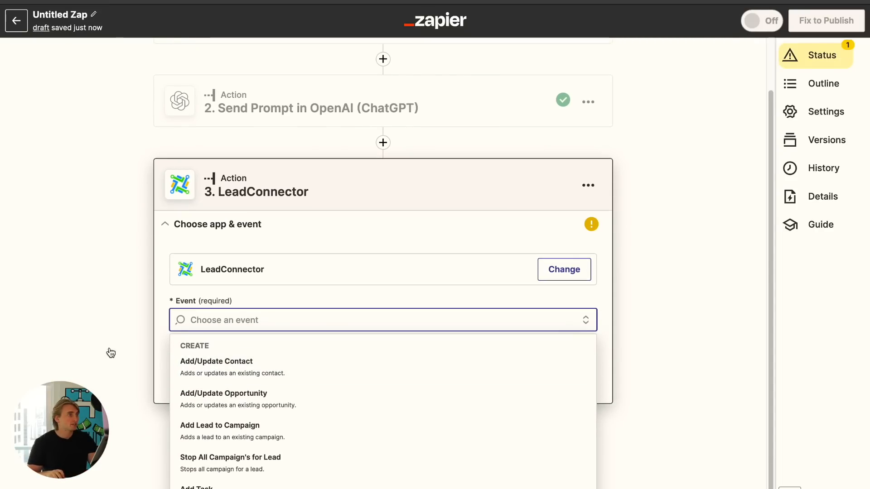
left_click(238, 374)
left_click(311, 385)
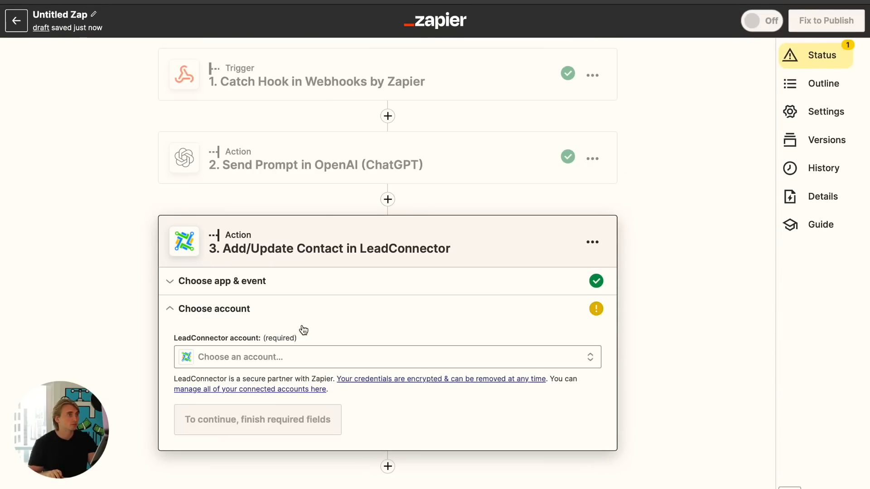
- Select the LeadConnector #20 account for the action and continue
left_click(240, 361)
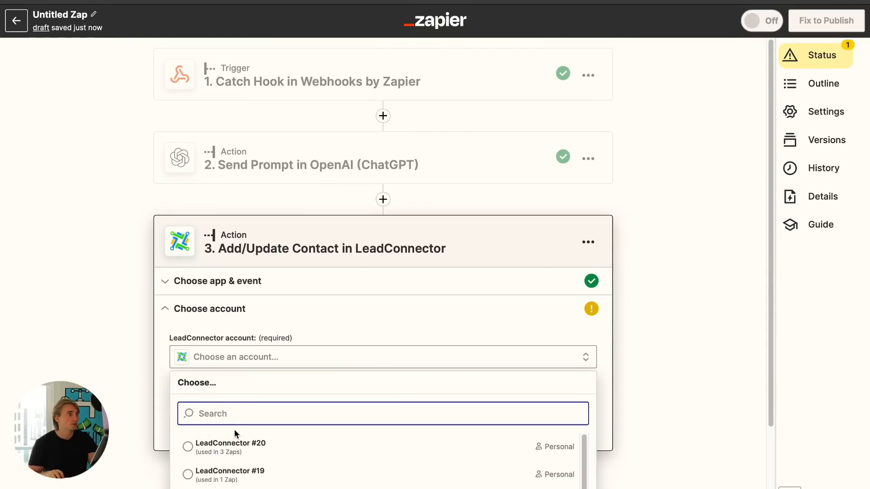
left_click(231, 444)
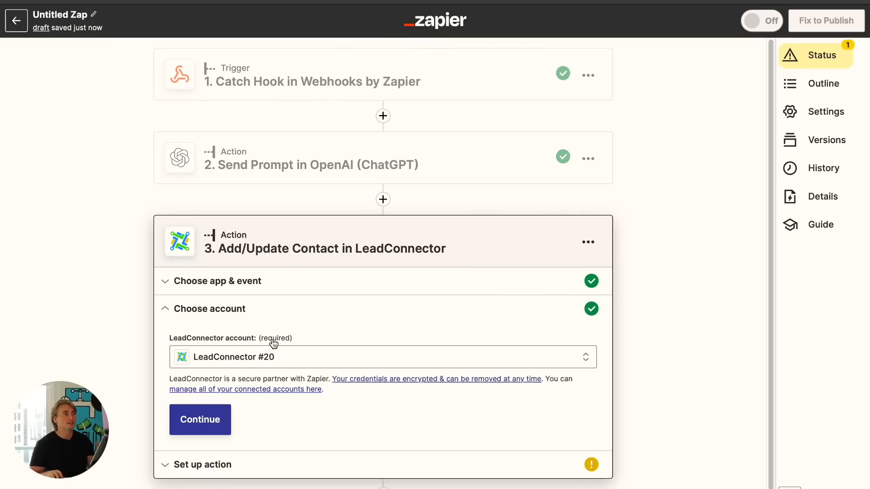
left_click(217, 427)
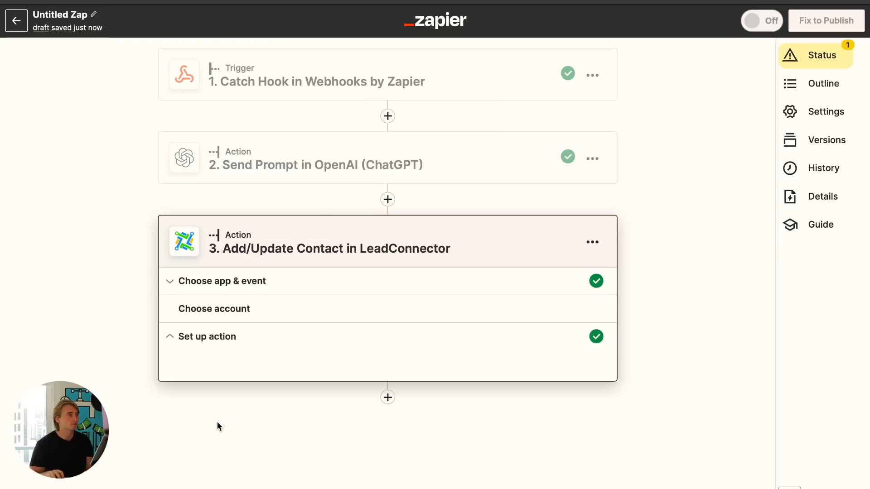
- Map the webhook's First Name, Last Name and Email fields into the contact's matching fields
left_click(208, 327)
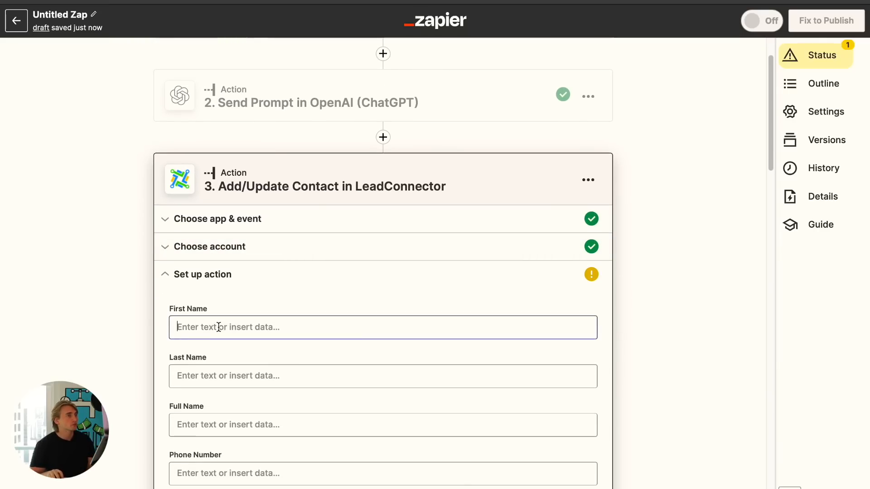
left_click(268, 362)
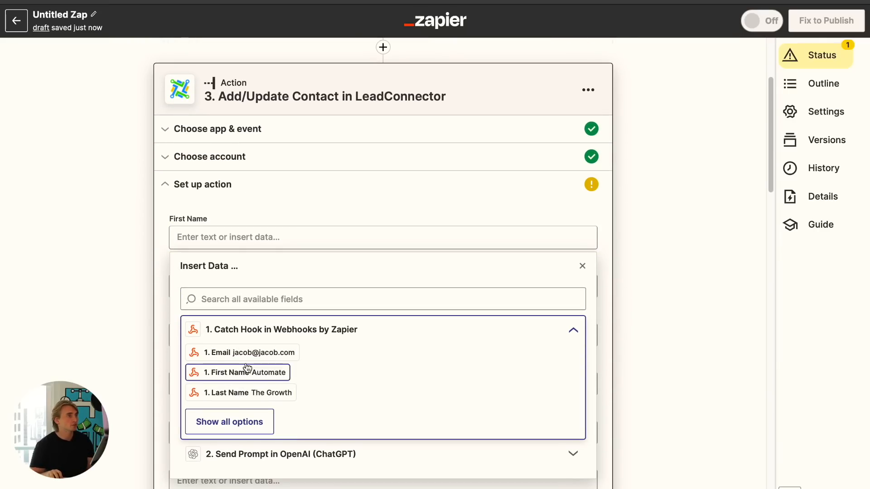
left_click(272, 405)
left_click(249, 287)
left_click(265, 380)
left_click(243, 442)
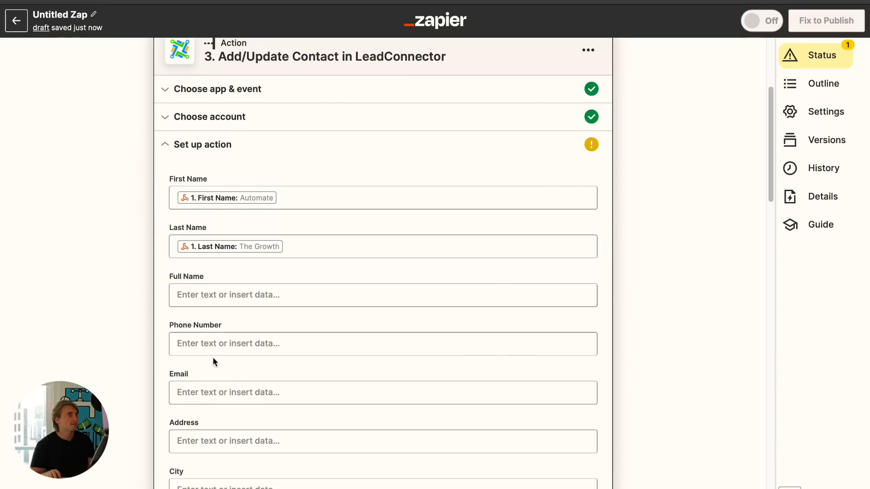
left_click(209, 393)
left_click(239, 397)
left_click(256, 359)
left_click(135, 305)
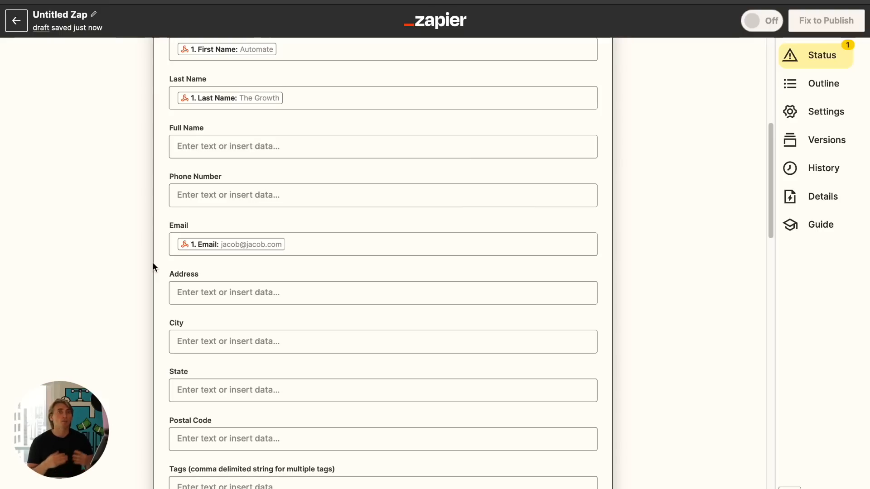
left_click(306, 240)
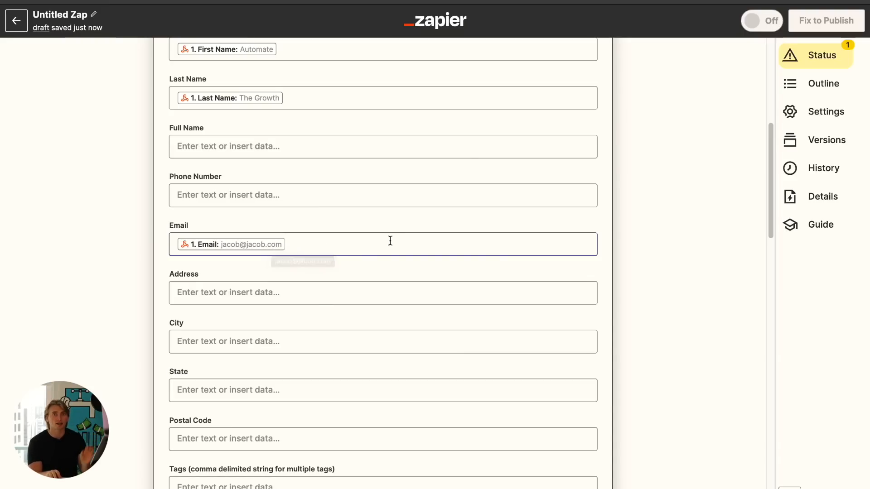
left_click(80, 266)
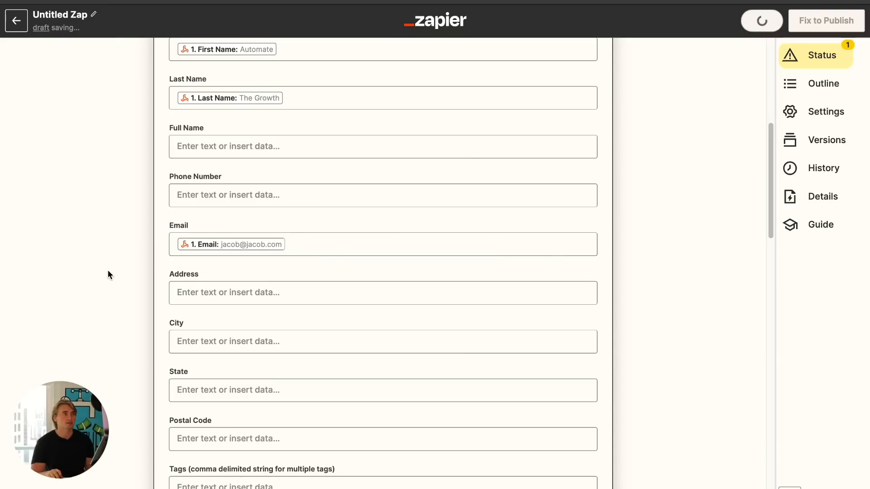
- Map the OpenAI step's Choices Text output into the contact's AI Answer field
scroll(181, 204, "down", 1)
scroll(252, 186, "down", 10)
left_click(225, 358)
scroll(239, 367, "down", 1)
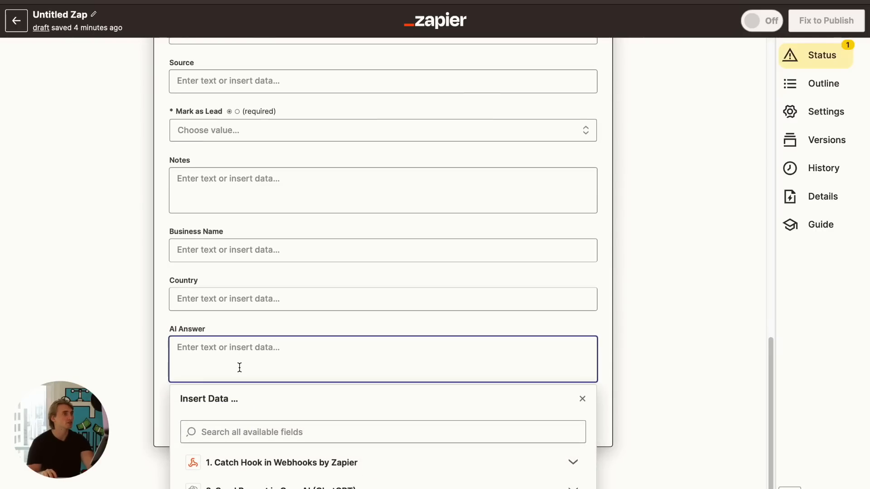
left_click(284, 464)
scroll(294, 412, "down", 2)
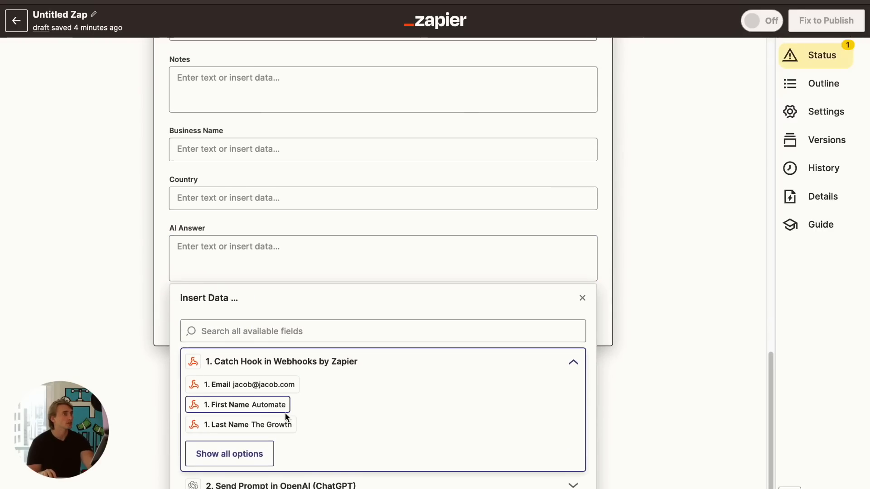
left_click(230, 458)
left_click(195, 366)
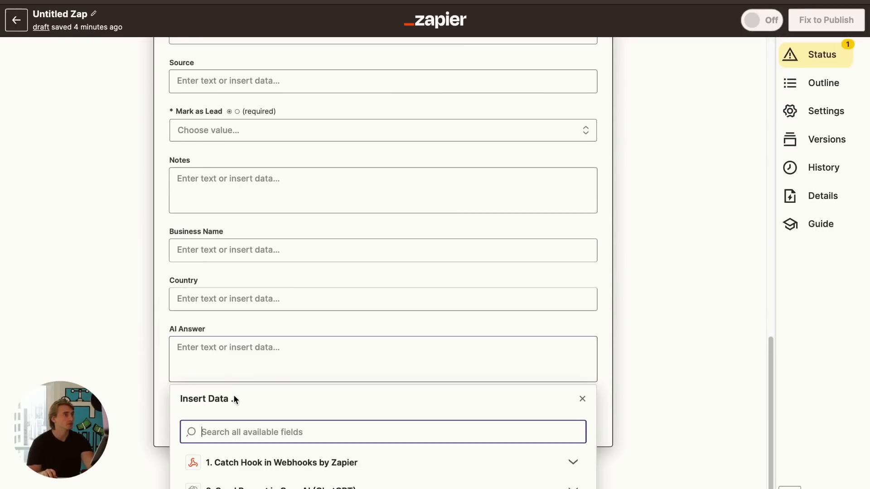
scroll(281, 396, "down", 2)
left_click(281, 396)
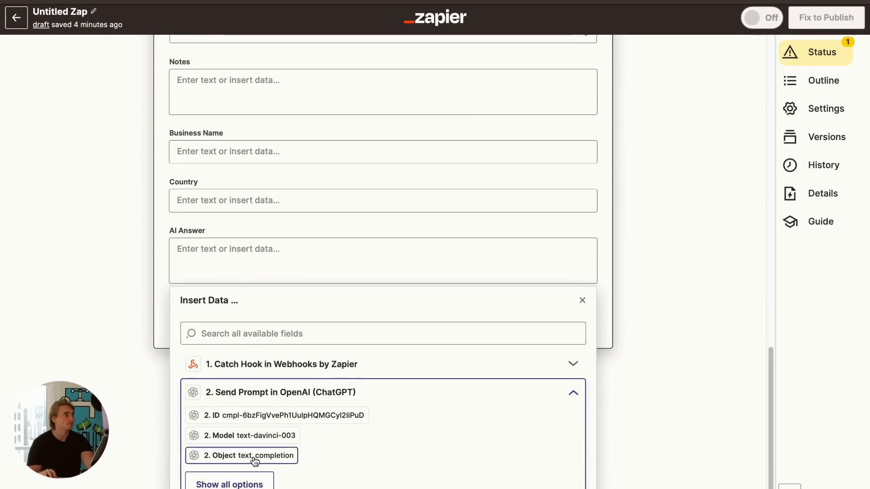
left_click(240, 483)
scroll(245, 471, "down", 3)
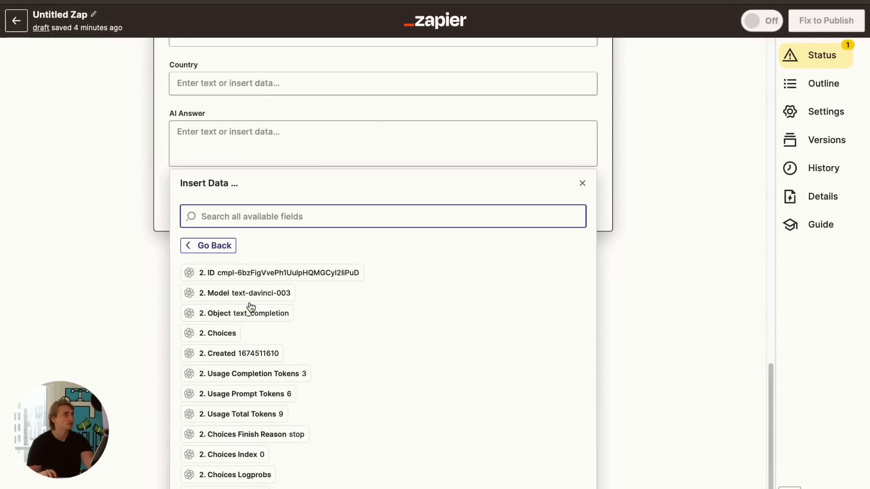
left_click(231, 488)
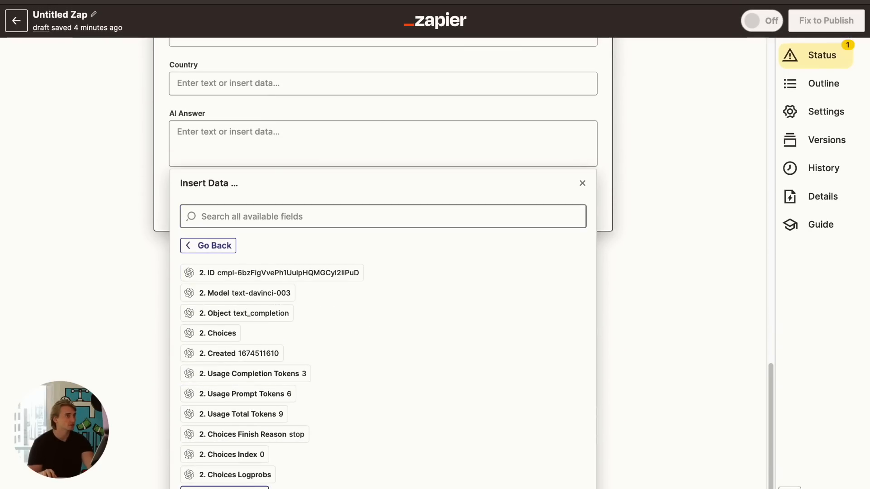
left_click(144, 281)
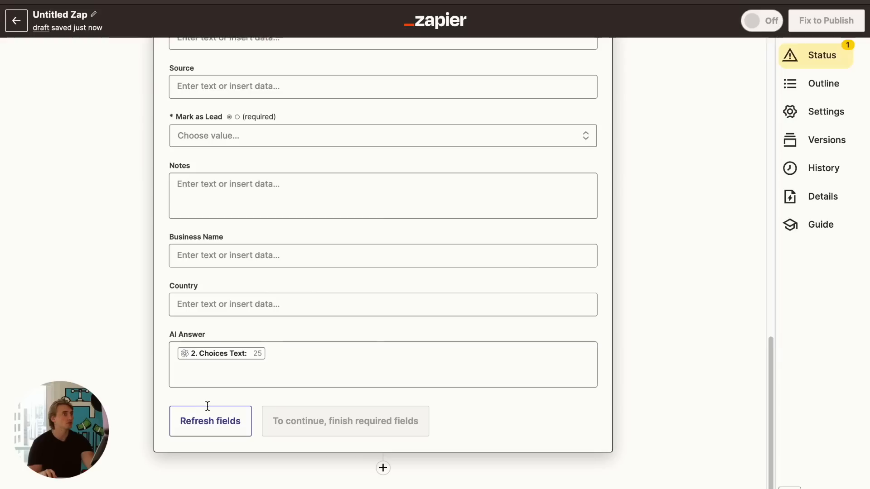
- Set Mark as Lead to True and continue to the contact test preview
scroll(292, 360, "up", 8)
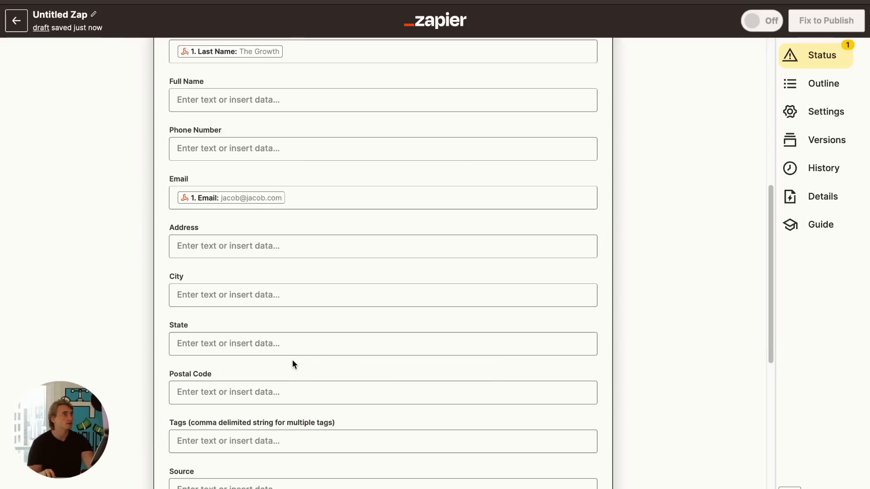
scroll(291, 358, "down", 1)
left_click(223, 428)
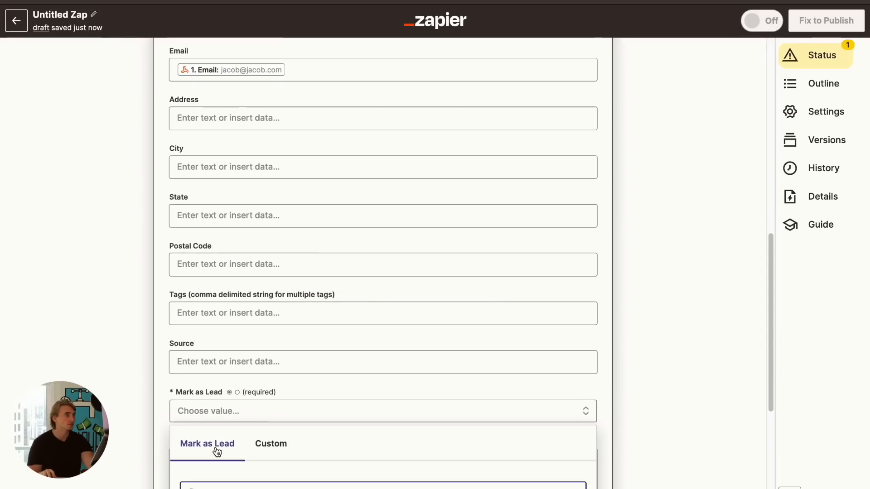
left_click(210, 473)
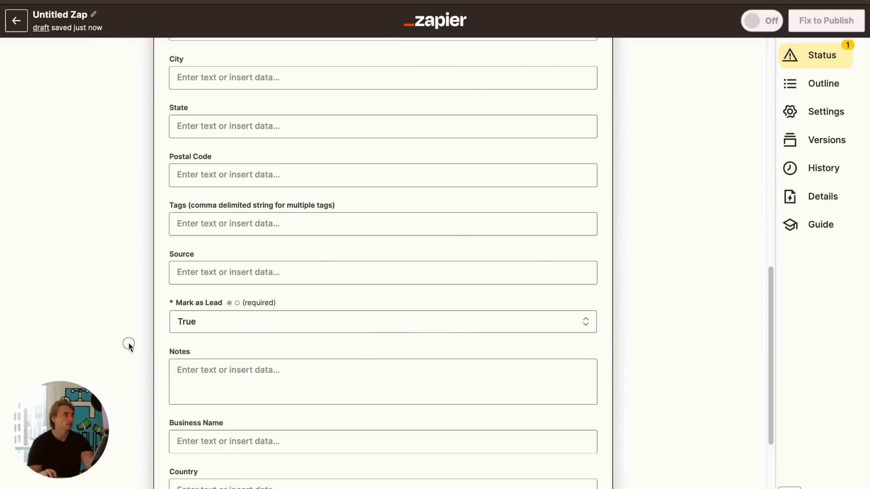
scroll(129, 336, "down", 3)
left_click(287, 391)
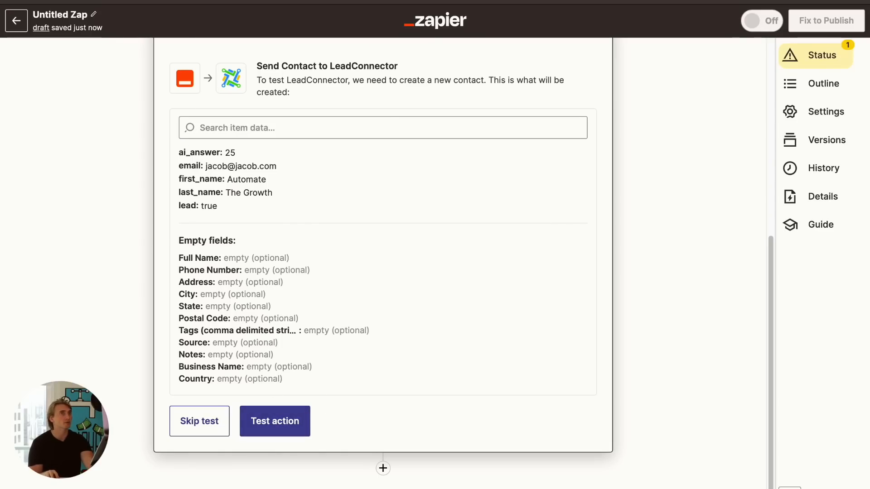
scroll(416, 110, "up", 7)
scroll(414, 113, "down", 5)
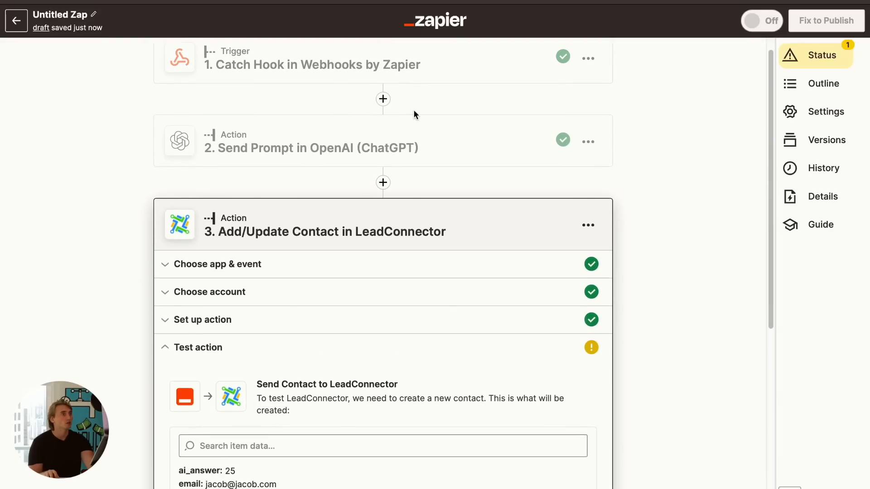
left_click(374, 1)
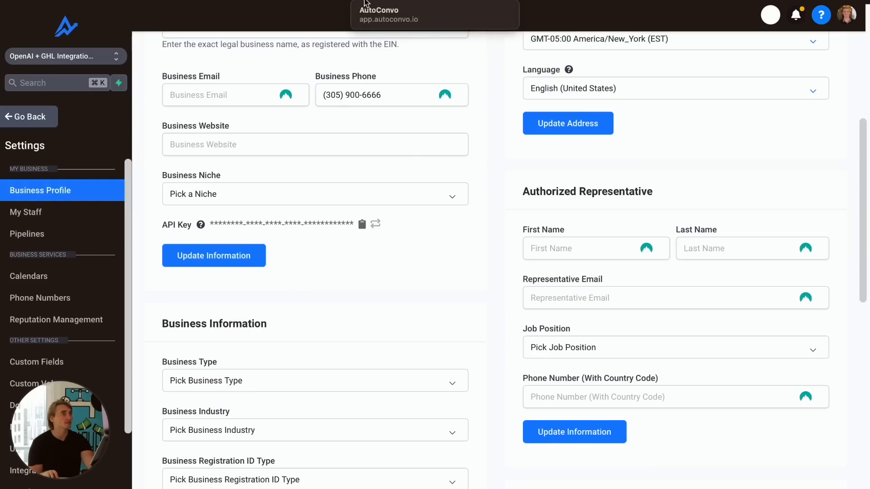
left_click(42, 119)
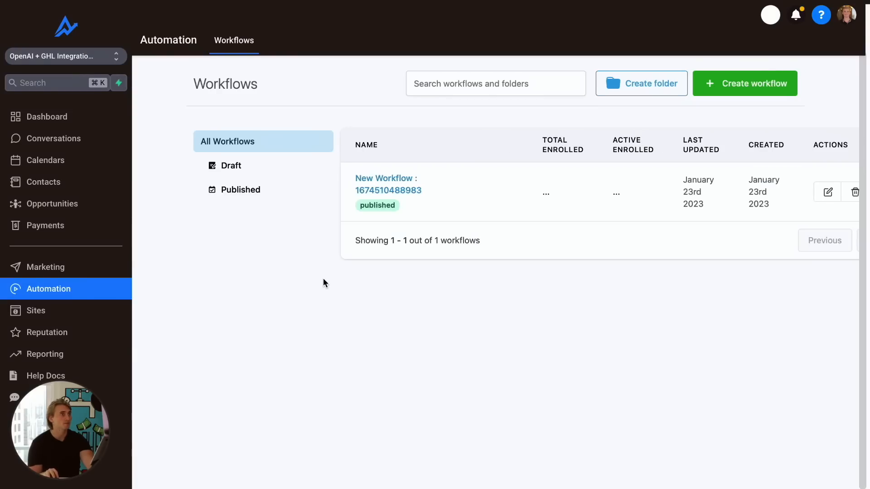
left_click(388, 189)
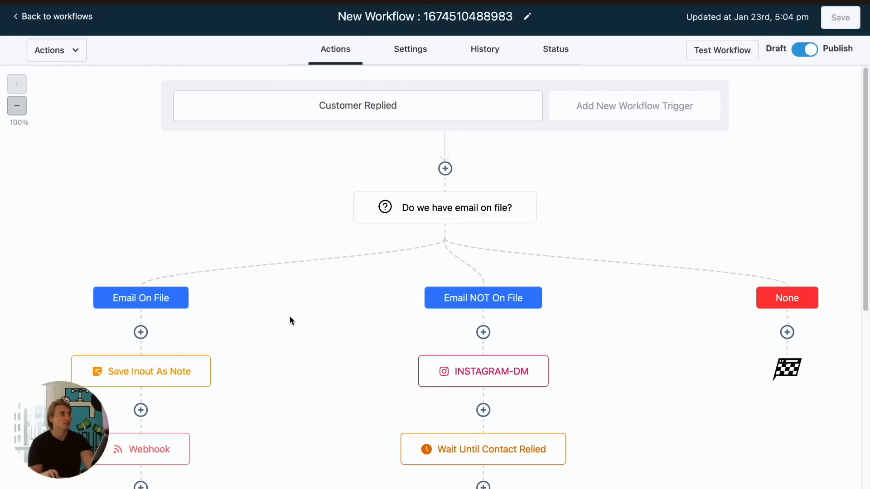
- Add a Wait action below the Webhook step in the Email On File branch
scroll(289, 316, "down", 6)
left_click(141, 220)
type("wa")
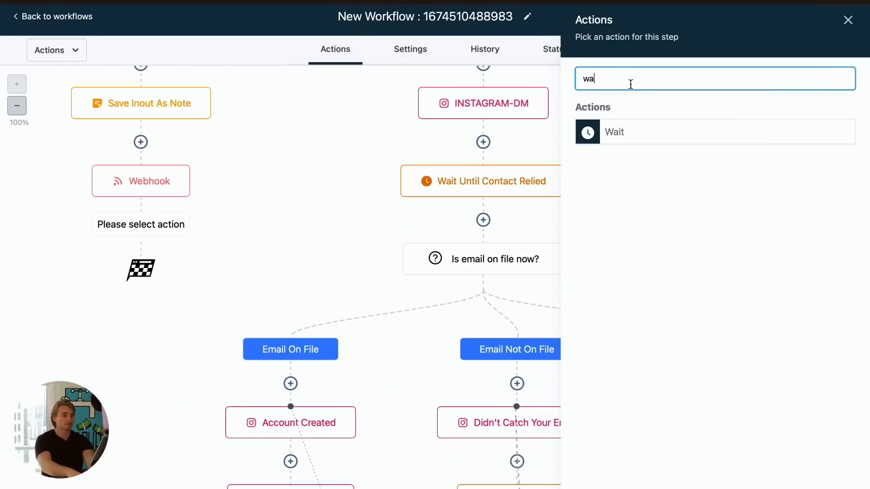
type("i")
left_click(650, 131)
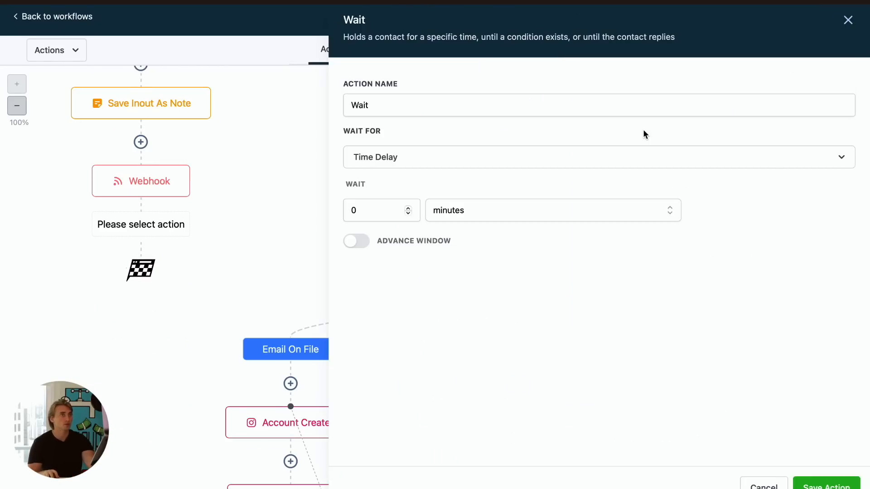
- Make the wait hold for a Condition based on the AI Answer custom field
left_click(393, 157)
scroll(423, 314, "down", 2)
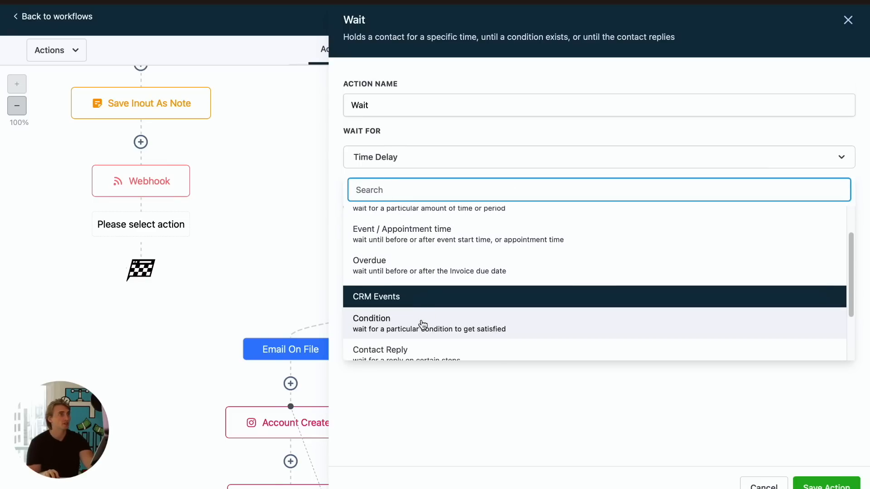
left_click(419, 326)
left_click(416, 265)
left_click(441, 295)
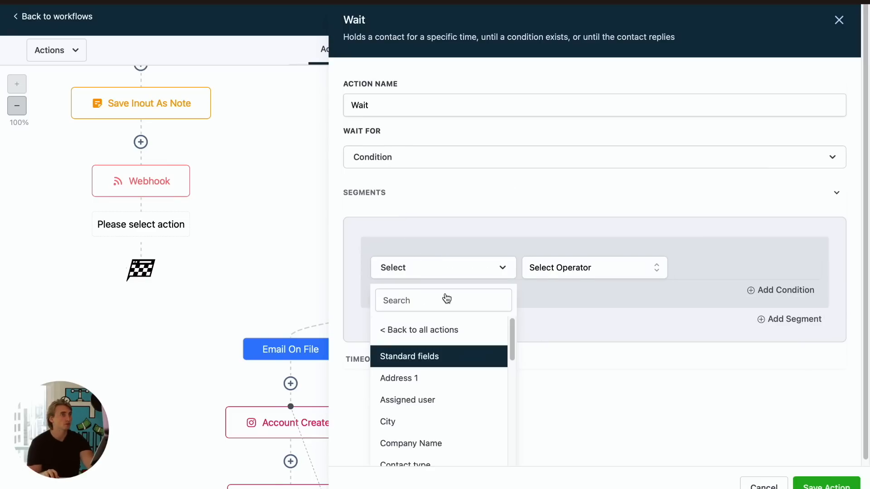
scroll(444, 368, "down", 10)
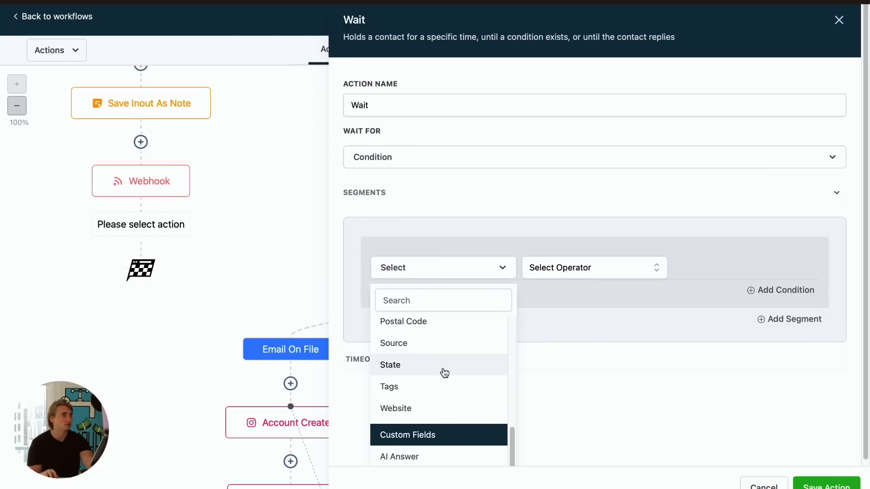
scroll(444, 374, "down", 1)
left_click(431, 457)
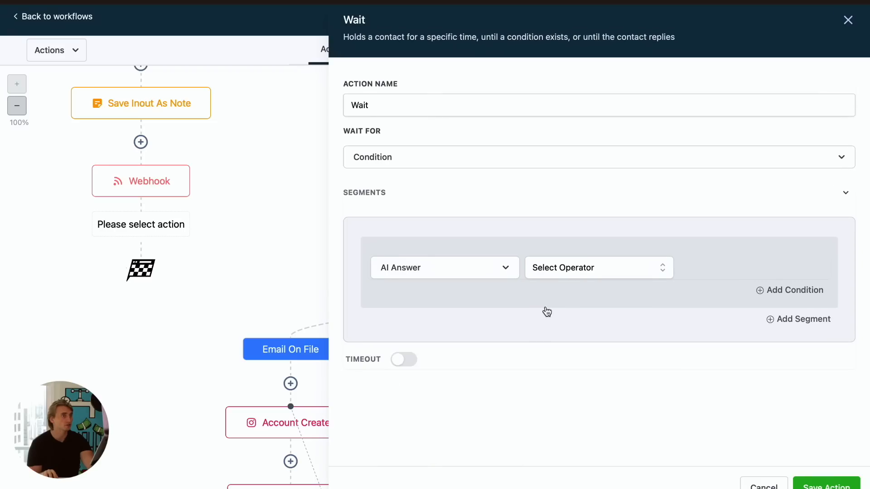
- Set the condition to AI Answer does not contain "`"
left_click(580, 269)
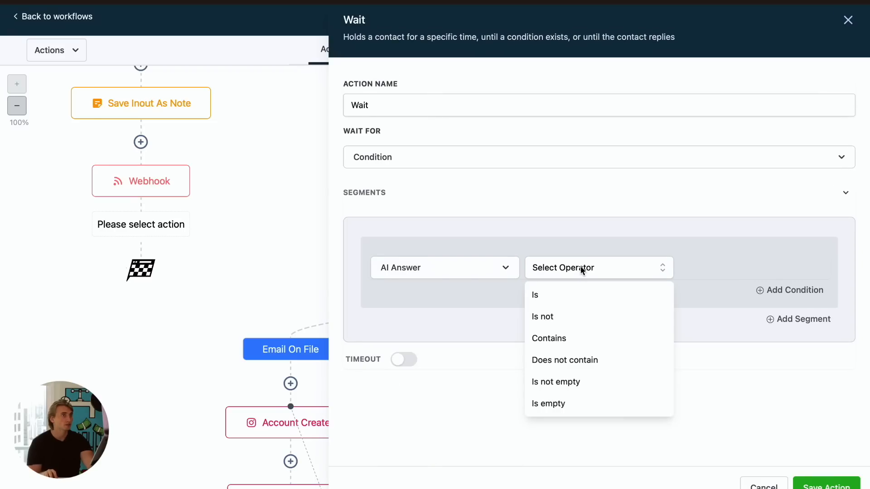
left_click(599, 364)
left_click(724, 261)
type("`")
left_click_drag(700, 273, 680, 268)
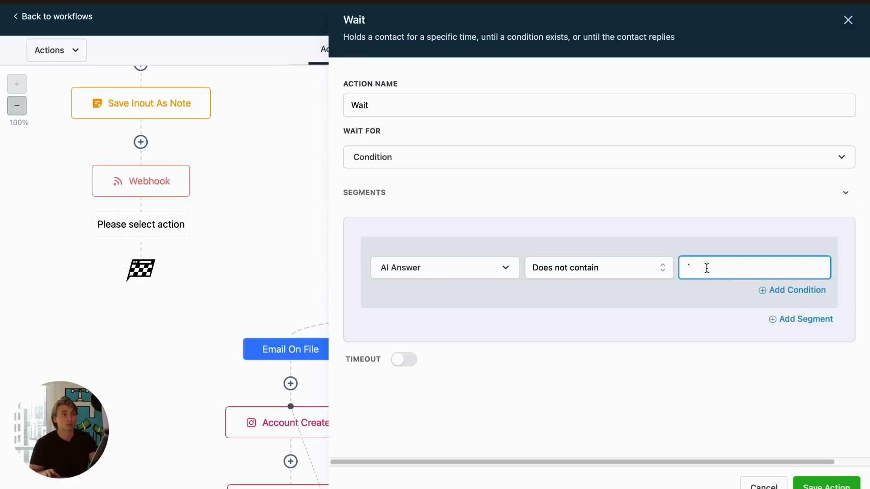
left_click_drag(707, 266, 682, 265)
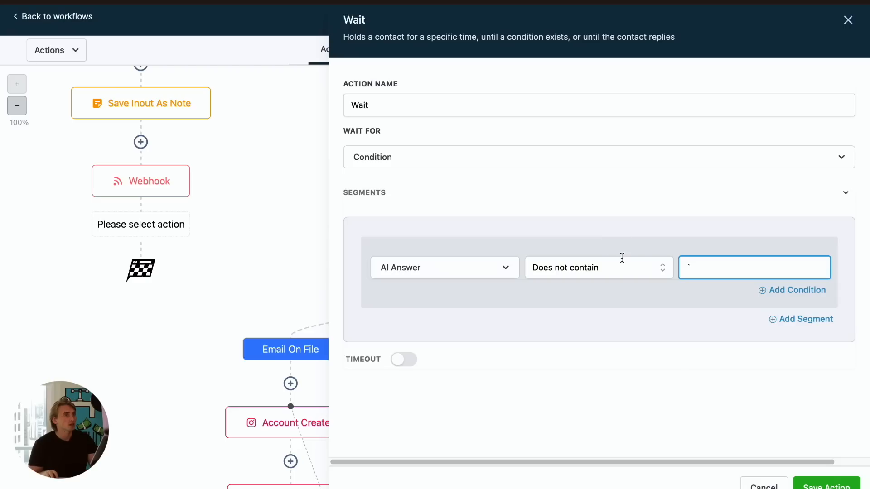
left_click_drag(691, 269, 675, 267)
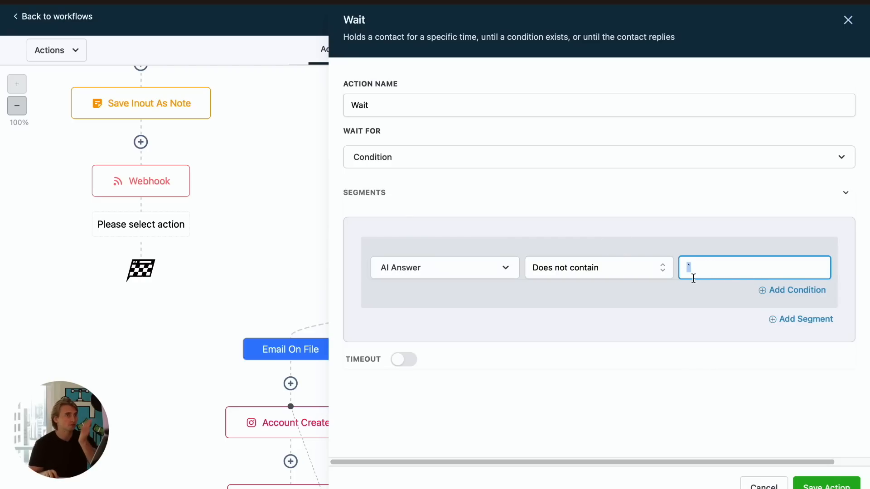
- Name the wait action Wait For OpenAI Reply, save the action and save the workflow
left_click(405, 111)
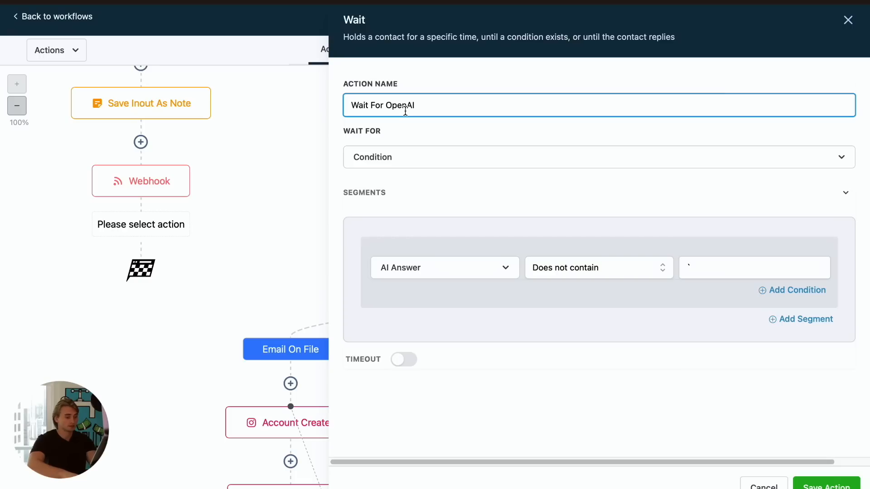
left_click(625, 423)
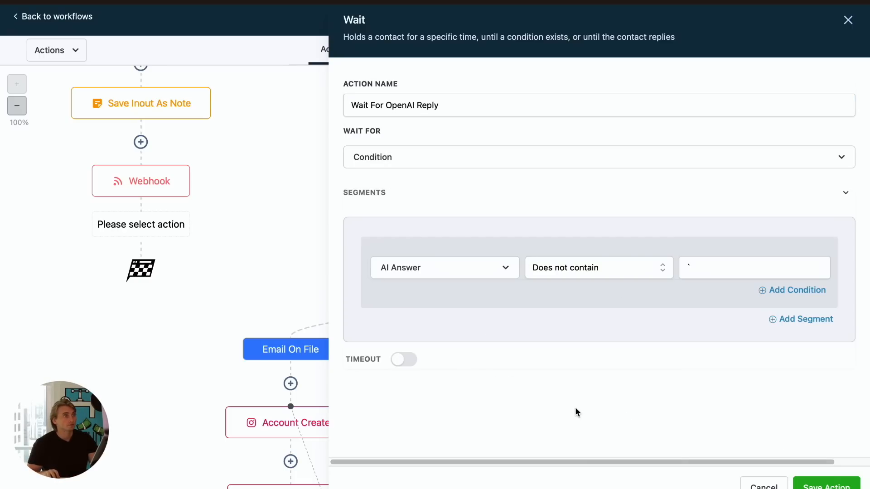
left_click(820, 486)
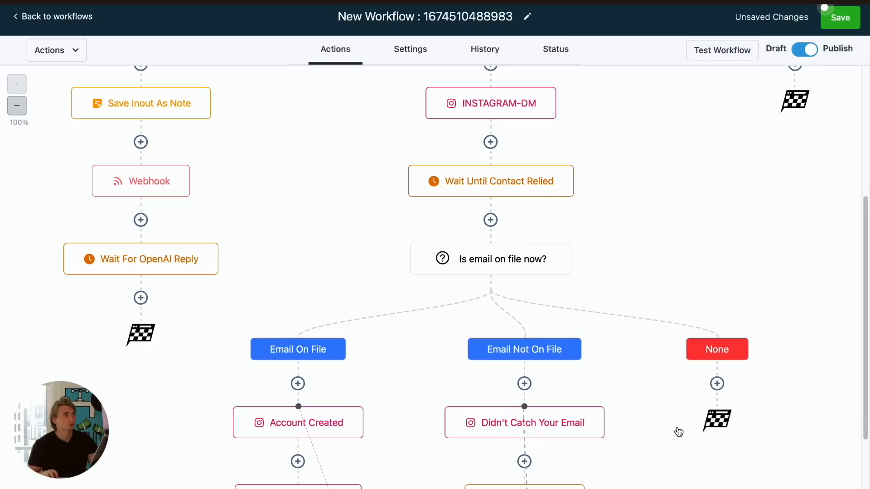
left_click(847, 19)
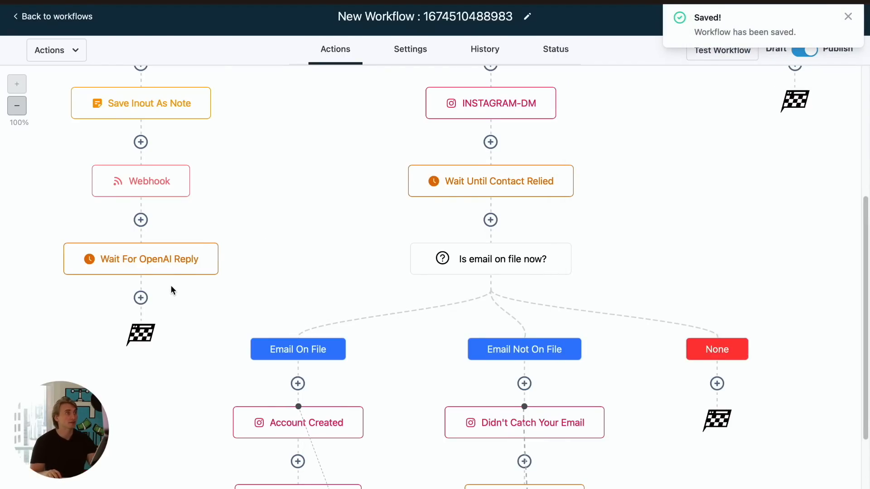
- Add an Instagram DM action below the Wait For OpenAI Reply step
left_click(140, 297)
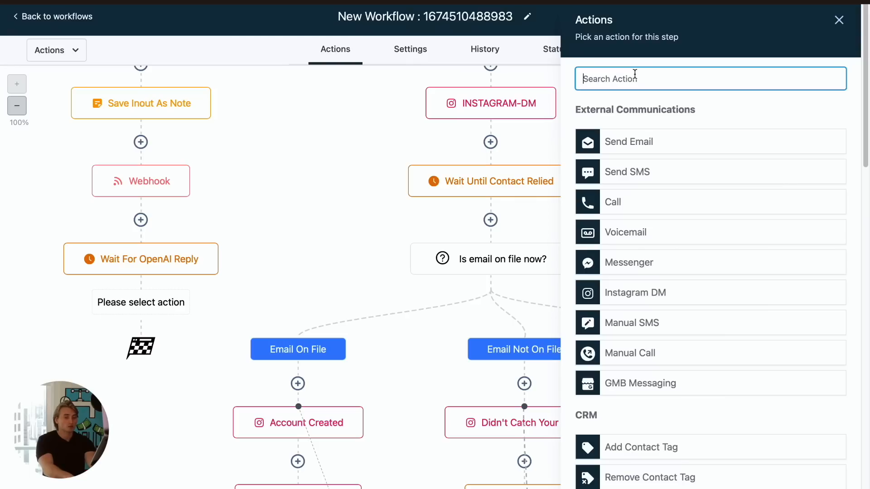
type("dm")
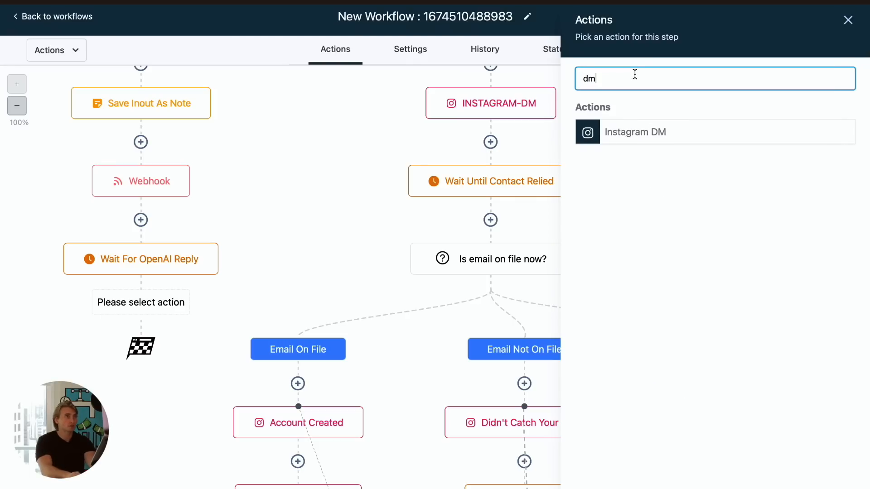
left_click(707, 144)
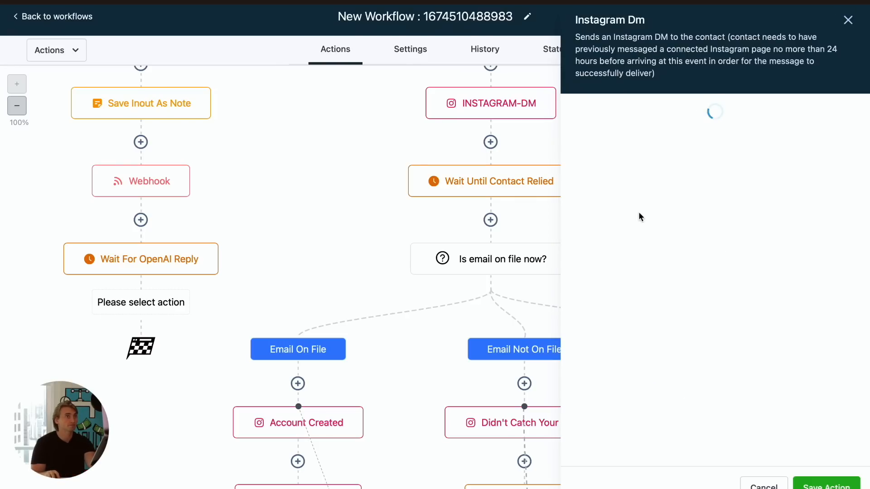
- Insert the contact's AI Answer custom value into the Instagram DM message
left_click(626, 302)
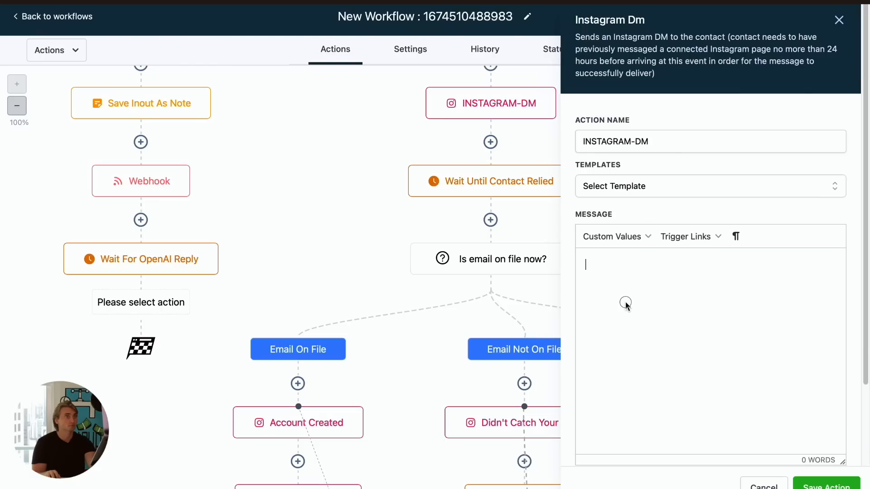
left_click(630, 237)
mouse_move(630, 258)
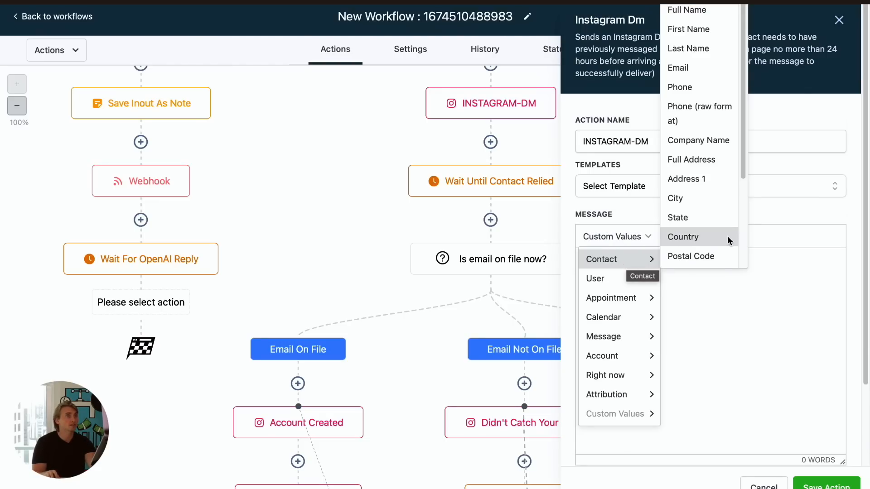
scroll(677, 239, "down", 3)
mouse_move(674, 240)
left_click(765, 245)
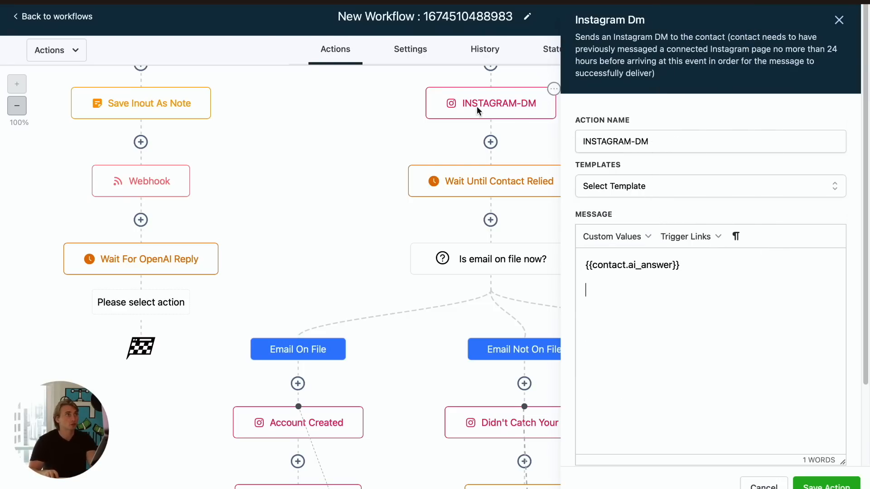
- Copy the line "Have another question? Send it my way!" from the Instagram chat and paste it below the AI answer in the DM message
left_click(184, 0)
scroll(557, 296, "up", 1)
scroll(556, 296, "down", 1)
scroll(558, 300, "up", 6)
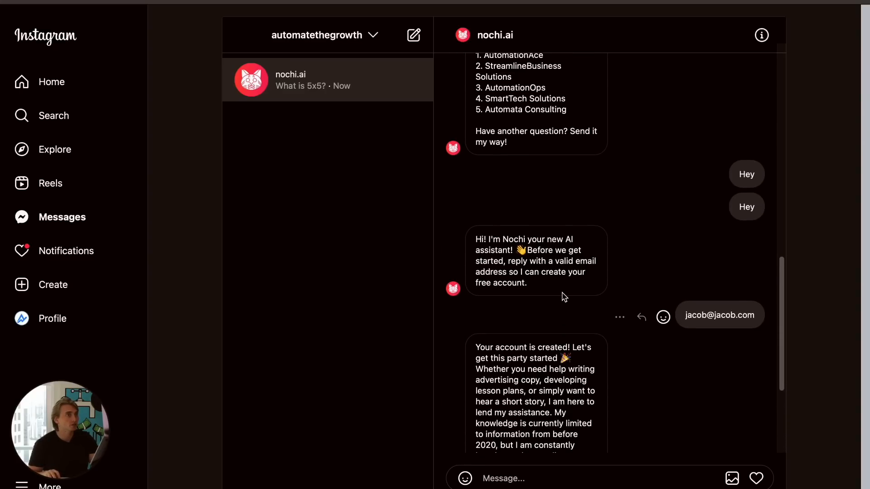
left_click_drag(525, 222, 471, 206)
key("super+c")
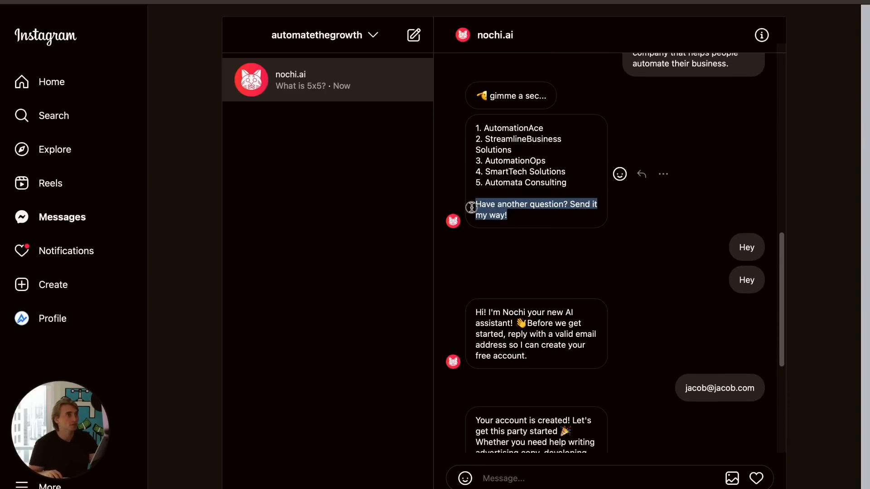
left_click(435, 1)
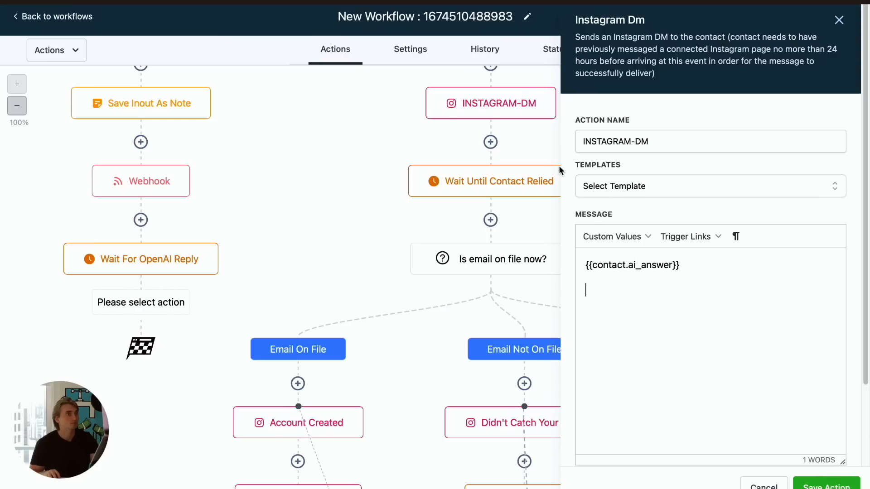
key("super+v")
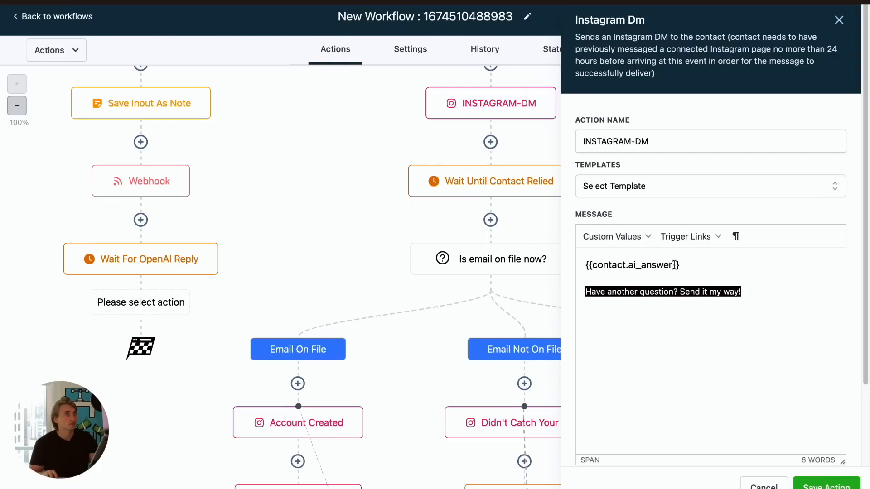
- Rename the Instagram DM action to AI Response, save the action and save the workflow
triple_click(671, 145)
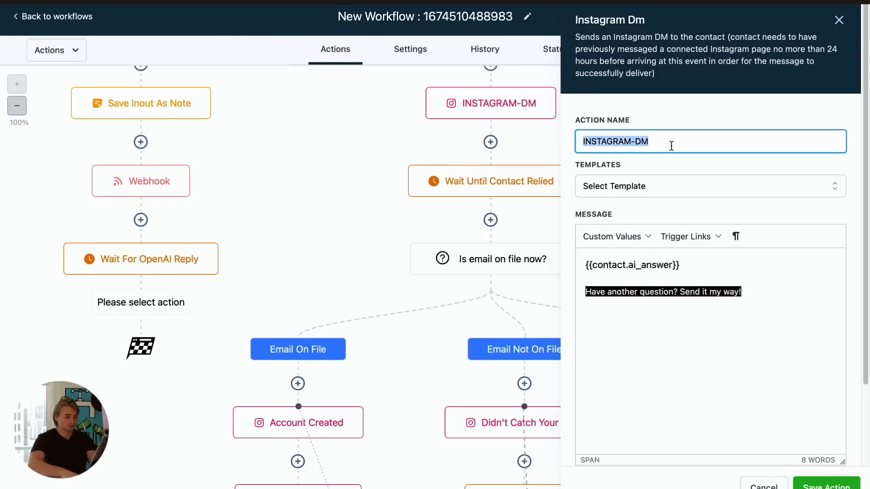
type("AI Response")
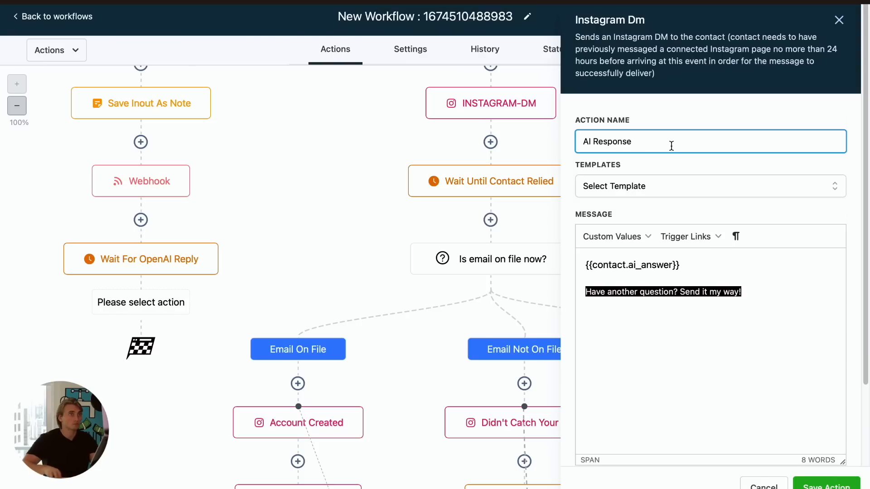
scroll(671, 146, "down", 5)
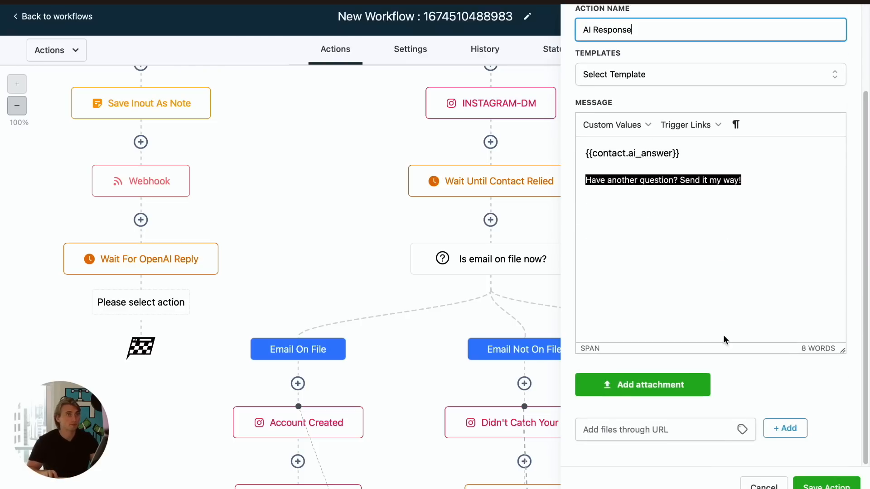
left_click(825, 485)
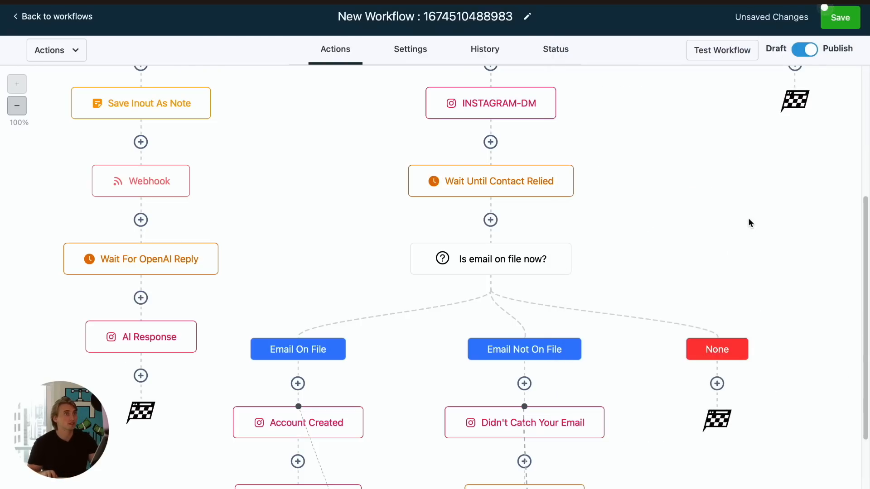
left_click(839, 26)
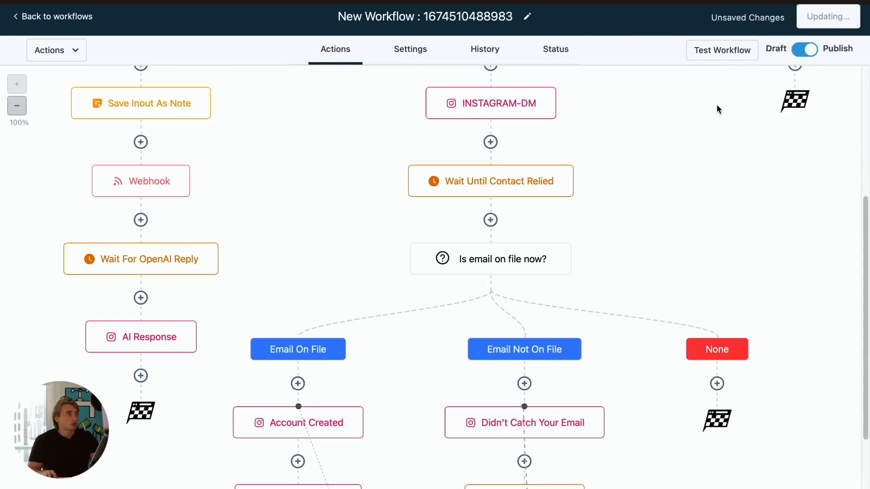
- Add an Update Contact Field action below AI Response that sets the AI Answer field to "`"
left_click(141, 377)
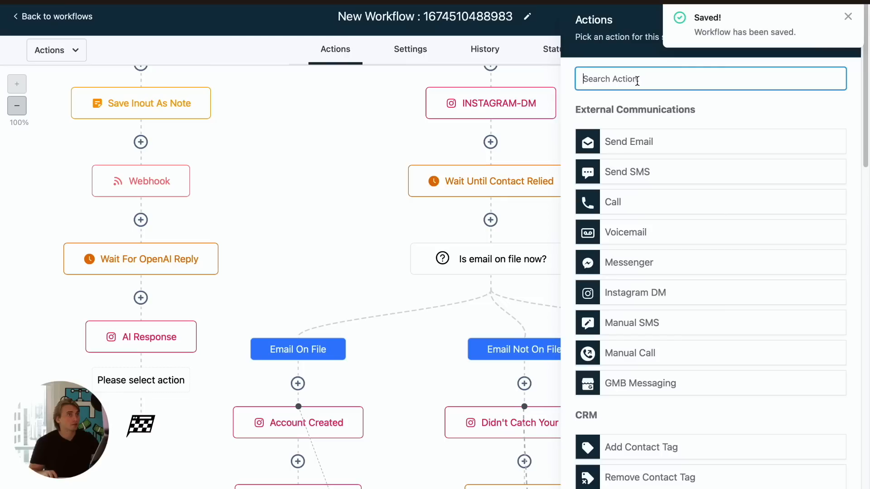
type("upda")
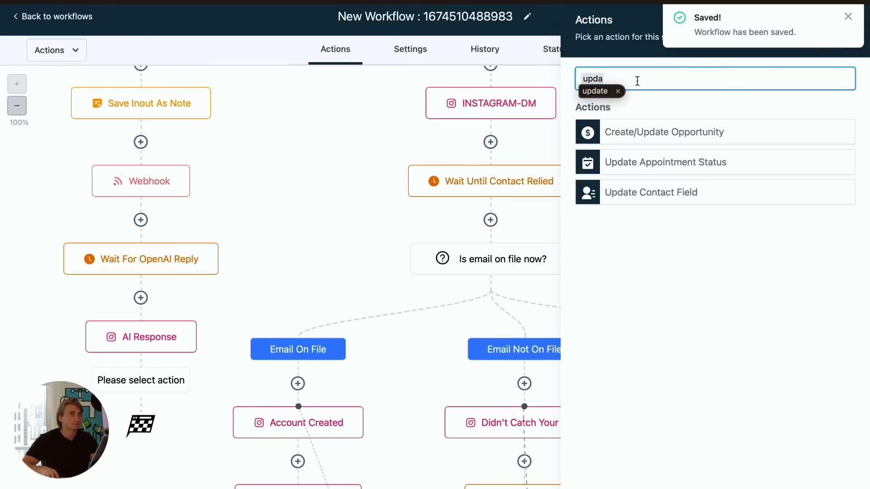
left_click(662, 196)
left_click(510, 136)
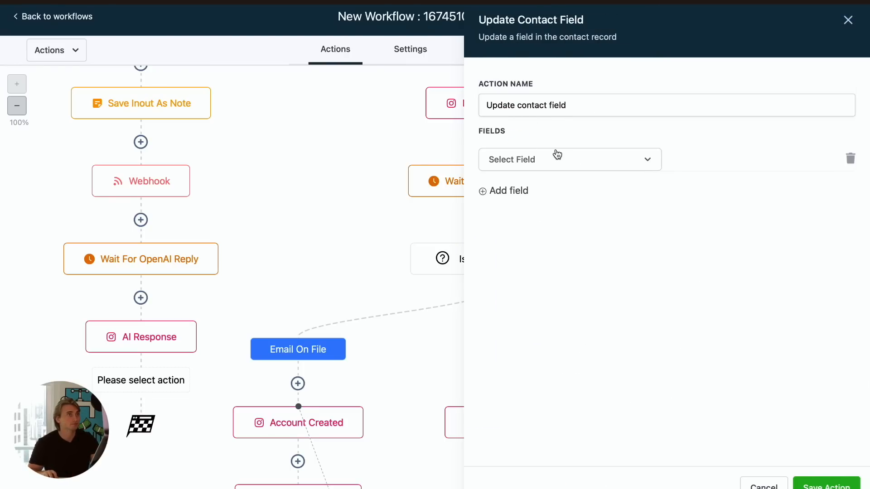
left_click(548, 160)
scroll(548, 263, "down", 1)
scroll(552, 260, "down", 5)
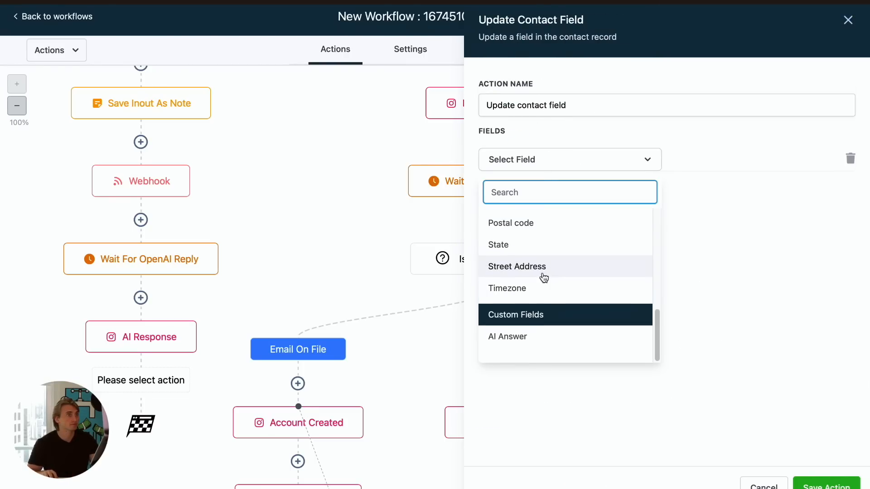
left_click(534, 344)
left_click(714, 157)
type("`")
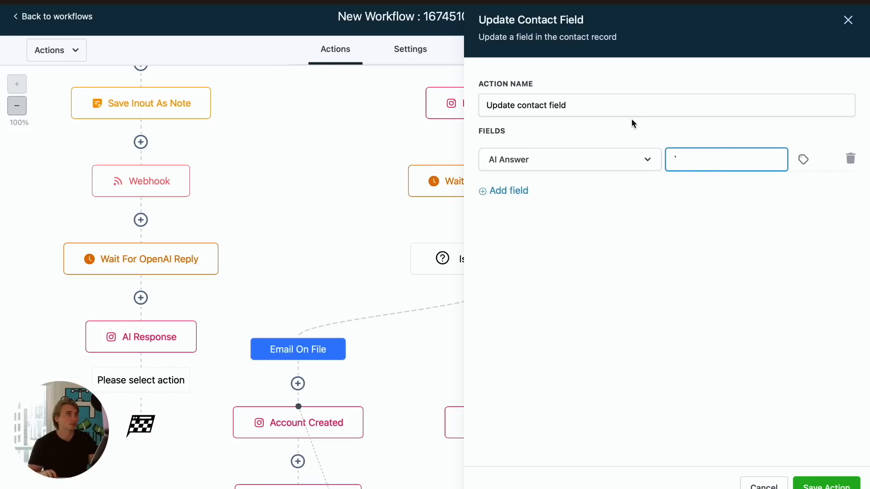
- Name this action Update AI Answer to `, save the action and save the workflow
triple_click(632, 105)
type("Update AI Answer to `")
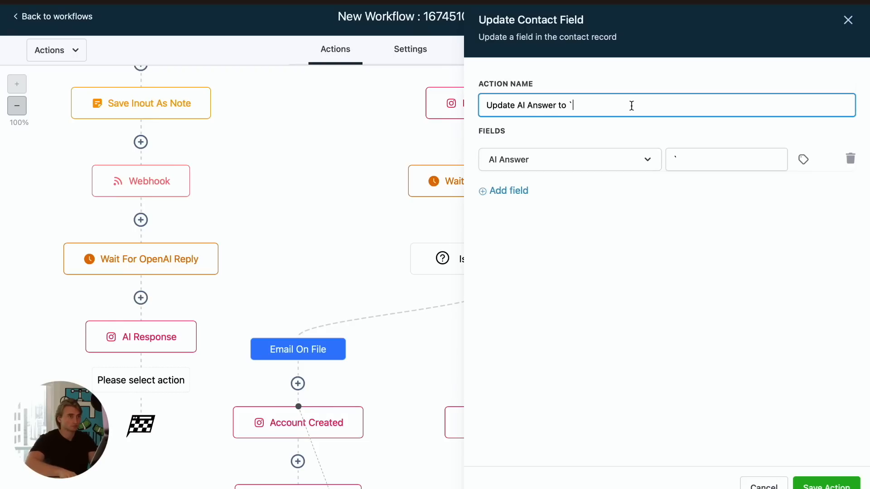
left_click(831, 485)
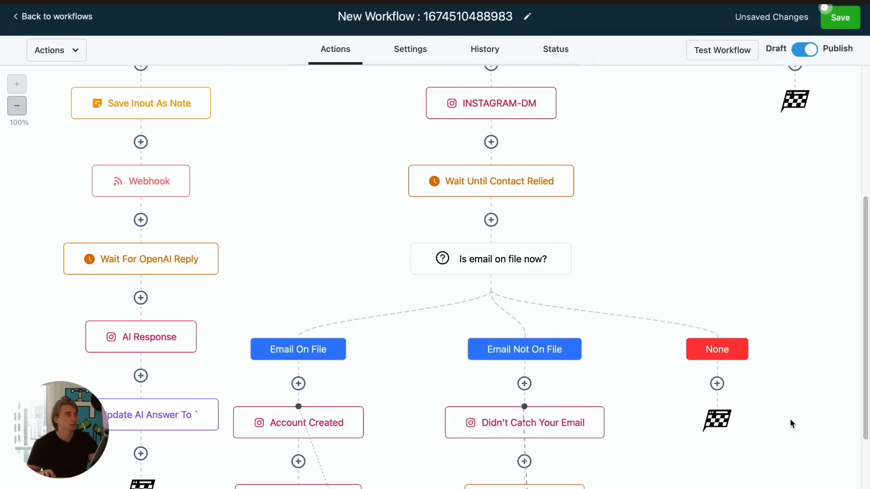
left_click(841, 18)
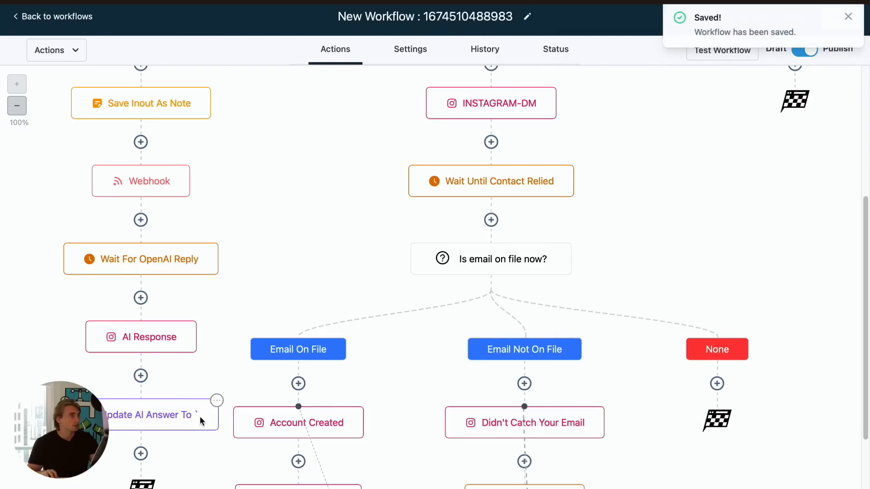
- Add an Update Contact Field action directly after the Customer Replied trigger that sets AI Answer to "`"
scroll(174, 372, "up", 1)
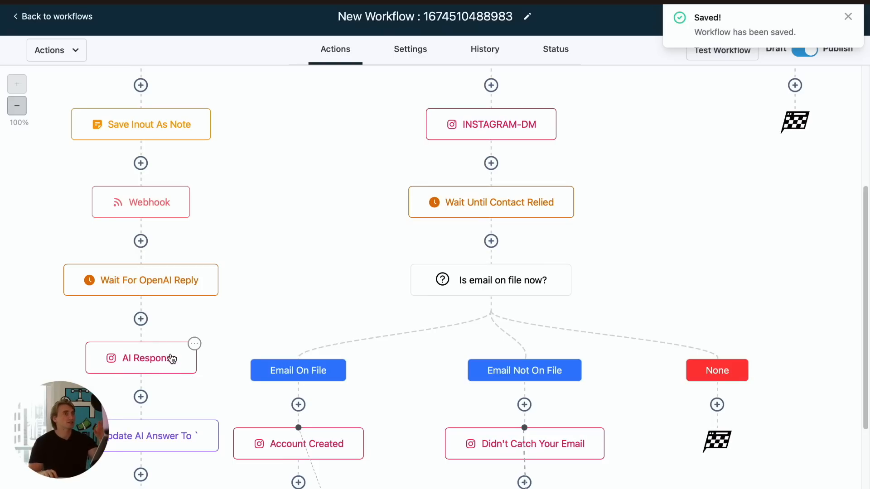
scroll(199, 339, "up", 10)
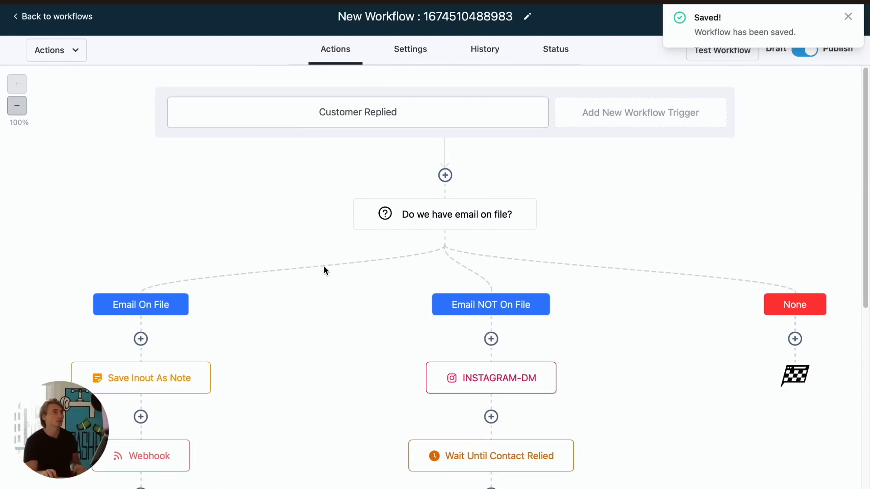
left_click(445, 167)
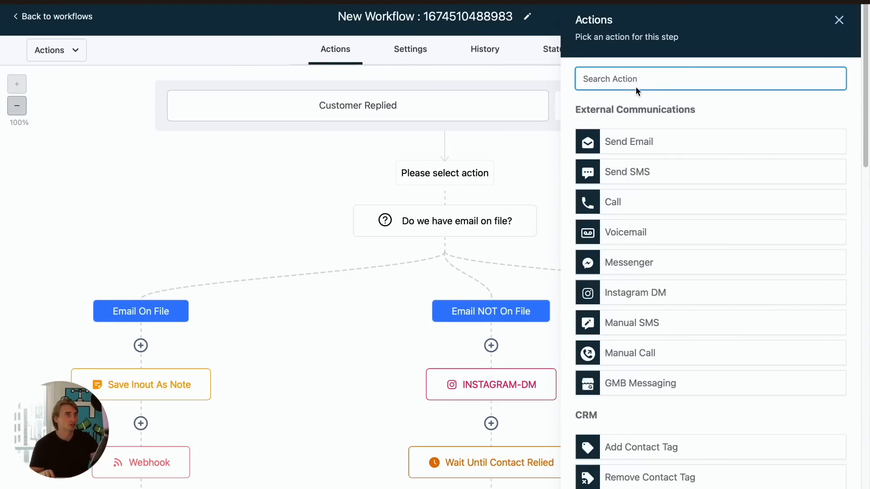
type("up")
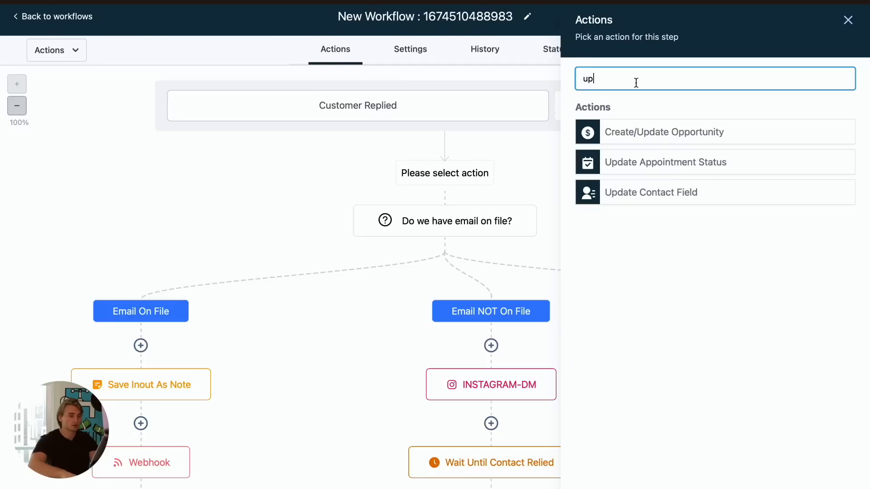
type("date")
left_click(699, 191)
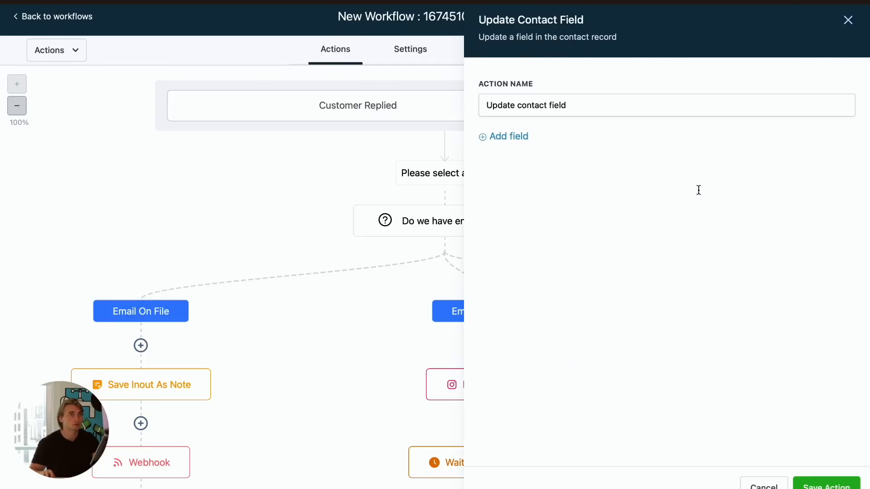
left_click(530, 154)
scroll(555, 297, "down", 5)
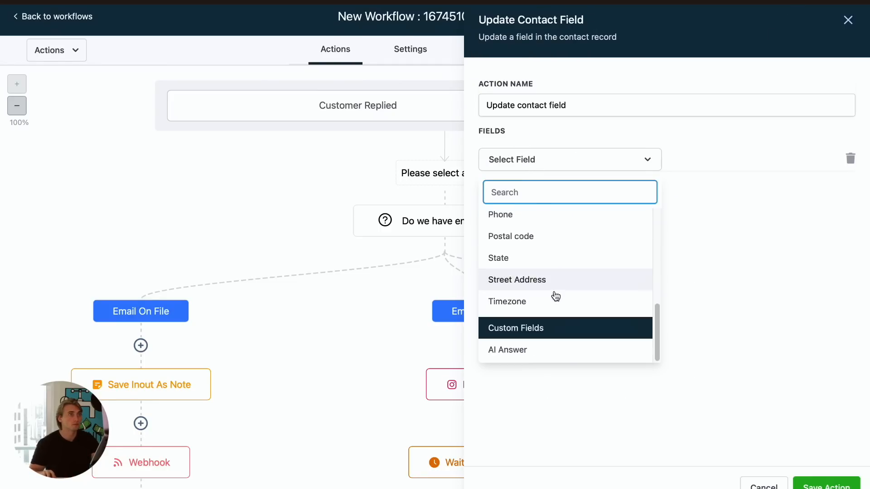
left_click(561, 349)
left_click(705, 159)
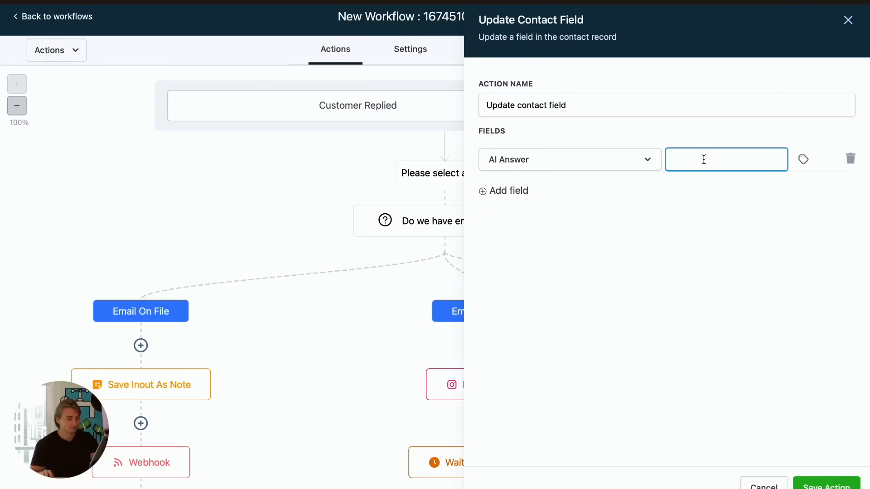
type("`")
- Name the new action Update AI Answer to `, save the action and save the workflow
triple_click(593, 105)
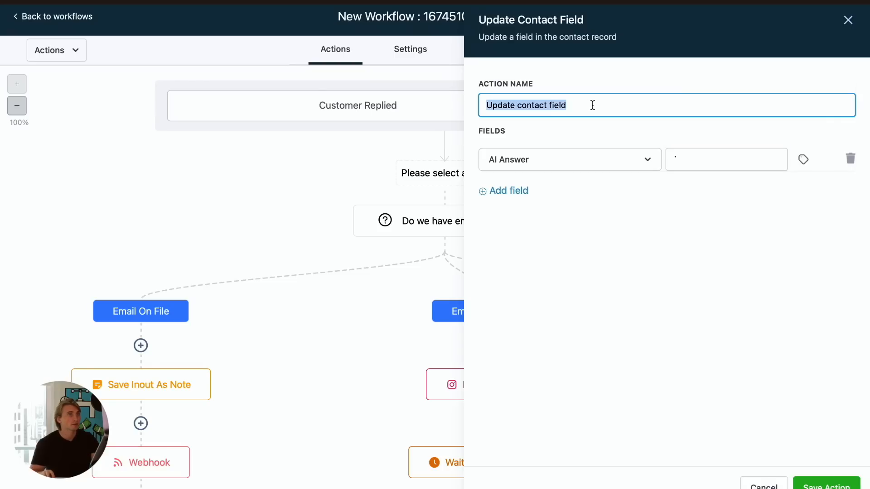
type("Update AI Answer to `")
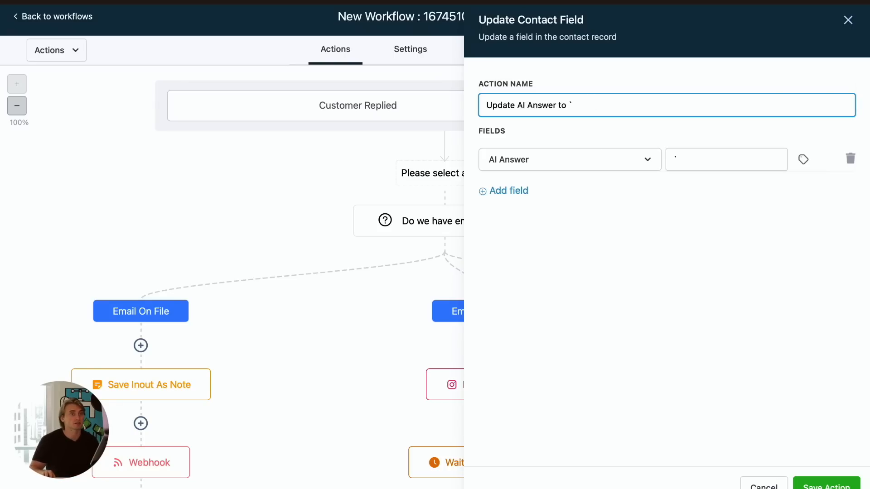
left_click(834, 486)
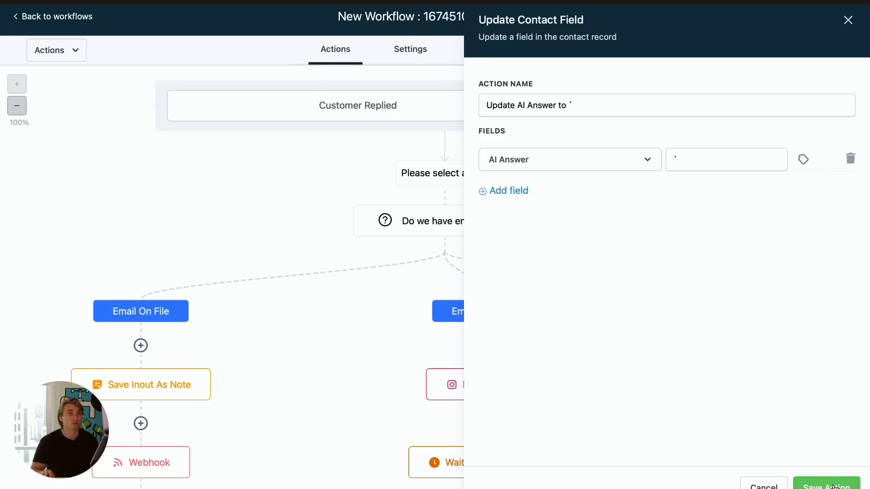
left_click(859, 12)
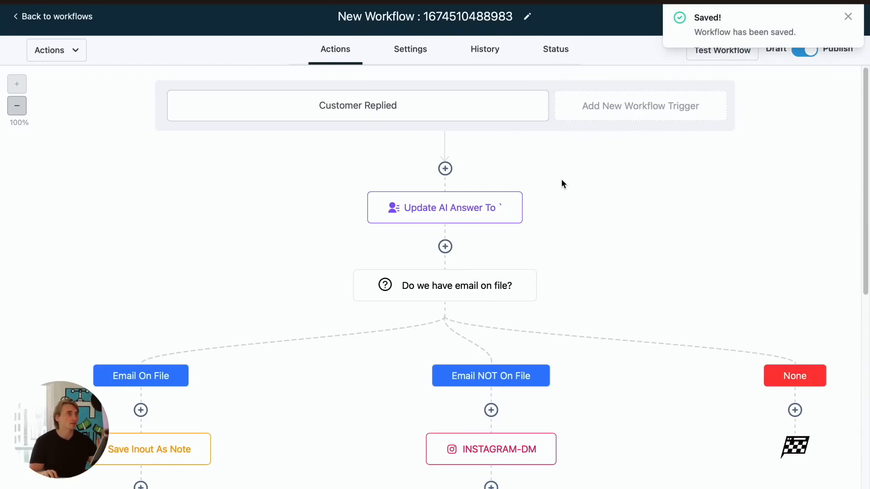
- Review the settings of the Wait For OpenAI Reply and AI Response actions without changing them
scroll(297, 311, "down", 1)
scroll(297, 311, "down", 6)
scroll(194, 381, "up", 2)
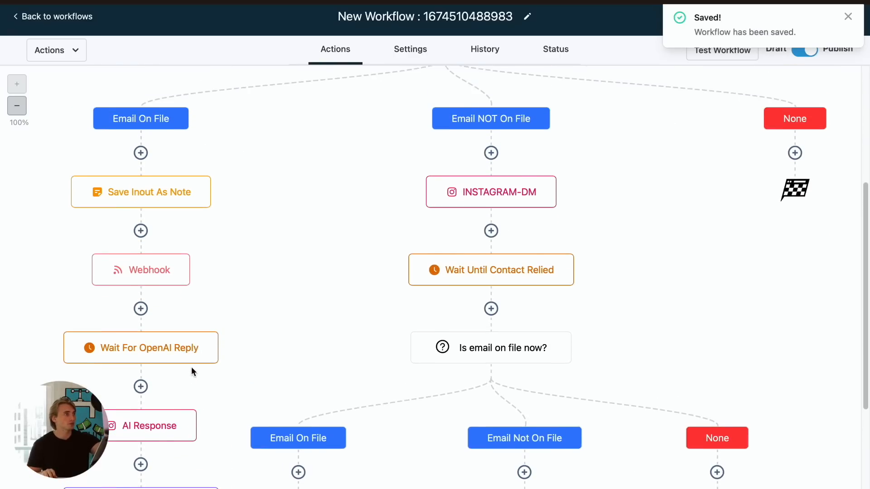
scroll(161, 249, "down", 2)
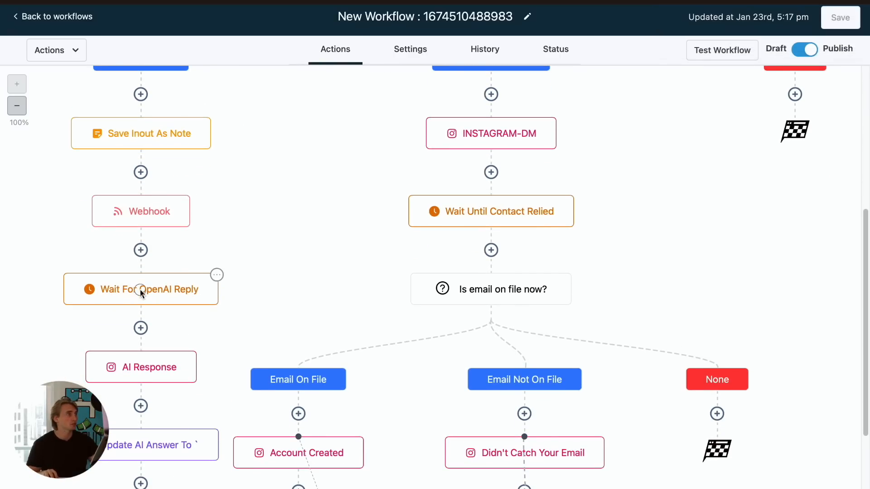
left_click(140, 291)
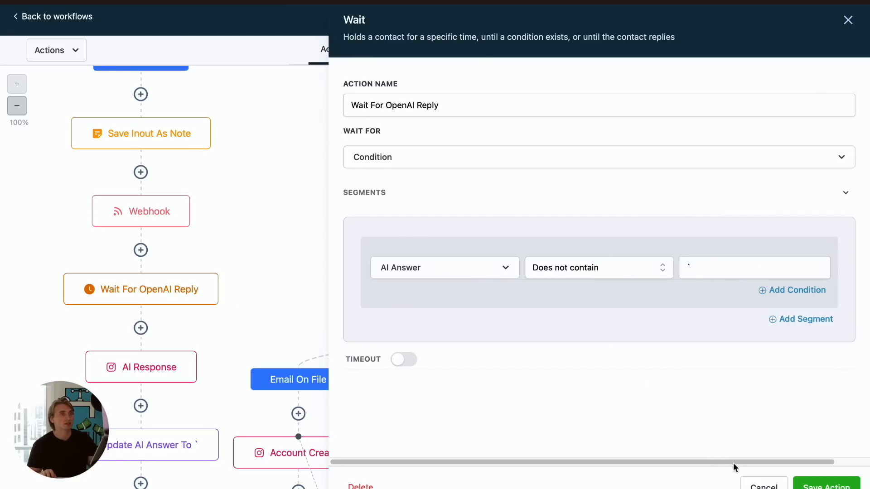
left_click(763, 485)
scroll(154, 344, "down", 1)
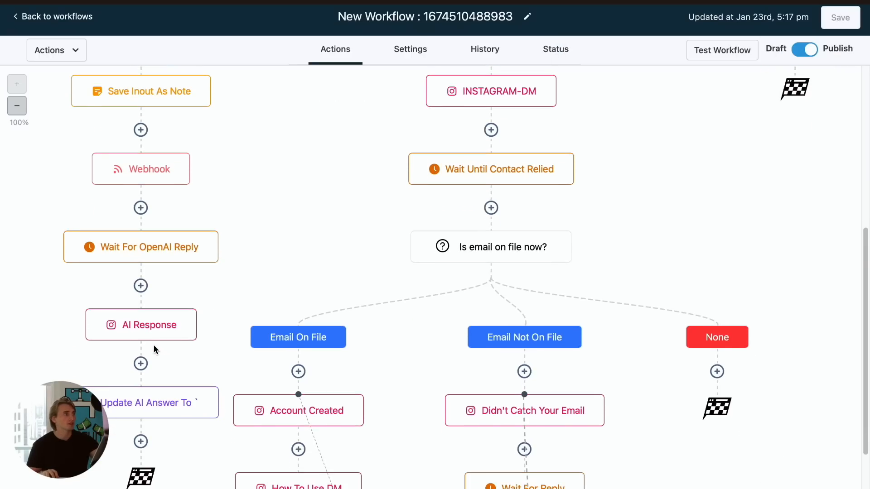
left_click(161, 330)
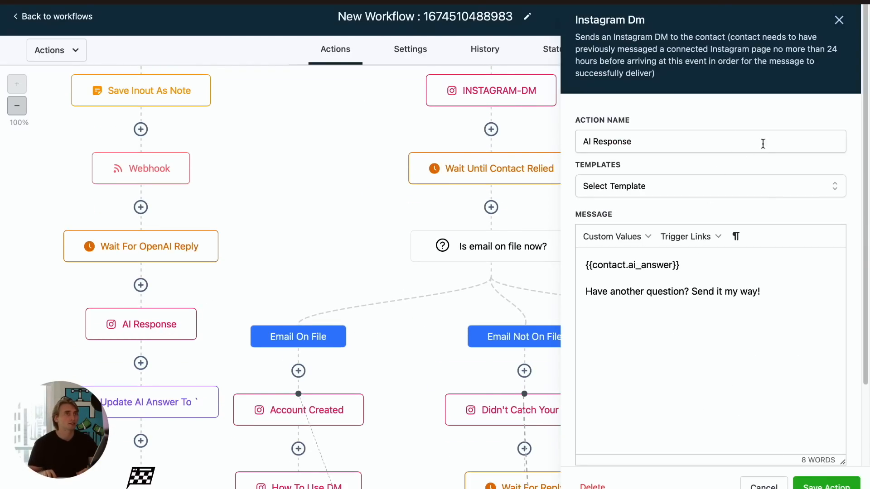
left_click(839, 20)
- Scroll through the Instagram conversation with nochi.ai to check the latest messages
scroll(316, 248, "up", 4)
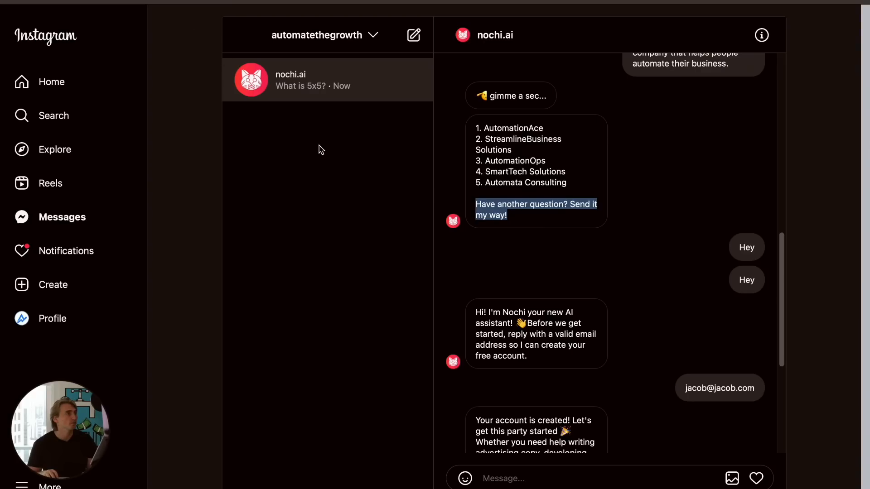
scroll(517, 297, "down", 6)
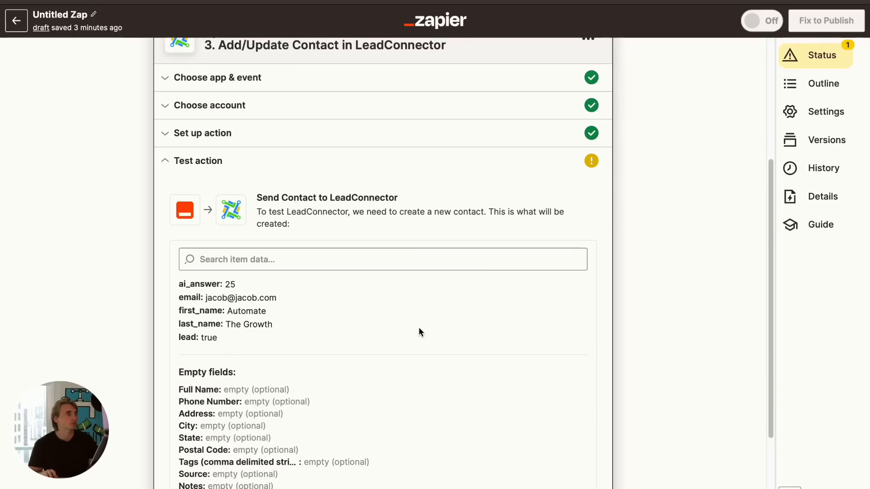
- Test the Send Contact to LeadConnector action, then publish the Zap and turn it on
scroll(417, 330, "down", 5)
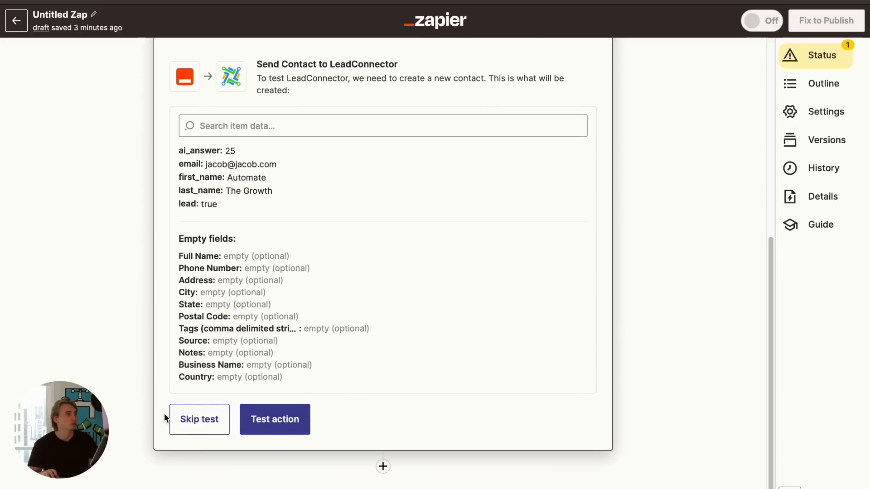
left_click(261, 429)
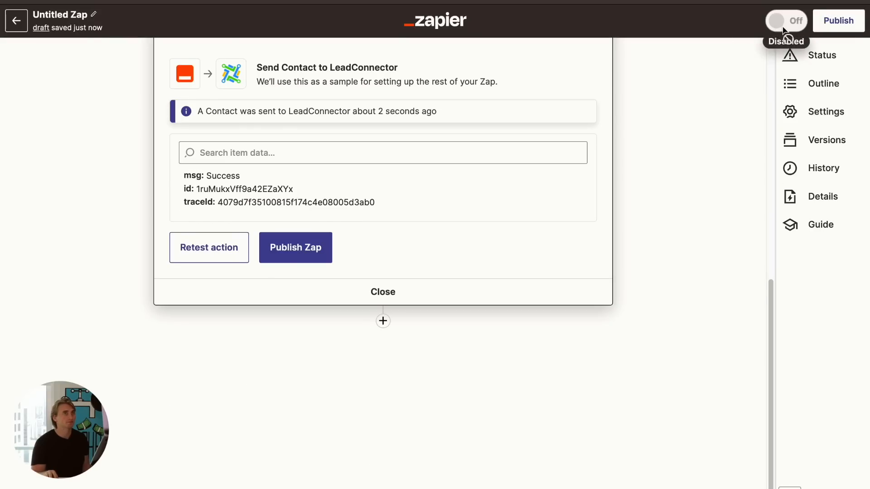
left_click(837, 20)
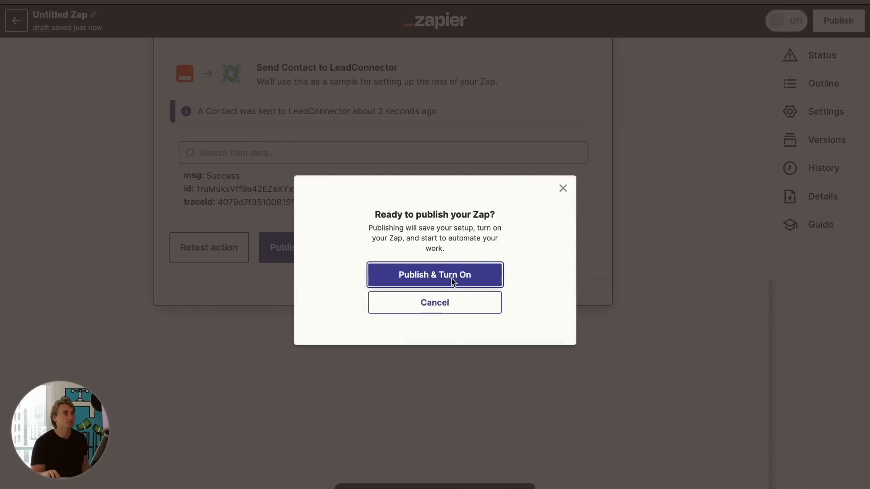
left_click(457, 281)
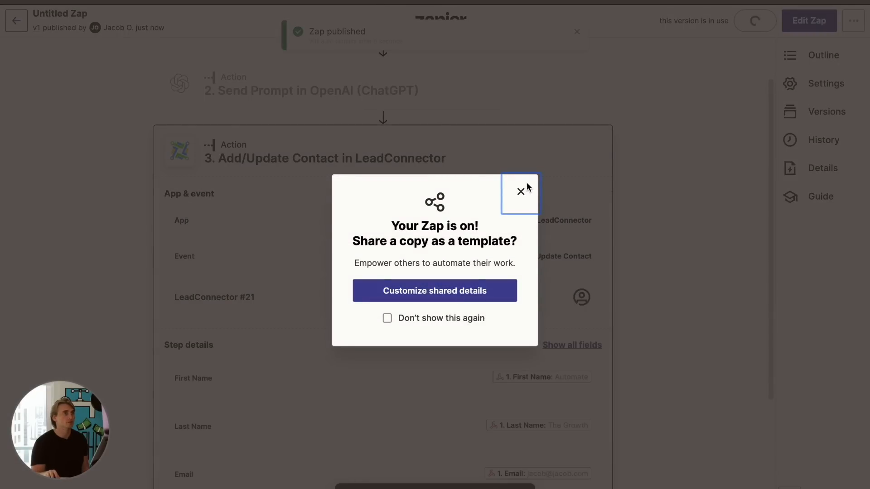
left_click(521, 191)
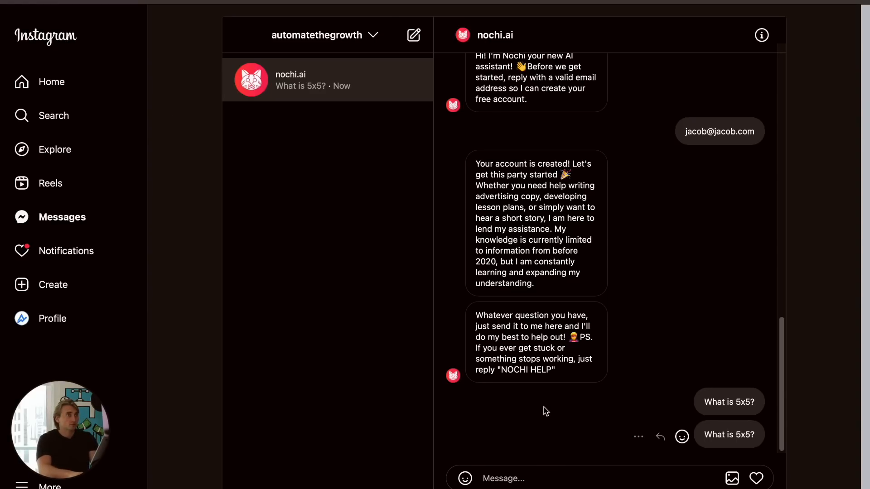
- Write a DM to nochi.ai: "Rewrite this headline using direct sales copy style. Make it sell leads on my product." and start a new line
type("Rew")
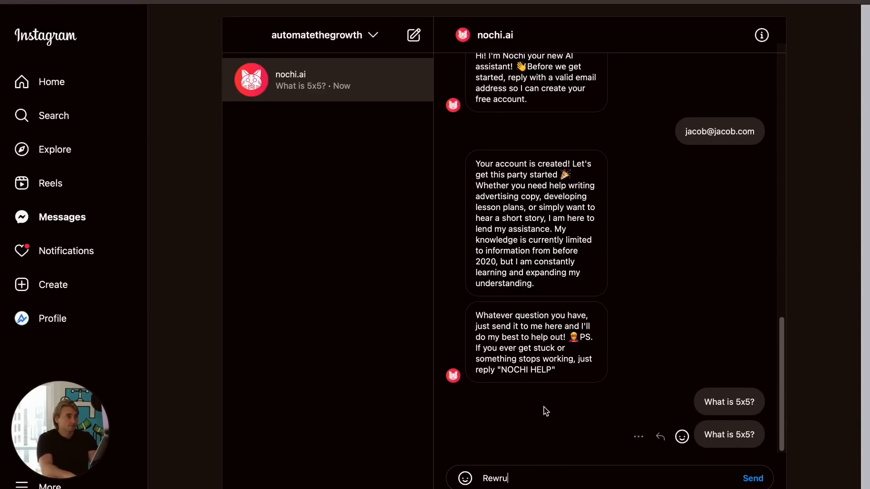
type("rite this headline using direct sales copy st")
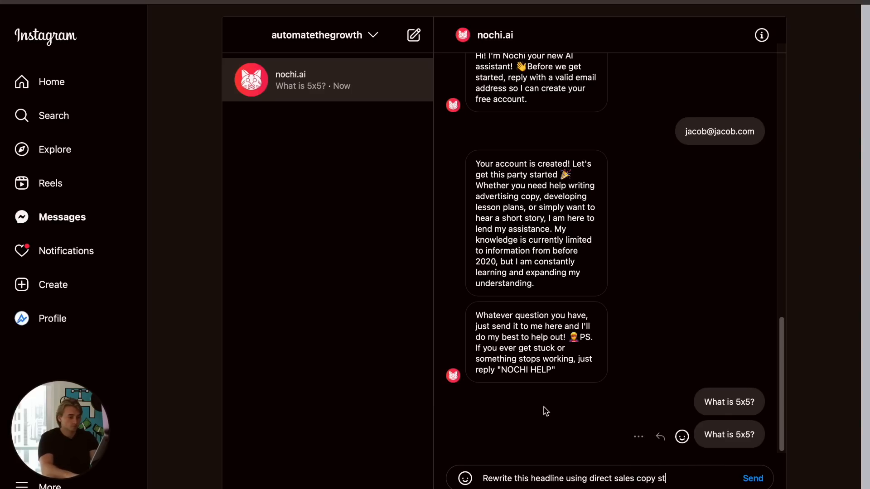
type("yle. Make it sell")
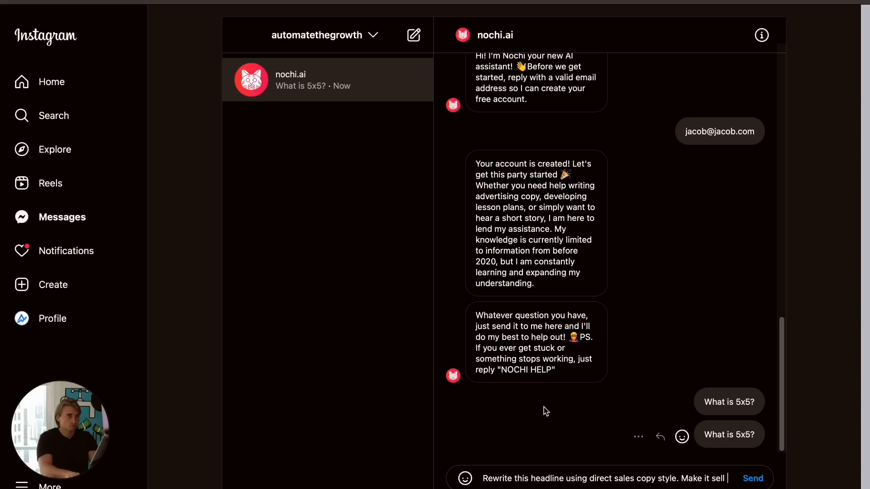
type(" lea")
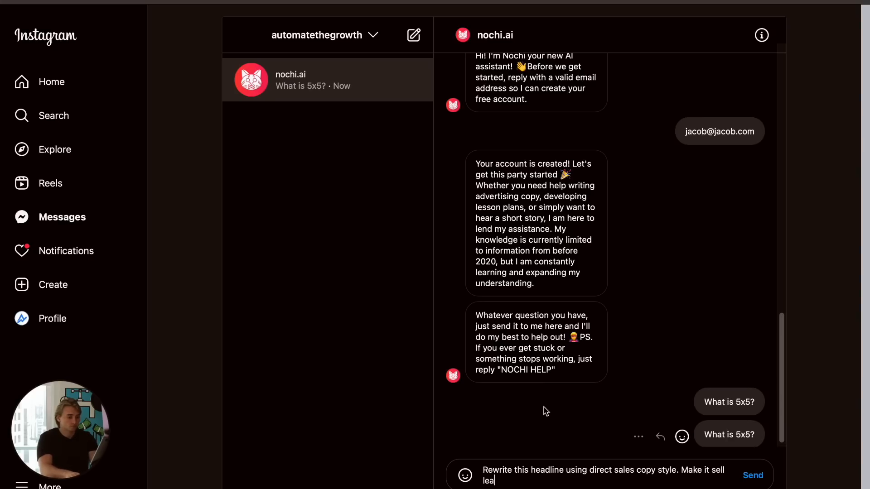
type("ds on wh")
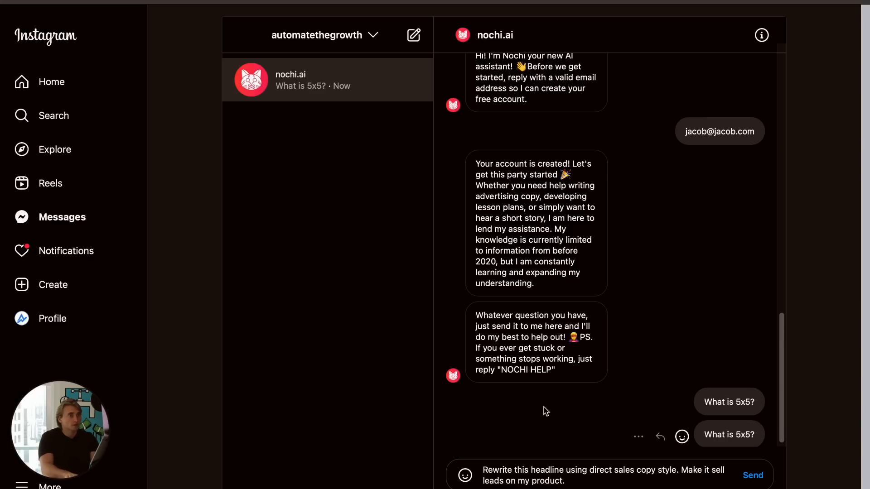
key("shift+Return")
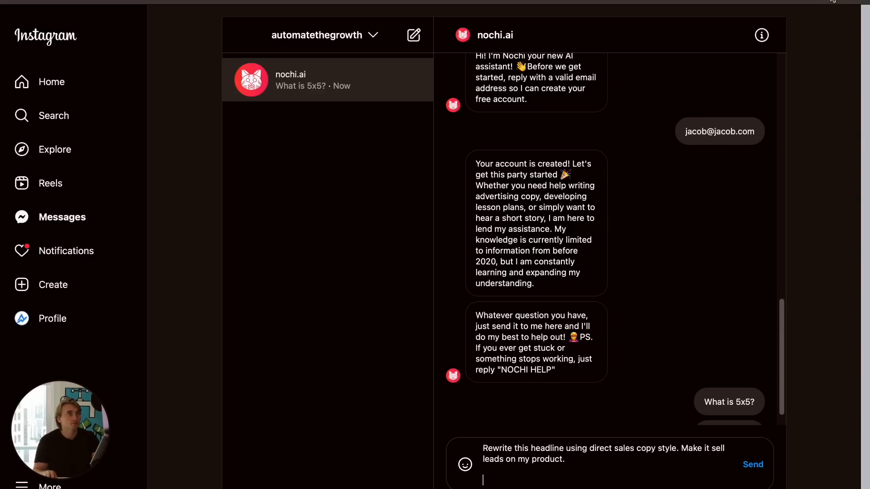
- Open booking.com in a new tab and copy its headline and subheadline into the Instagram message
key("super+t")
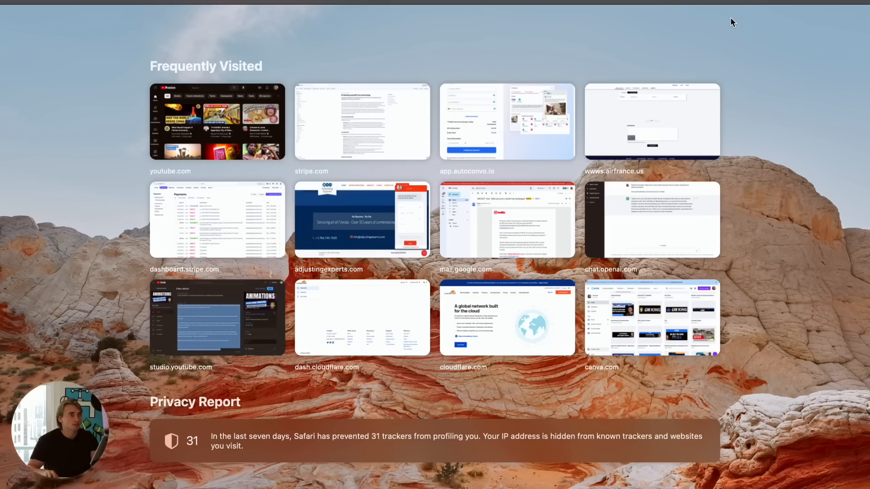
type("booking")
key("Return")
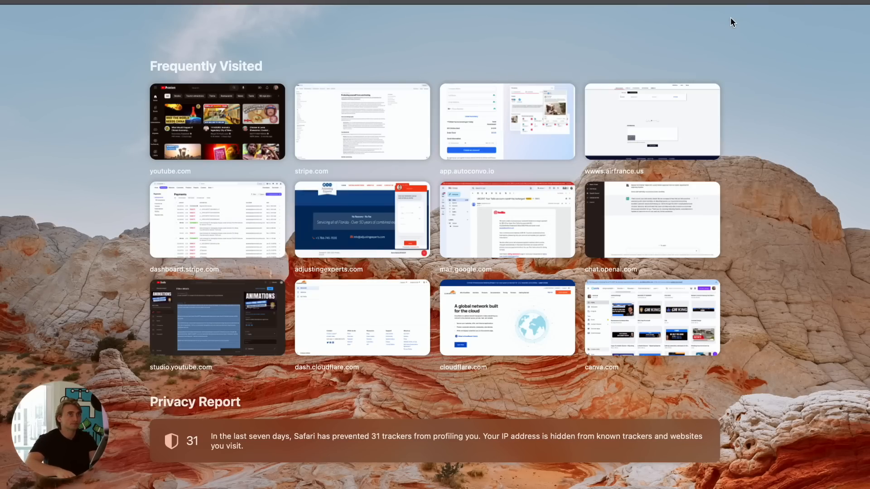
mouse_move(671, 63)
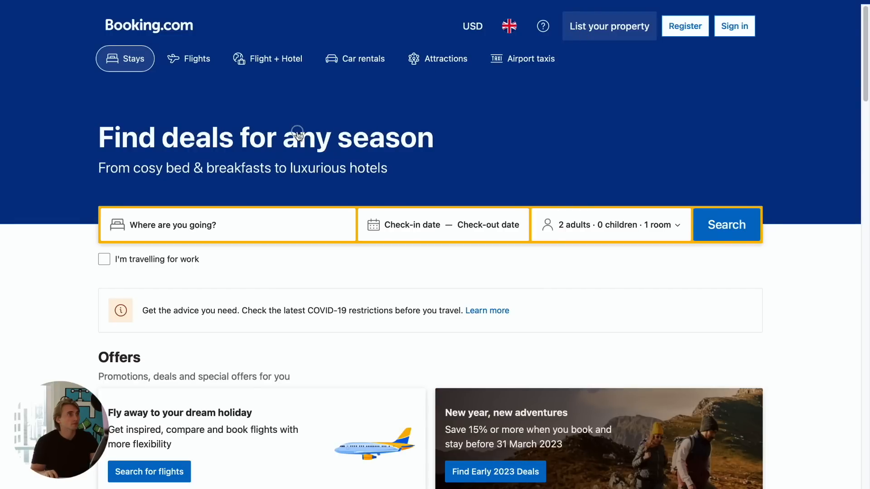
left_click_drag(432, 139, 91, 135)
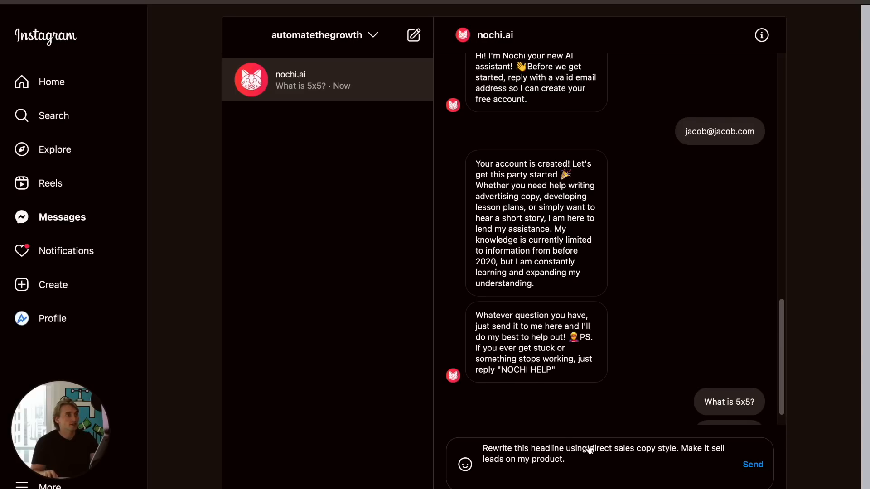
type("Find deals for any season")
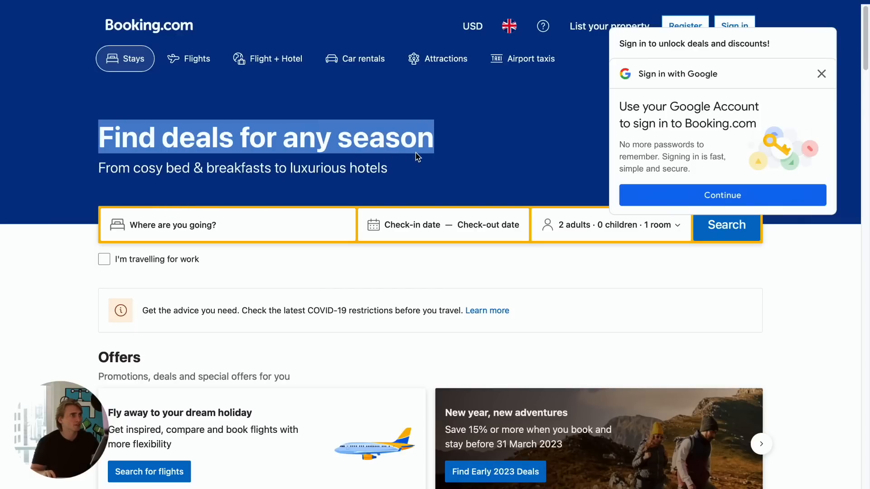
left_click_drag(388, 168, 96, 171)
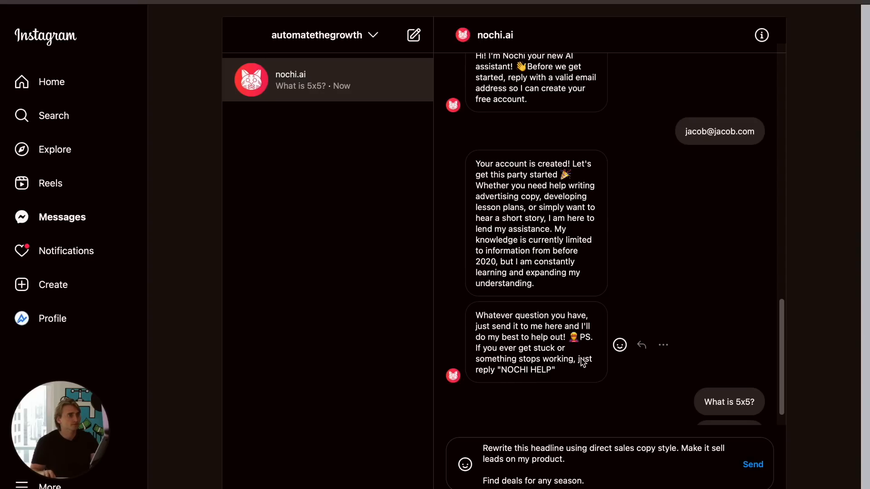
type("From cosy bed & breakfasts to luxurious hotels")
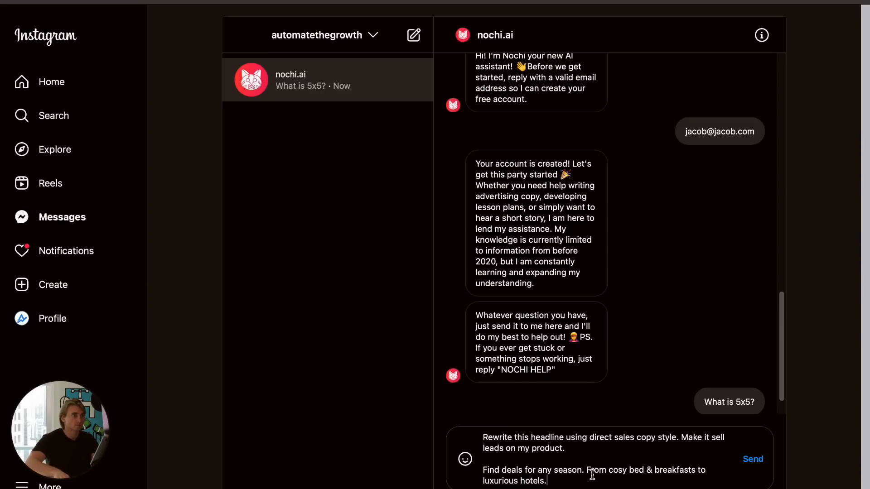
- Send the headline rewrite message to the chatbot
key("Return")
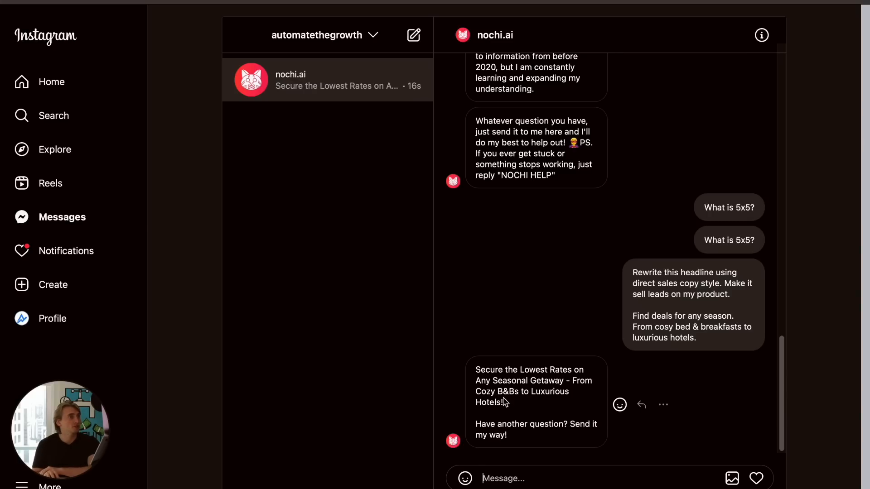
scroll(527, 400, "up", 1)
scroll(527, 400, "down", 1)
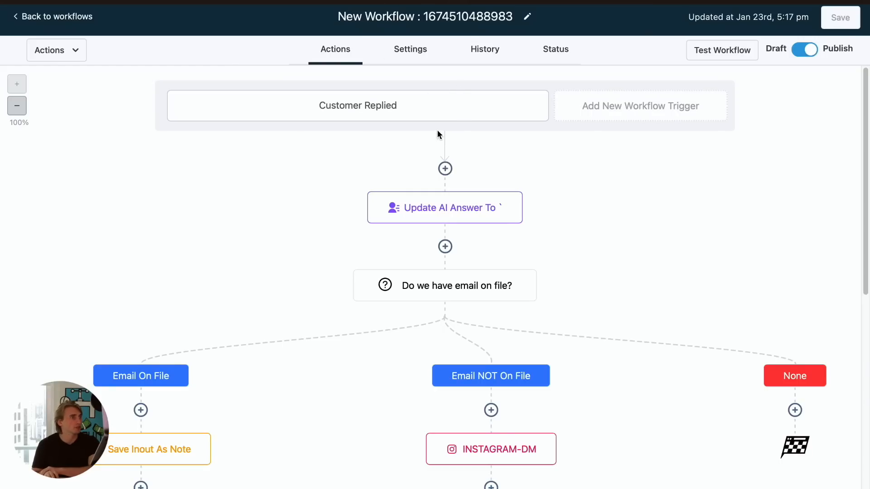
- Scroll through the workflow and the earlier Instagram conversation to review the bot's previous messages
scroll(306, 223, "down", 5)
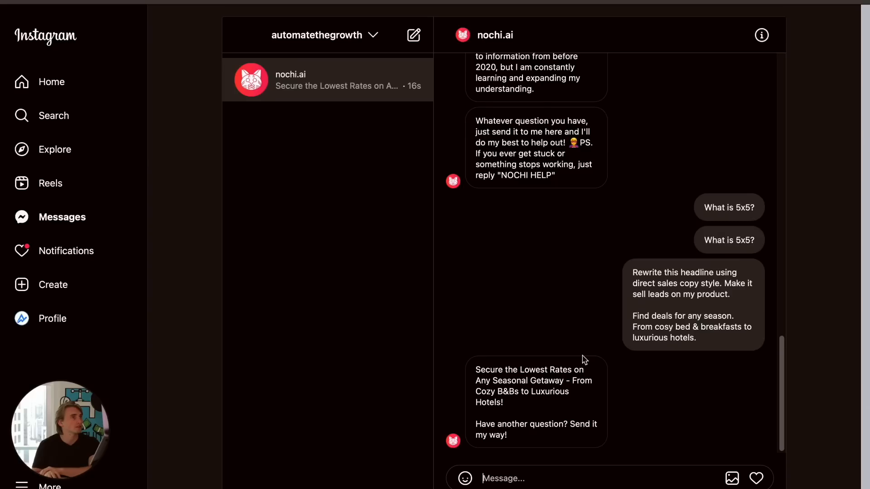
scroll(584, 354, "up", 10)
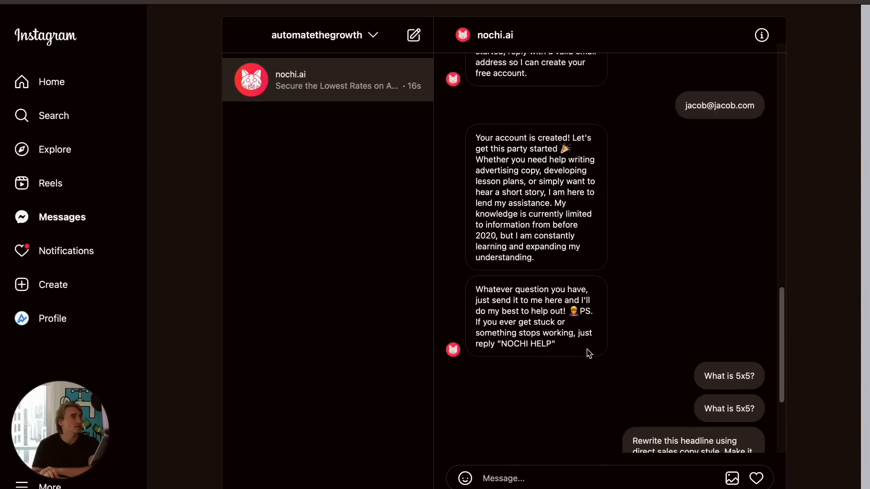
scroll(537, 365, "down", 2)
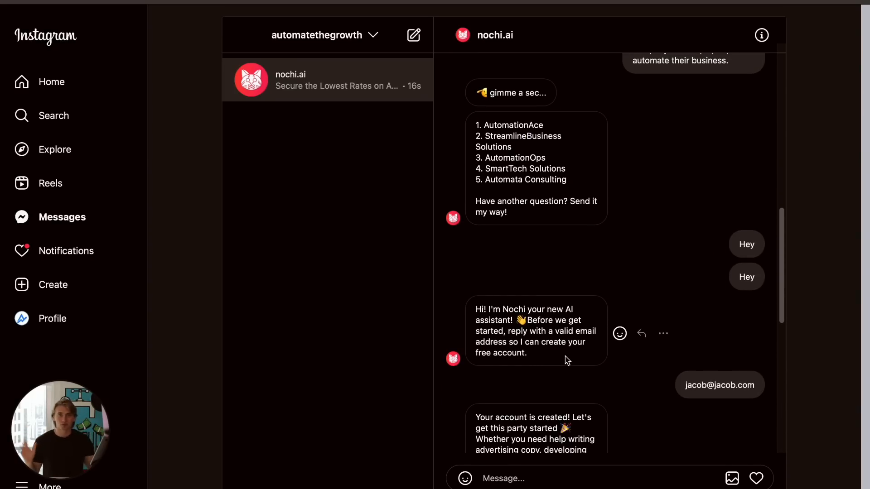
scroll(566, 357, "down", 10)
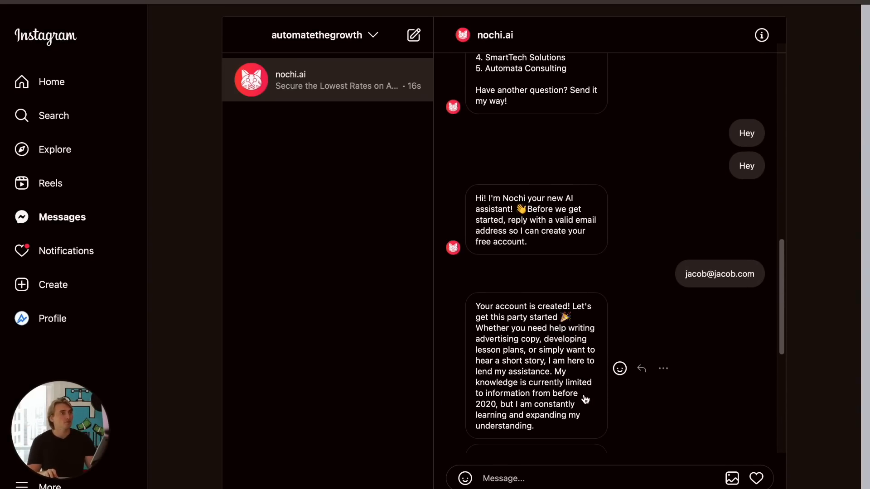
scroll(521, 247, "down", 3)
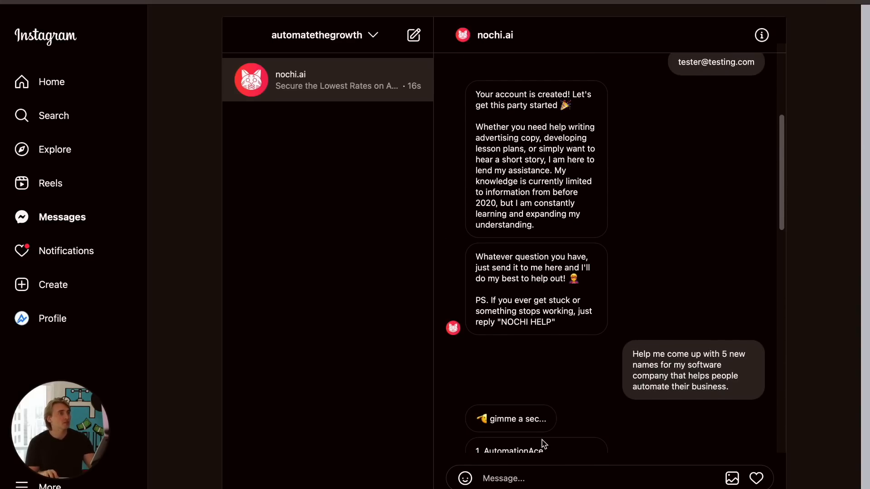
- Copy the "gimme a sec..." message and add an Instagram DM action with it after Save Inout As Note in the Email On File branch, then save
left_click_drag(548, 425, 471, 420)
key("super+c")
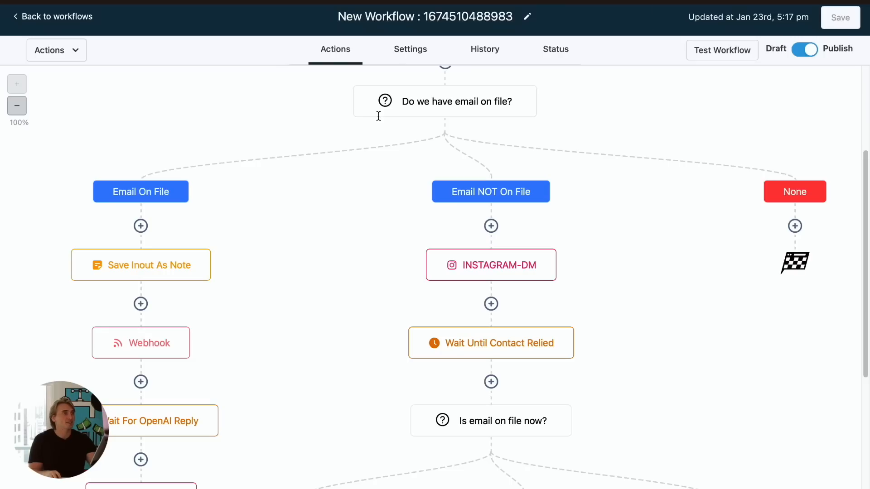
scroll(326, 281, "down", 2)
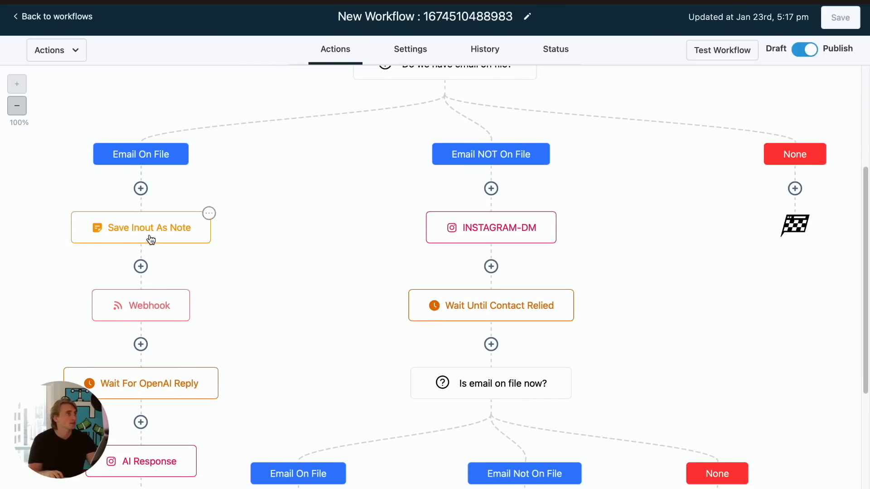
left_click(141, 266)
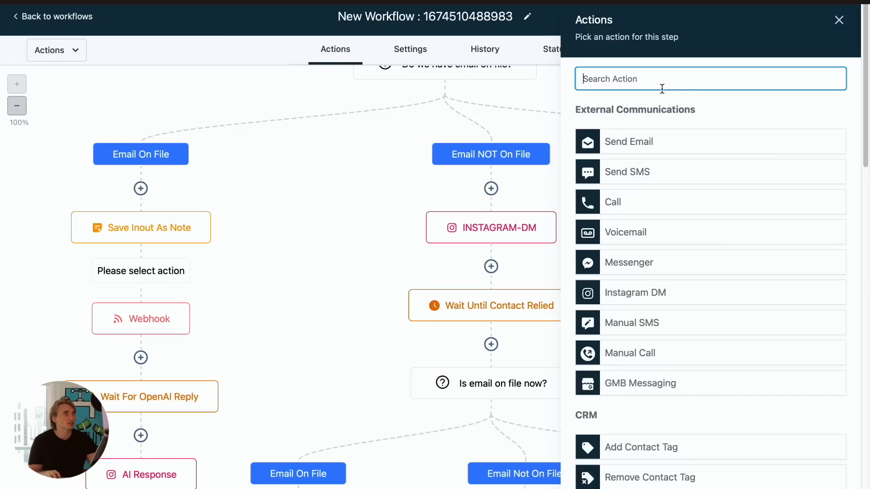
left_click(632, 303)
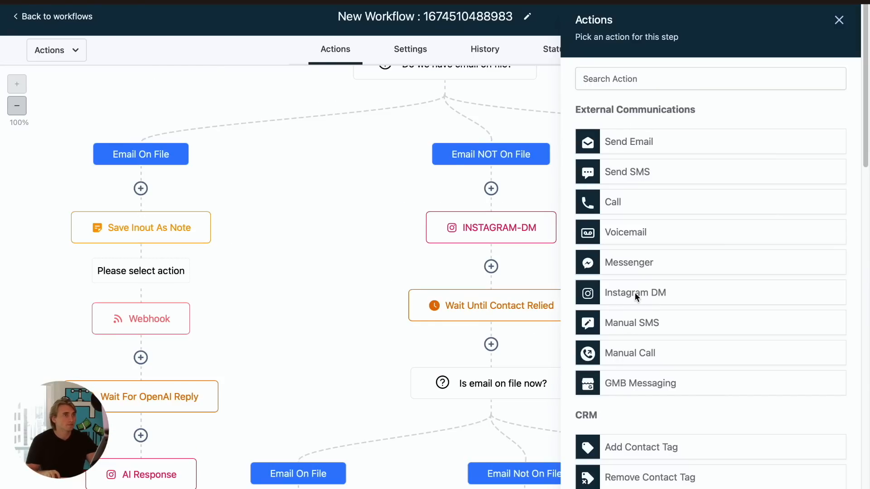
left_click(632, 304)
key("super+v")
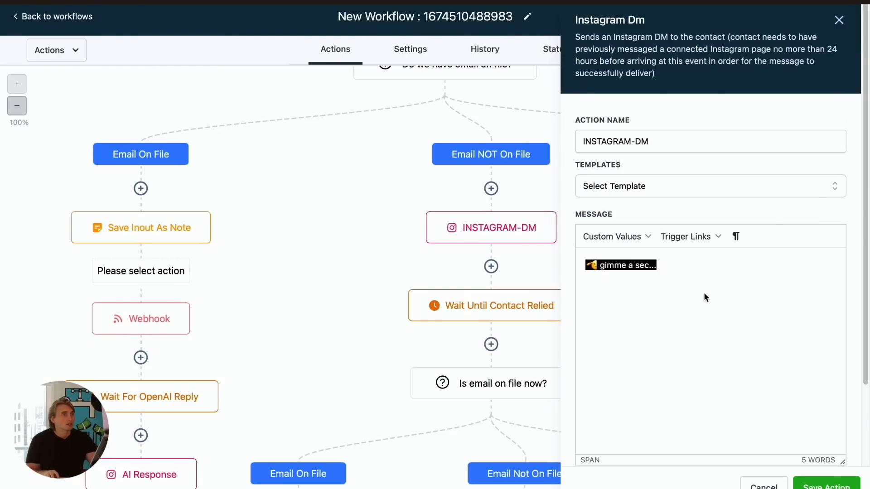
left_click(809, 485)
left_click(839, 21)
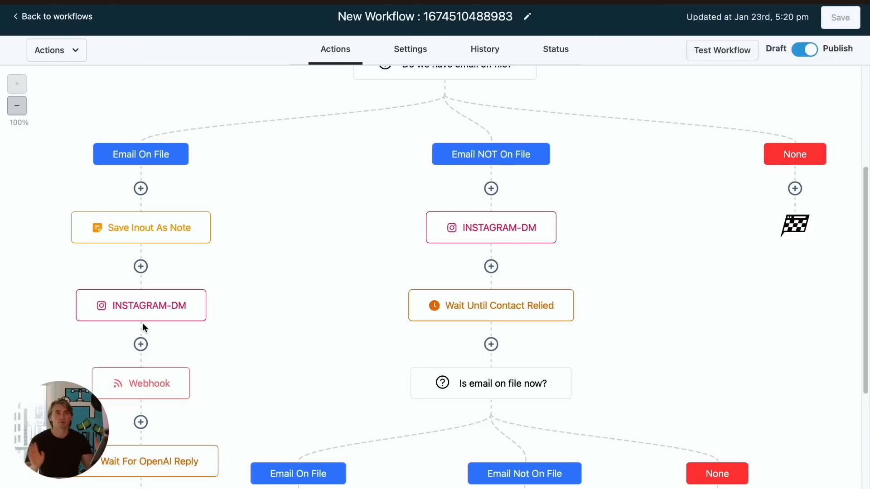
- Copy the earlier headline rewrite request and paste it into the Instagram message box again
scroll(158, 299, "down", 1)
scroll(160, 302, "down", 1)
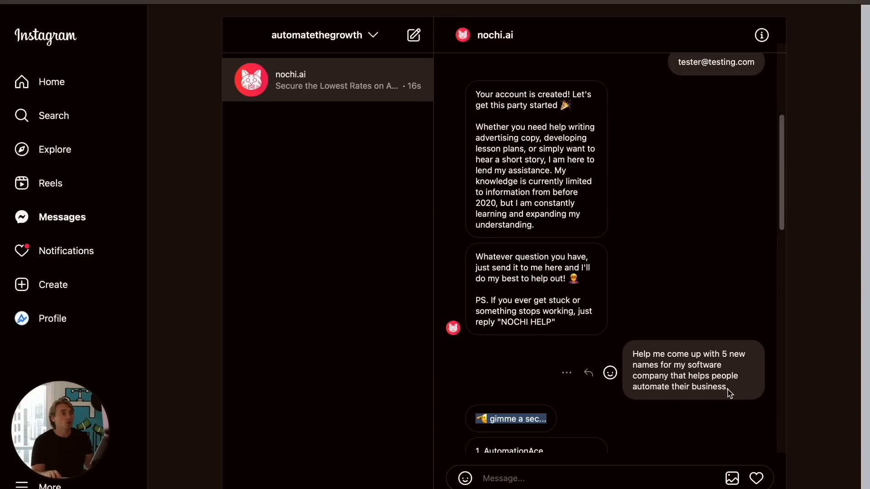
scroll(641, 388, "down", 15)
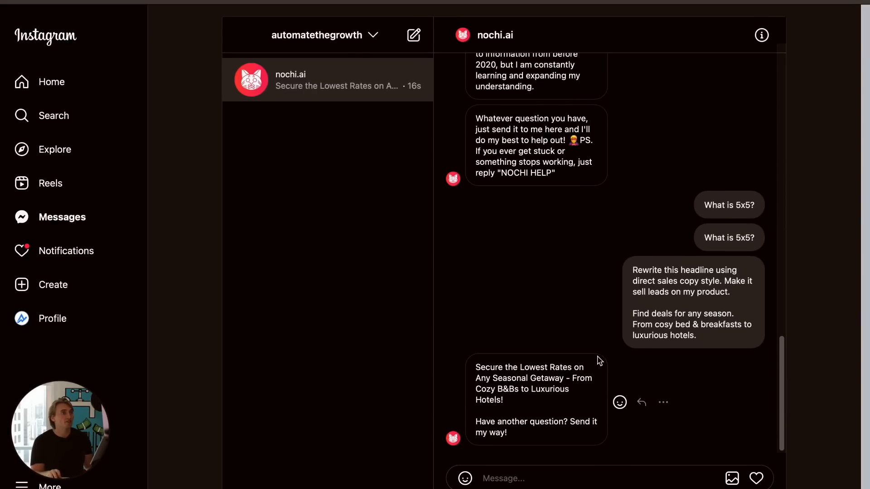
left_click_drag(631, 271, 738, 341)
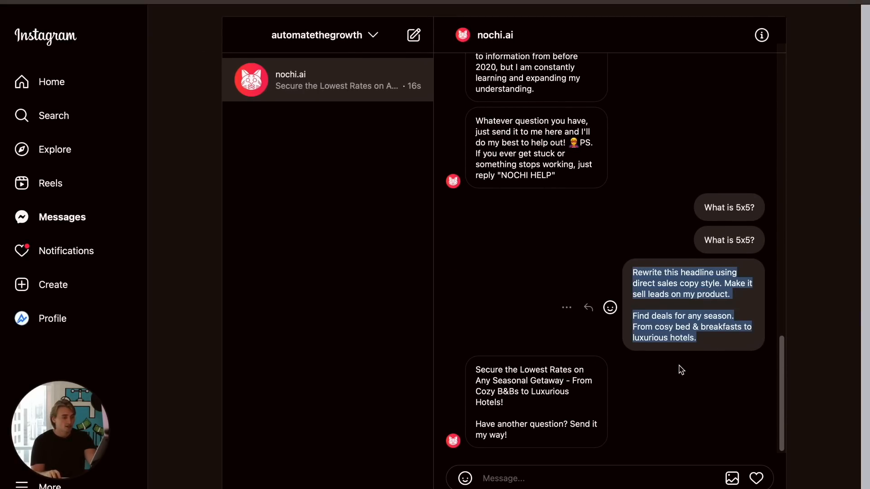
left_click(531, 477)
key("super+v")
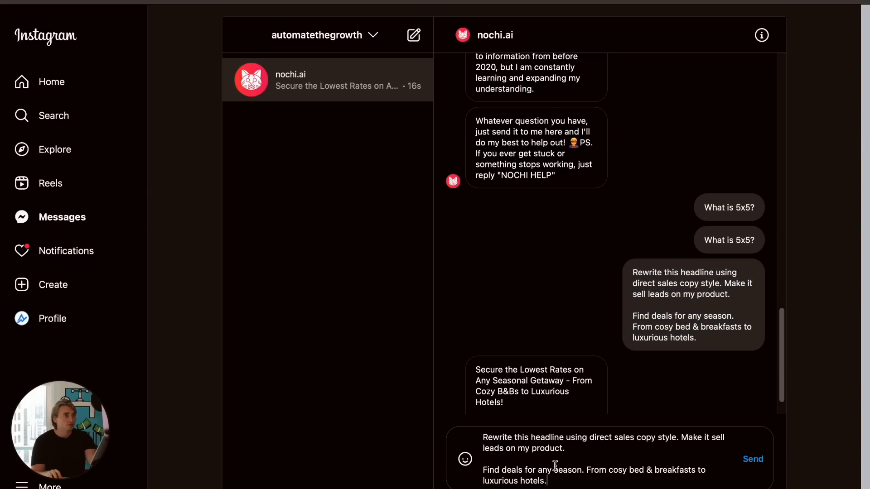
- Append "Give me 3 options." to the headline rewrite request and send it to the chatbot
left_click(600, 446)
type("G")
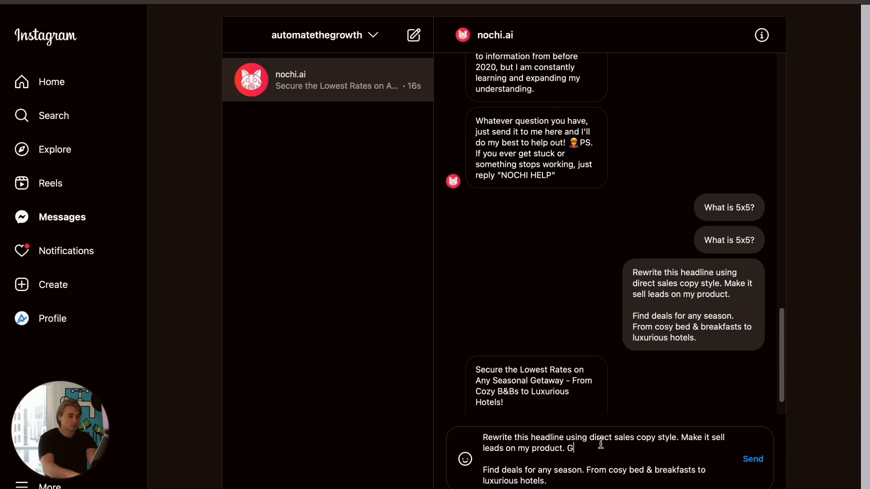
type("ive me 2")
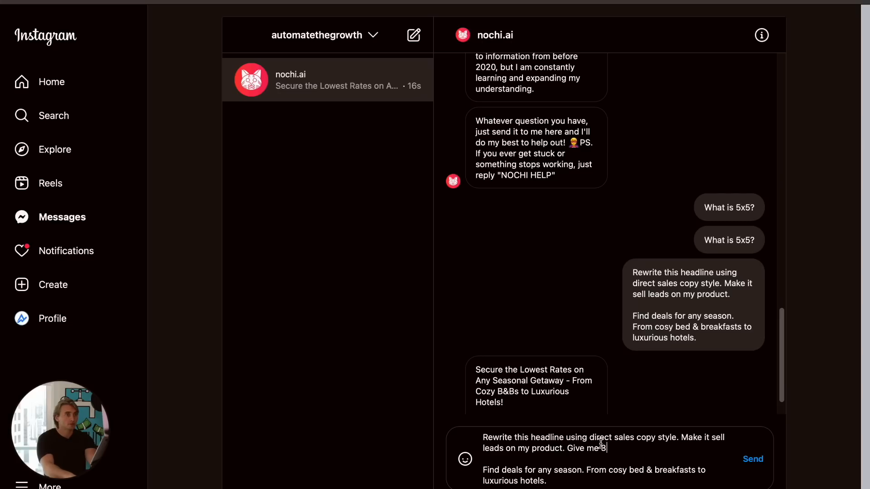
type(" options.")
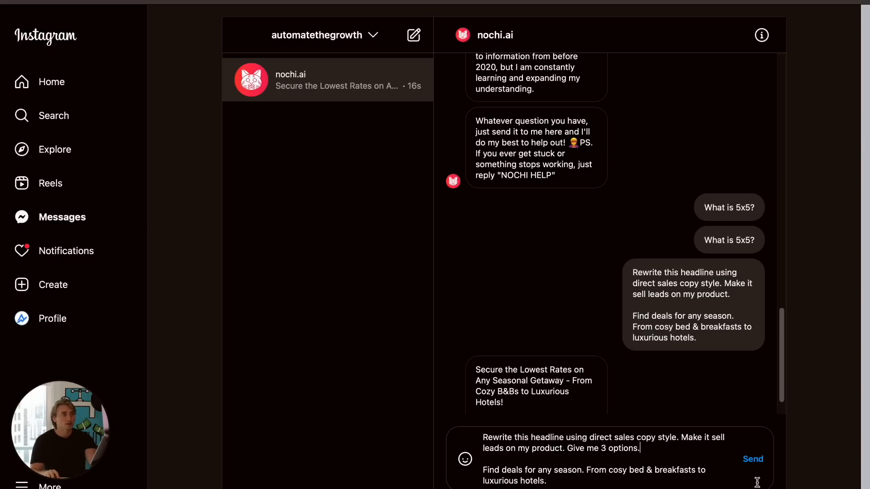
left_click(747, 460)
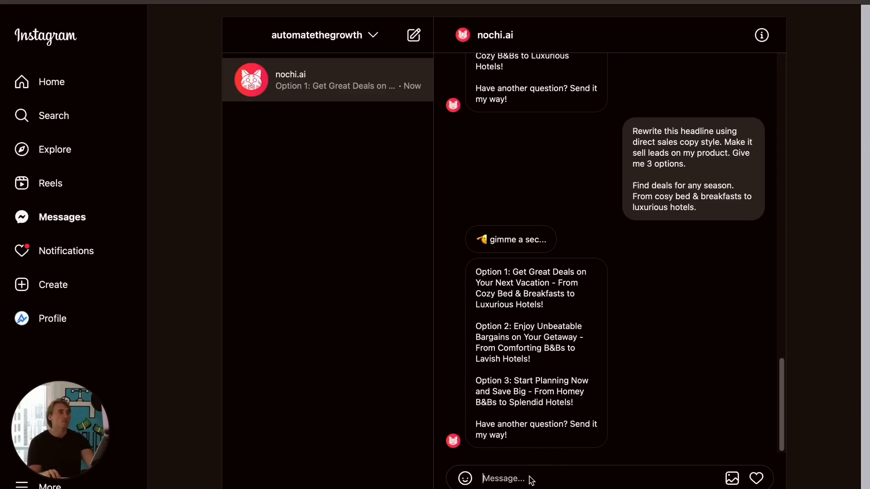
- Send the message "Write me a story about a dog and a cat getting lost in the woods and finding foxes but then fighting them and falling in love."
type("Write me a story abut")
key("BackSpace")
key("BackSpace")
type("out a dog and a cat getting lost in the woods")
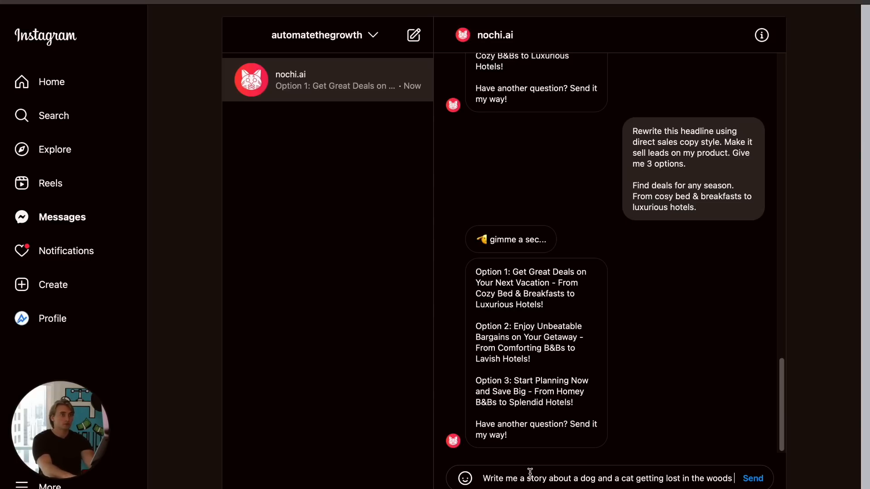
type(" and findi")
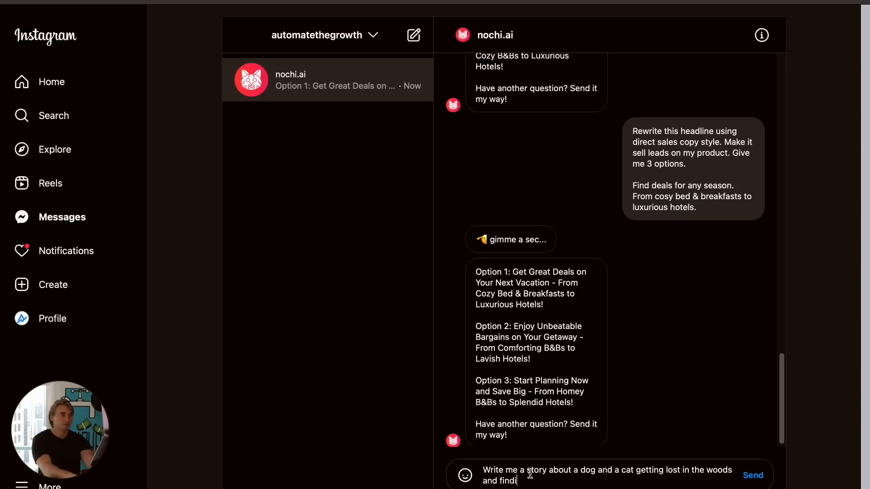
type("ng foxes ")
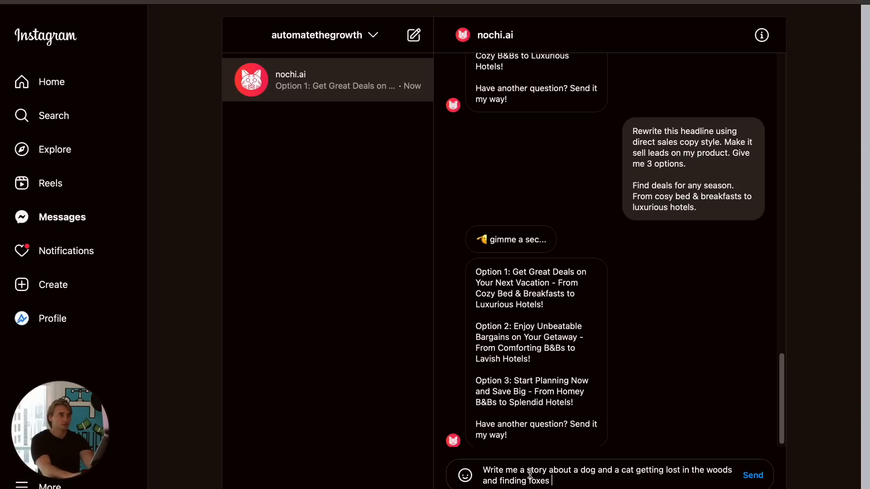
type("but then fighting th")
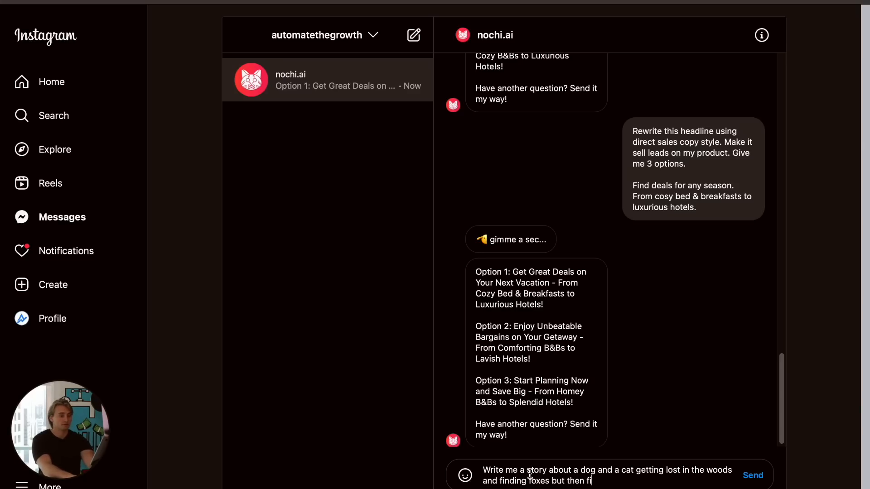
type("em and falling in love.")
key("Return")
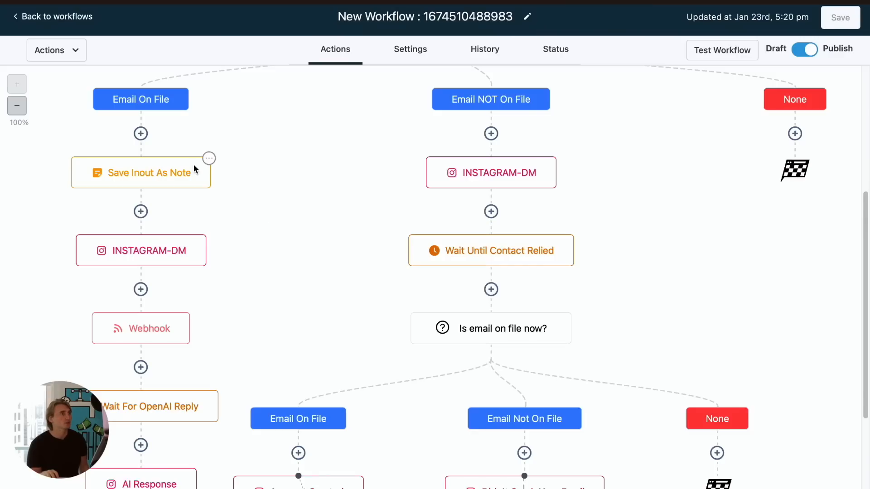
- Open the Automate The Growth conversation in Conversations, scroll through the story reply, and dismiss the phone-number banner
left_click(48, 17)
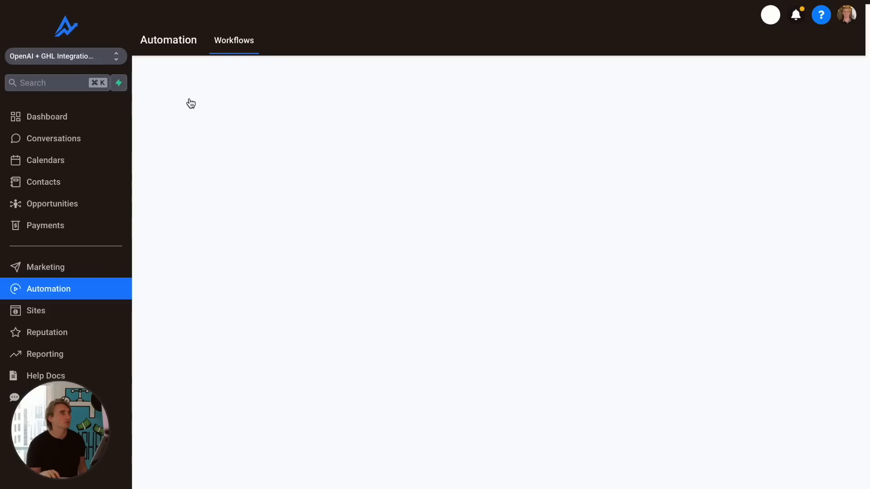
left_click(72, 137)
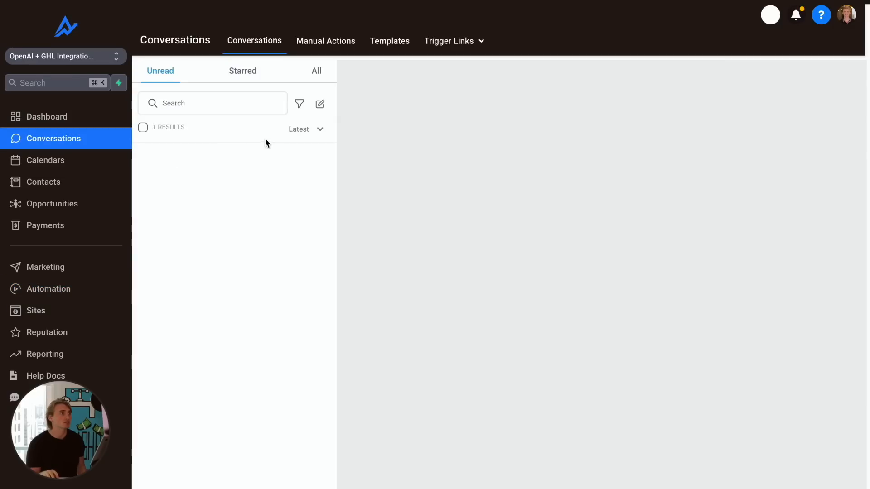
left_click(248, 167)
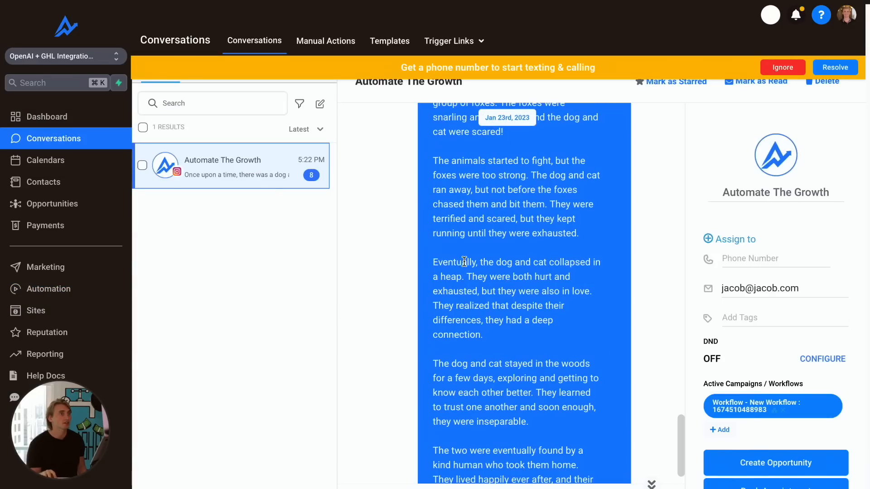
scroll(469, 261, "up", 5)
mouse_move(665, 382)
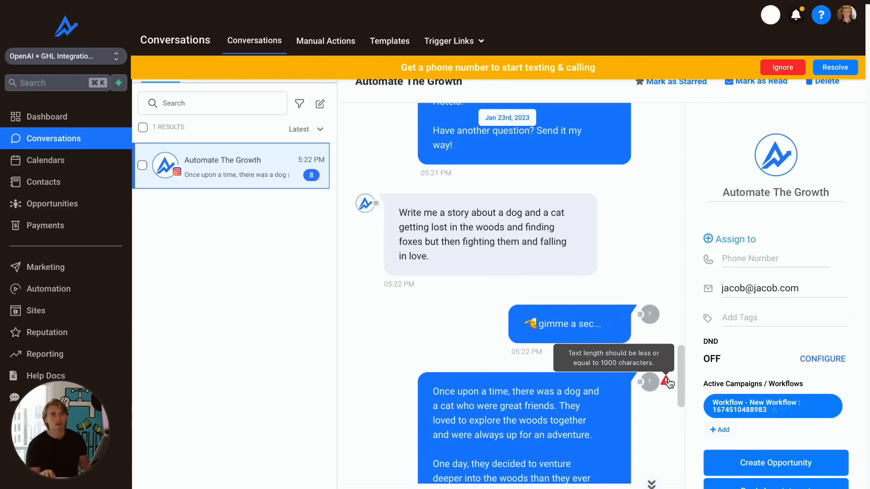
scroll(502, 330, "down", 3)
scroll(502, 331, "down", 10)
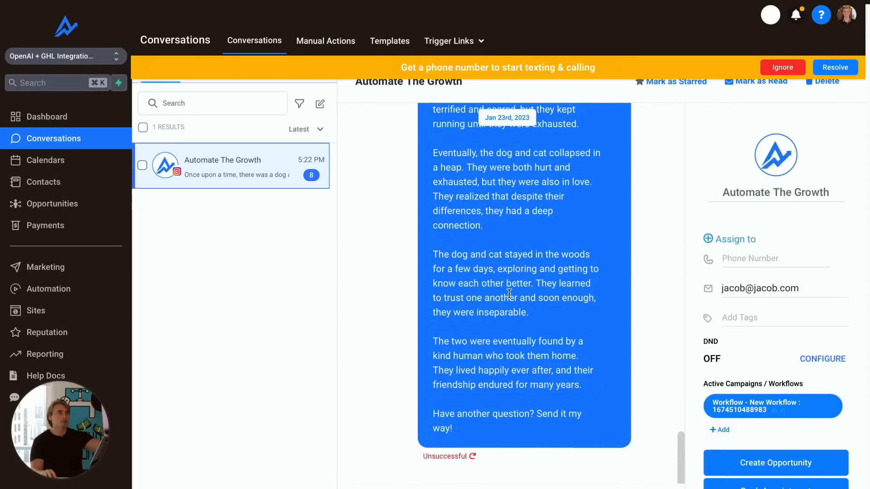
scroll(503, 299, "up", 4)
scroll(523, 284, "up", 6)
scroll(525, 291, "down", 10)
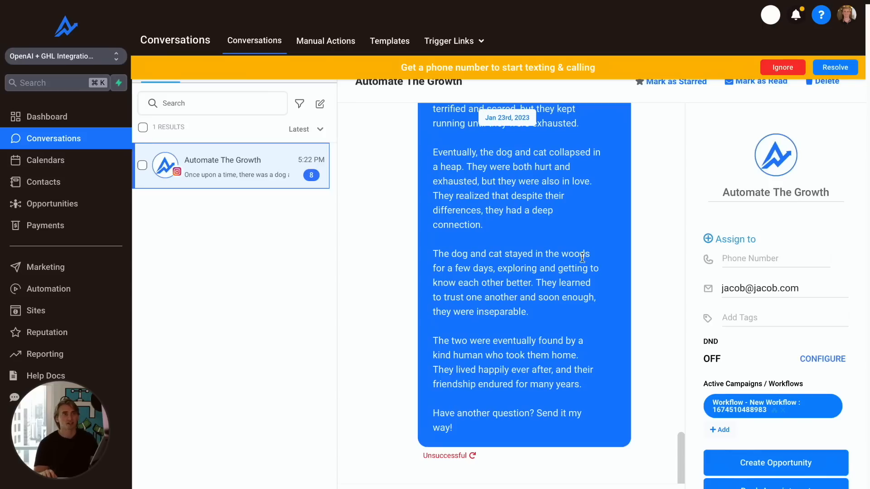
left_click(784, 67)
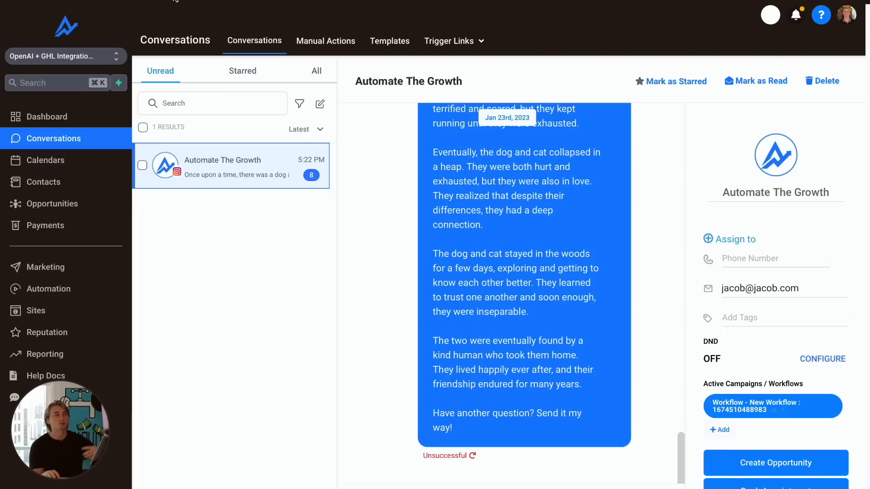
mouse_move(176, 1)
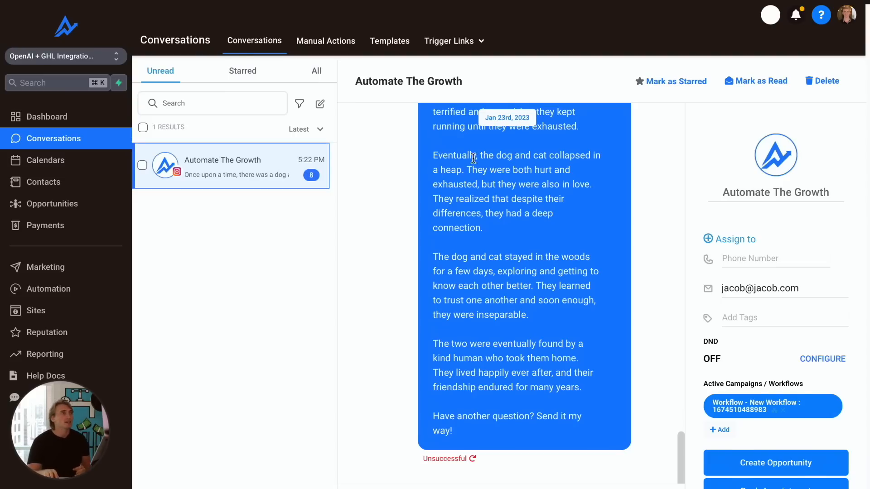
- Start a new workflow from scratch in Automation
left_click(40, 292)
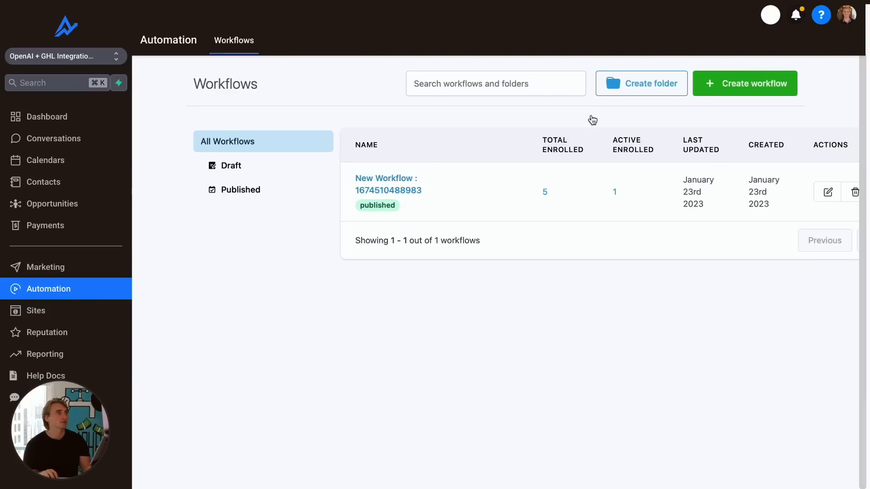
left_click(742, 91)
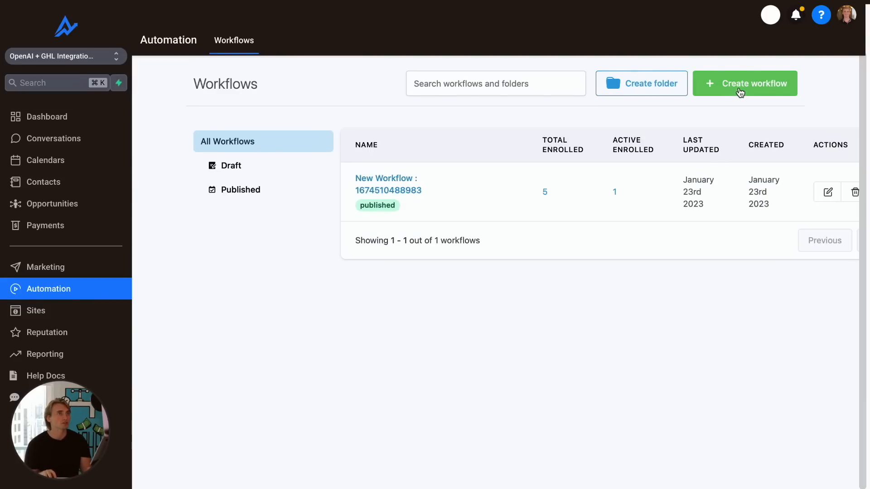
left_click(473, 309)
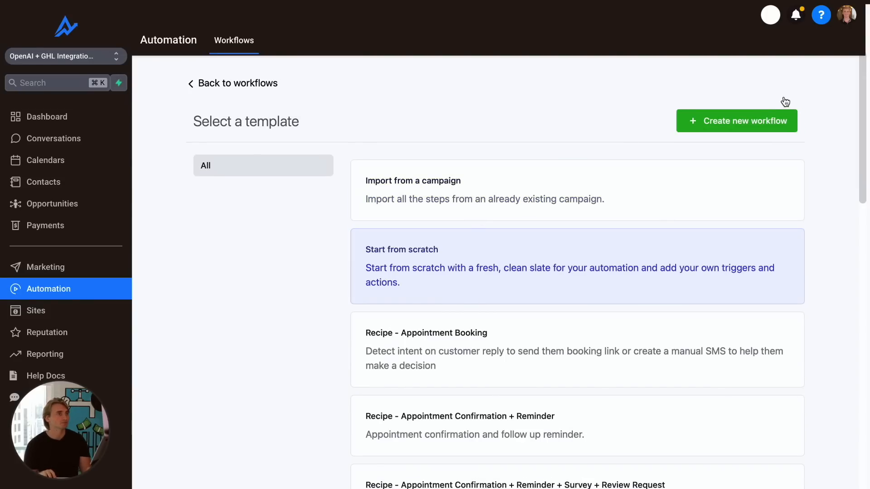
left_click(780, 119)
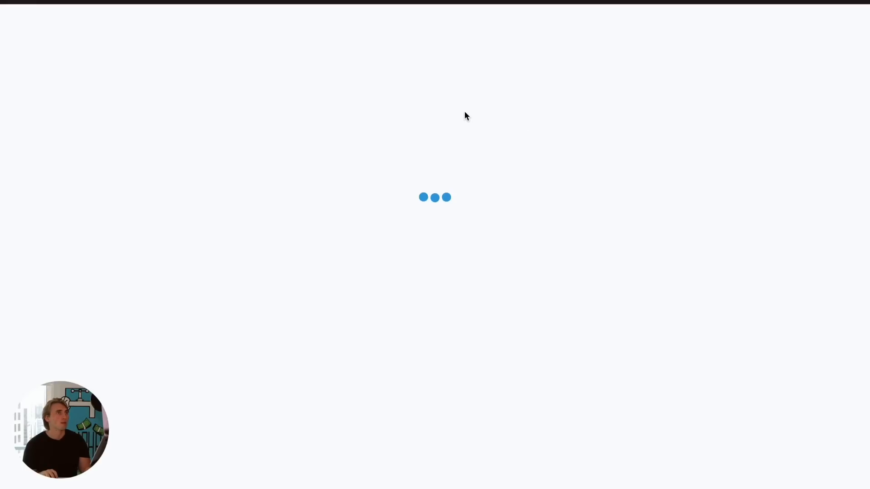
- Rename the new workflow to "Backup brain" and save it
left_click(444, 16)
double_click(445, 16)
left_click(445, 15)
type("Back")
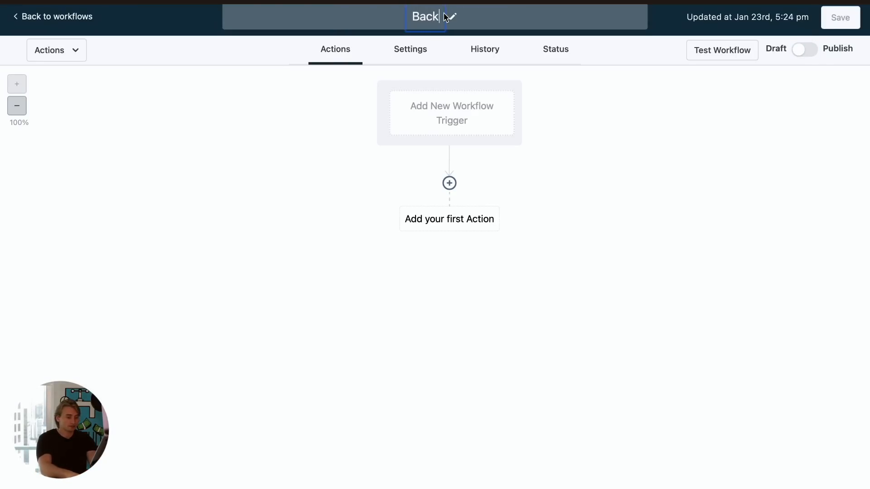
type(" bran")
key("BackSpace")
key("BackSpace")
key("BackSpace")
key("BackSpace")
key("BackSpace")
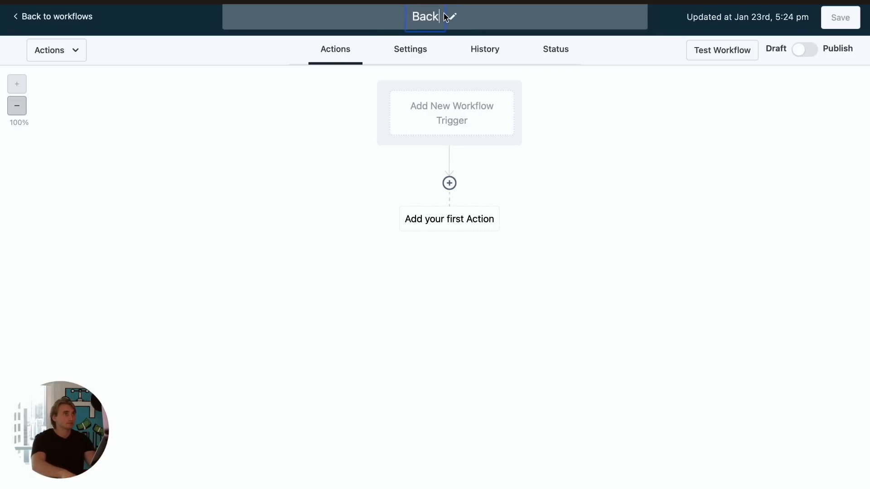
type("up brain")
key("Return")
left_click(840, 17)
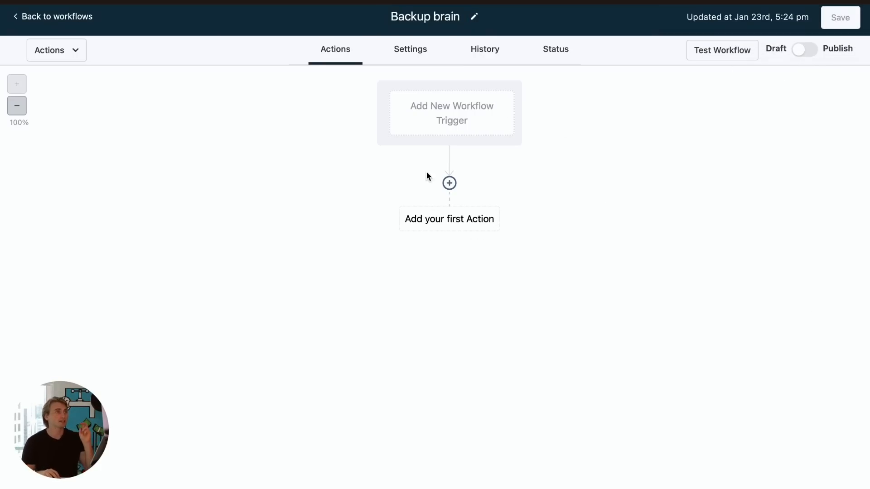
- Add a Wait action as the first action, waiting for a Condition on the AI Answer field
left_click(446, 225)
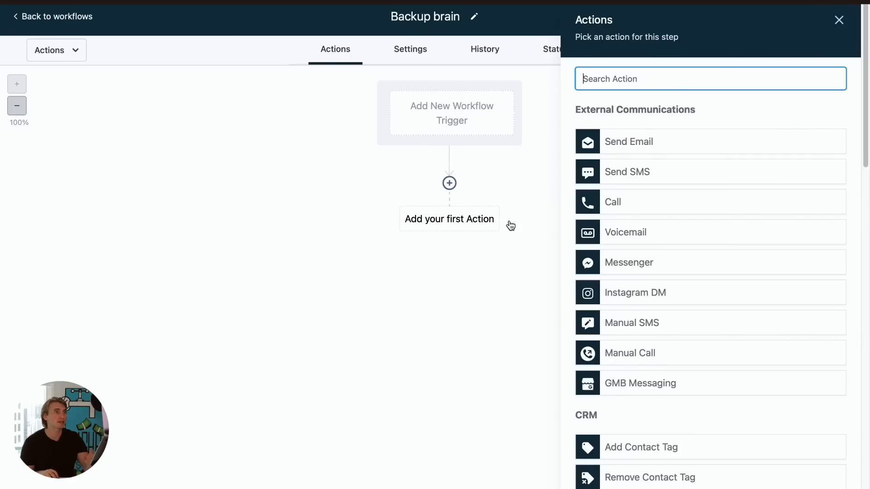
type("wait")
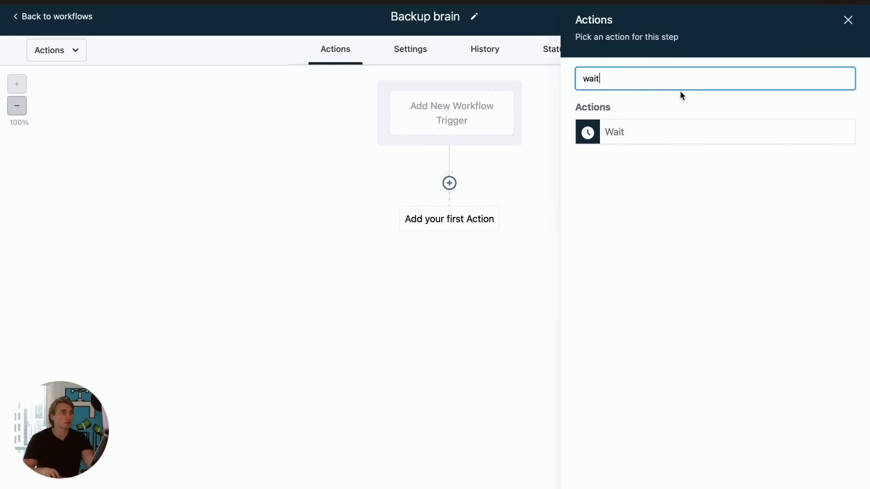
left_click(685, 138)
left_click(446, 171)
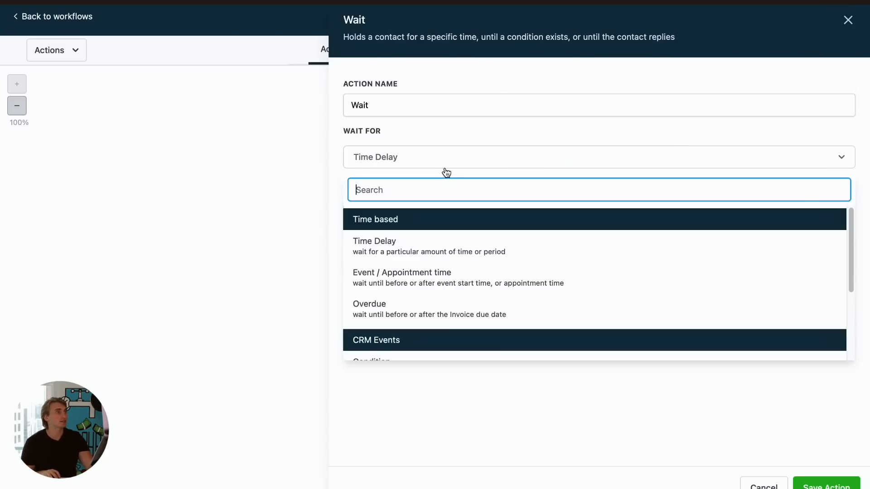
scroll(490, 308, "down", 2)
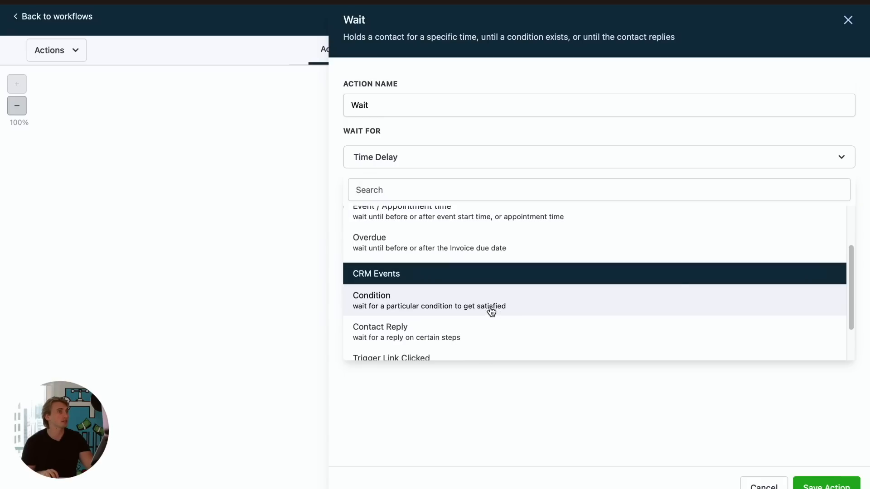
left_click(488, 312)
left_click(436, 268)
left_click(438, 295)
scroll(453, 325, "down", 6)
left_click(423, 456)
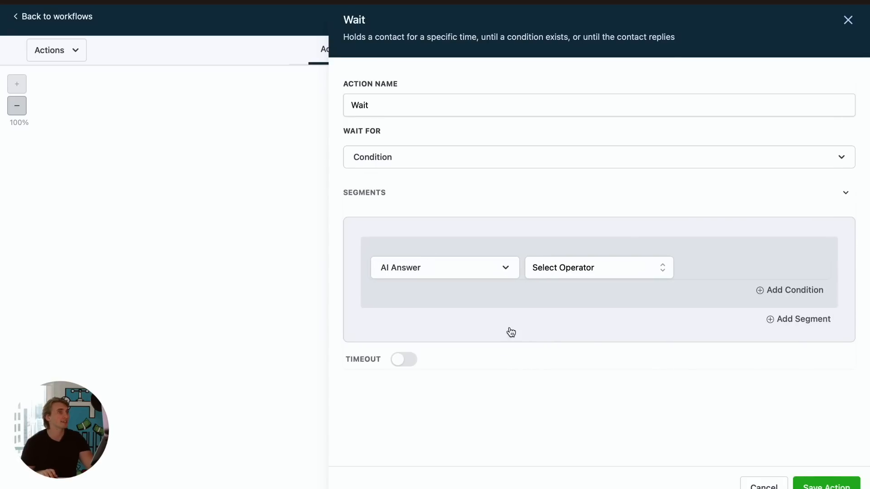
- Set the wait condition to AI Answer Is ` (a backtick)
left_click(553, 276)
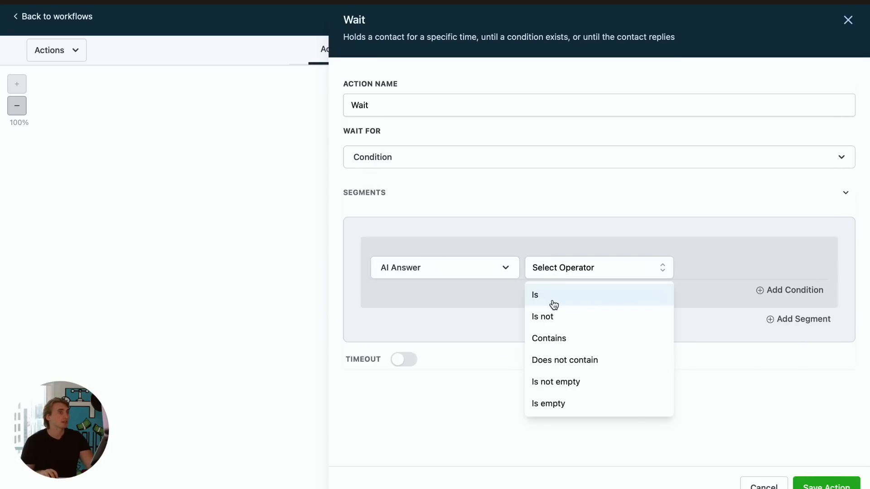
left_click(551, 304)
left_click(709, 274)
type("`")
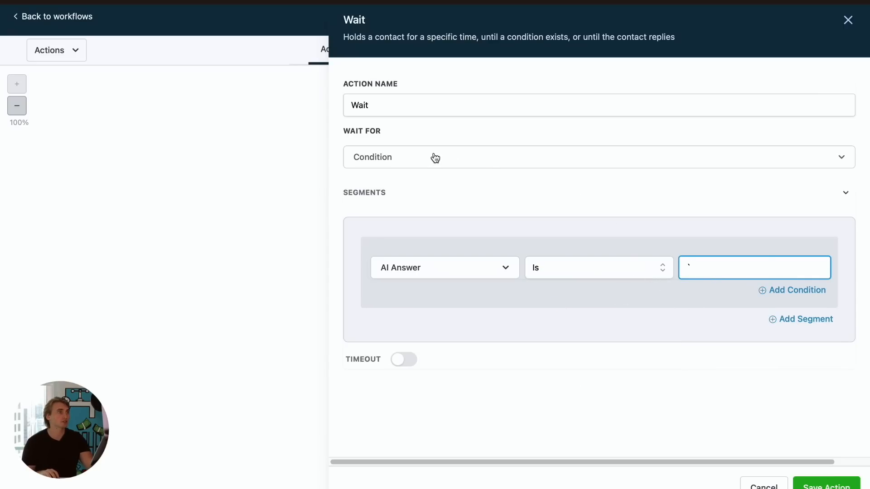
- Rename the wait action to "Wait Until AI Answer is `"
left_click(416, 107)
double_click(415, 107)
type("Wait Until")
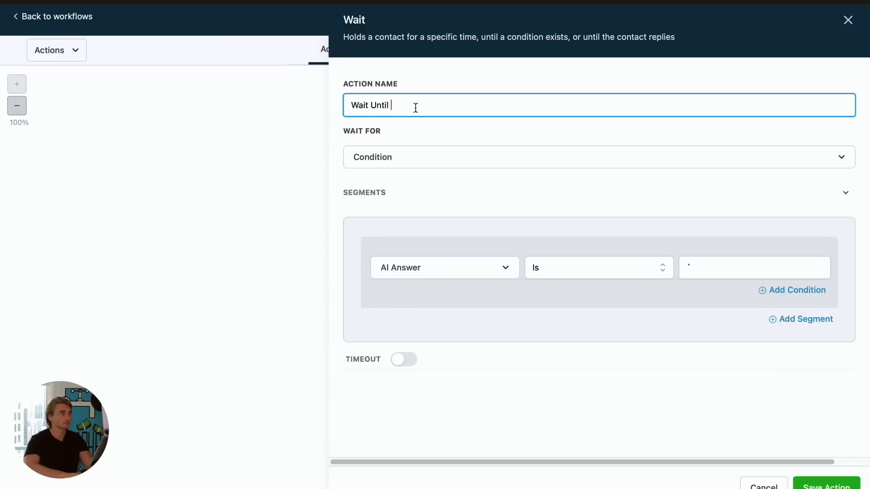
type(" AI Answer is `")
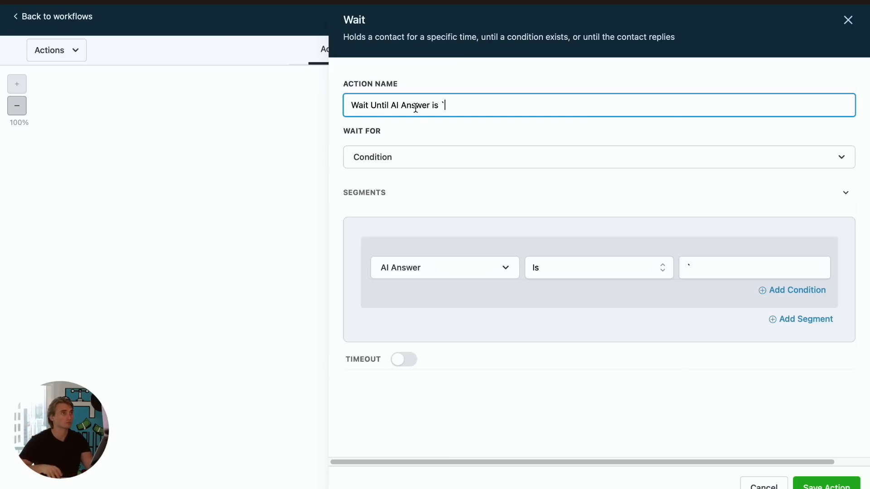
- Enable the timeout on the wait action and set it to 0.75 minutes
left_click(404, 360)
left_click(367, 392)
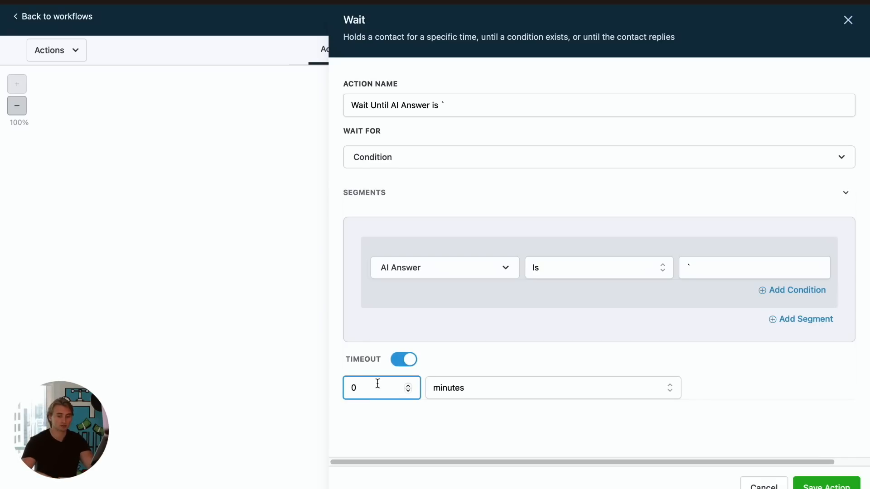
type("0.75")
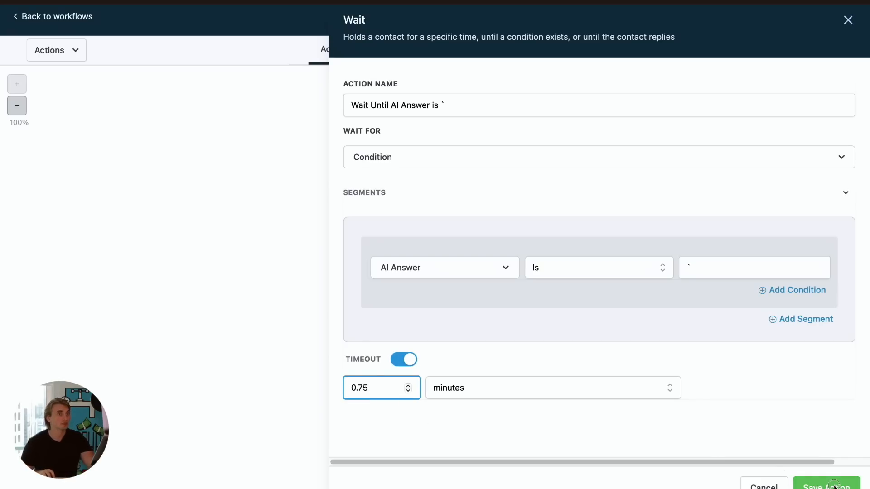
- Save the wait action, then add an If/Else condition after it named "Is it stuck?"
left_click(794, 482)
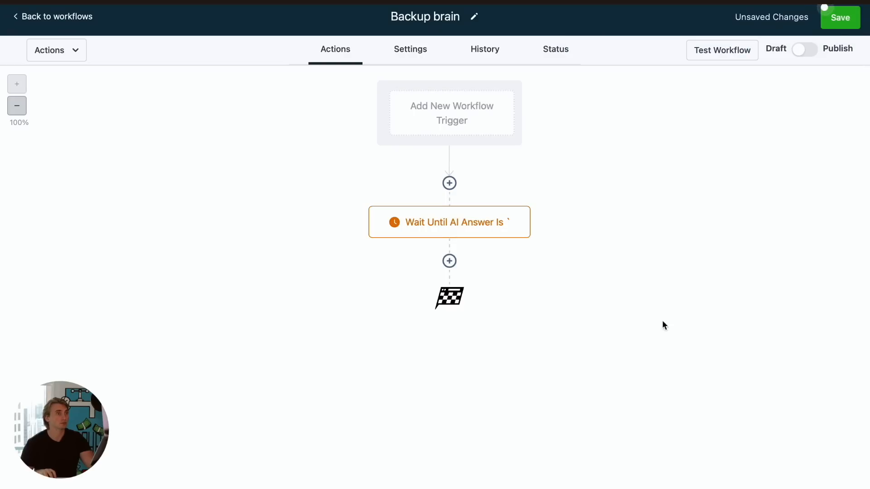
left_click(449, 261)
type("if")
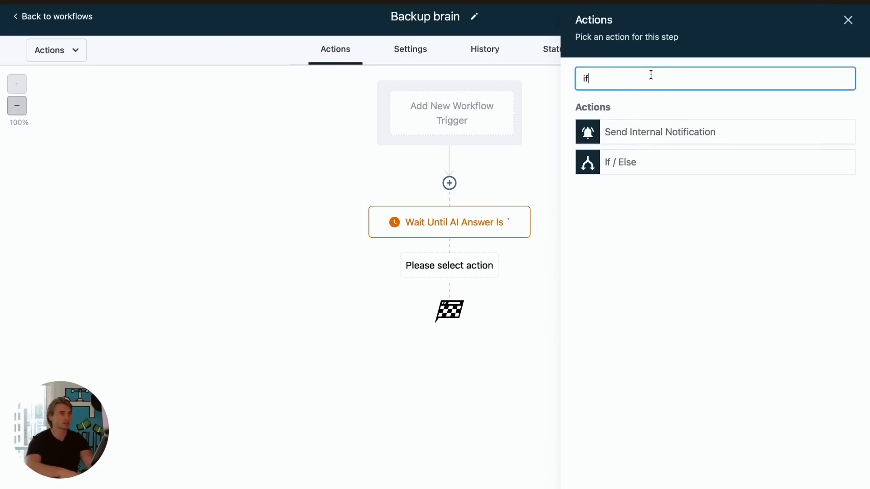
left_click(676, 169)
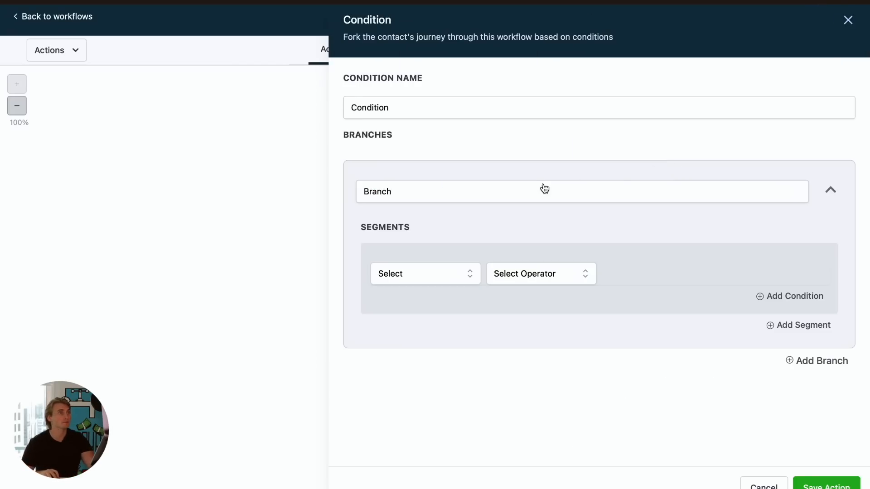
left_click(459, 113)
key("super+a")
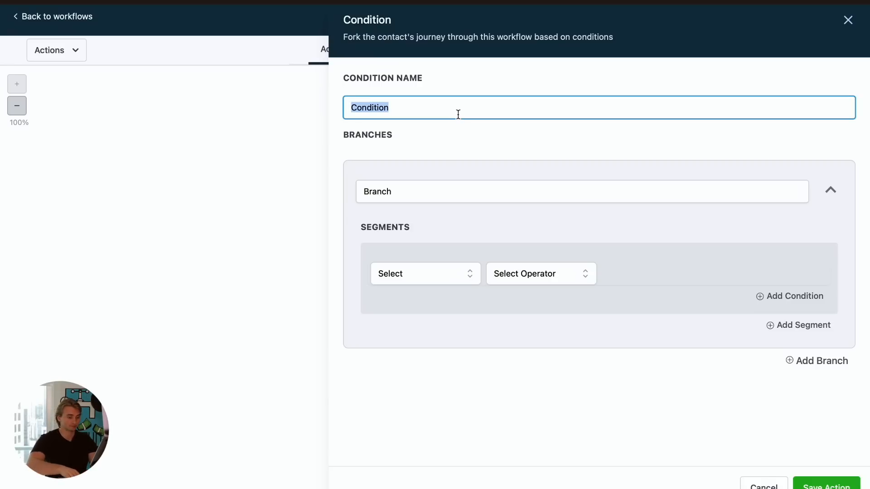
type("I")
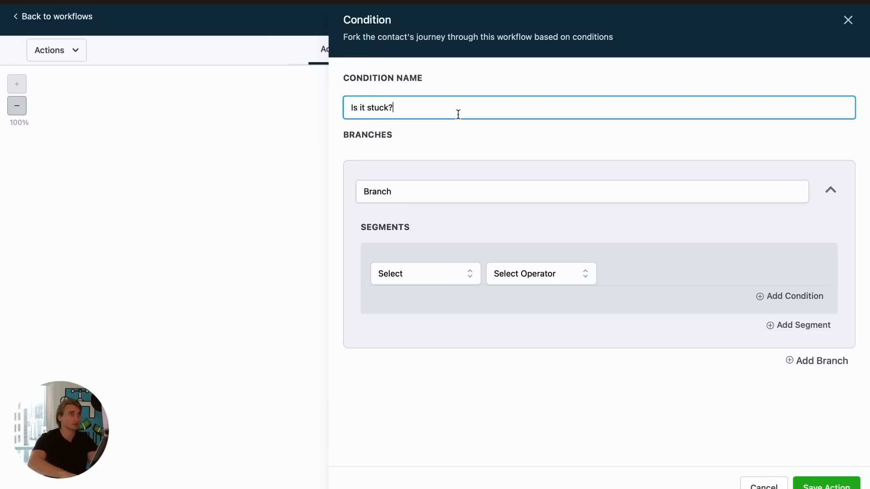
- Rename the condition's branch to "It Is Stuck"
left_click(436, 187)
key("super+a")
type("It Is Stuck")
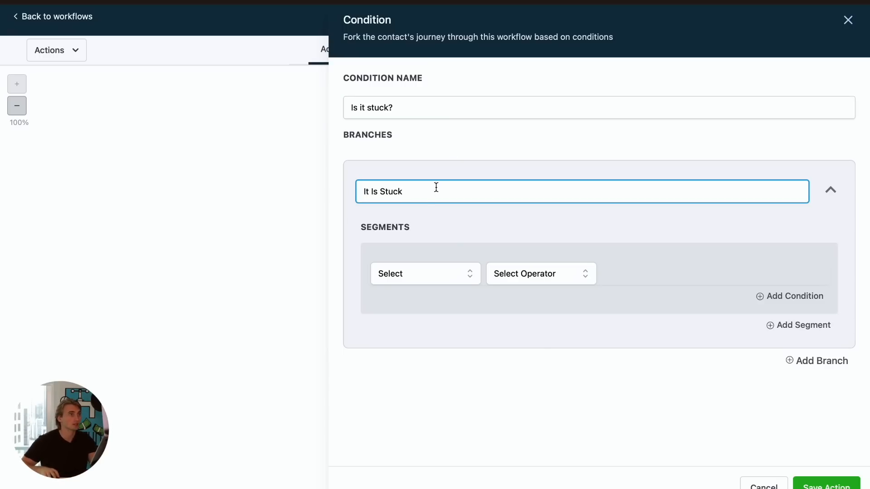
- Set the branch condition to AI Answer Is not ` (a backtick) and save the condition
left_click(438, 275)
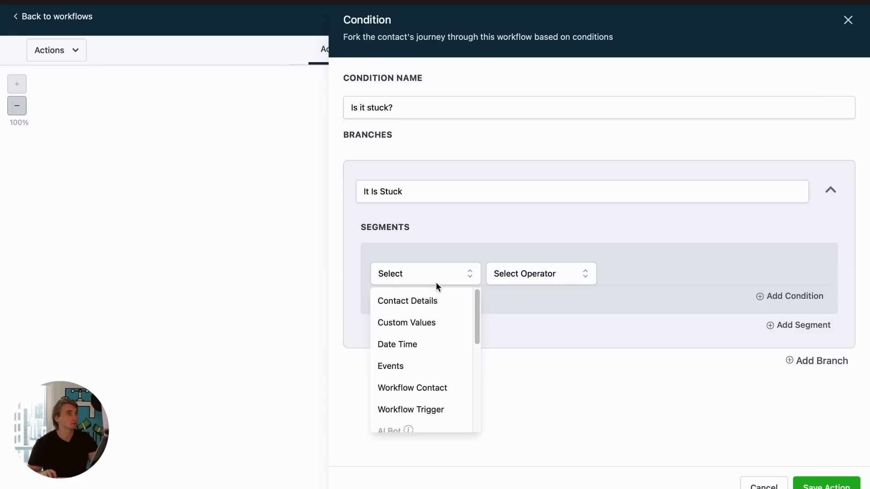
left_click(451, 302)
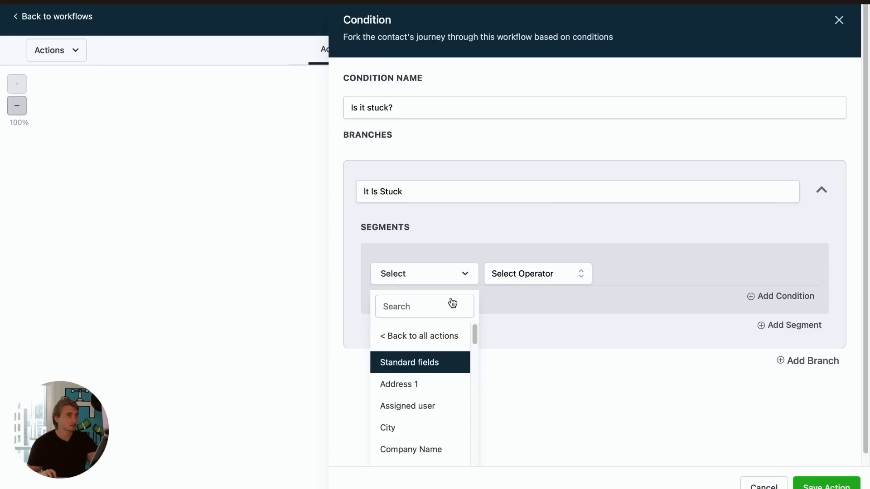
scroll(443, 399, "down", 5)
scroll(416, 387, "down", 10)
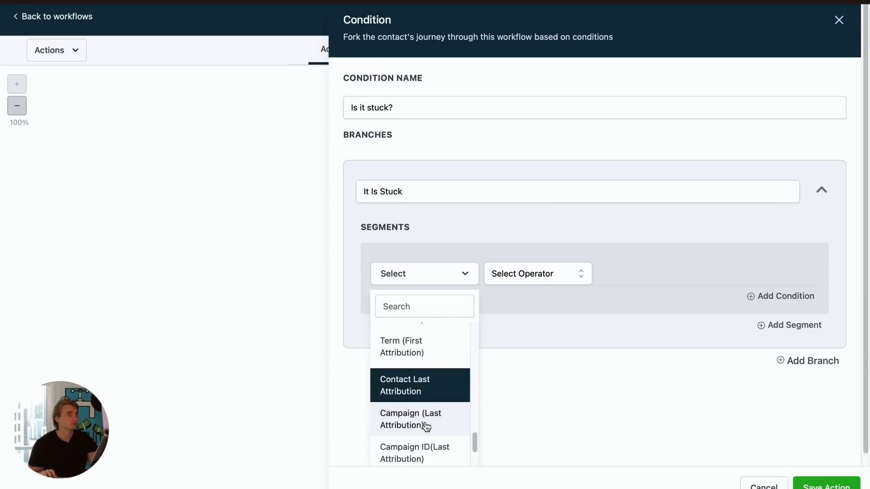
scroll(424, 377, "down", 10)
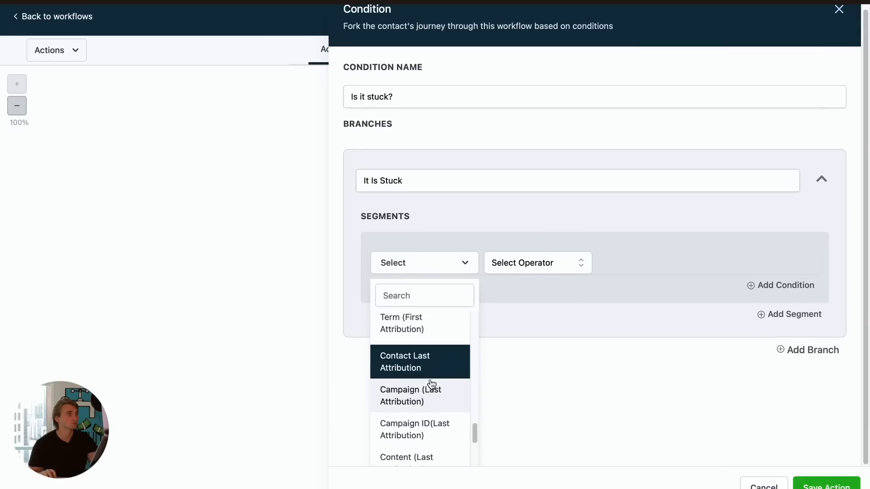
left_click(424, 362)
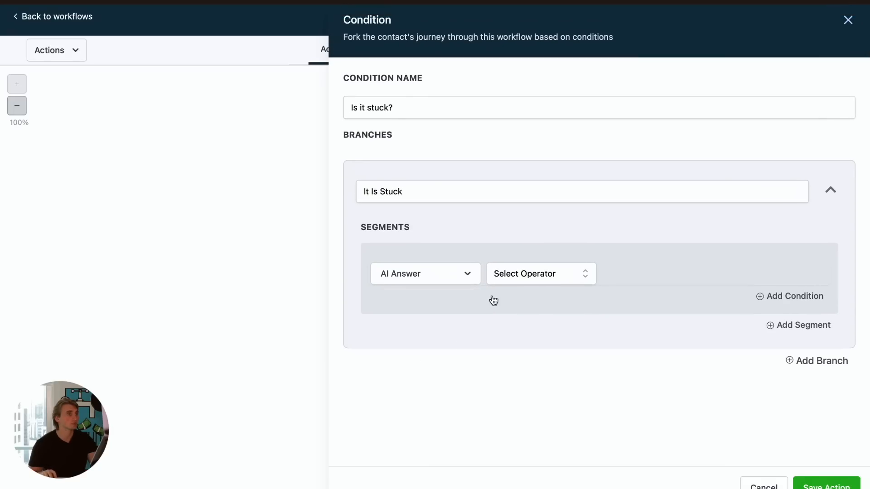
left_click(542, 274)
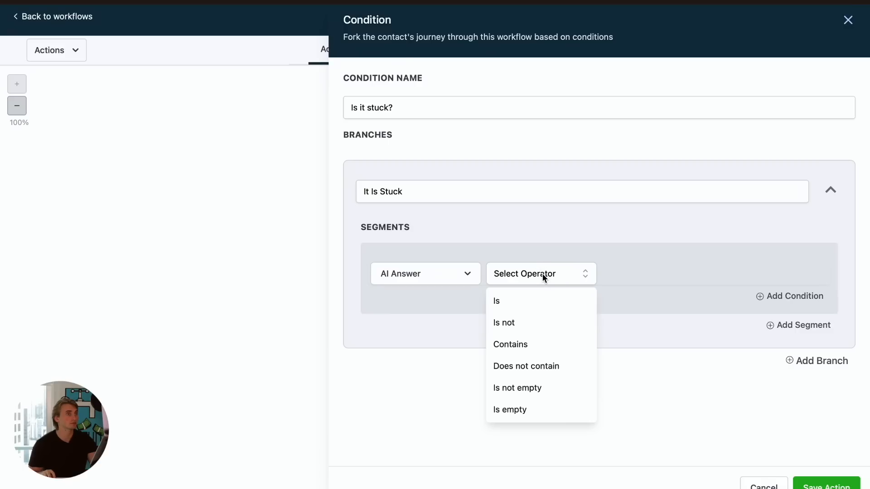
left_click(526, 326)
left_click(661, 281)
type("`")
left_click(620, 298)
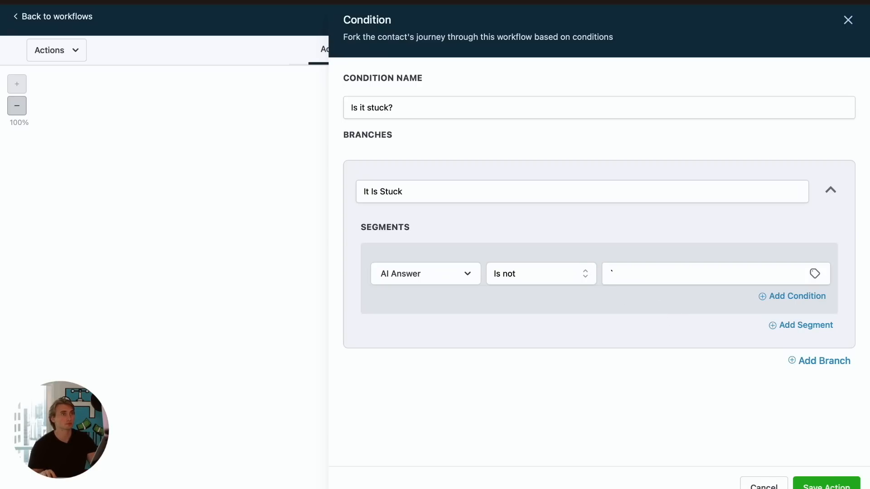
left_click(826, 485)
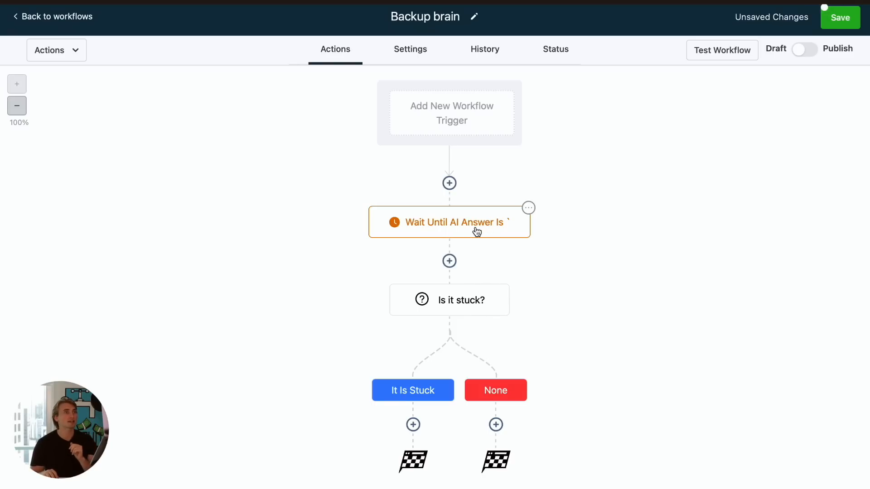
- Add an Instagram DM action on the It Is Stuck branch with the pasted "Looks like I got stuck on that question… Please try again." message
left_click(413, 425)
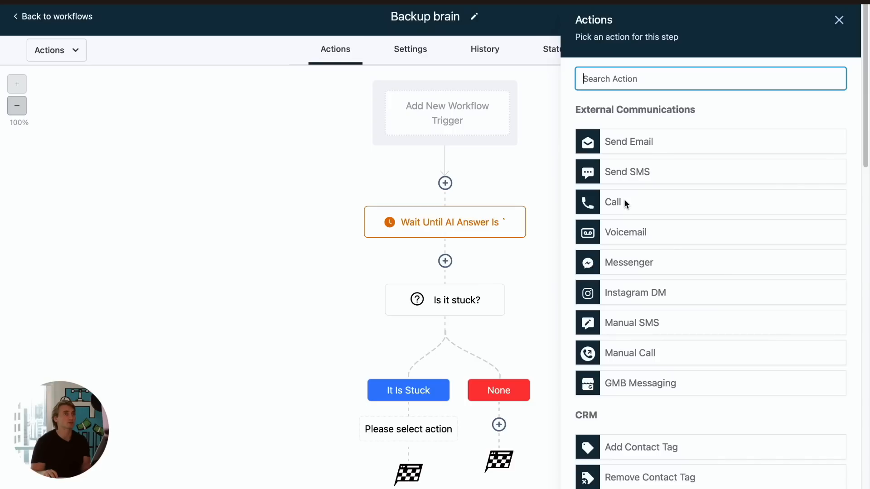
left_click(646, 295)
left_click(646, 296)
type("Looks like I got stuck on that question. The output may have been against our TOS or too long (Instagram only allows 1k character or less messages).  Please try again.")
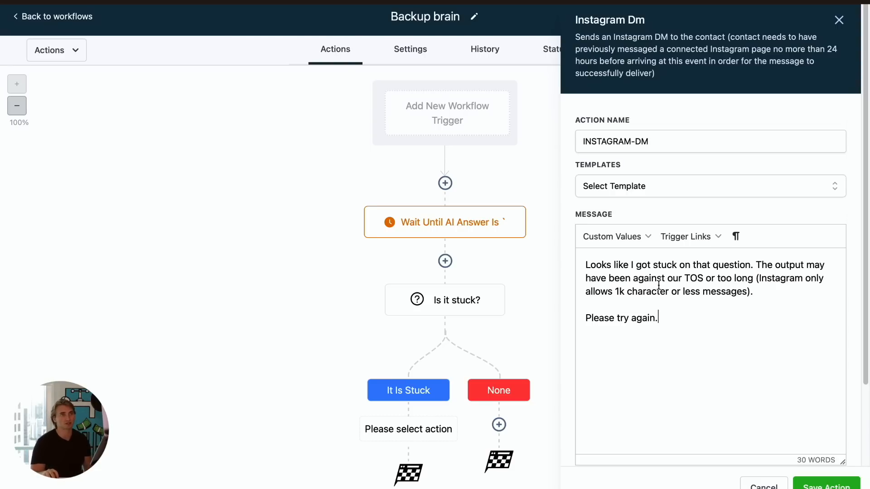
left_click(831, 486)
- Add a Remove From All Workflows action after the DM, including the current workflow, and save it
scroll(437, 439, "down", 2)
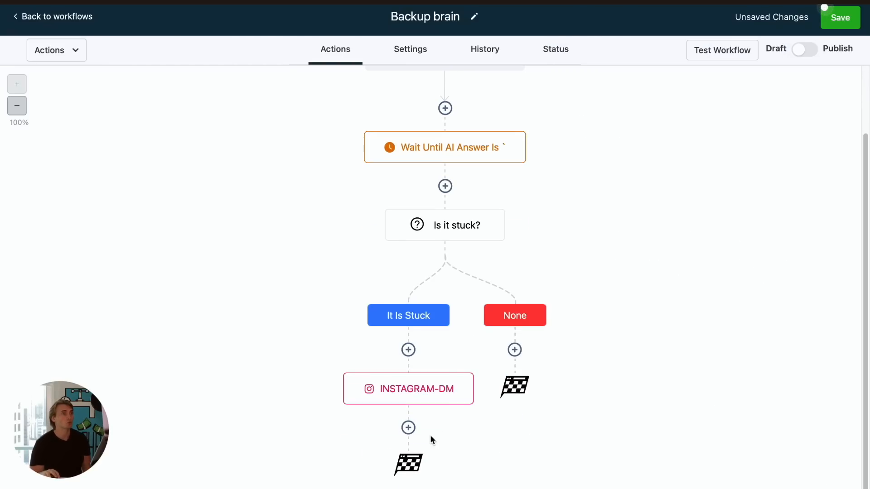
left_click(409, 428)
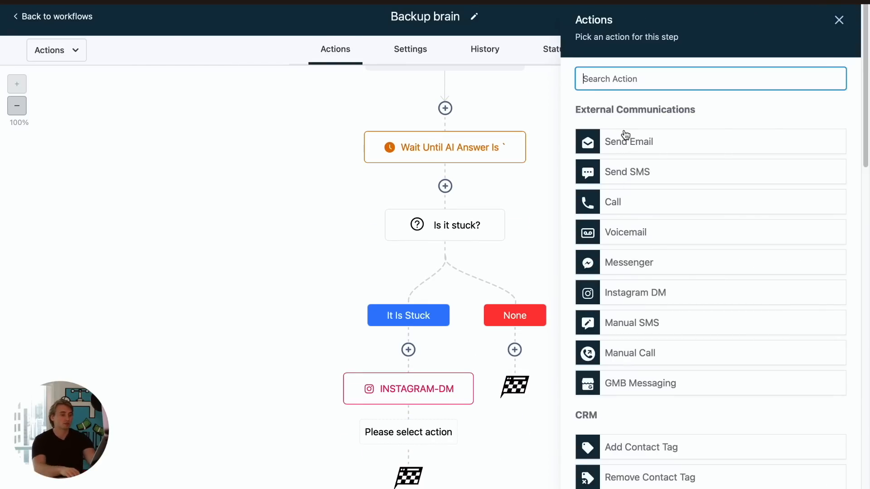
type("rem")
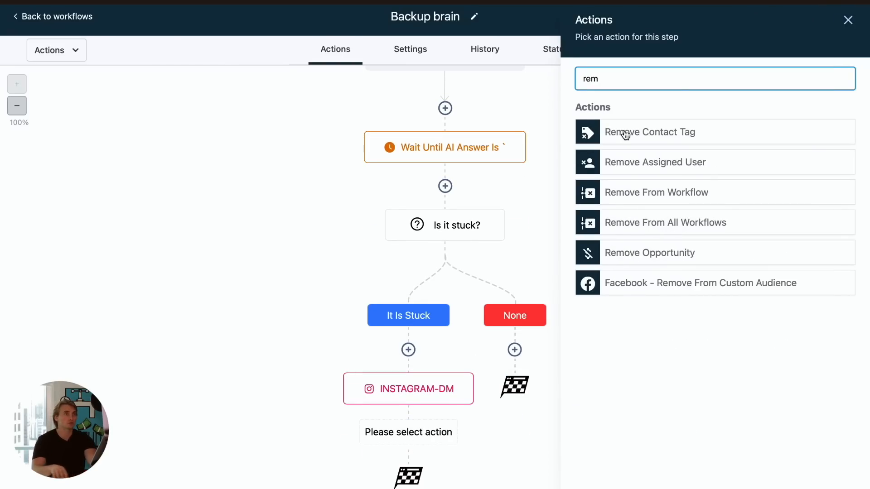
left_click(690, 223)
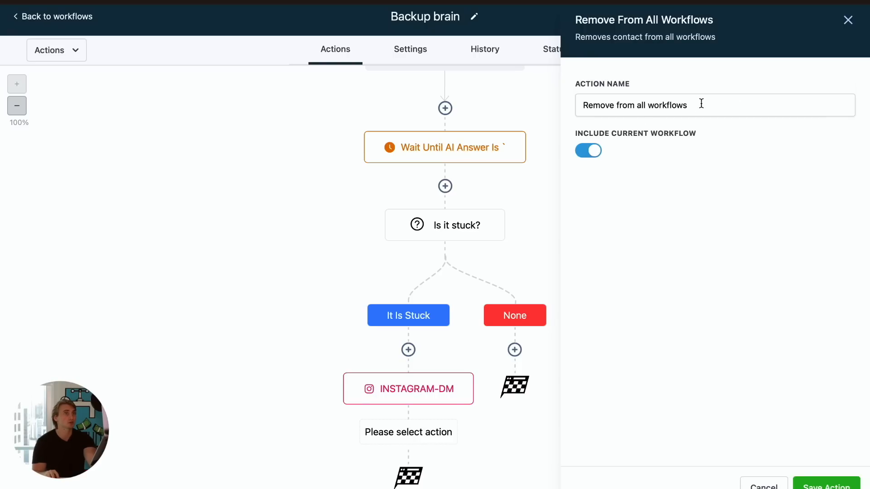
left_click(826, 484)
- Publish the Backup brain workflow and return to the workflow list
left_click(803, 54)
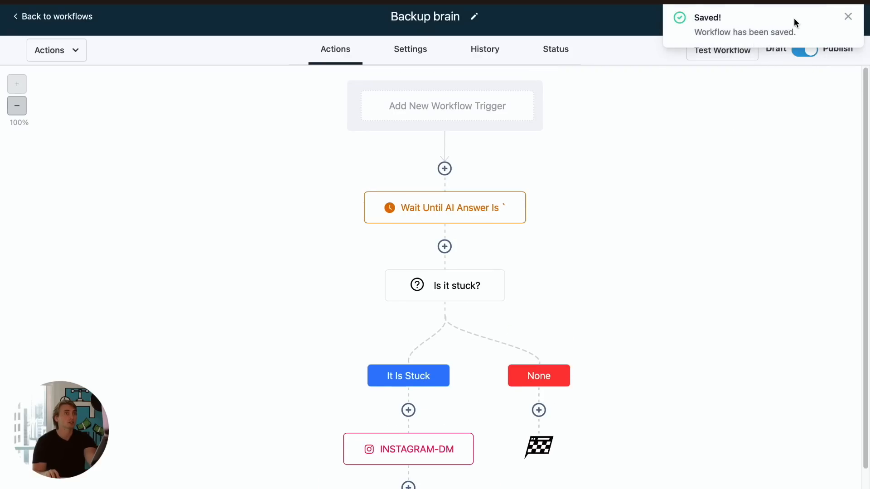
left_click(849, 16)
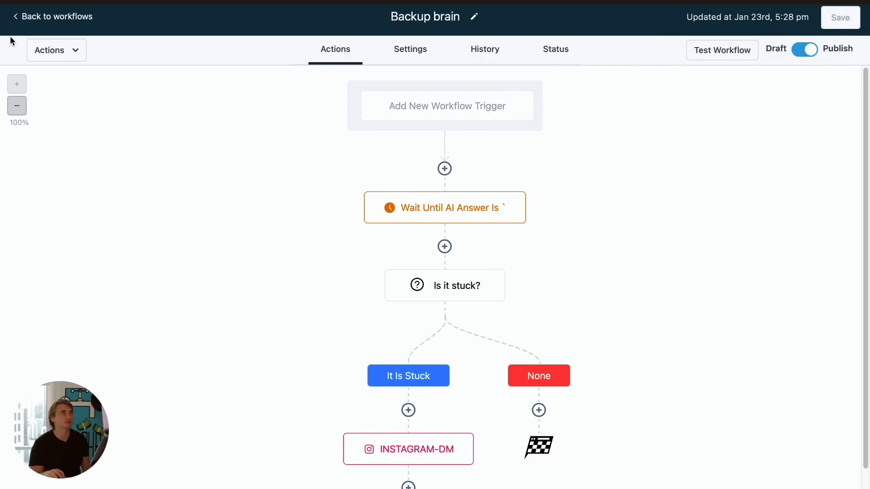
left_click(55, 24)
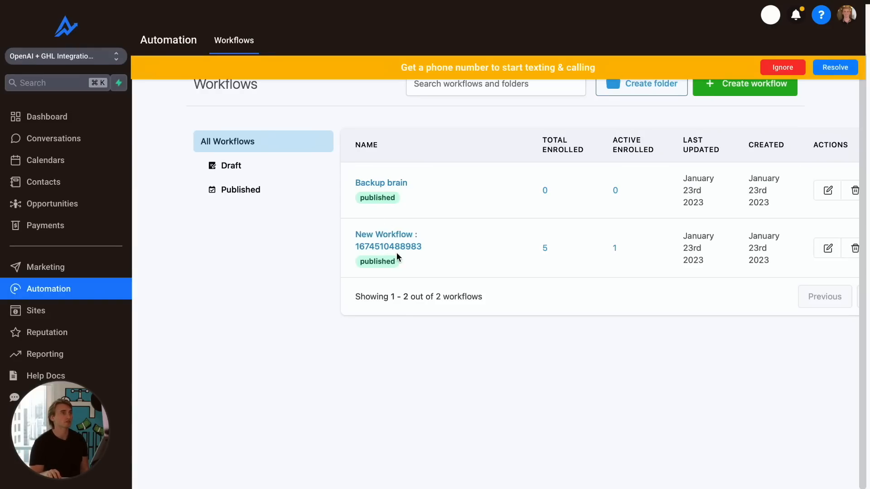
- Open the main workflow and add an Add To Workflow action at the top of the Email On File branch targeting Backup brain
left_click(401, 245)
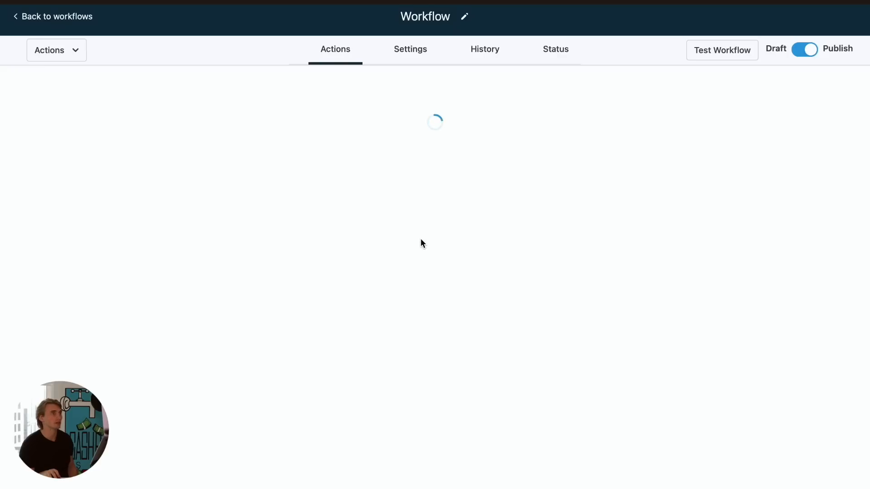
scroll(278, 362, "down", 3)
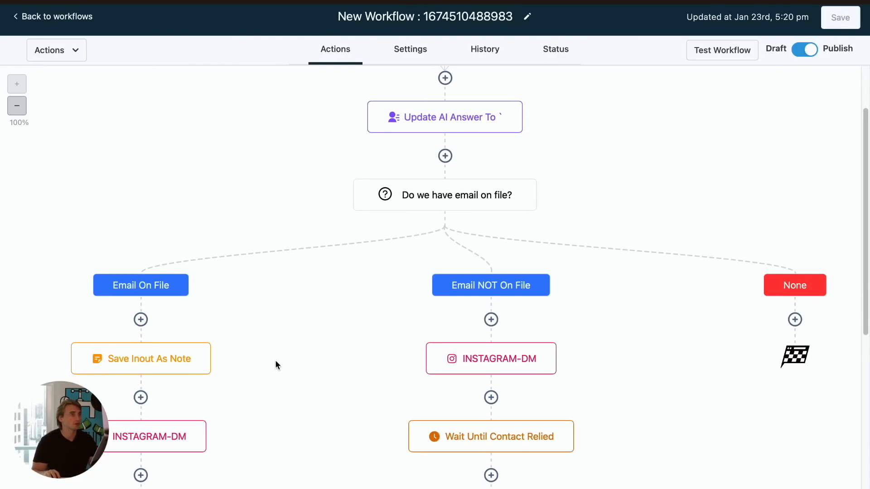
scroll(290, 220, "up", 3)
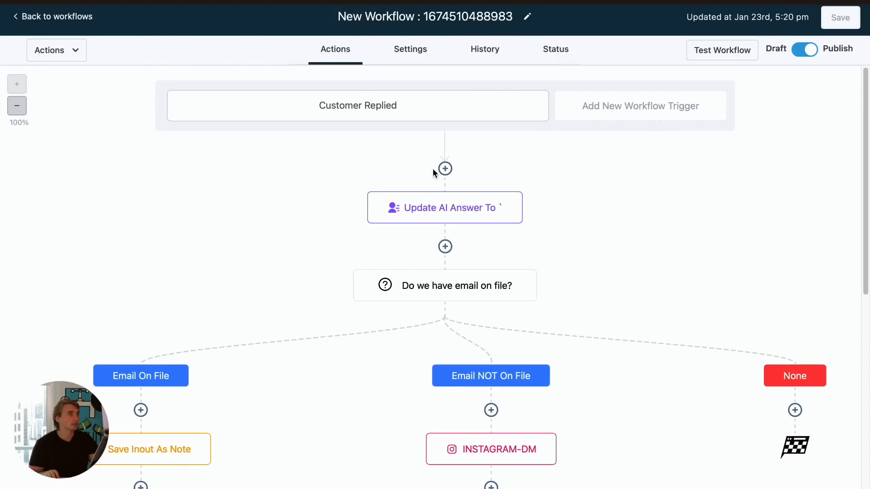
left_click(140, 411)
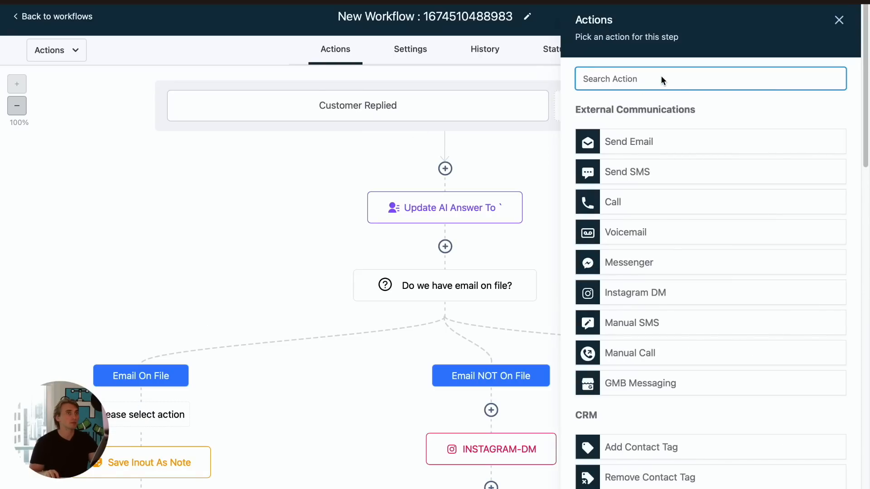
type("add")
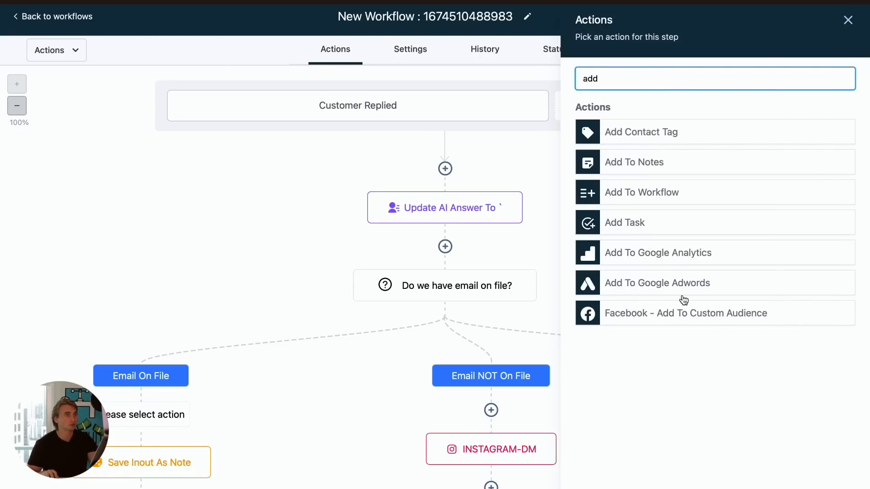
left_click(669, 198)
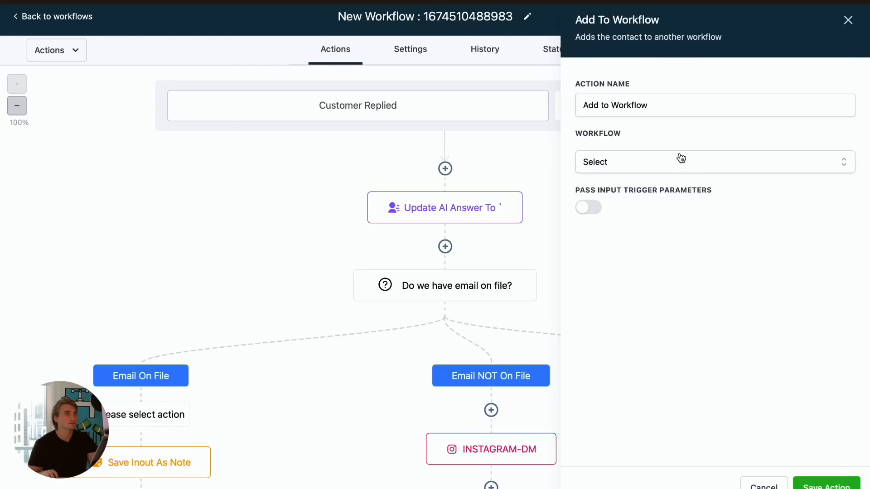
left_click(648, 159)
left_click(627, 215)
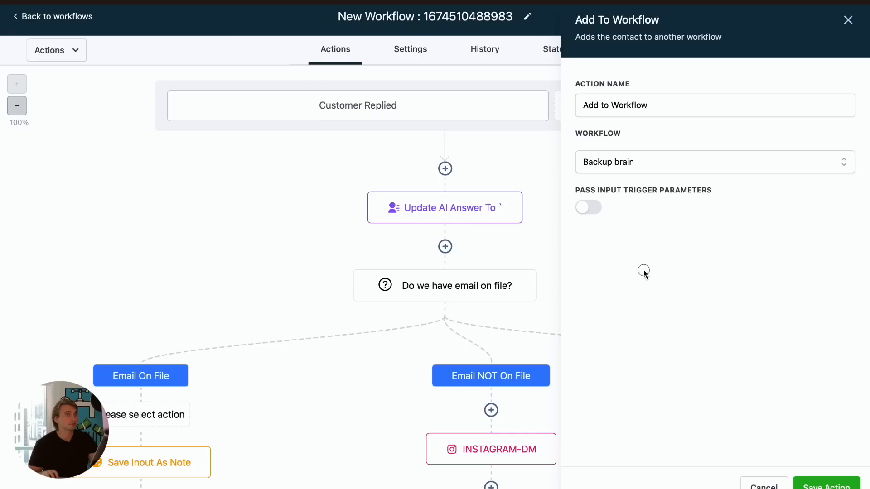
- Rename the action to "Add to Backup brain", save it, and save the workflow
left_click_drag(661, 109, 611, 107)
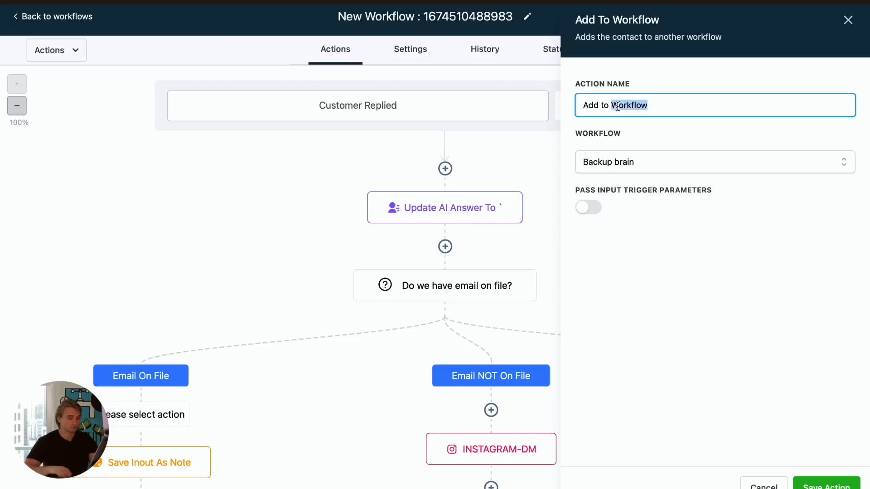
type("Backup brain")
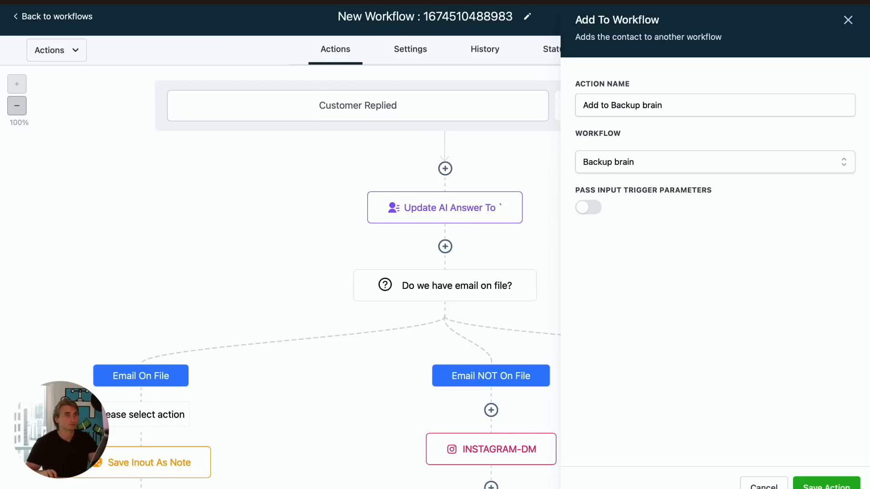
left_click(826, 486)
left_click(843, 18)
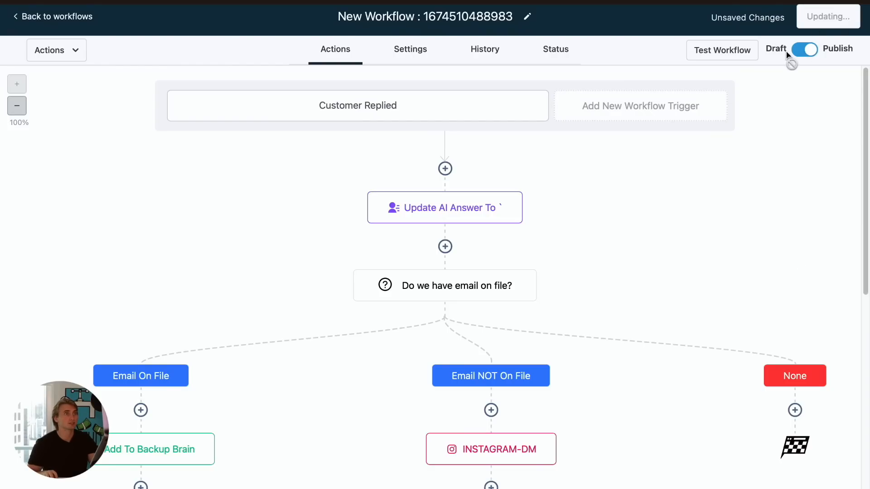
scroll(617, 195, "down", 3)
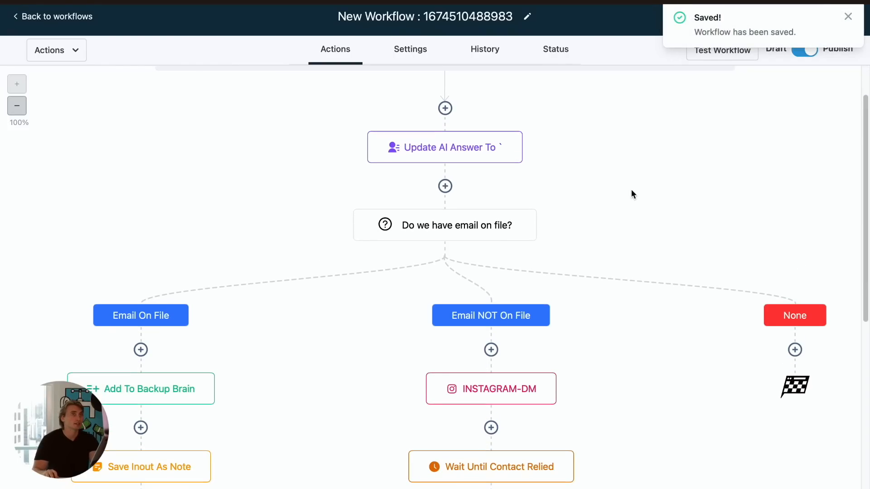
left_click(848, 17)
scroll(387, 270, "down", 5)
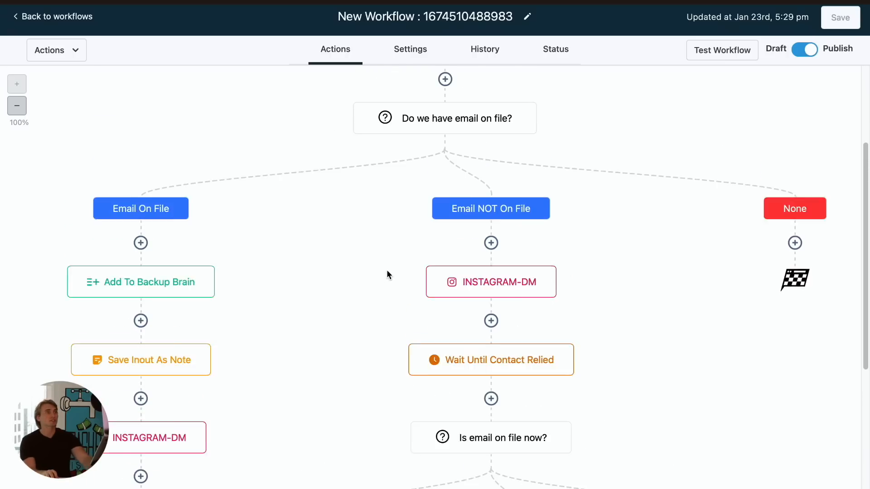
scroll(387, 271, "up", 2)
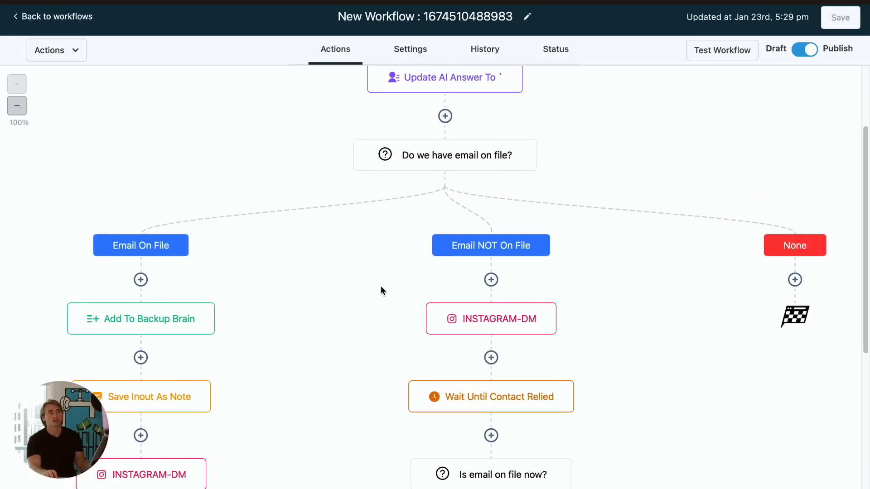
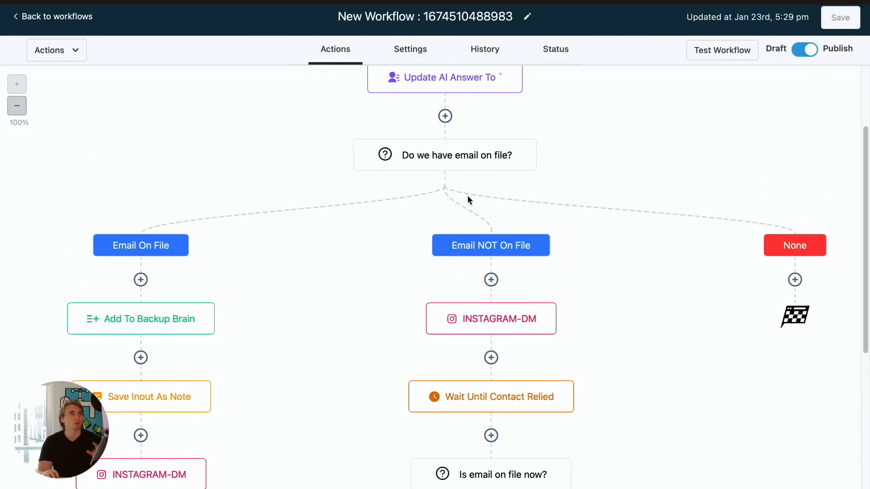
- Review the Backup brain workflow and its stuck-message Instagram DM action, then return to the workflow list
left_click(80, 17)
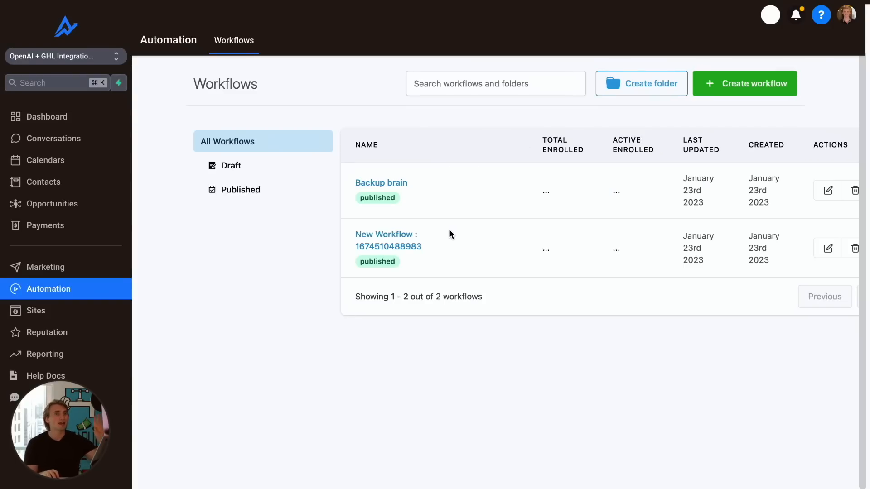
left_click(368, 182)
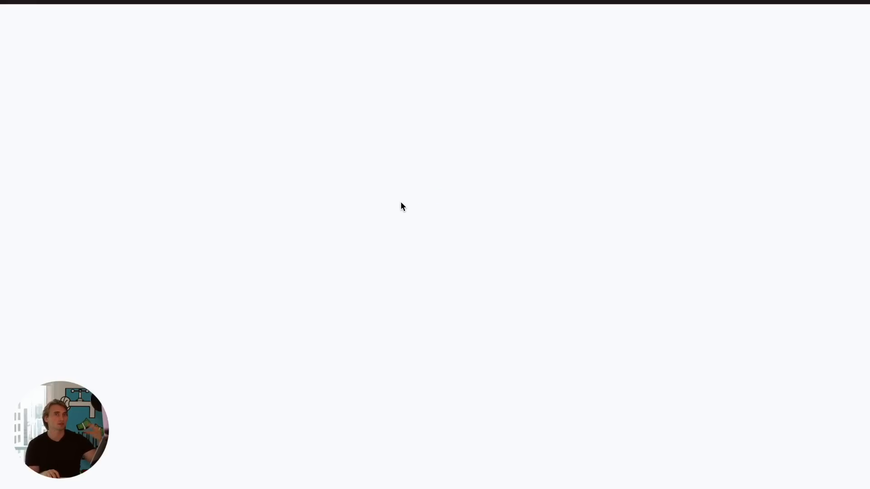
scroll(452, 227, "down", 1)
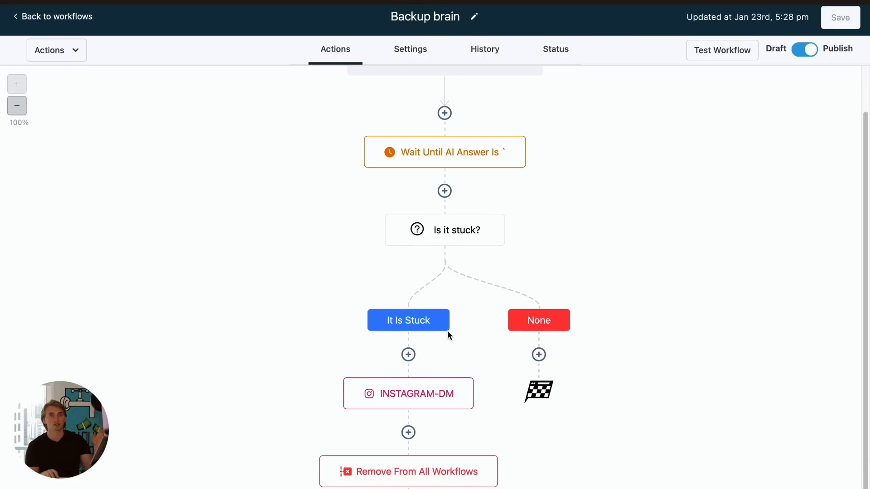
left_click(462, 391)
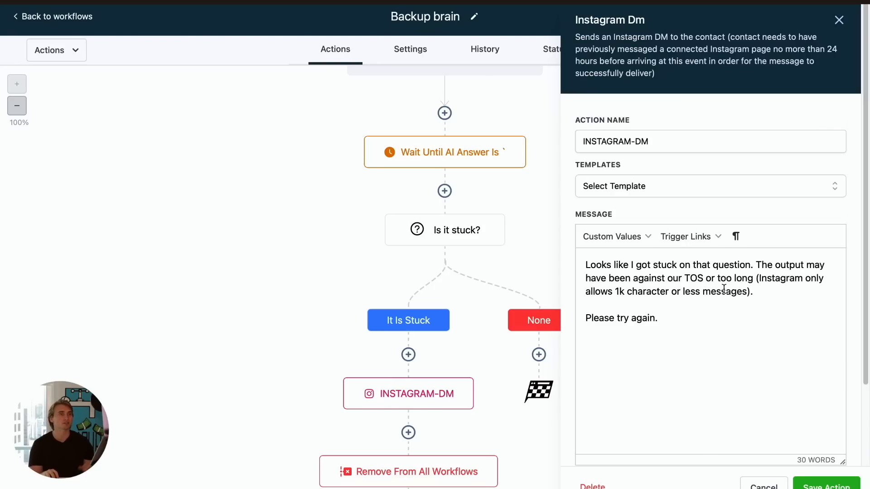
scroll(665, 322, "down", 3)
left_click(764, 486)
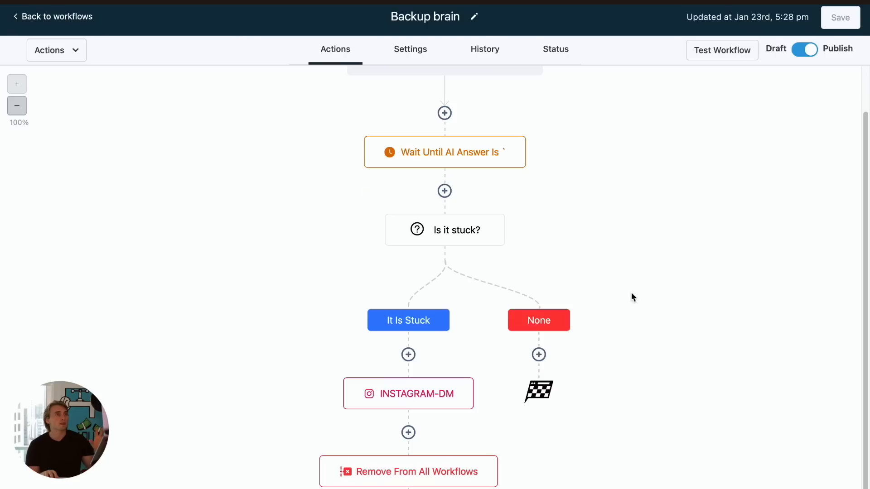
scroll(457, 310, "down", 2)
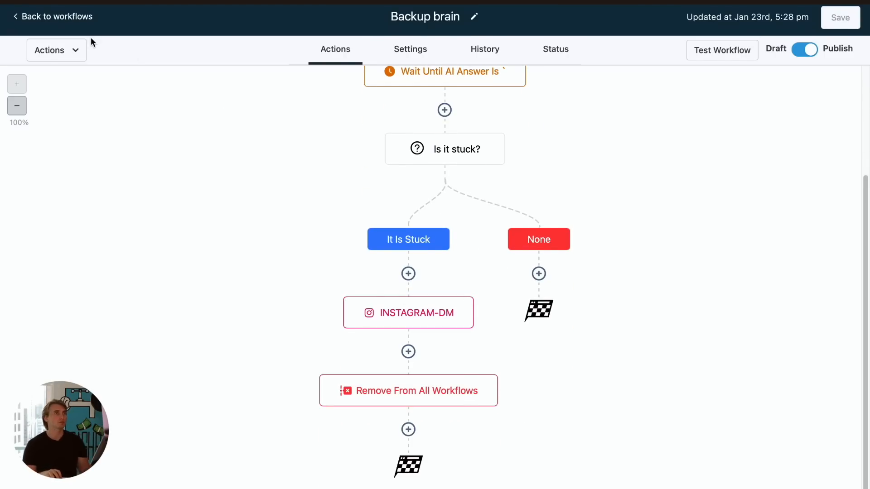
left_click(71, 16)
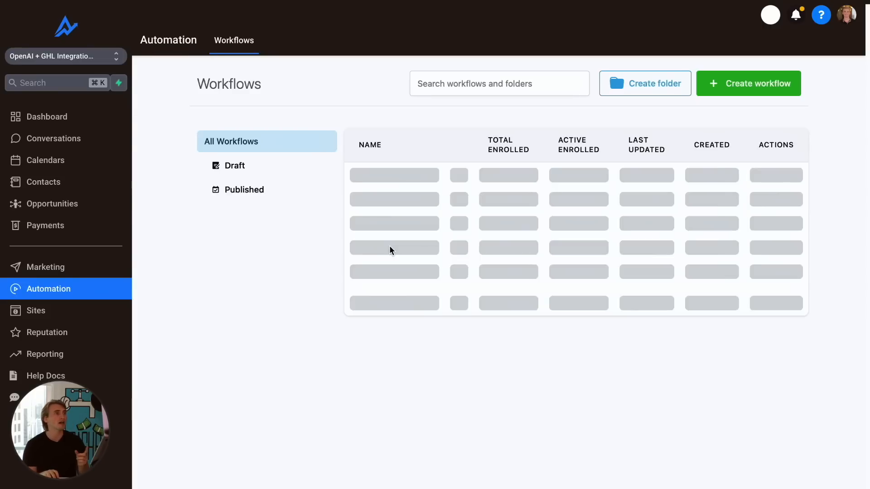
- Review the branches of the main Instagram workflow and return to the workflow list
left_click(402, 242)
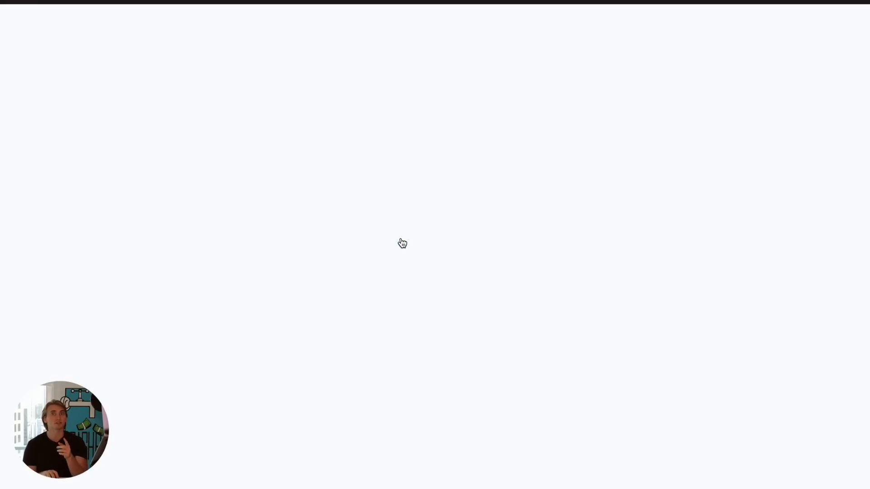
scroll(388, 251, "down", 7)
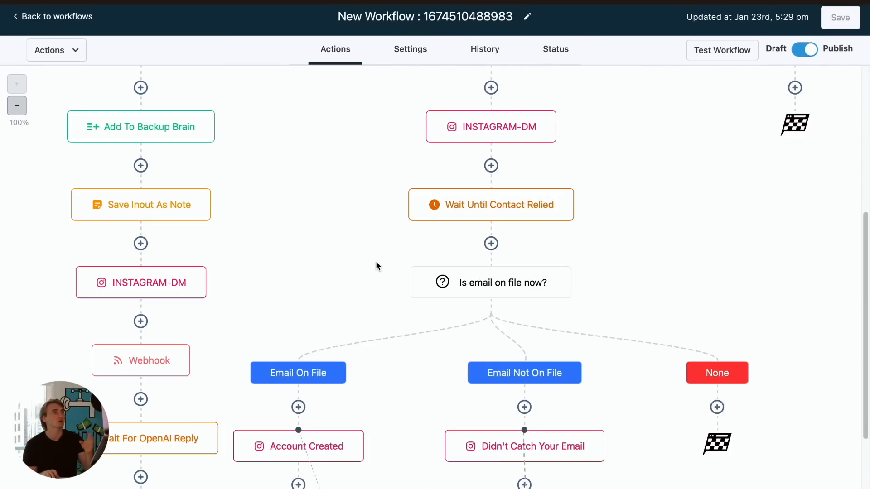
scroll(378, 264, "down", 1)
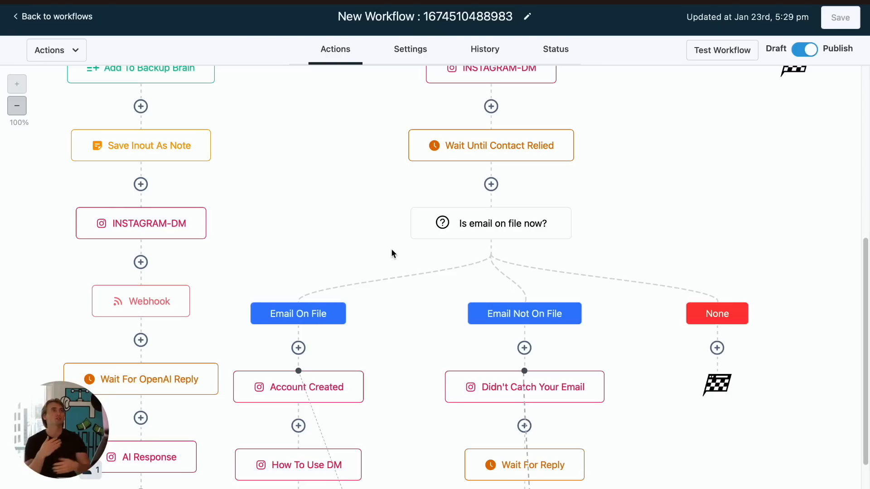
left_click(48, 15)
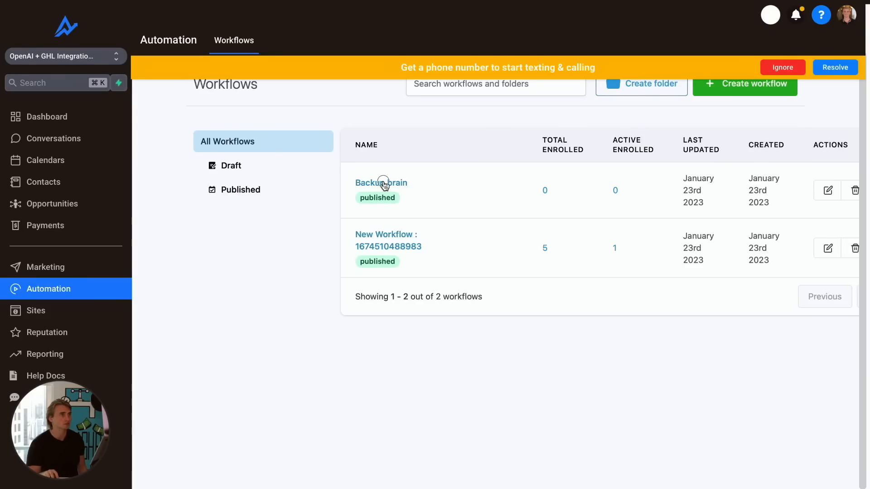
- Toggle Allow Multiple in the Backup brain workflow settings, leave without saving, and dismiss the phone-number banner
left_click(384, 184)
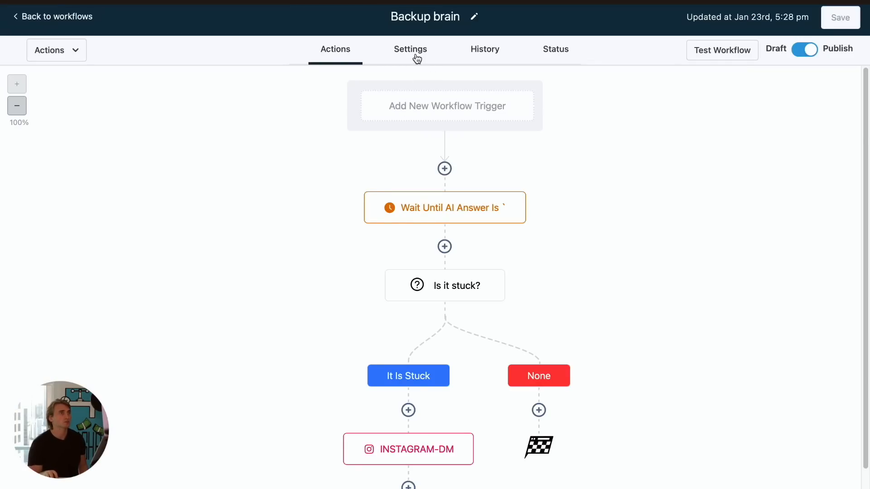
left_click(414, 57)
left_click(383, 429)
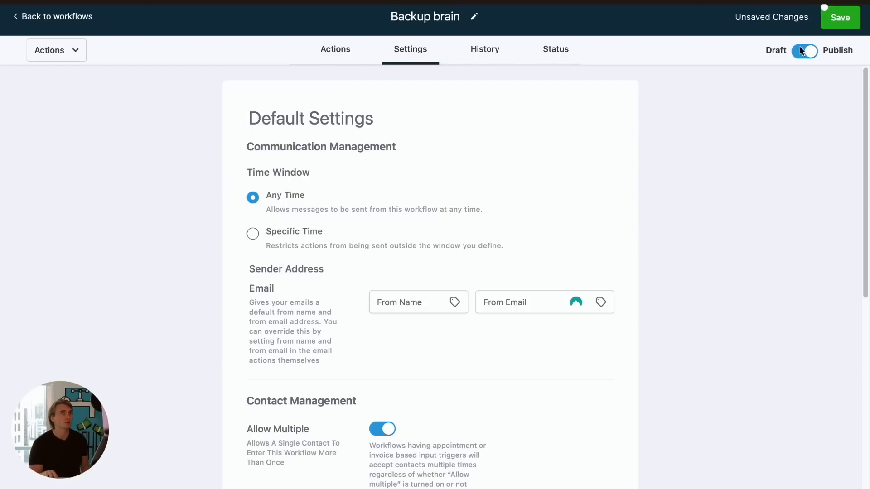
left_click(52, 17)
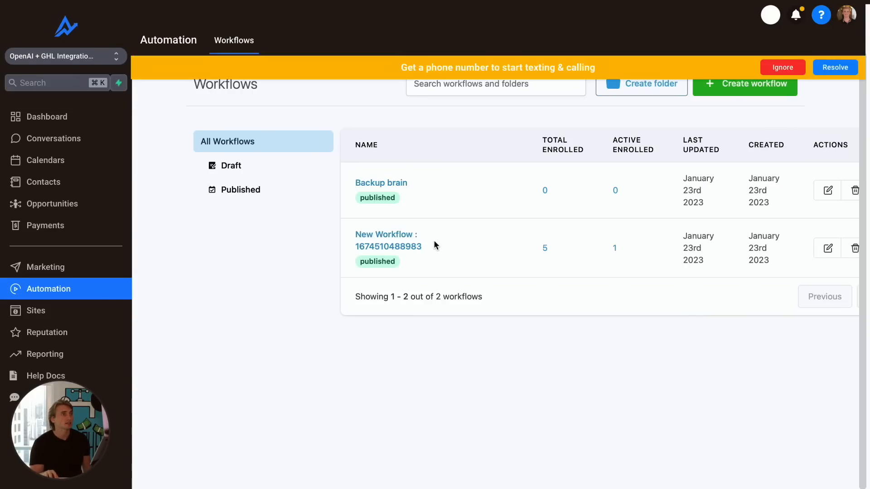
left_click(782, 68)
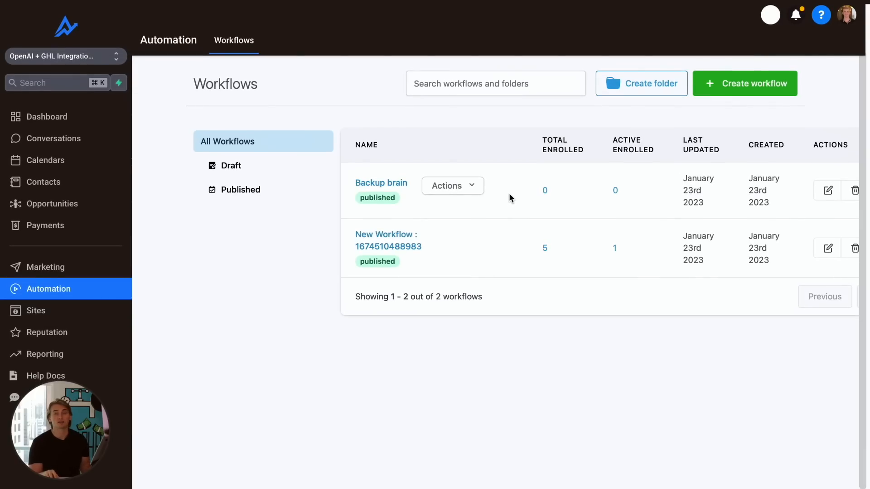
- Open the main workflow's How To Use DM action and select the "NOCHI HELP" phrase in its message, then cancel
left_click(373, 246)
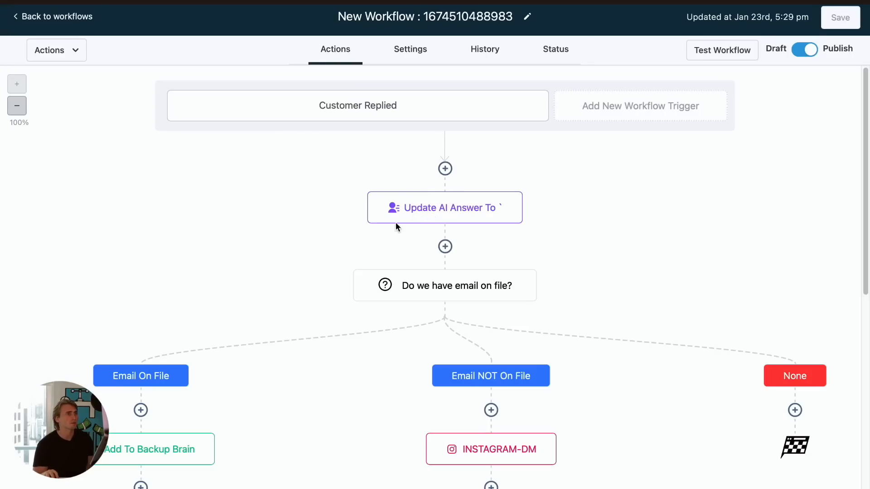
scroll(317, 295, "down", 10)
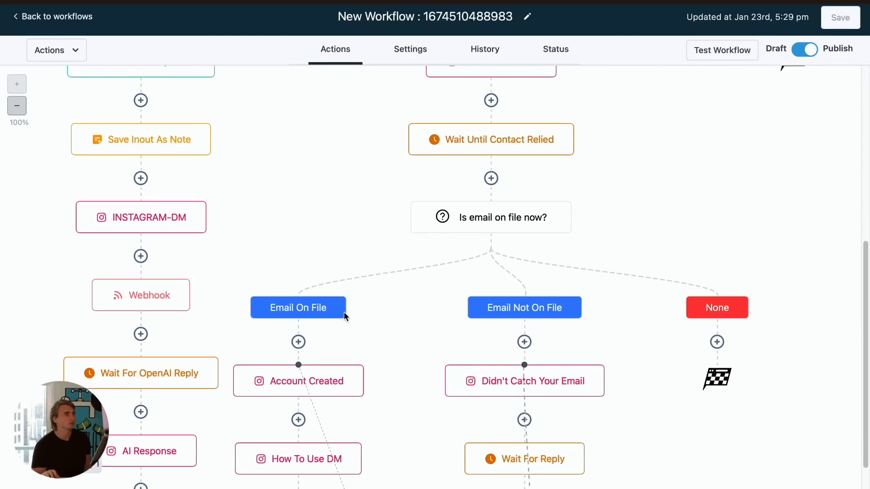
scroll(330, 334, "down", 1)
left_click(292, 385)
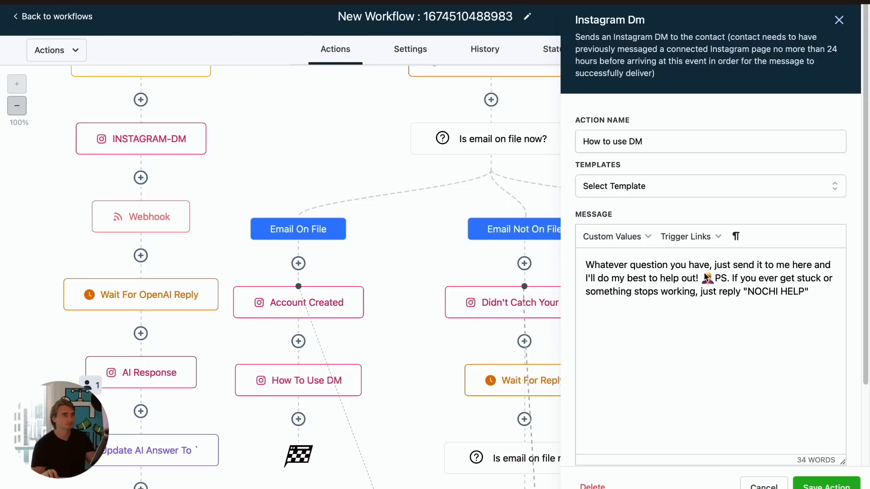
left_click_drag(803, 290, 747, 292)
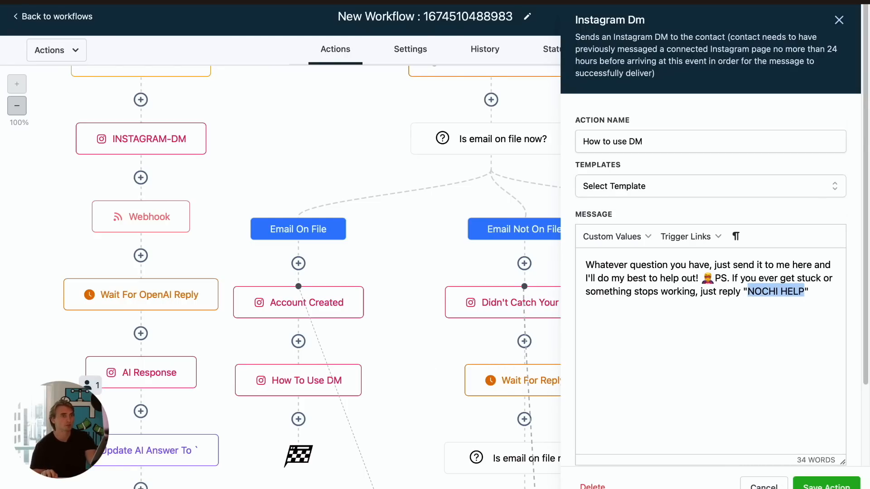
left_click(764, 486)
- Create a new workflow from scratch
scroll(220, 156, "up", 3)
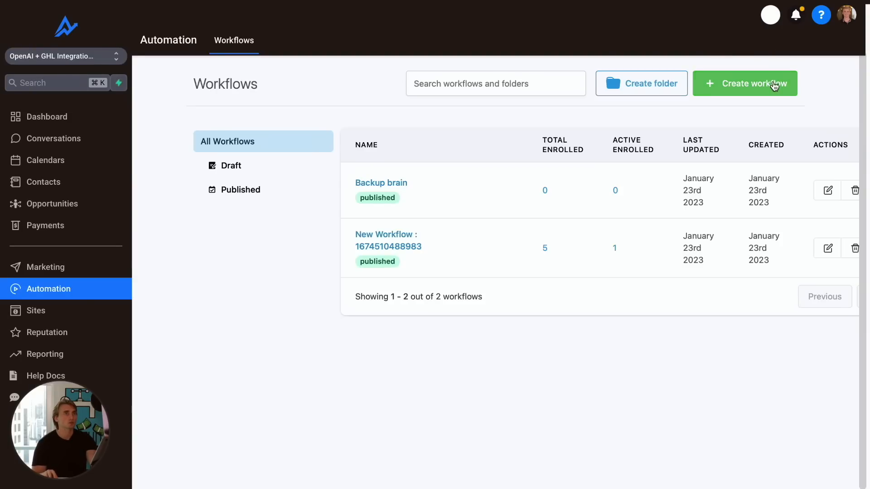
left_click(776, 82)
left_click(780, 69)
left_click(538, 295)
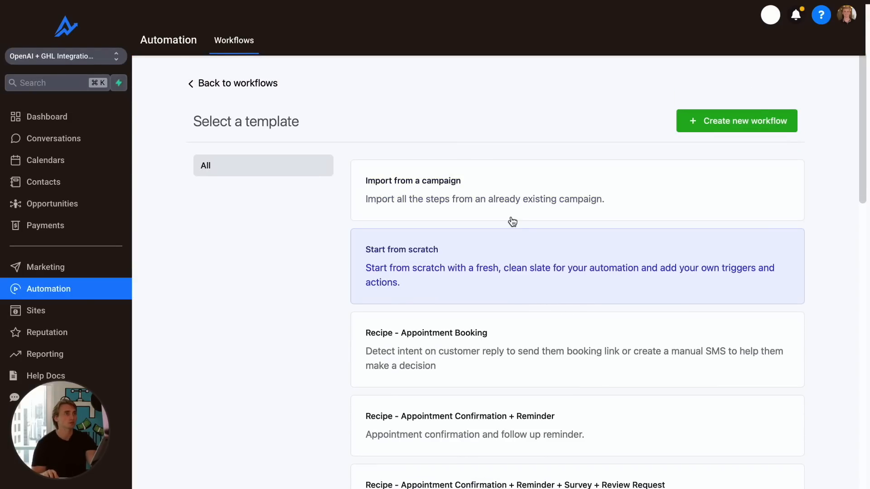
left_click(745, 124)
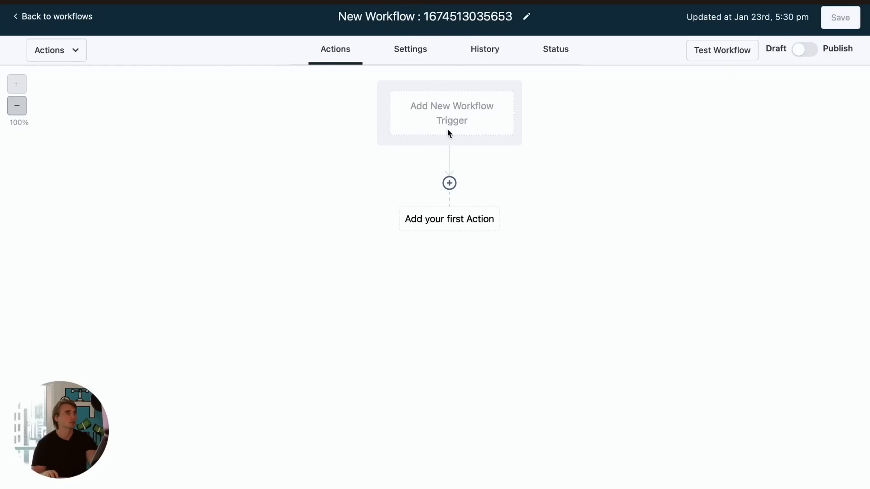
- Add a Customer Replied trigger to the new workflow
left_click(459, 120)
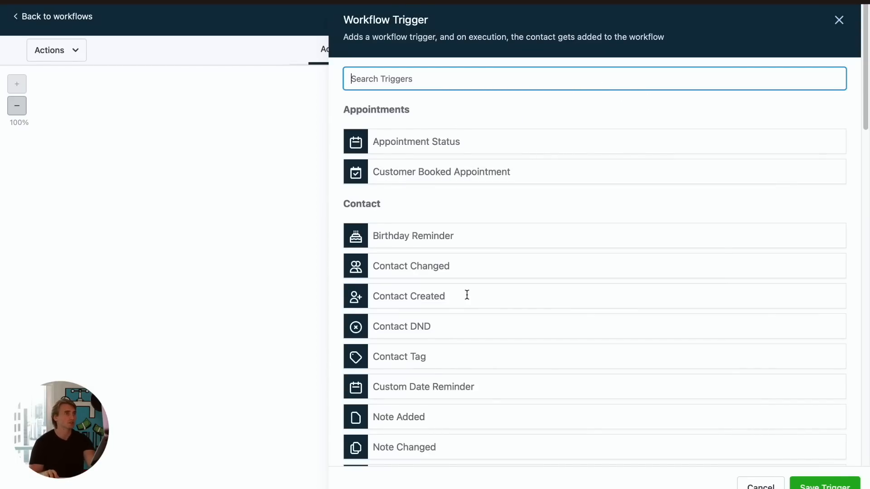
scroll(494, 410, "down", 3)
scroll(499, 403, "up", 3)
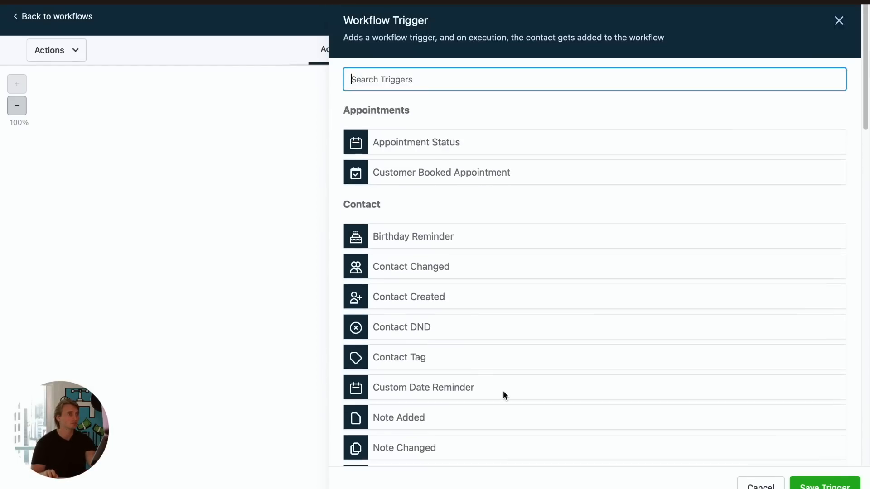
scroll(455, 379, "down", 5)
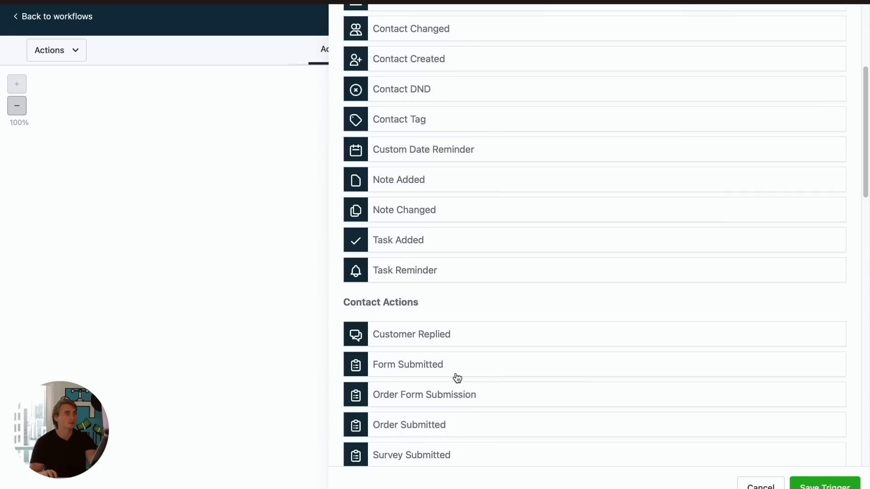
left_click(443, 340)
left_click(379, 208)
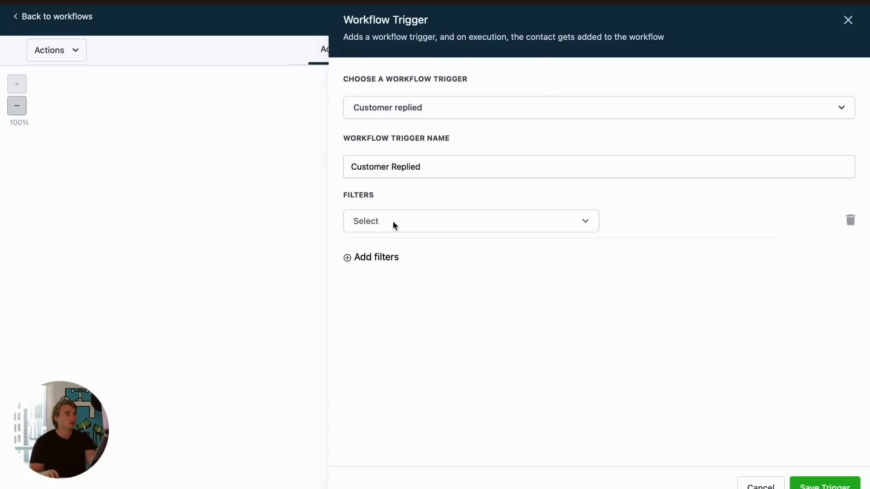
- Add a Reply channel filter to the trigger set to Instagram DM
left_click(393, 221)
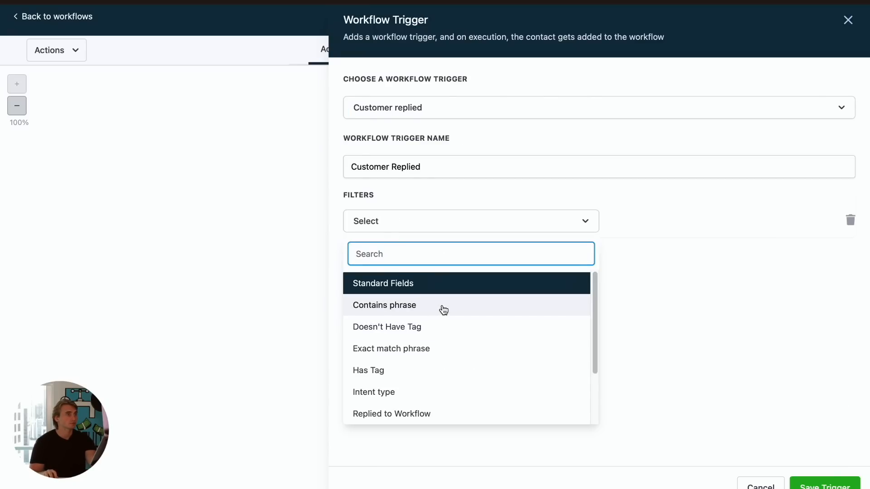
scroll(441, 344, "down", 2)
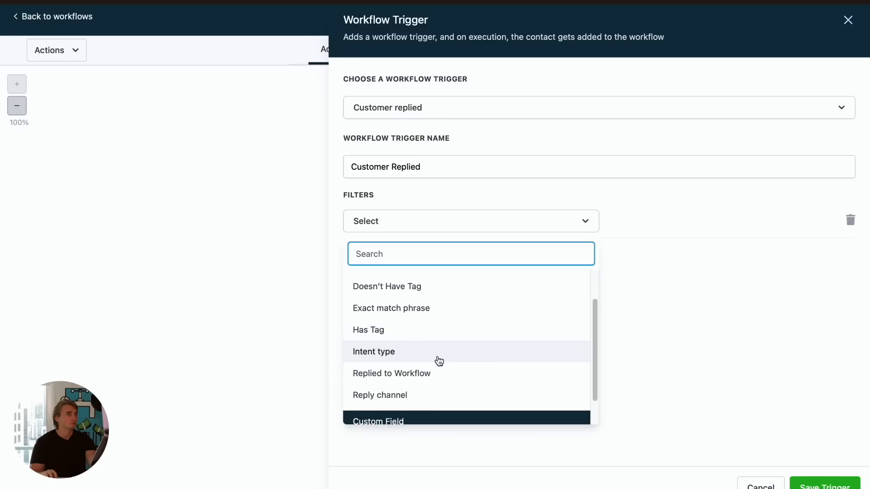
left_click(433, 390)
left_click(647, 221)
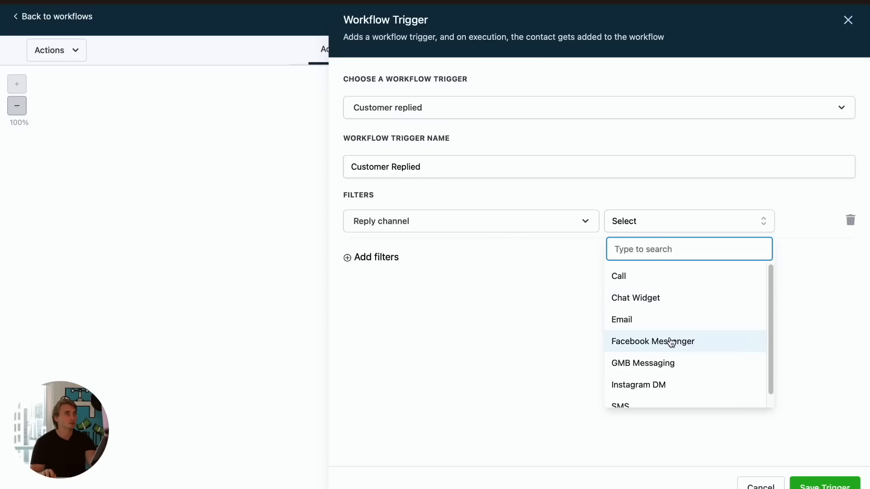
left_click(675, 386)
- Add a Contains phrase filter with the value "NOCHI HELP" and save the trigger
left_click(389, 258)
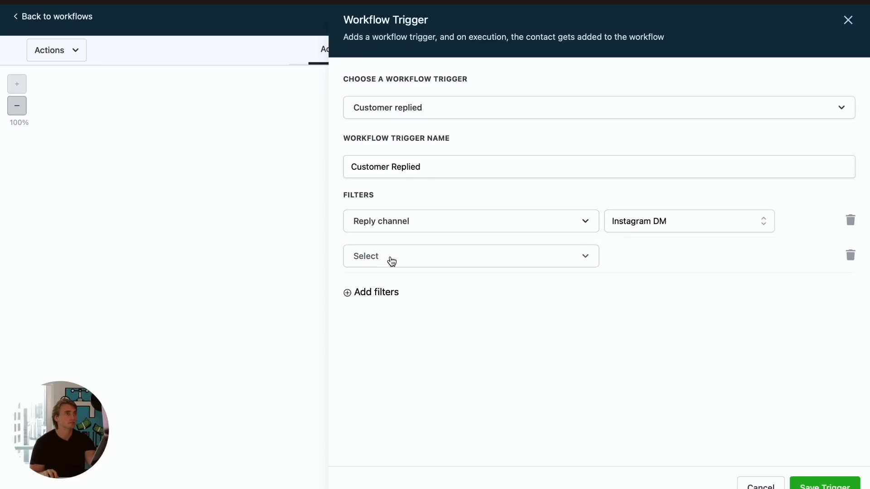
left_click(425, 263)
left_click(434, 345)
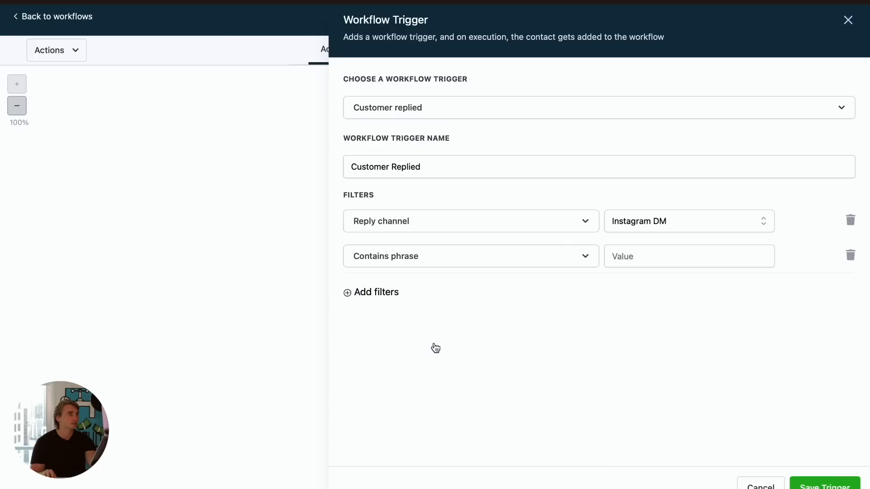
left_click(633, 263)
type("NOCHI HELP")
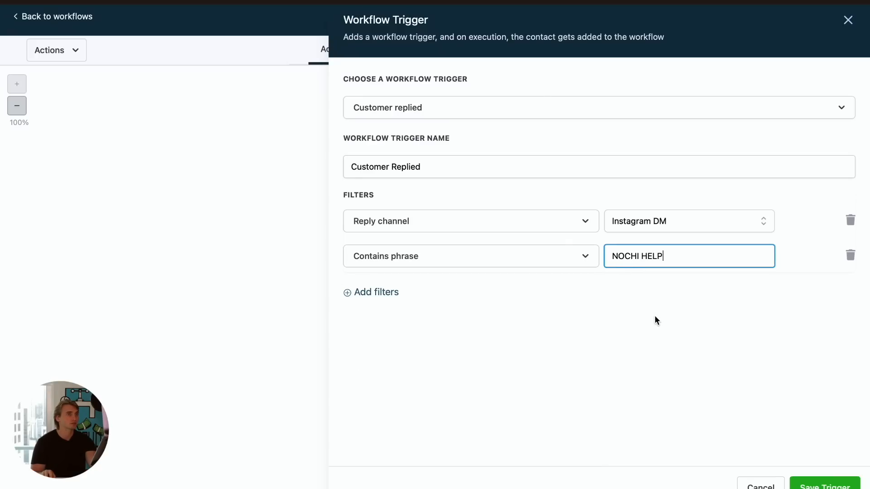
left_click(816, 482)
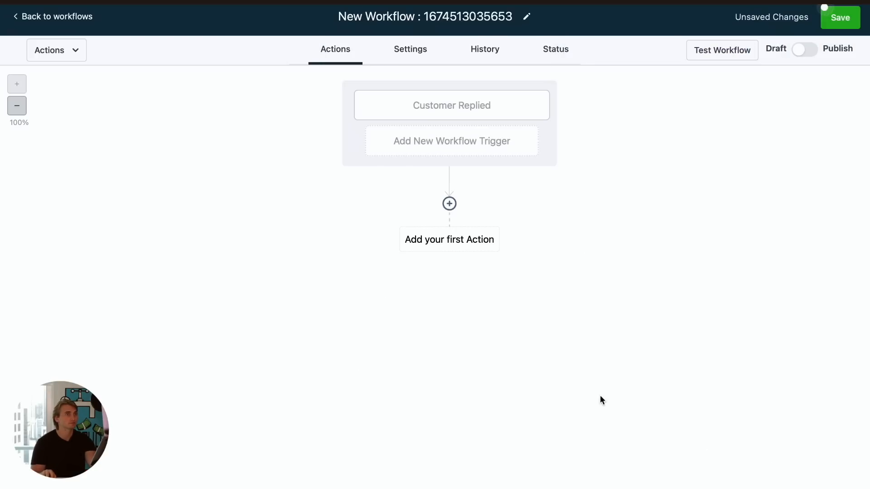
- Add an Instagram DM action with the message "Nochi to the rescue! Everything should be fixed. Please try again now. :)" and save the workflow
left_click(452, 205)
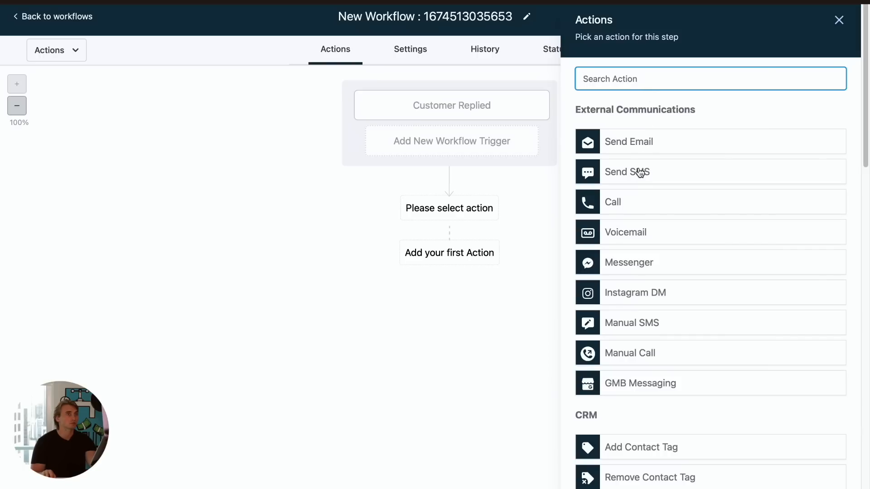
left_click(664, 291)
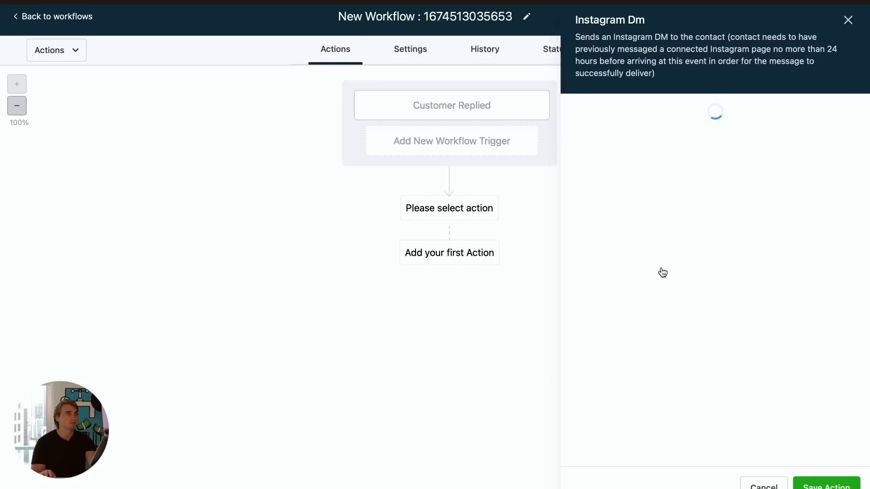
left_click(643, 284)
type("Nochi to the rescue")
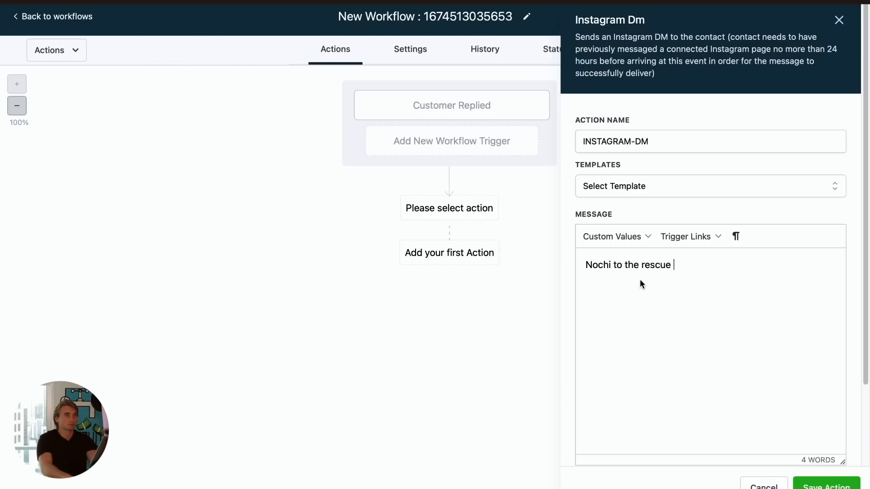
type("! You")
key("BackSpace")
key("BackSpace")
key("BackSpace")
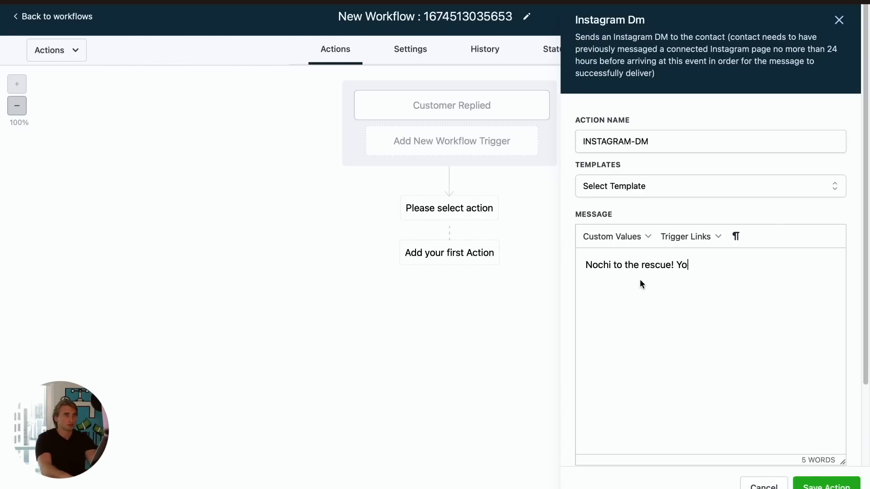
type("Everything ")
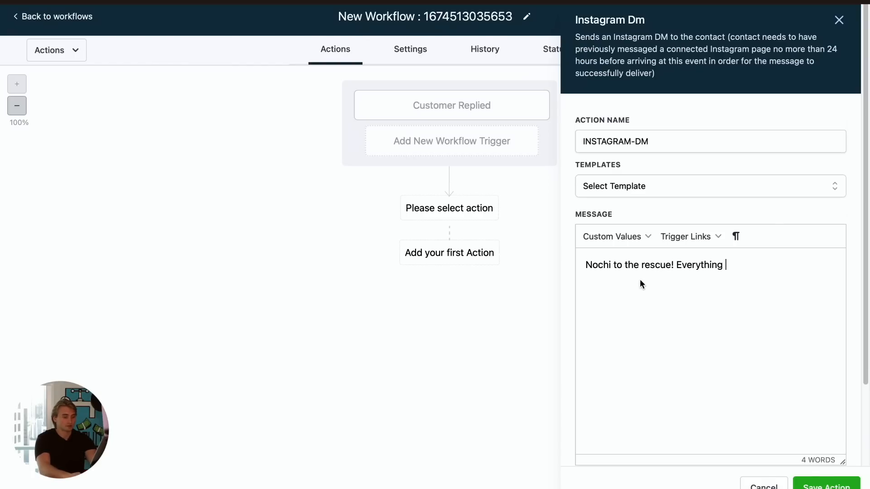
type("should be fi")
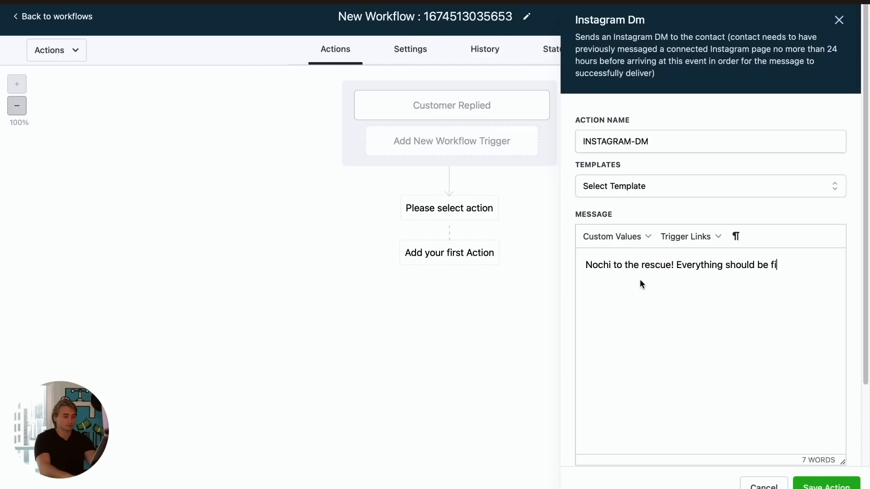
type("xed. Pleas")
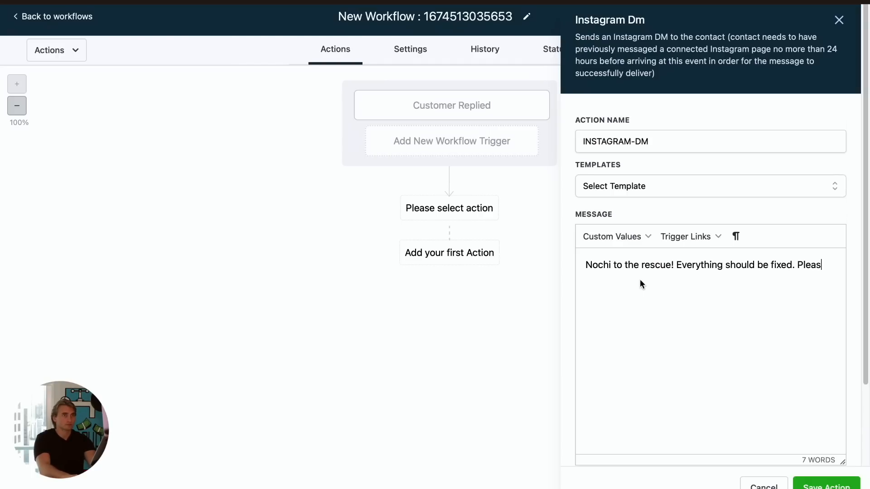
type("e try again ")
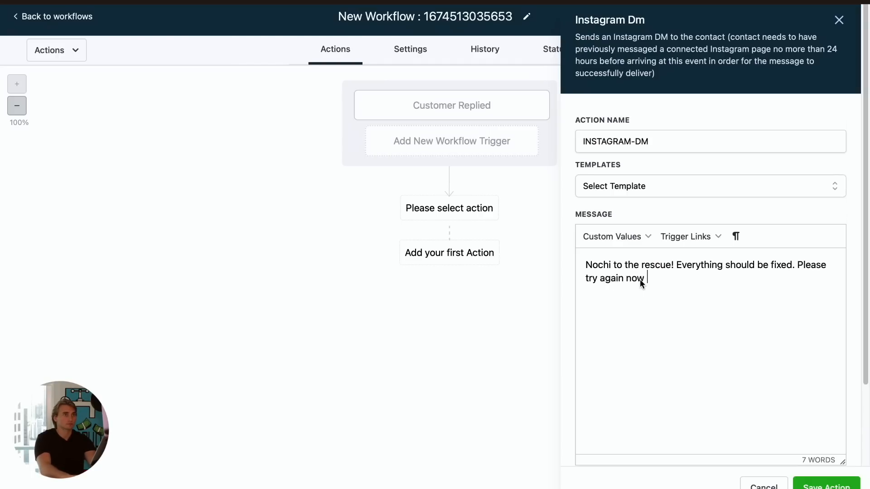
type("now. :)")
left_click(827, 484)
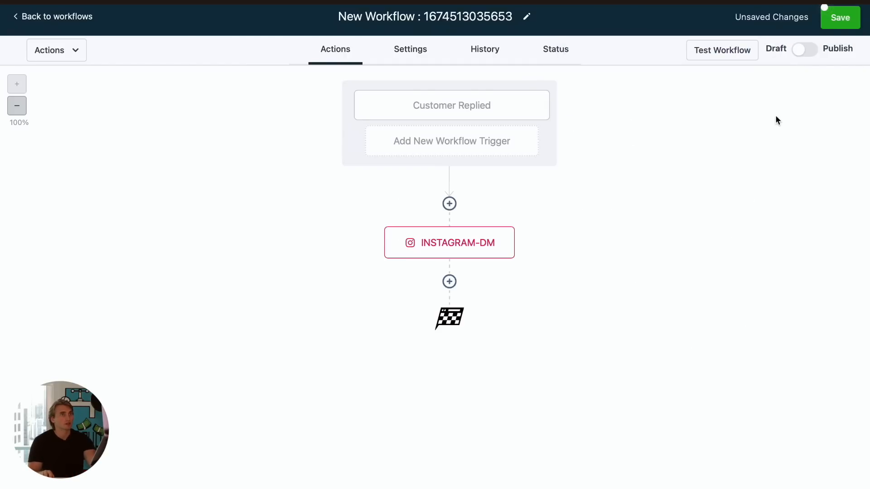
left_click(828, 17)
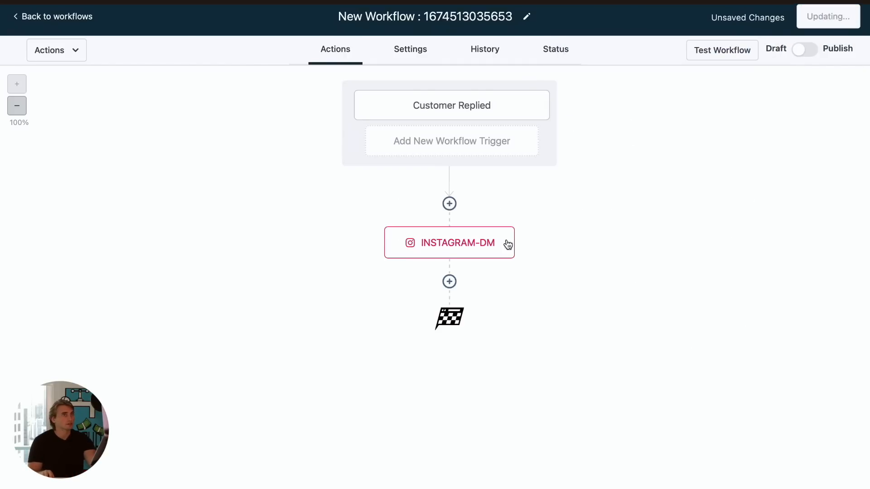
- Add a Remove From All Workflows action after the DM, then publish and save the workflow
left_click(449, 281)
type("rem")
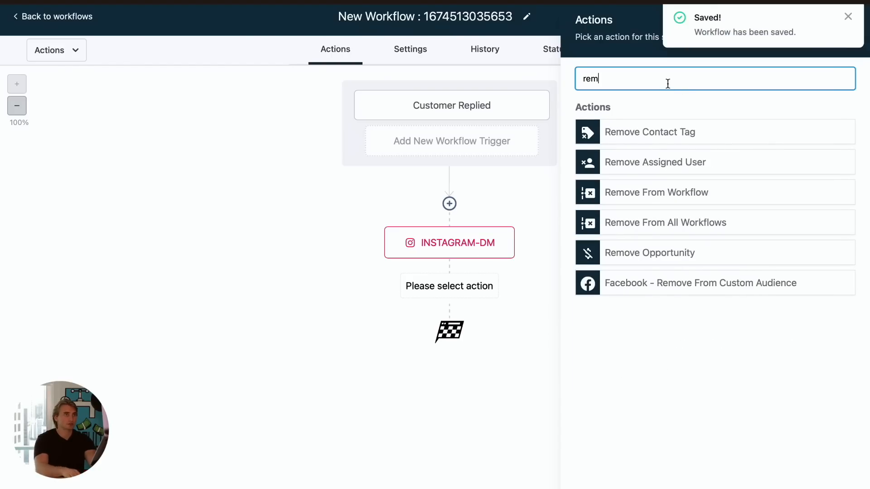
left_click(662, 229)
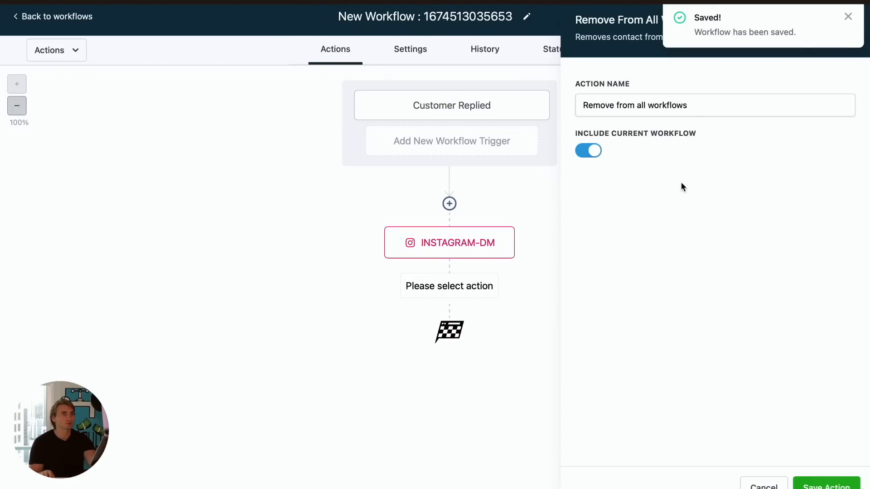
left_click(826, 484)
left_click(807, 49)
left_click(838, 21)
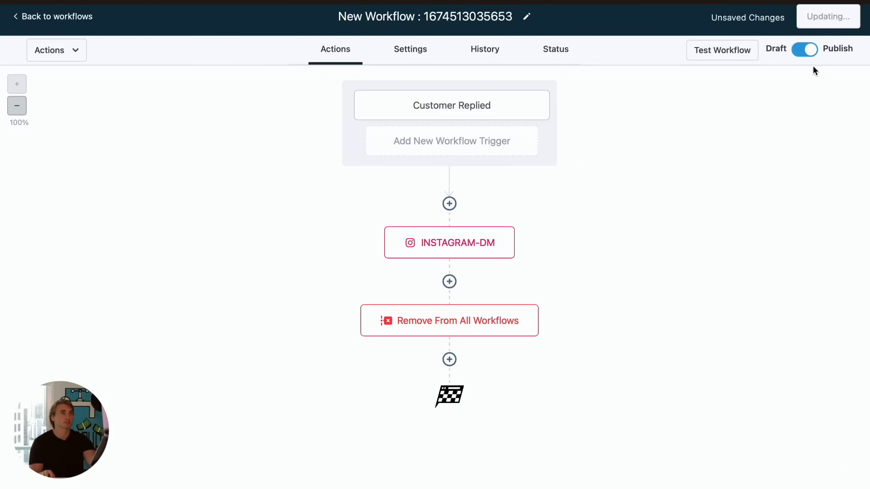
- Rename the new workflow as Nochi Help and save it
left_click(453, 16)
double_click(452, 16)
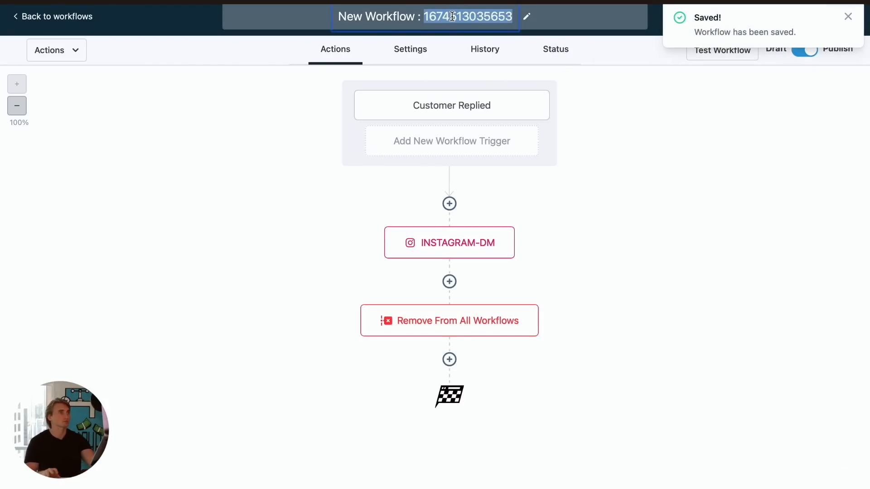
key("super+a")
type("Nochi ")
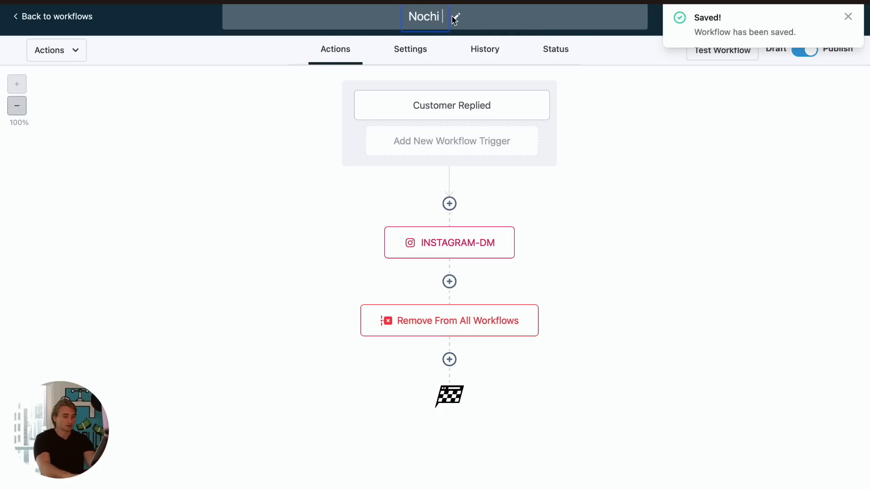
type("Help")
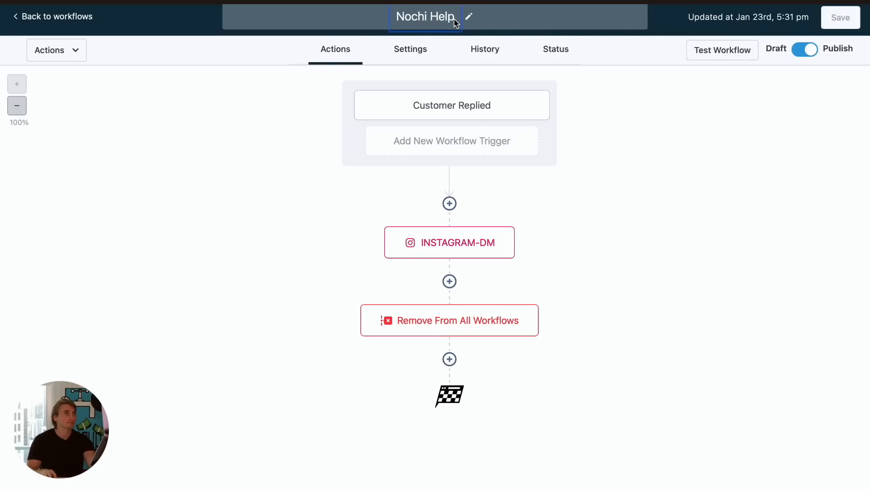
left_click(675, 114)
left_click(825, 9)
- Return to the workflow list, open the original chatbot workflow, rename it Nochi Brain and save
left_click(64, 16)
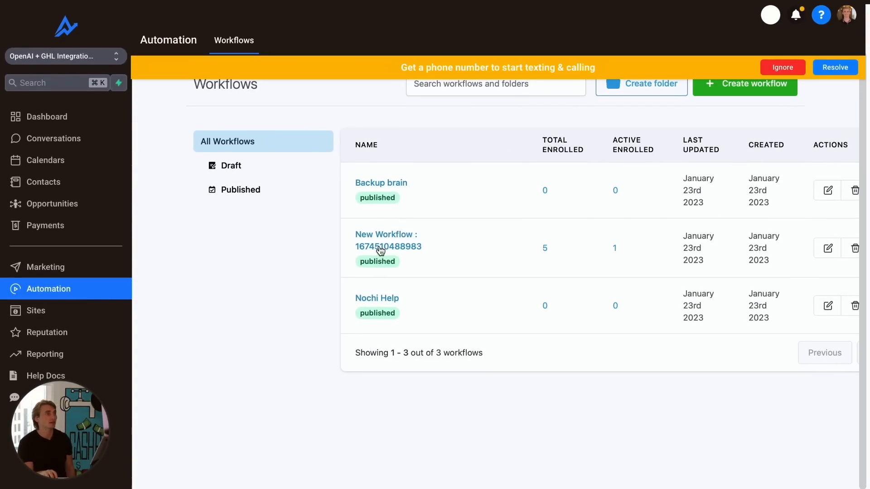
left_click(381, 250)
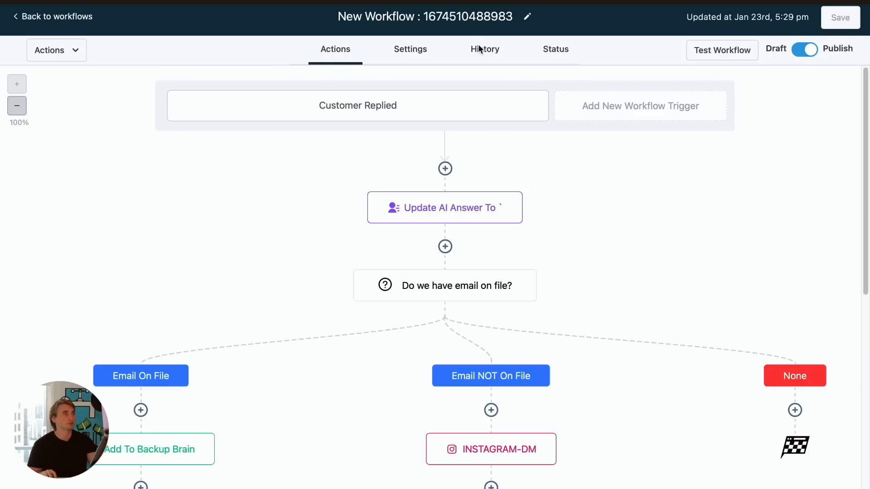
double_click(473, 18)
left_click(472, 18)
type("Noch")
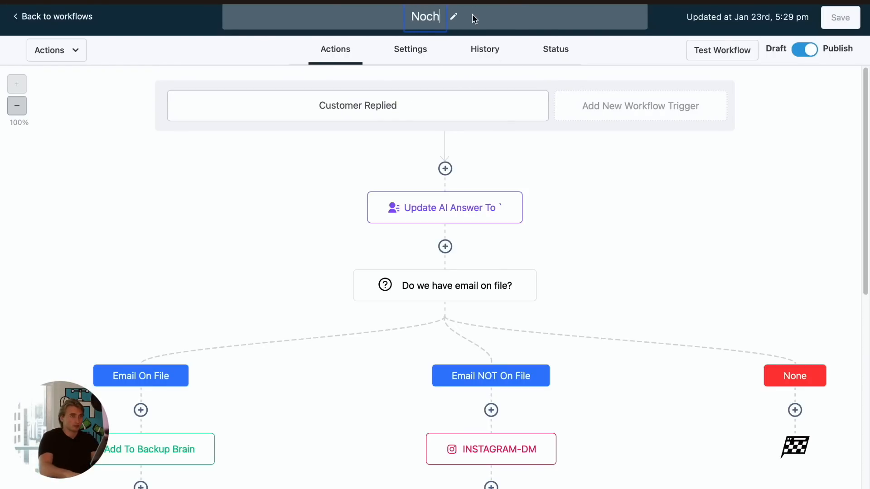
type("i Brain")
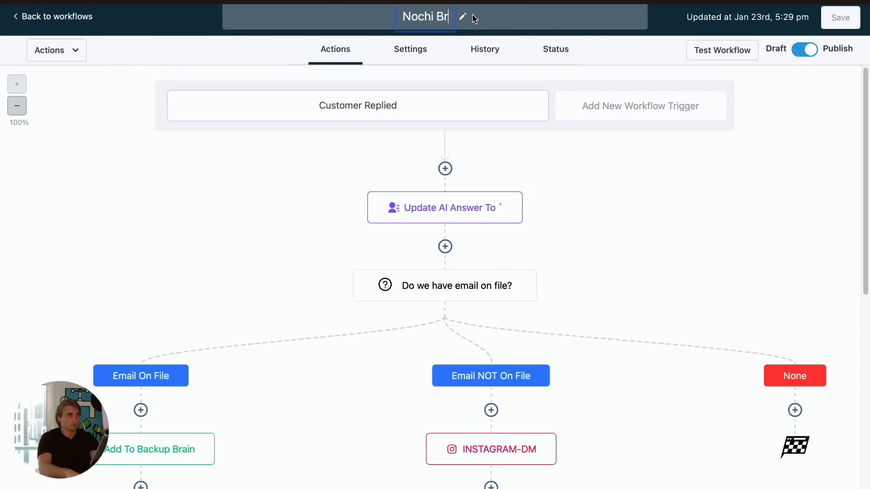
left_click(691, 132)
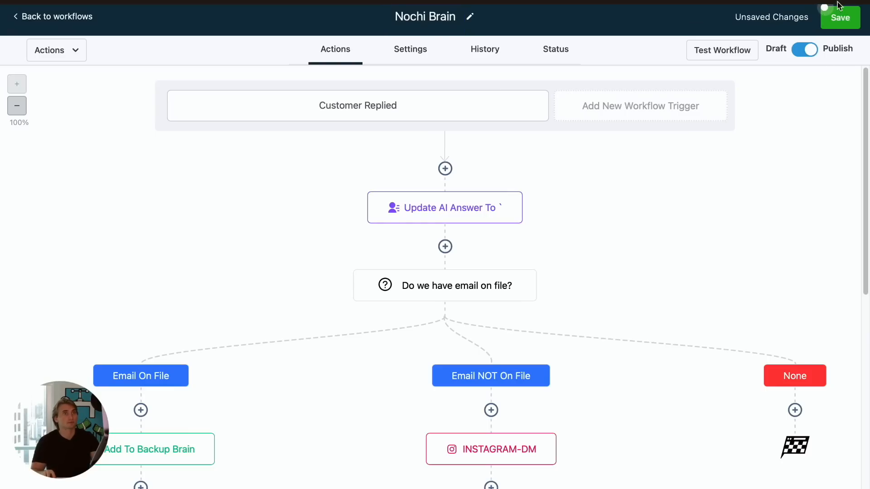
left_click(837, 20)
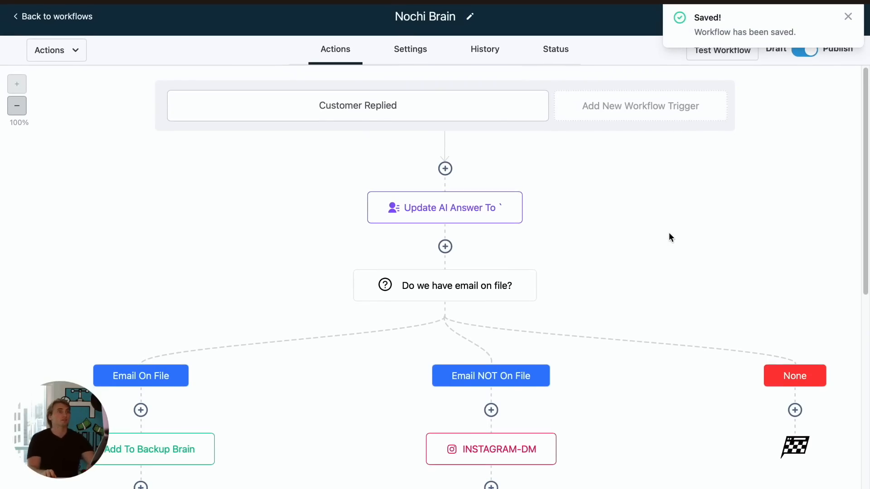
- Review the Nochi Brain workflow's branches and actions from top to bottom
scroll(670, 236, "down", 2)
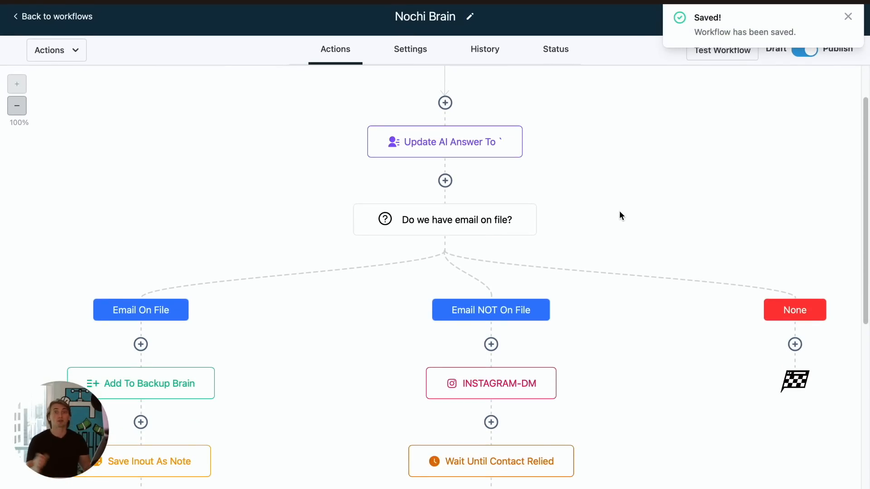
scroll(638, 217, "down", 2)
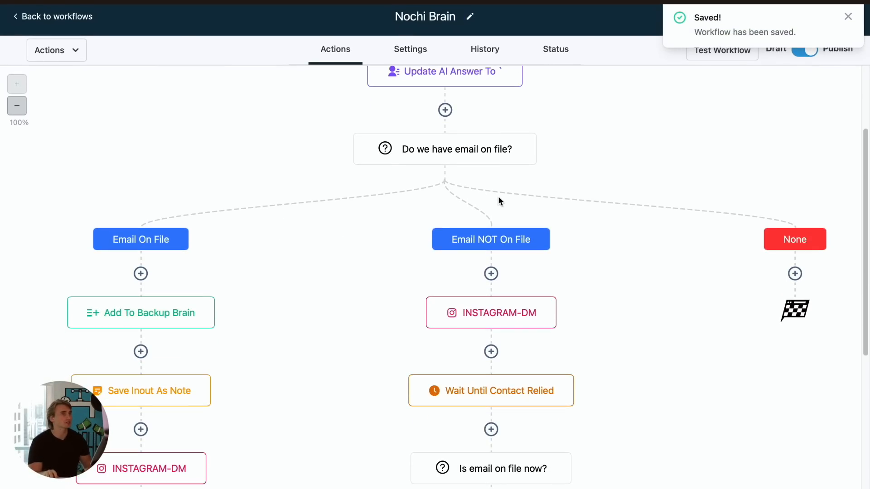
scroll(479, 164, "up", 4)
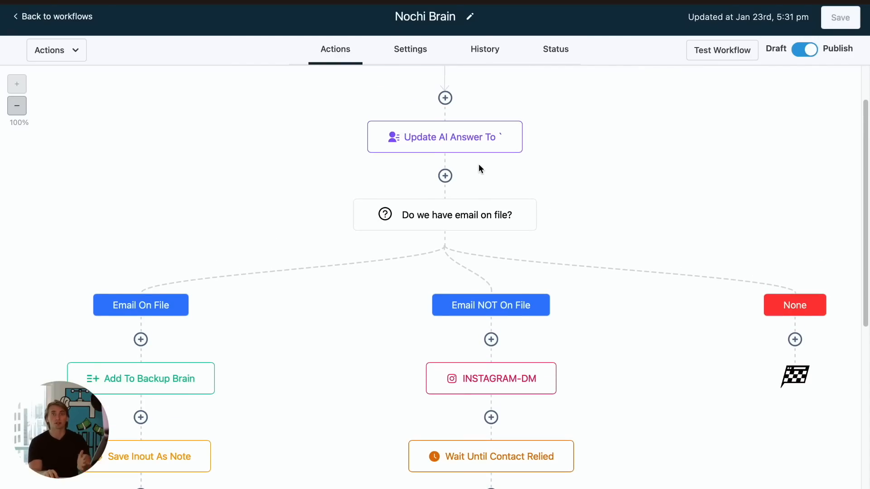
scroll(408, 136, "down", 8)
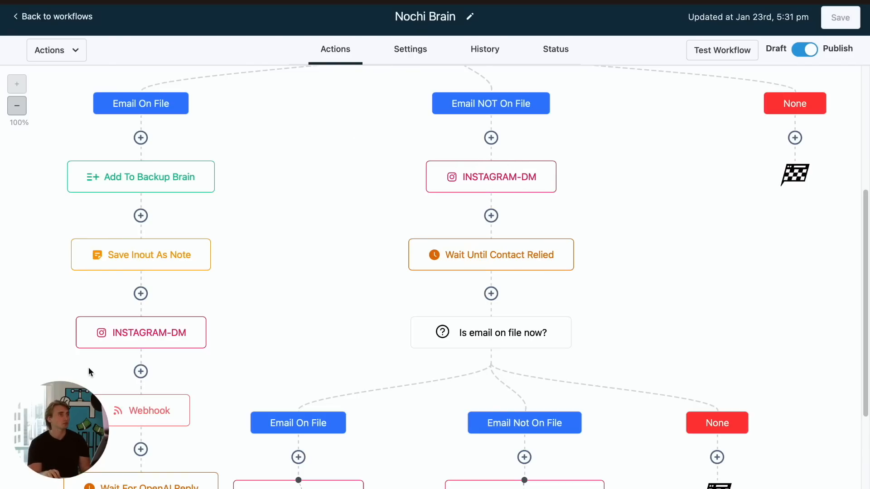
scroll(110, 270, "down", 3)
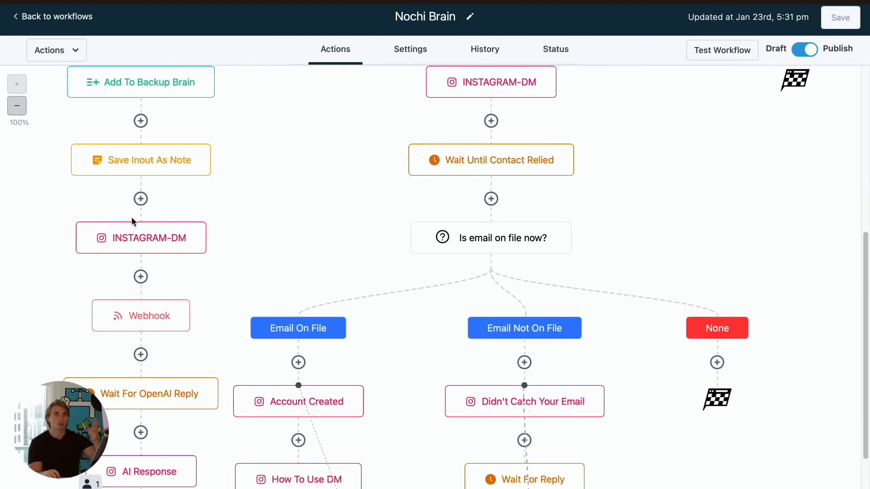
scroll(134, 283, "down", 1)
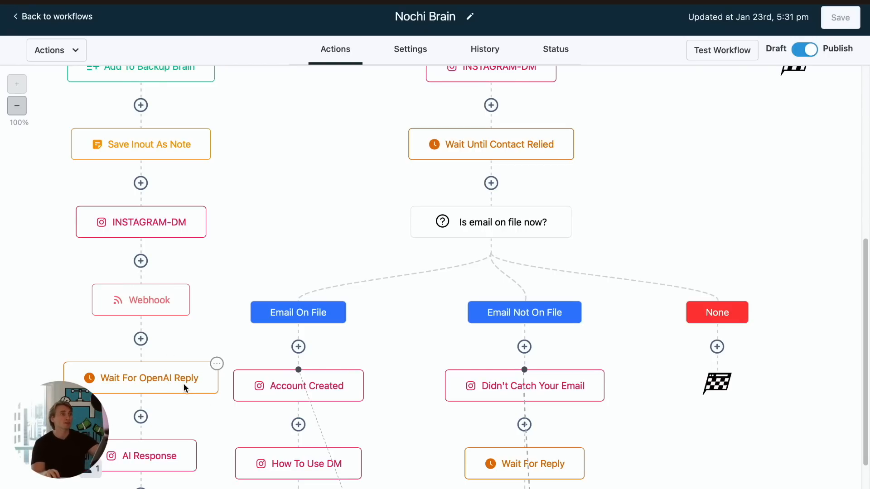
scroll(183, 384, "down", 7)
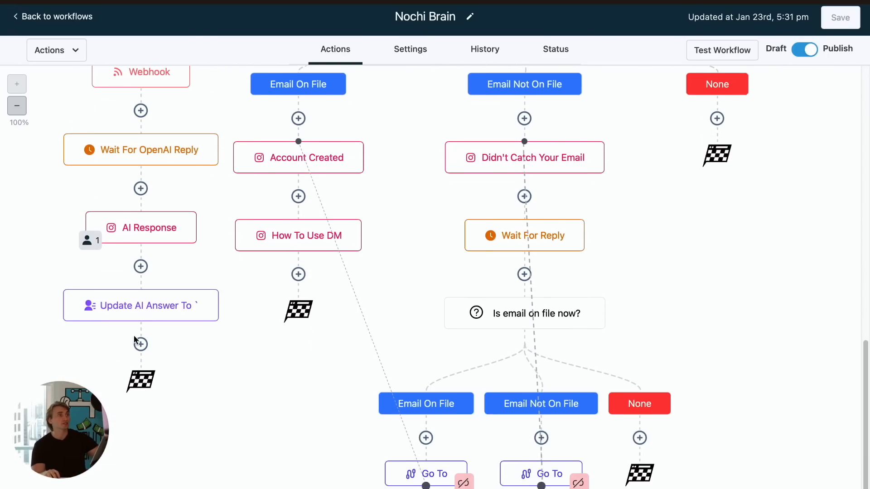
scroll(407, 249, "up", 8)
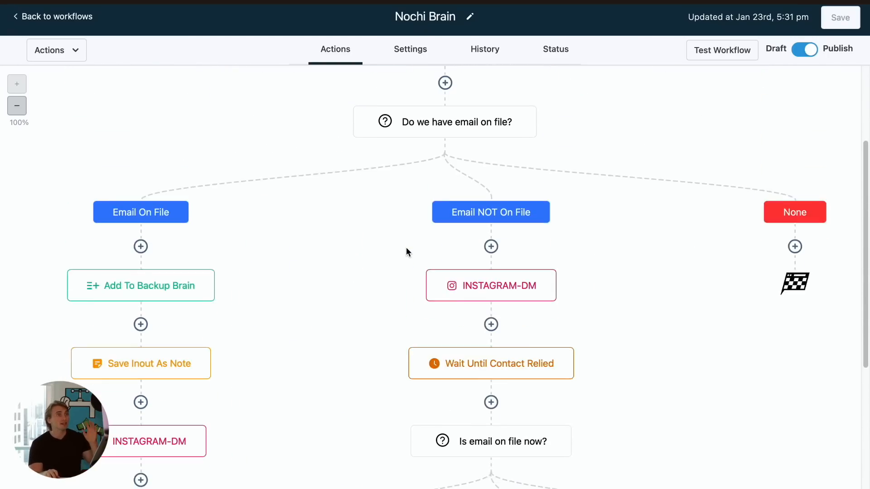
scroll(390, 254, "up", 3)
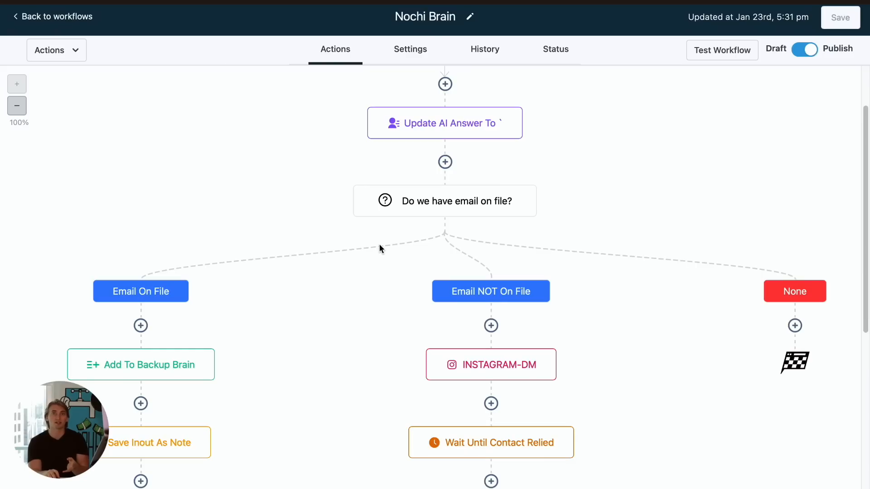
scroll(383, 247, "down", 3)
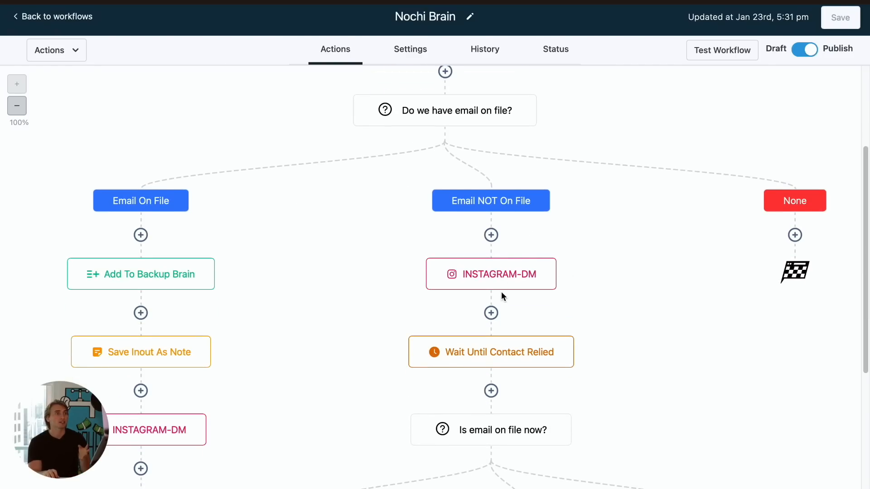
scroll(501, 244, "down", 5)
scroll(490, 300, "down", 8)
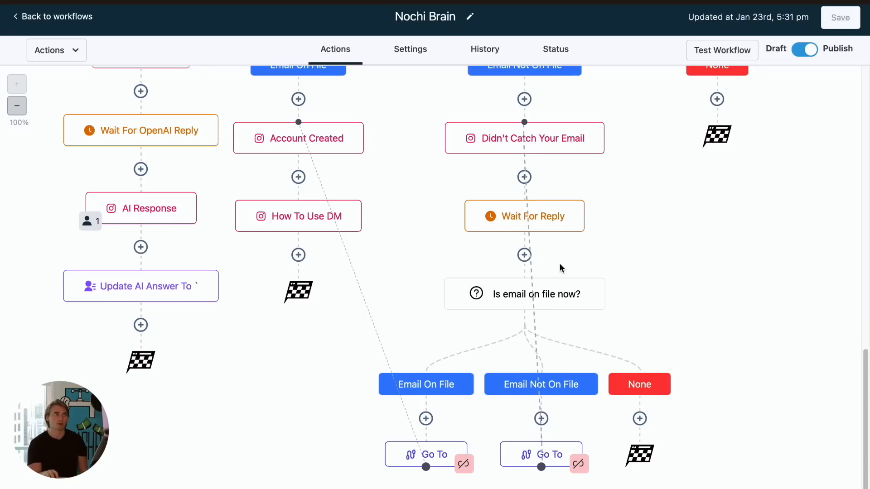
scroll(559, 267, "up", 2)
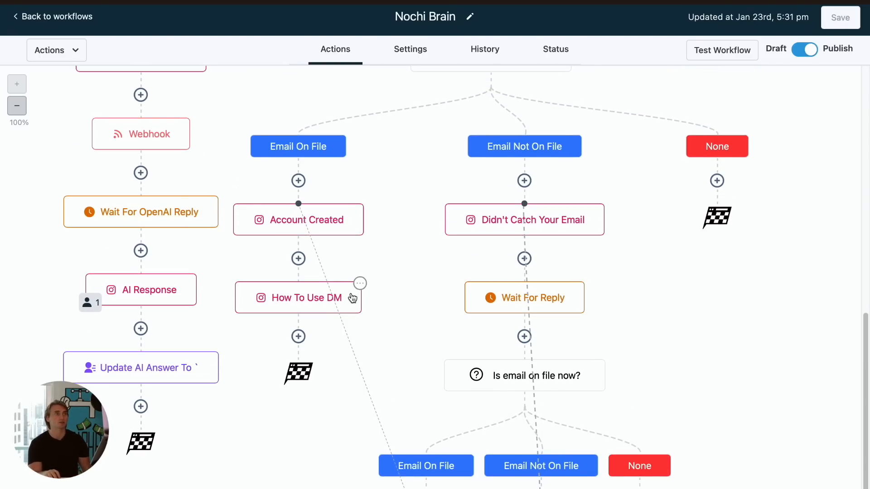
scroll(348, 299, "up", 15)
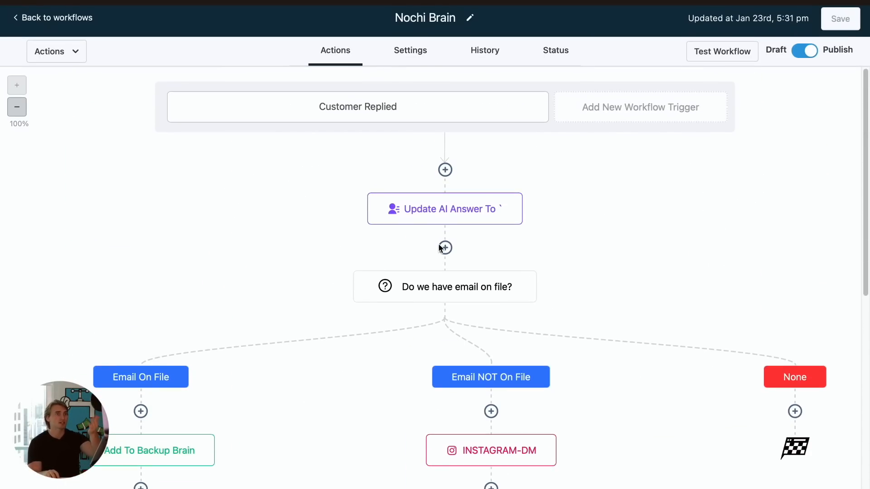
- Scan the Nochi Brain workflow canvas and the list of available workflow triggers
scroll(123, 453, "down", 8)
scroll(123, 453, "right", 8)
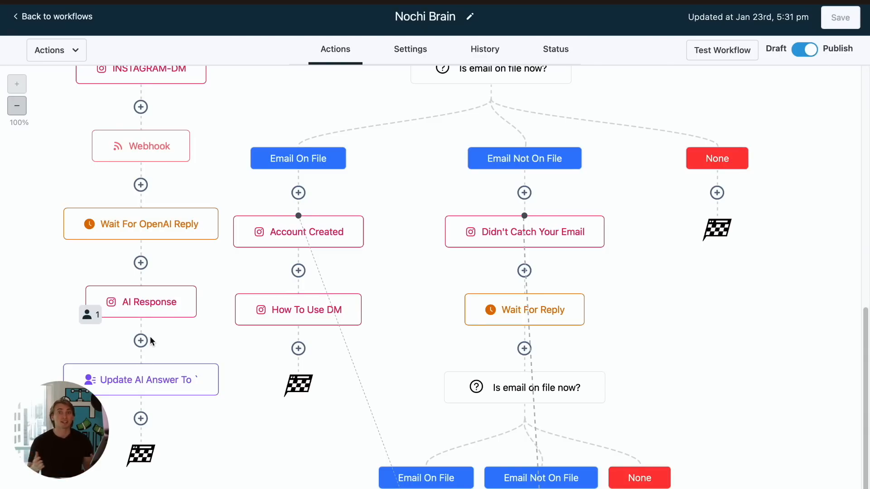
scroll(472, 219, "up", 8)
scroll(473, 219, "left", 8)
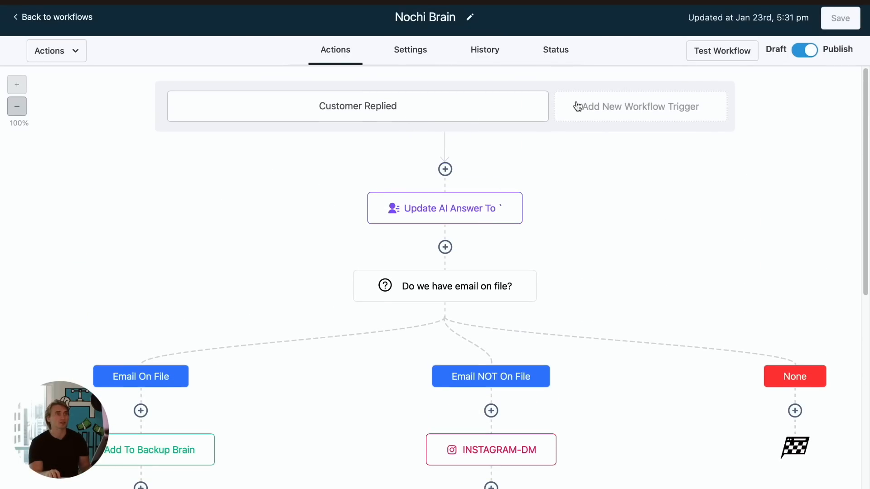
left_click(607, 113)
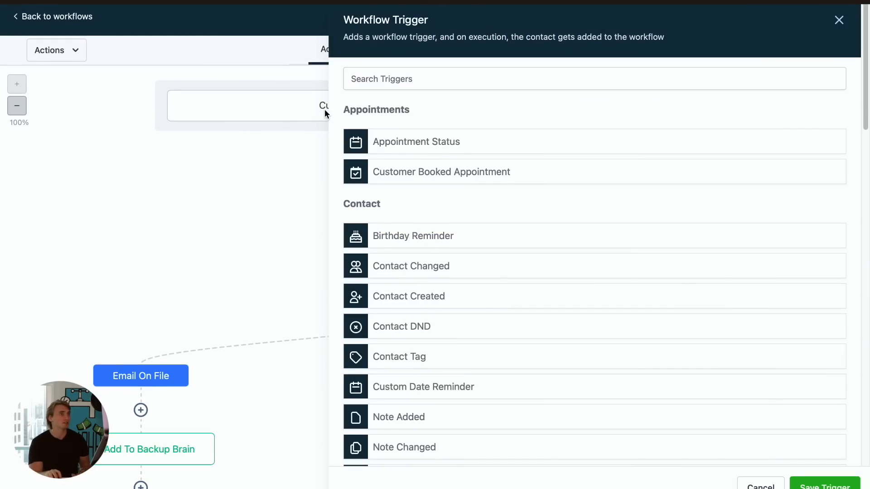
left_click(838, 20)
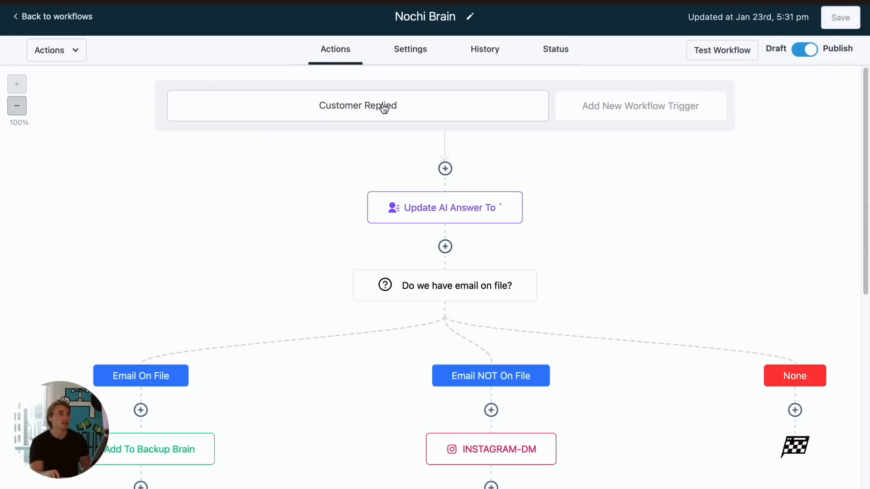
- Open the Customer Replied trigger and review the reply channel filter's options, then cancel
left_click(382, 108)
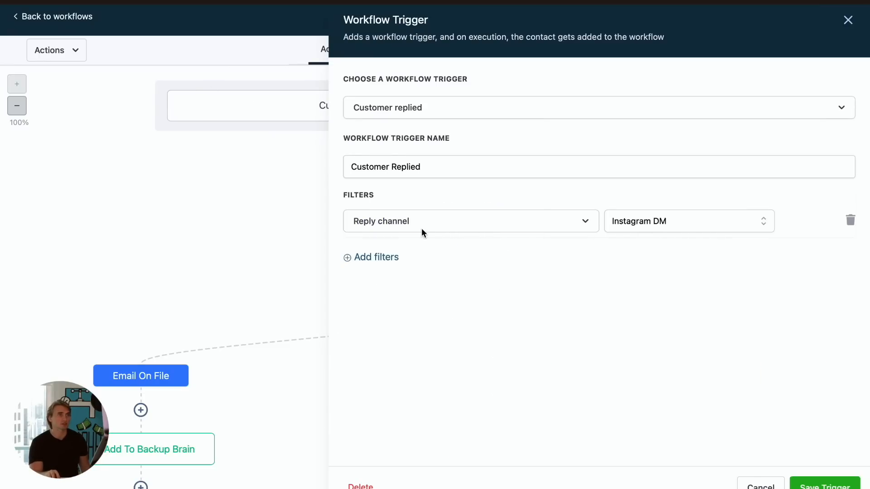
left_click(647, 226)
scroll(686, 308, "down", 1)
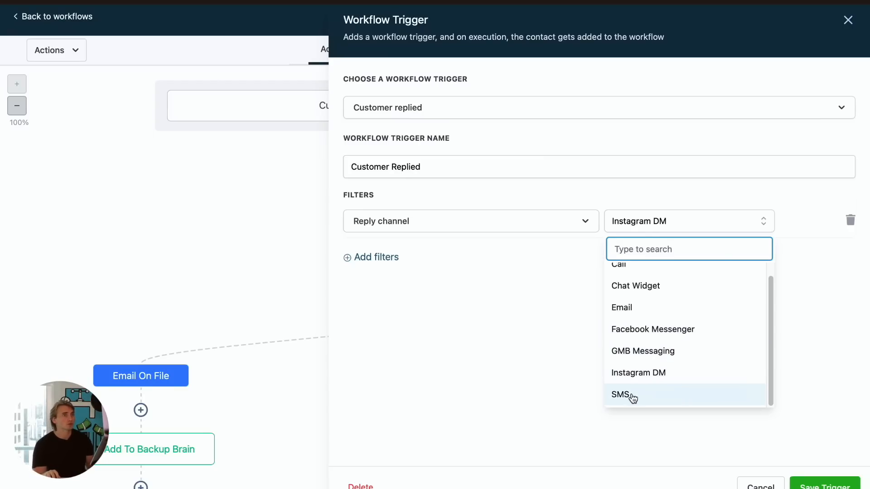
scroll(656, 337, "up", 1)
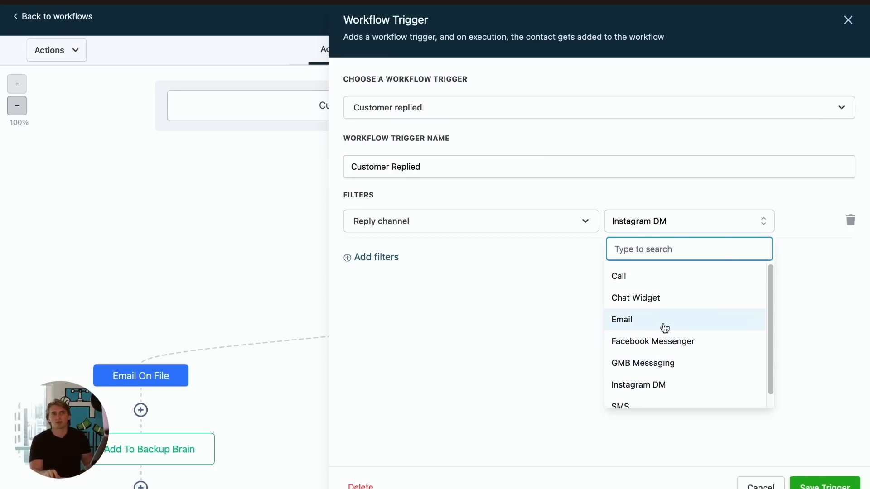
left_click(836, 323)
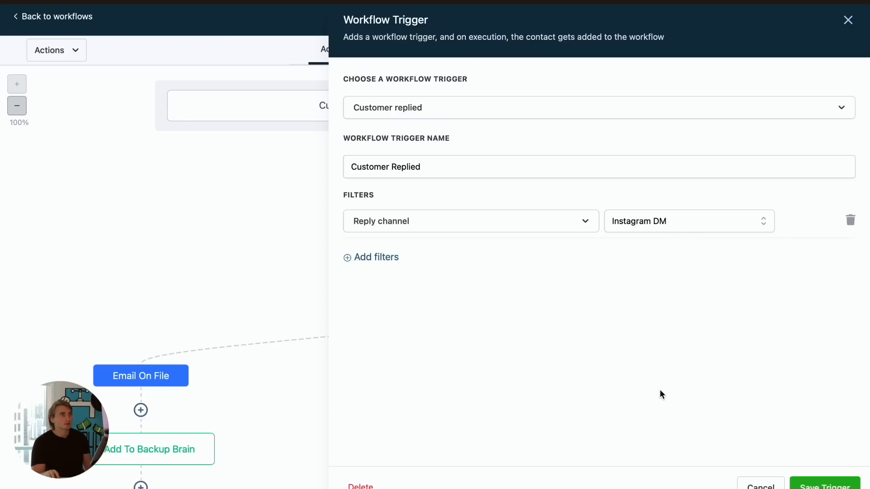
left_click(764, 485)
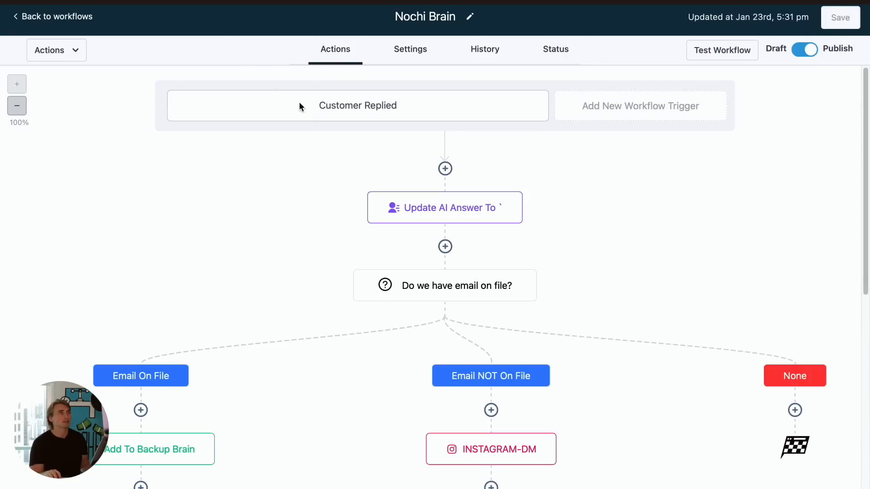
scroll(539, 164, "down", 5)
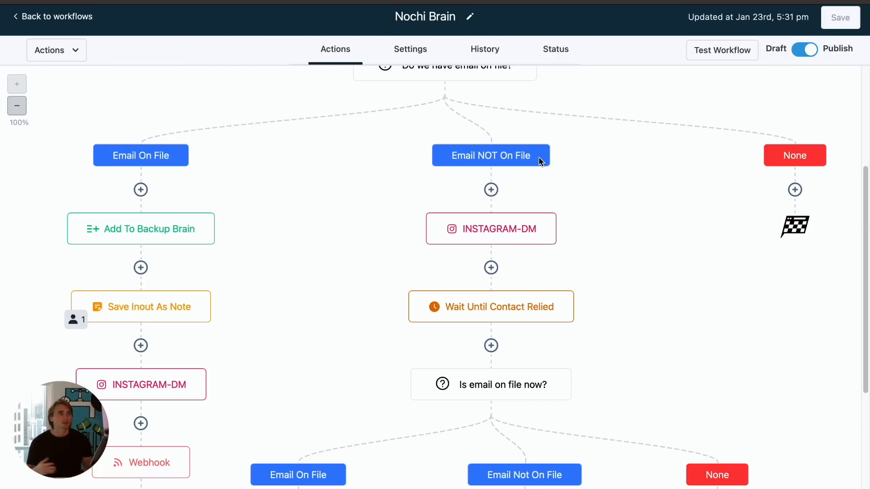
scroll(545, 238, "down", 5)
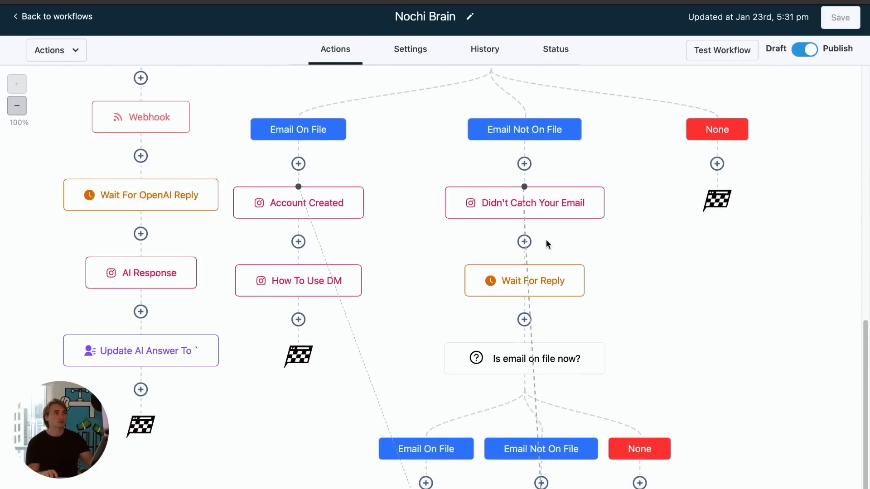
scroll(552, 246, "up", 15)
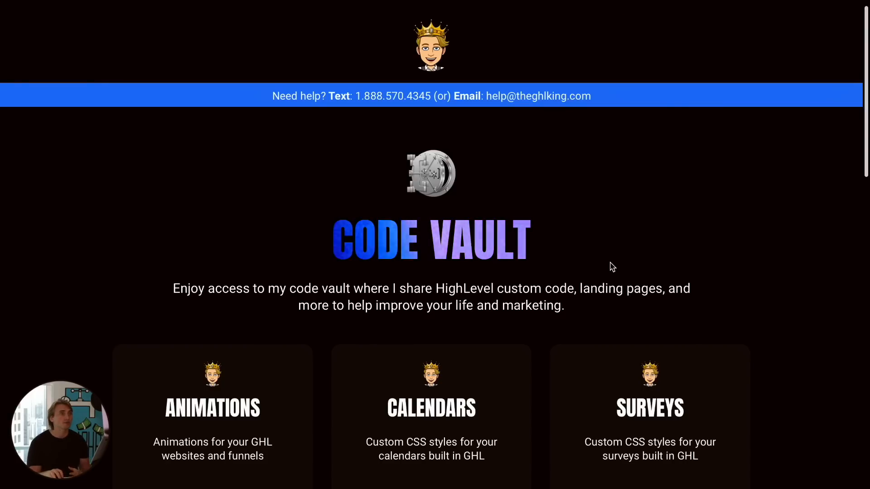
- Browse the Code Vault website, open the Order Forms code page, and go back to the vault
scroll(620, 256, "down", 2)
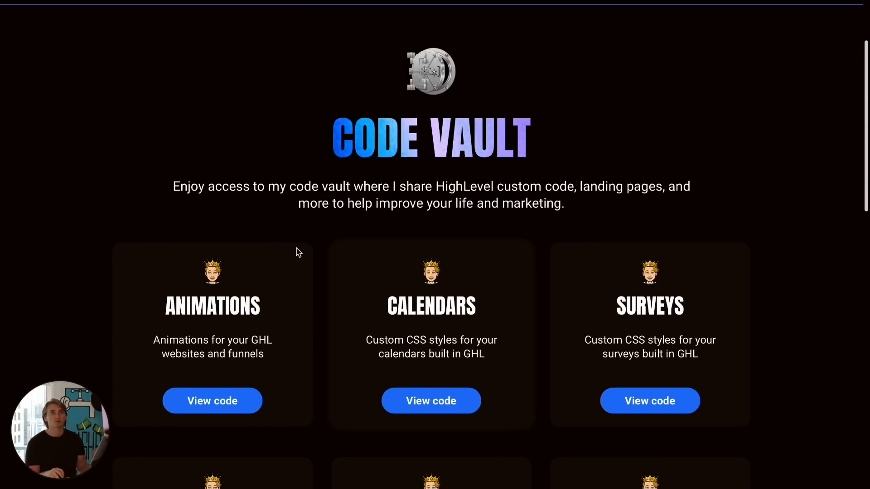
scroll(383, 196, "up", 2)
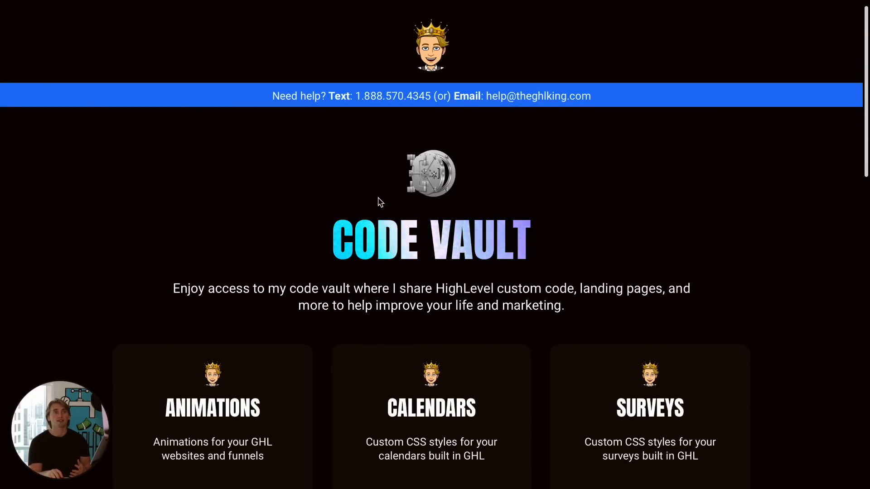
scroll(389, 201, "down", 5)
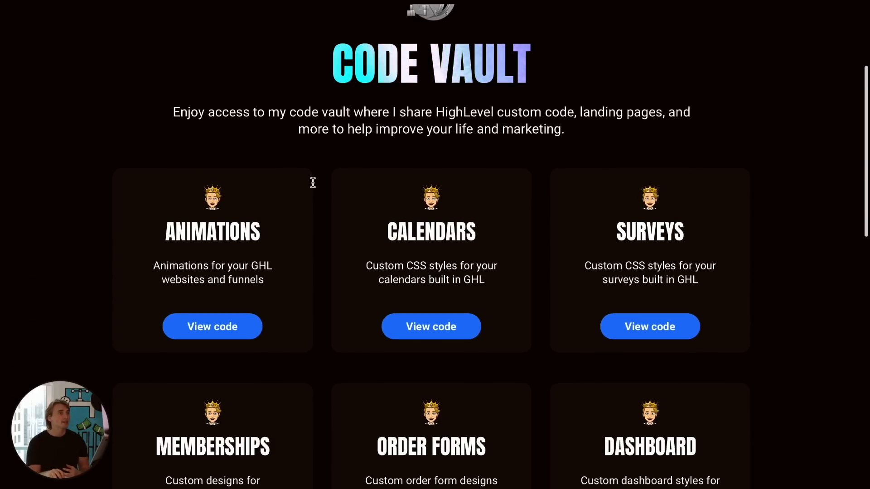
scroll(313, 187, "down", 3)
scroll(313, 188, "up", 2)
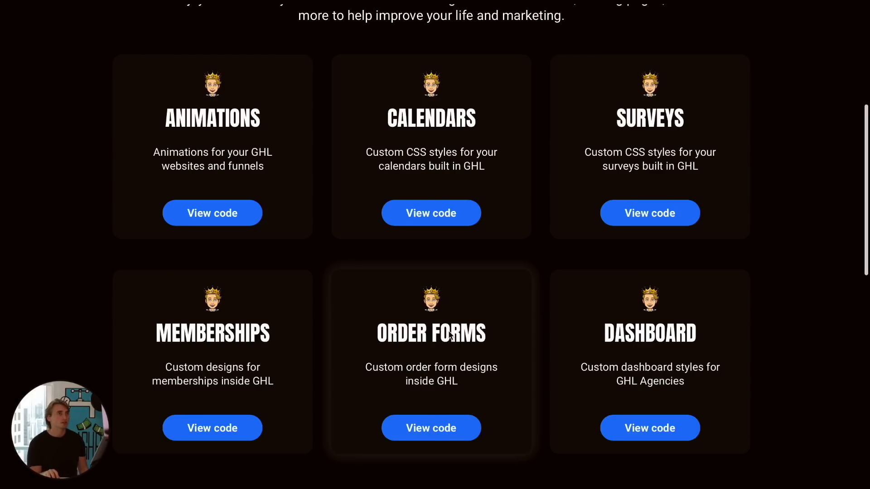
left_click(440, 410)
scroll(557, 234, "down", 4)
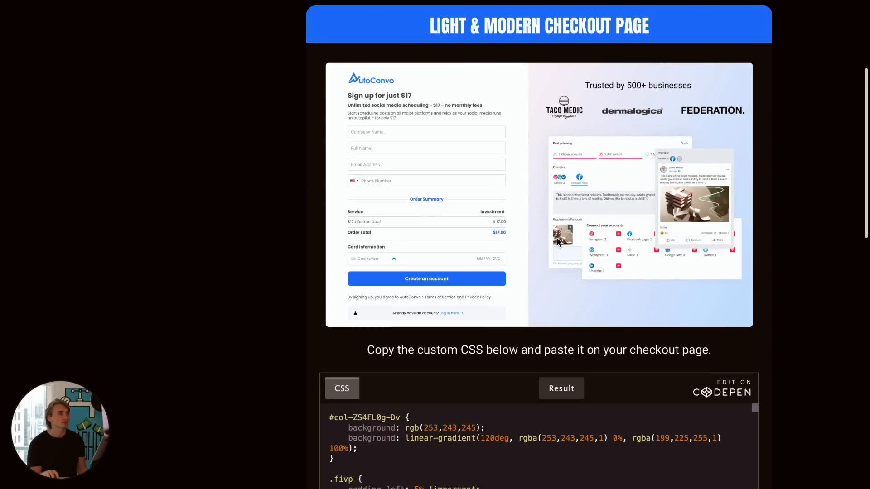
scroll(490, 330, "down", 4)
scroll(480, 353, "up", 8)
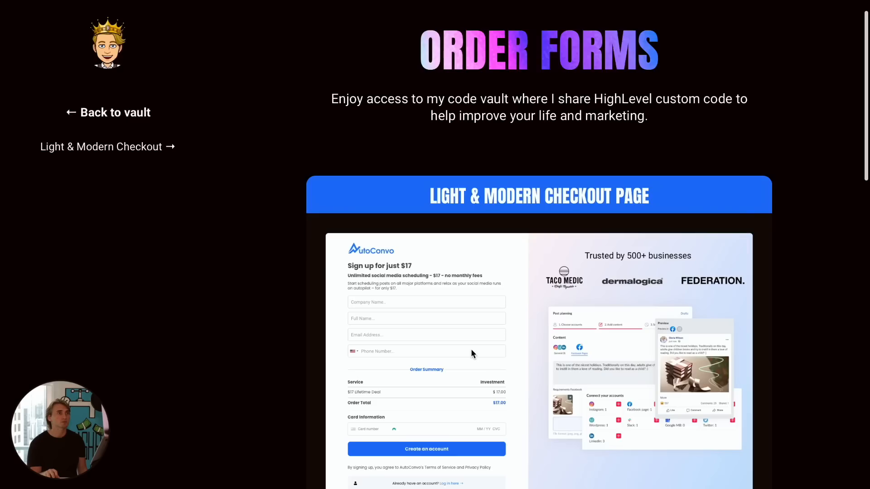
left_click(113, 135)
scroll(396, 258, "down", 4)
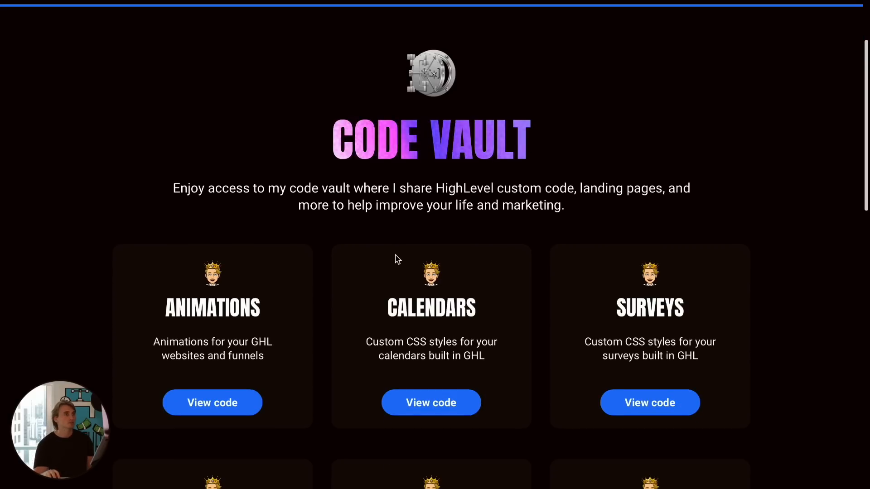